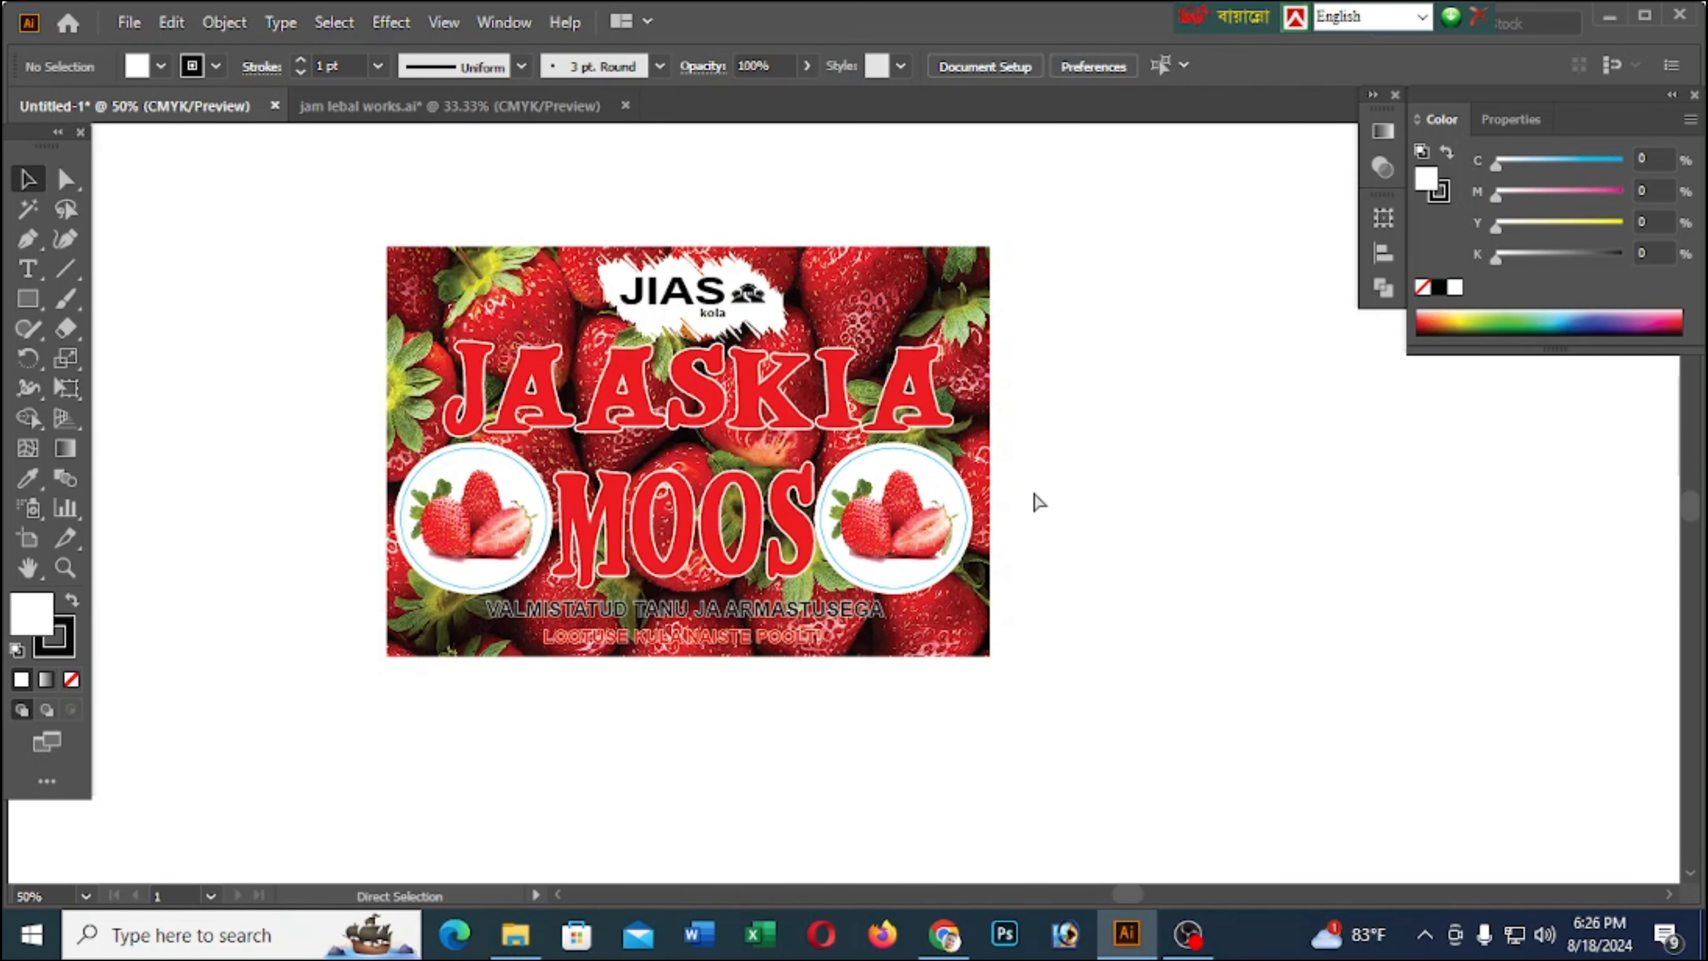
# Create a new one-artboard CMYK document 11.05 in wide and 7.82 in high at 300 ppi
pyautogui.hotkey('ctrl', 'n')
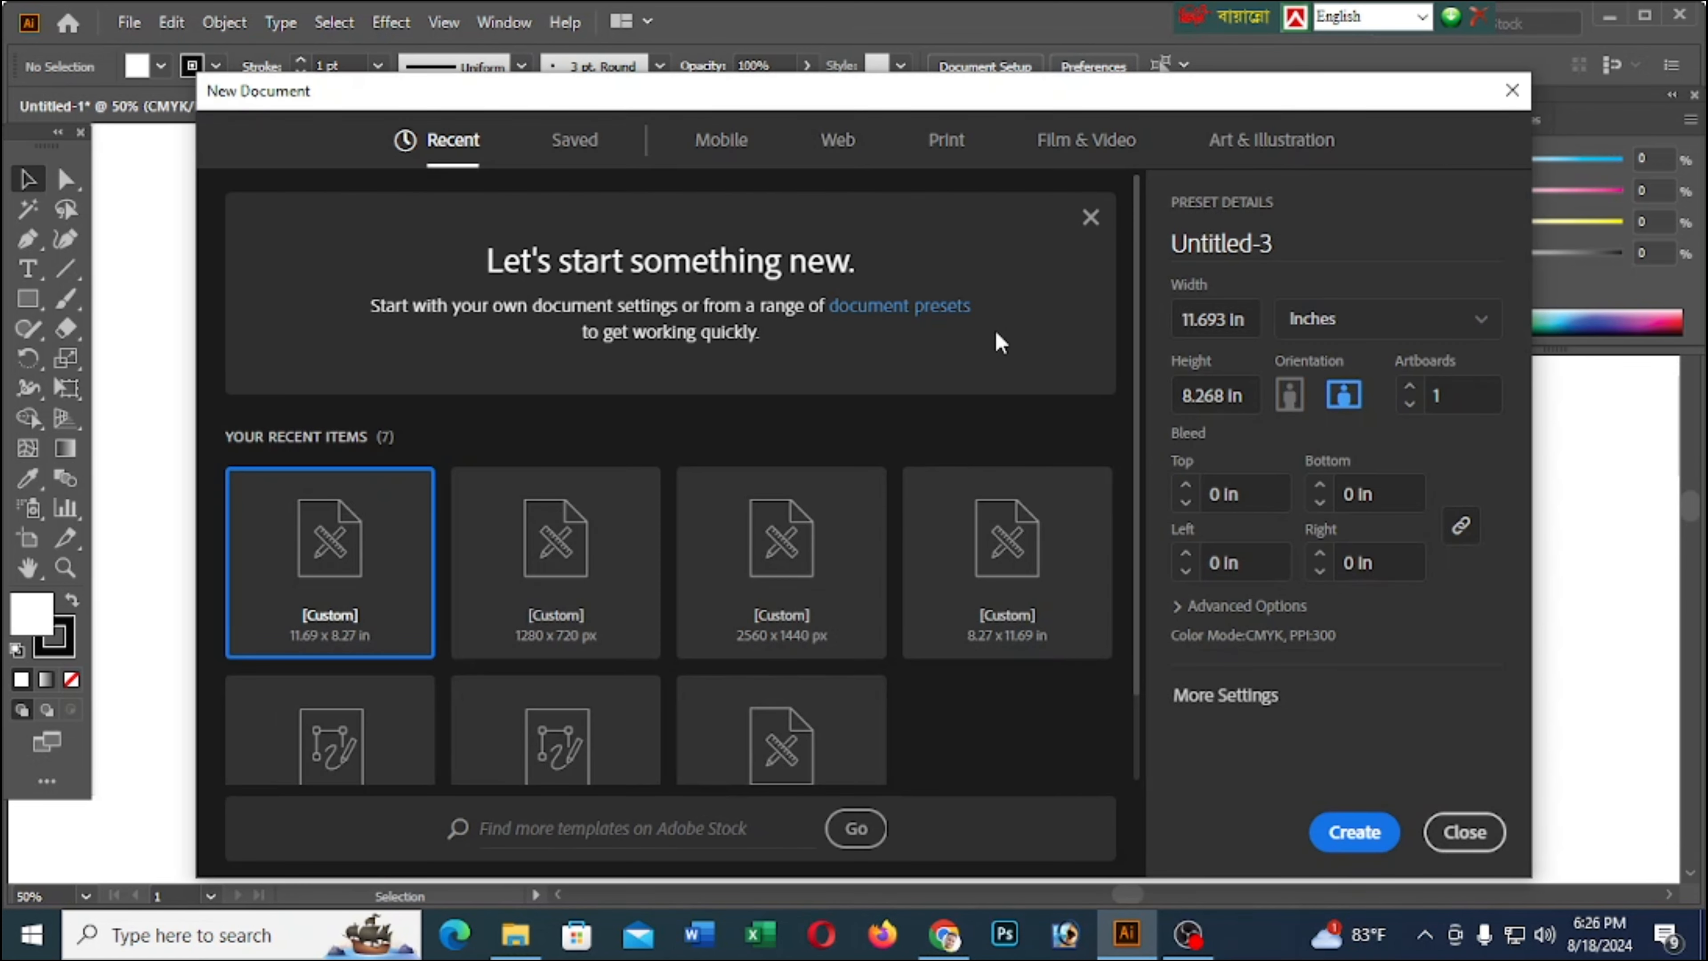
pyautogui.click(1249, 329)
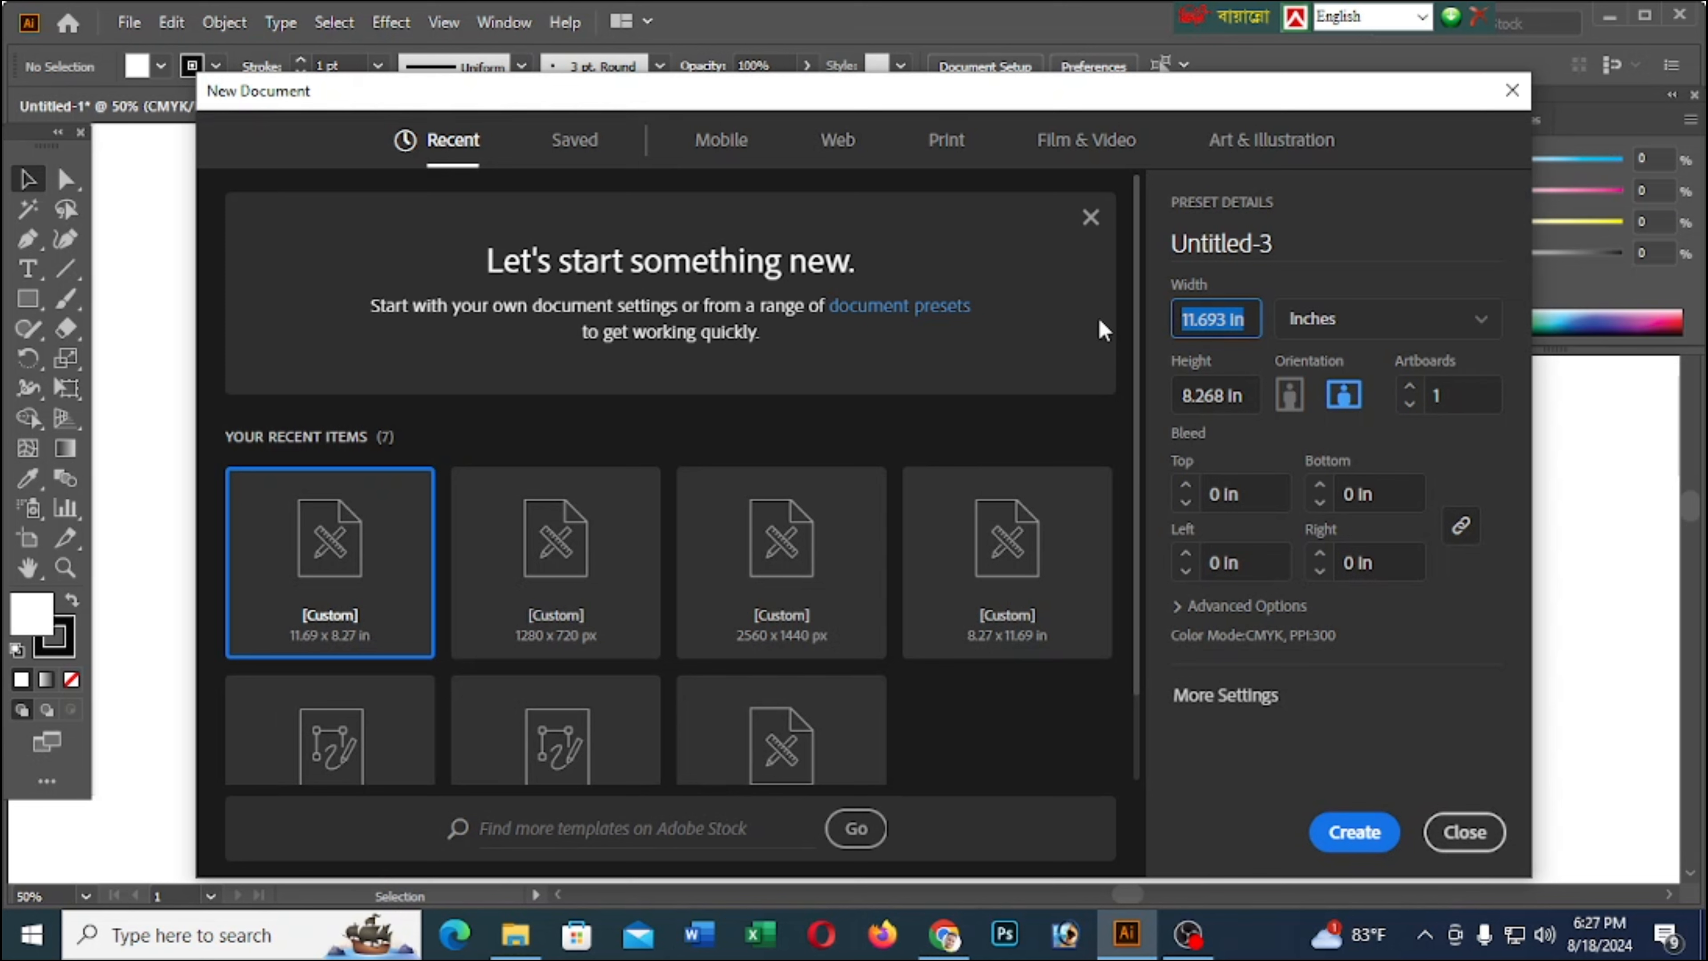
pyautogui.write('1')
pyautogui.write('1.07')
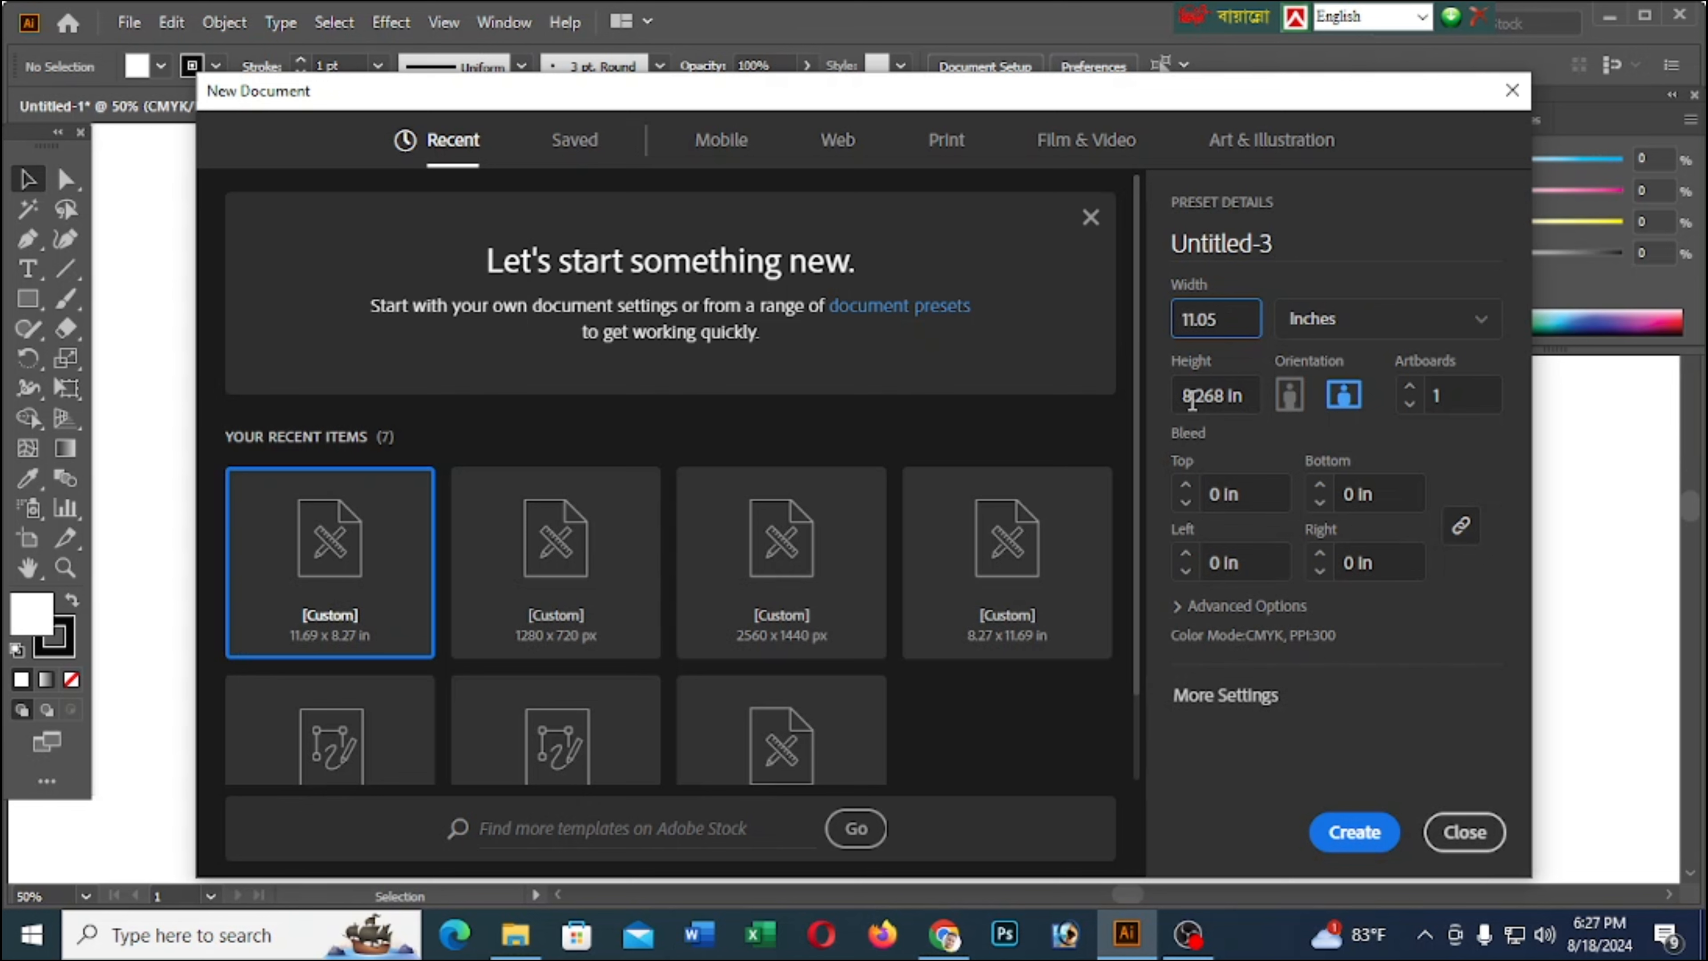
pyautogui.press('Tab')
pyautogui.write('7.82')
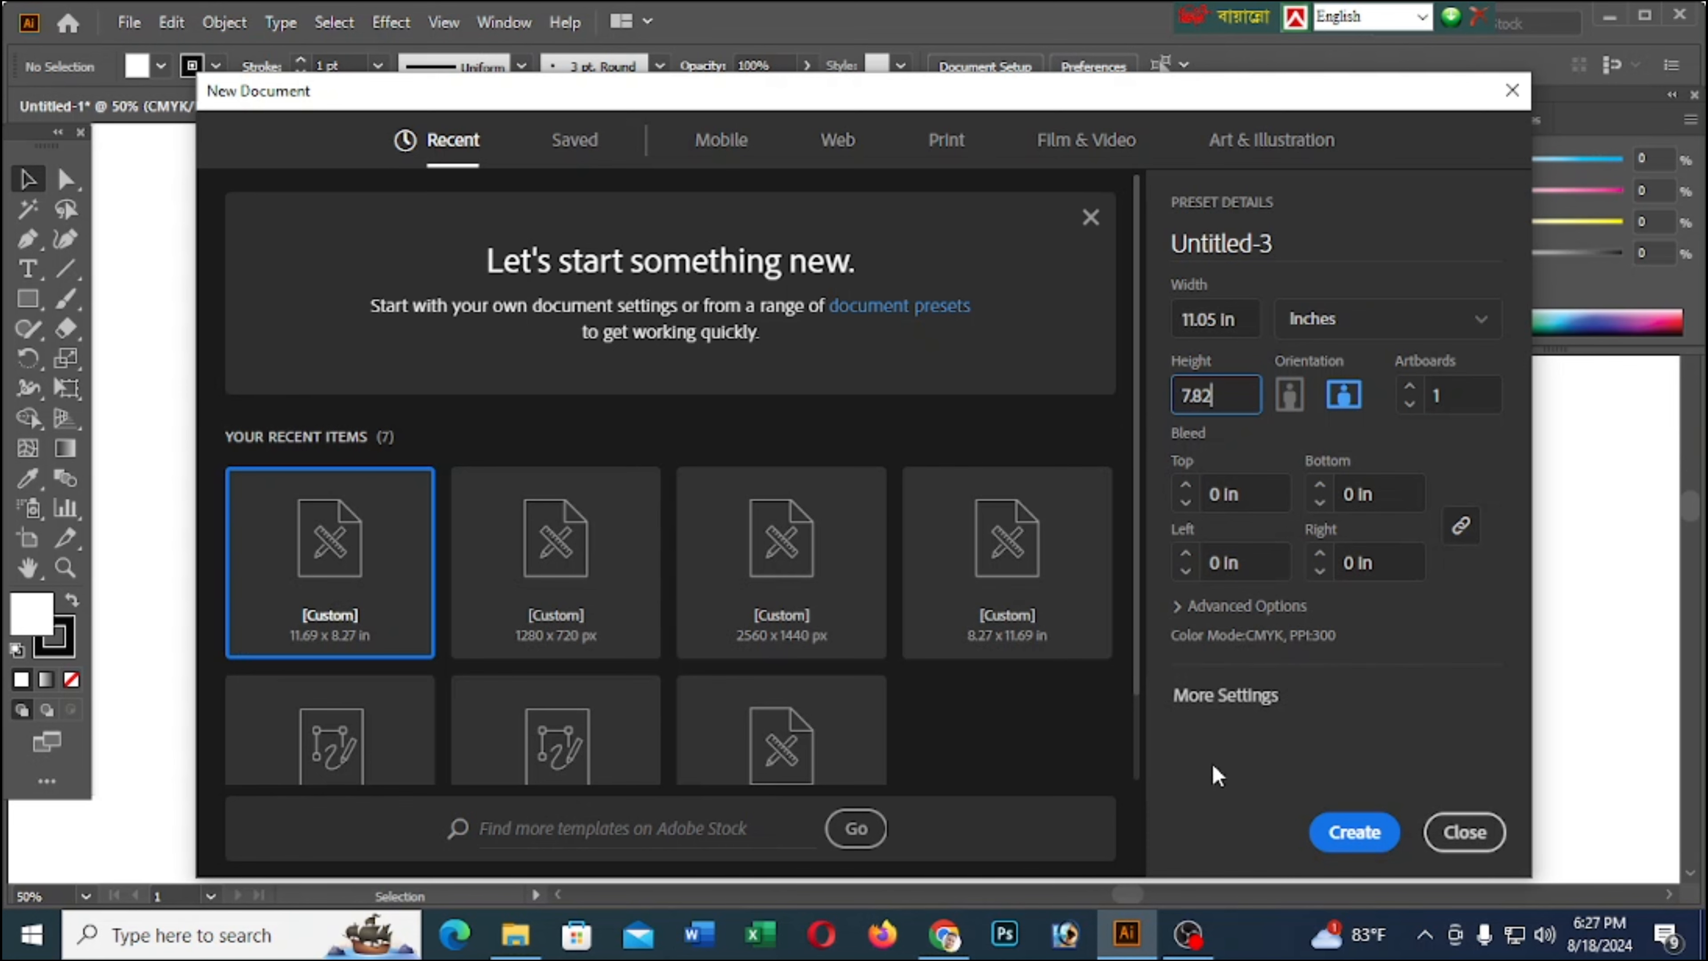
pyautogui.click(1249, 703)
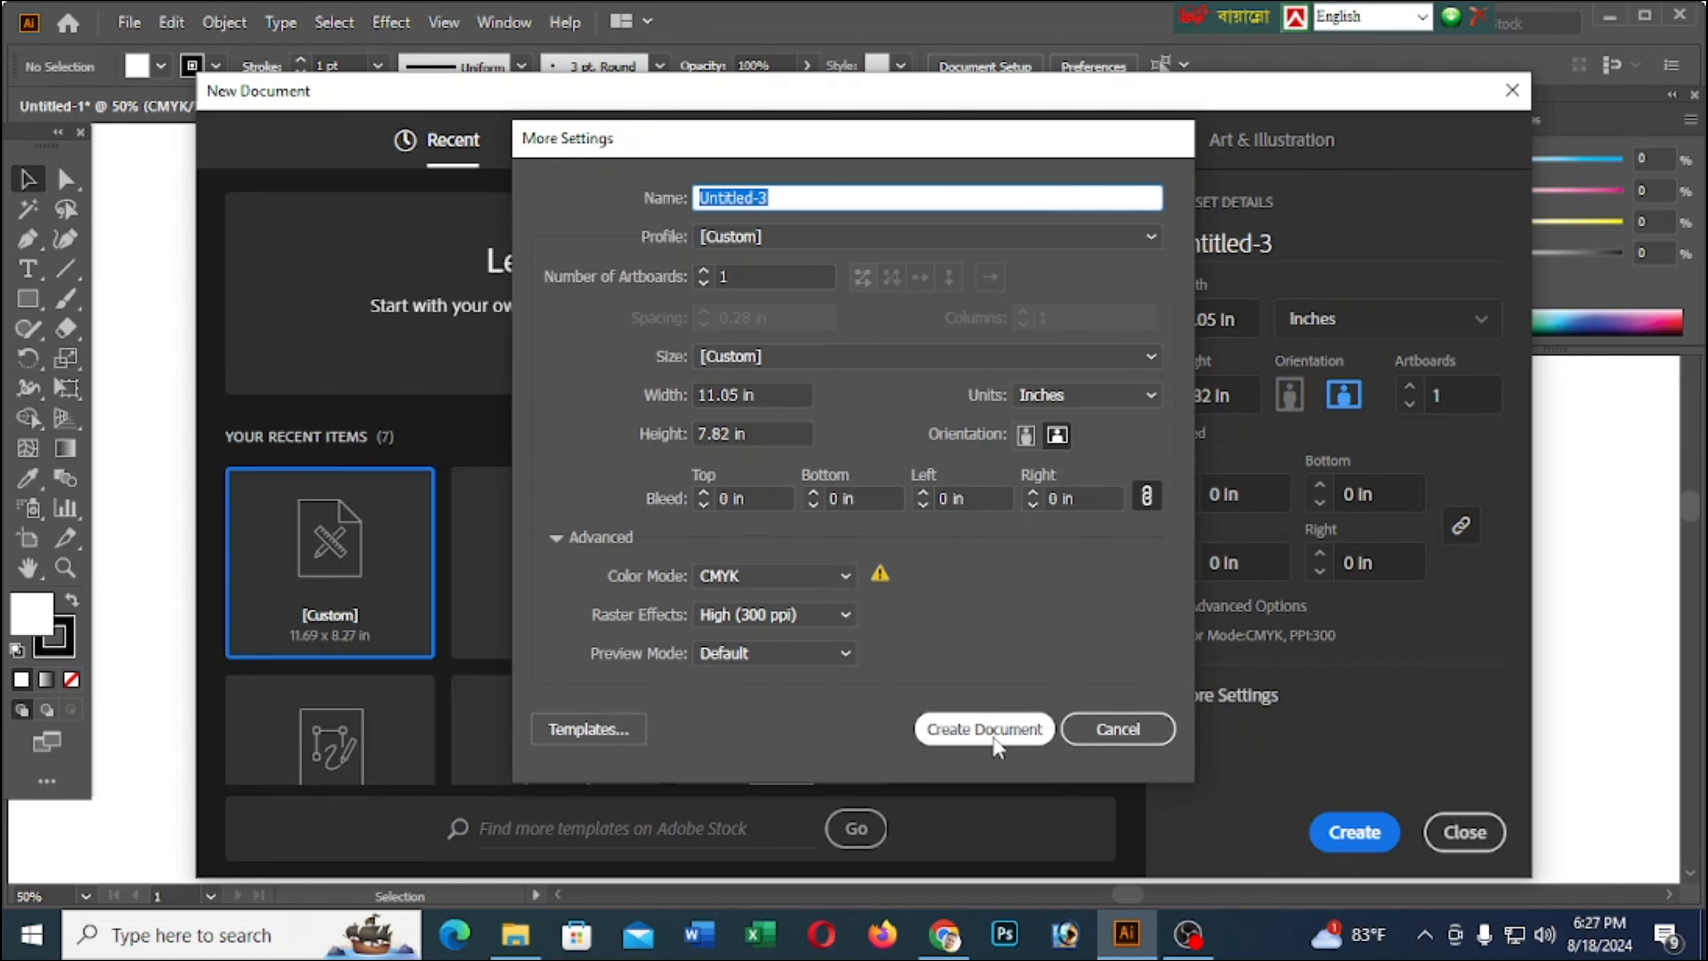
pyautogui.click(938, 729)
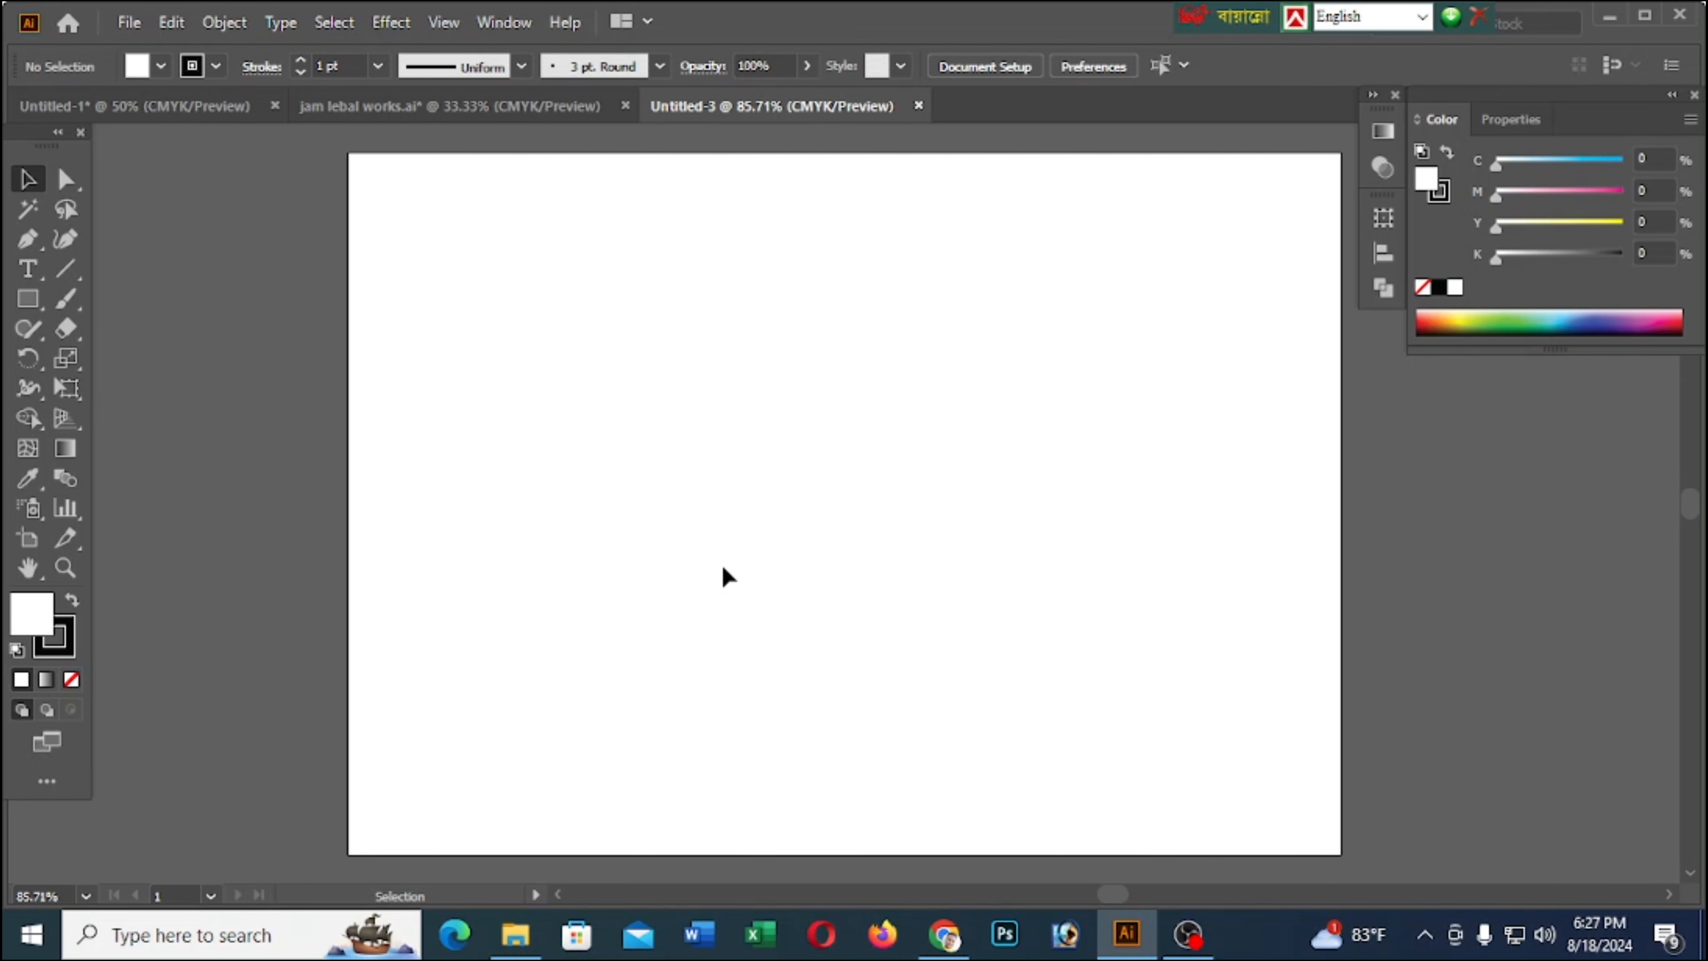
pyautogui.scroll(-1, 545, 368)
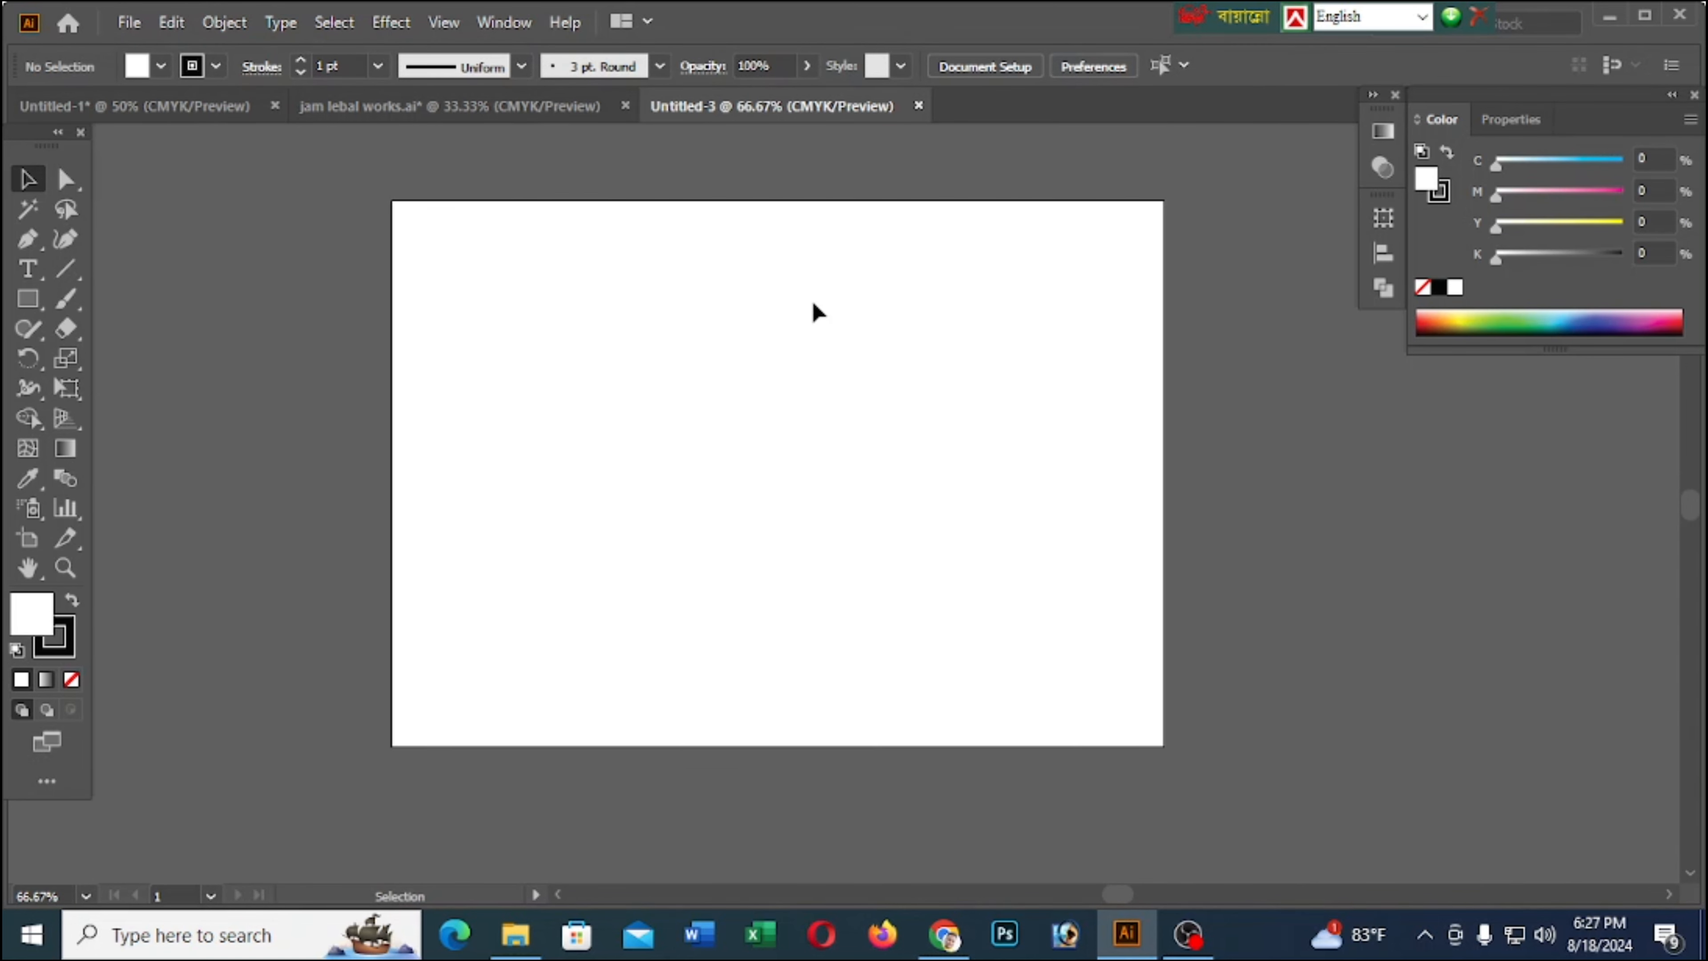
# Copy the white brush-stroke shape from jam lebal works.ai to the top of the new artboard and fill it with black
pyautogui.click(485, 103)
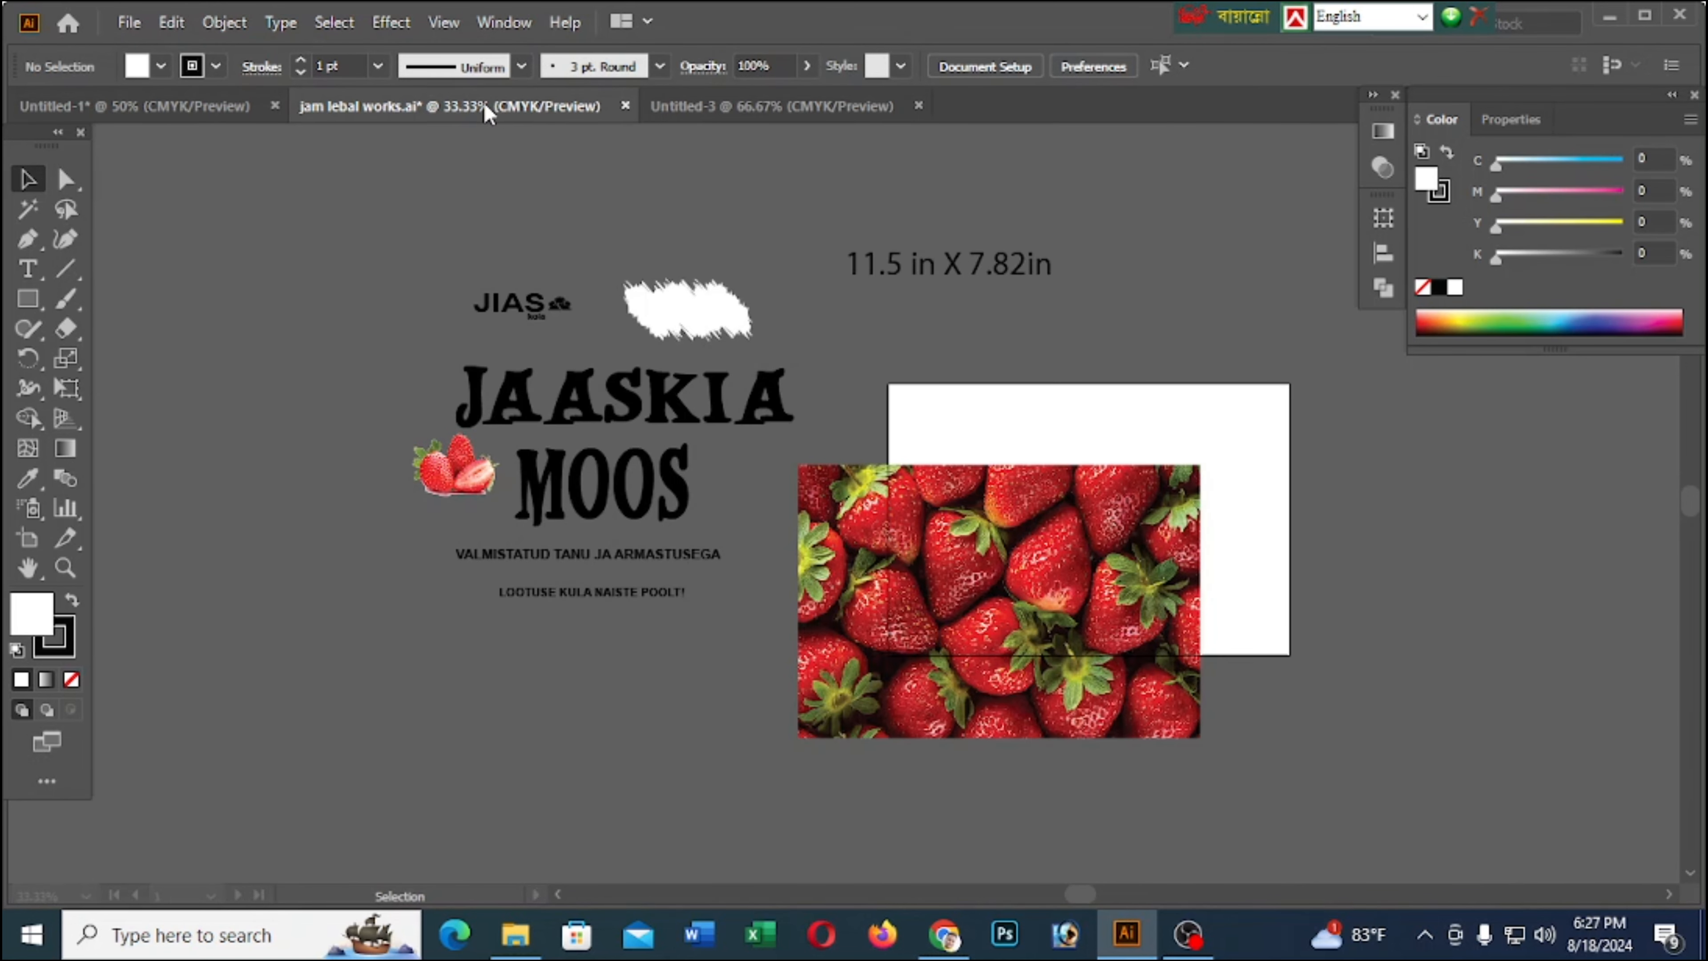
pyautogui.click(699, 330)
pyautogui.click(738, 105)
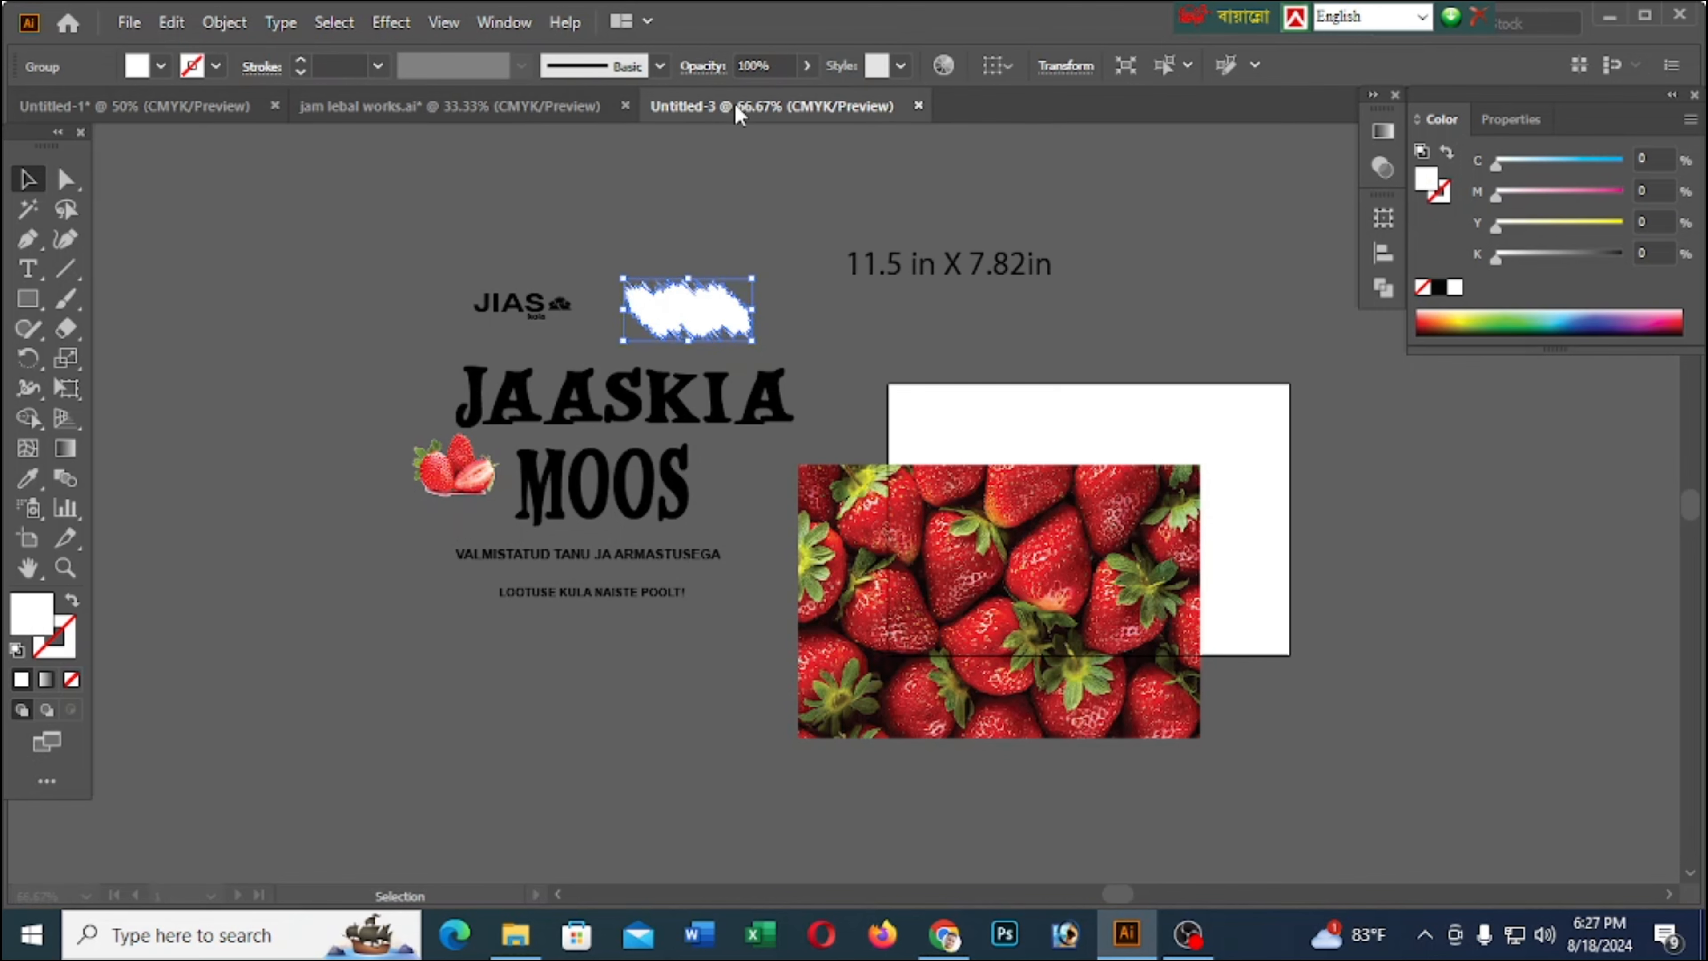
pyautogui.hotkey('ctrl', 'v')
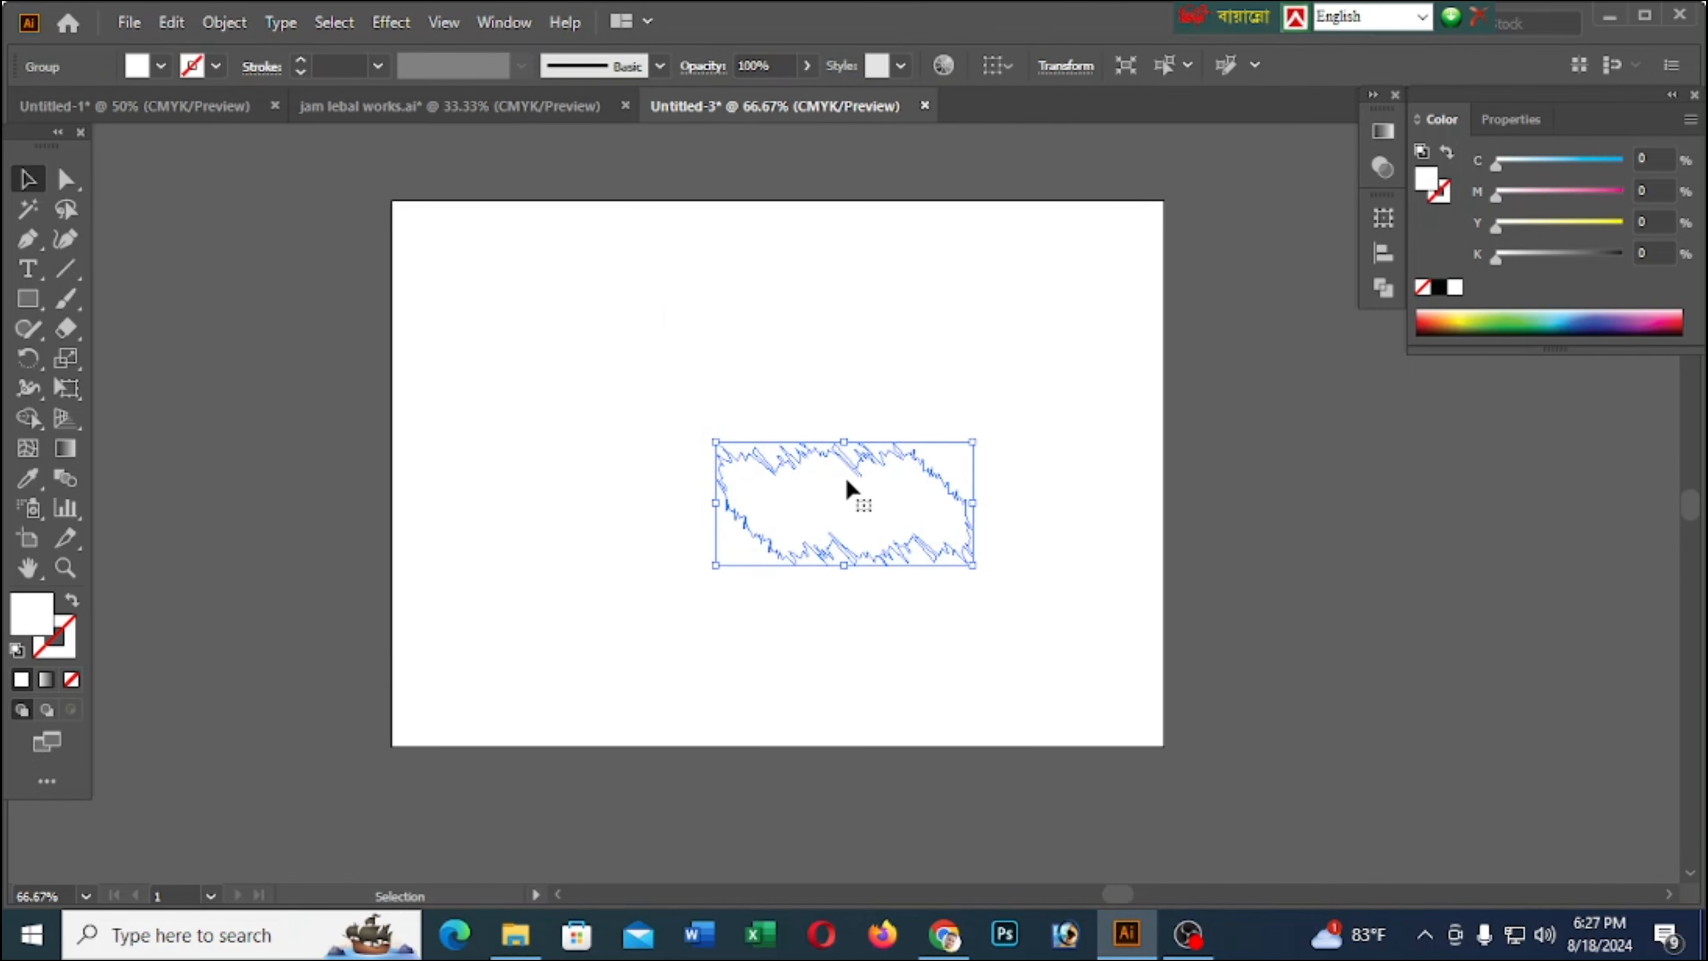
pyautogui.moveTo(847, 484); pyautogui.dragTo(817, 288)
pyautogui.click(1506, 331)
pyautogui.click(1205, 466)
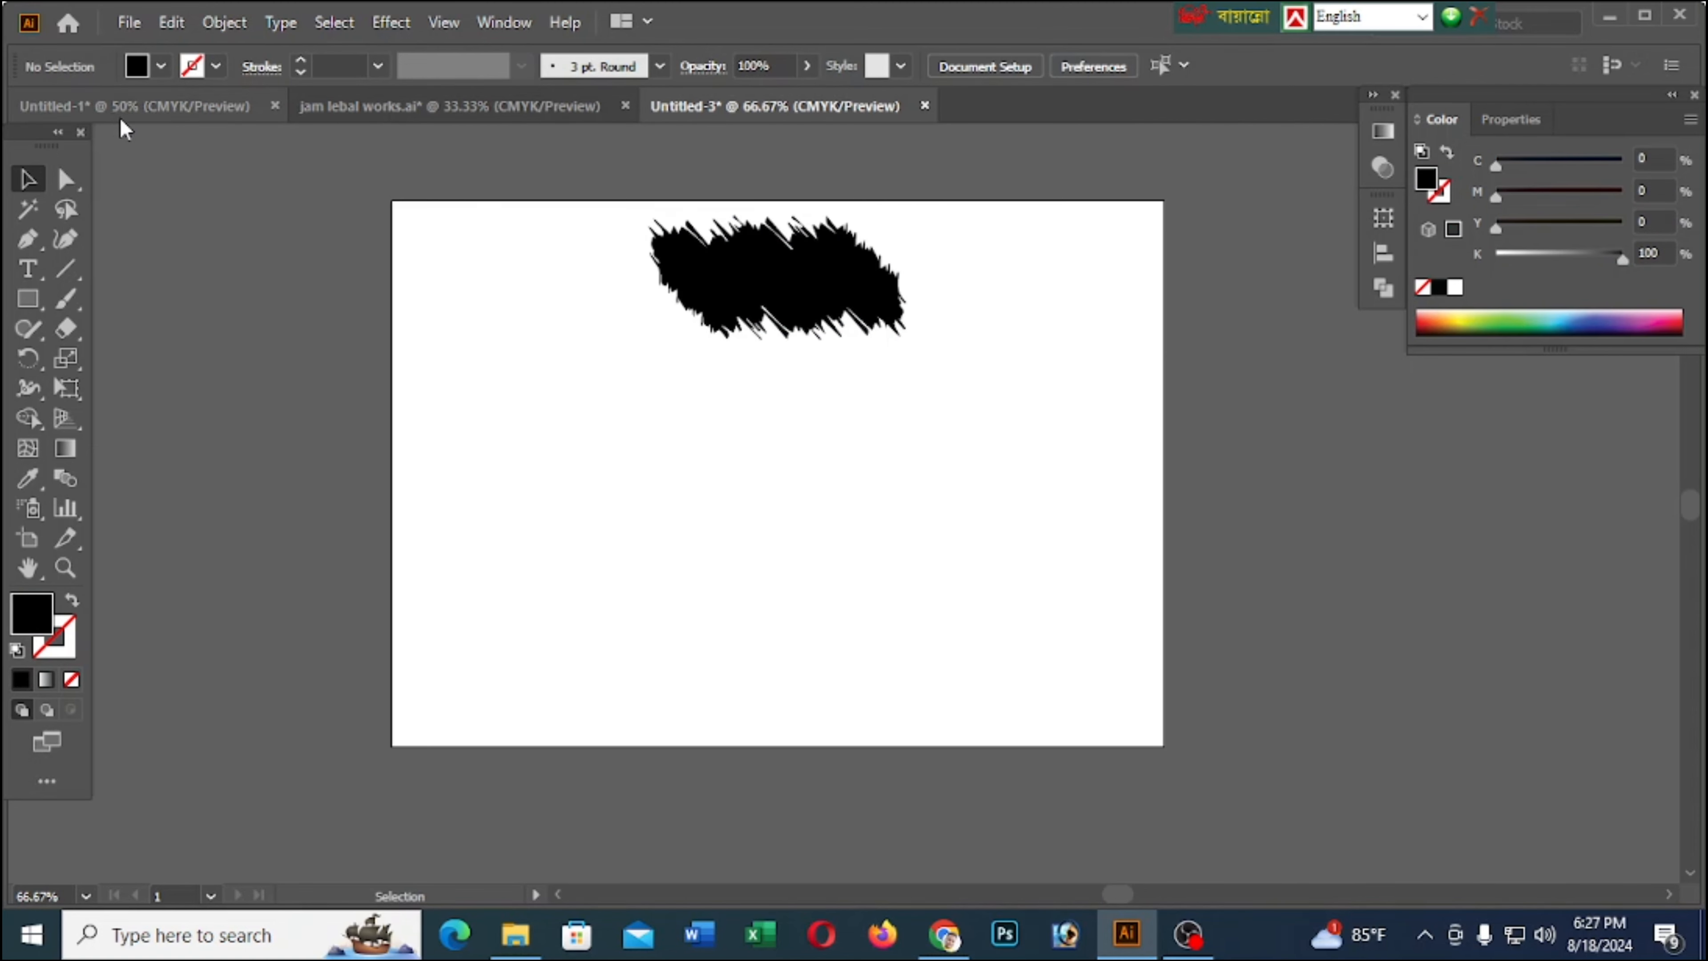
pyautogui.click(127, 107)
pyautogui.click(774, 105)
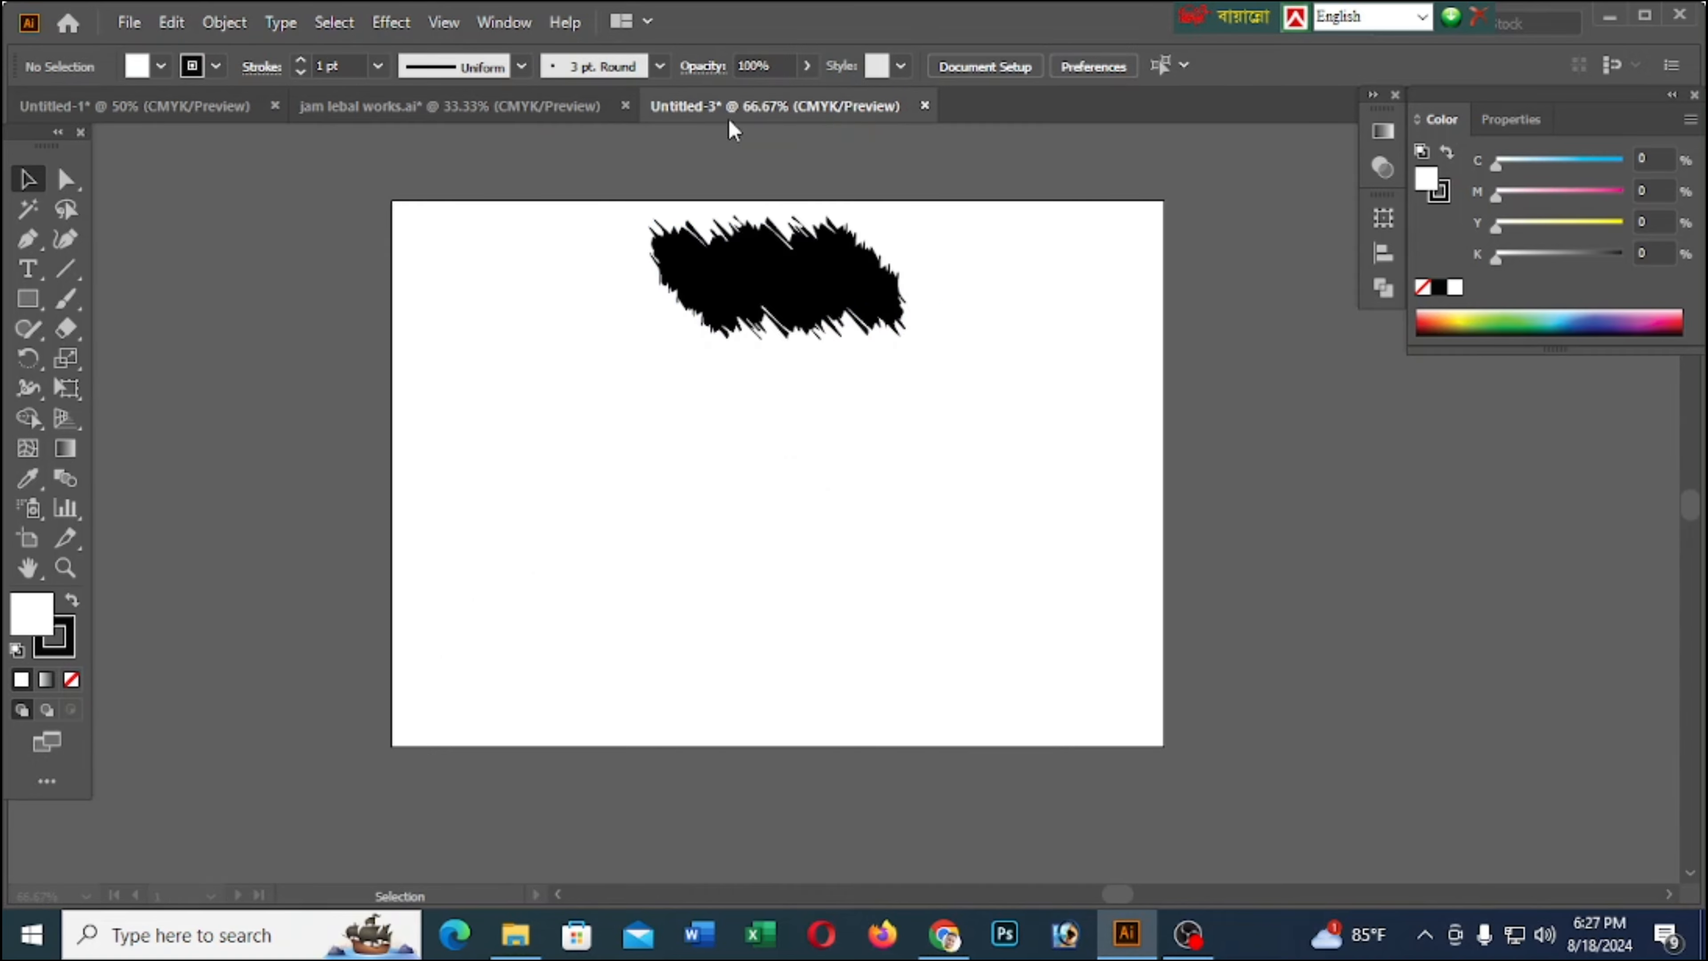
# Copy the JIAS kola logo from jam lebal works.ai onto the black brush-stroke shape and fill it with white
pyautogui.click(464, 106)
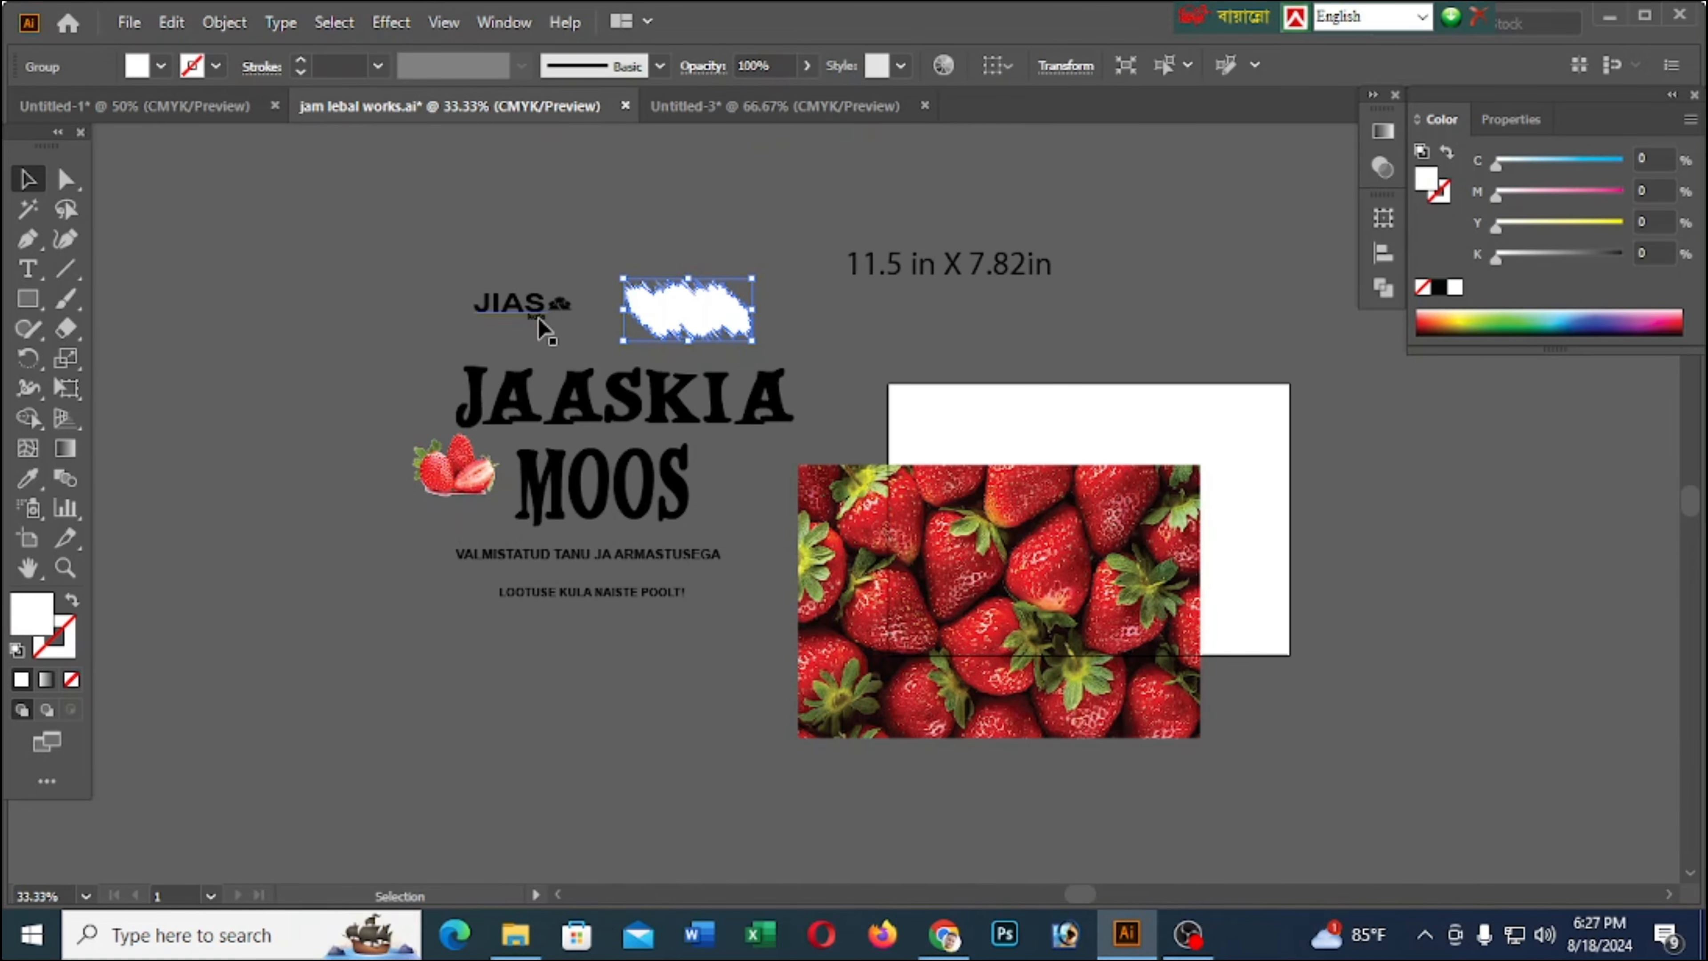
pyautogui.click(492, 304)
pyautogui.press('a')
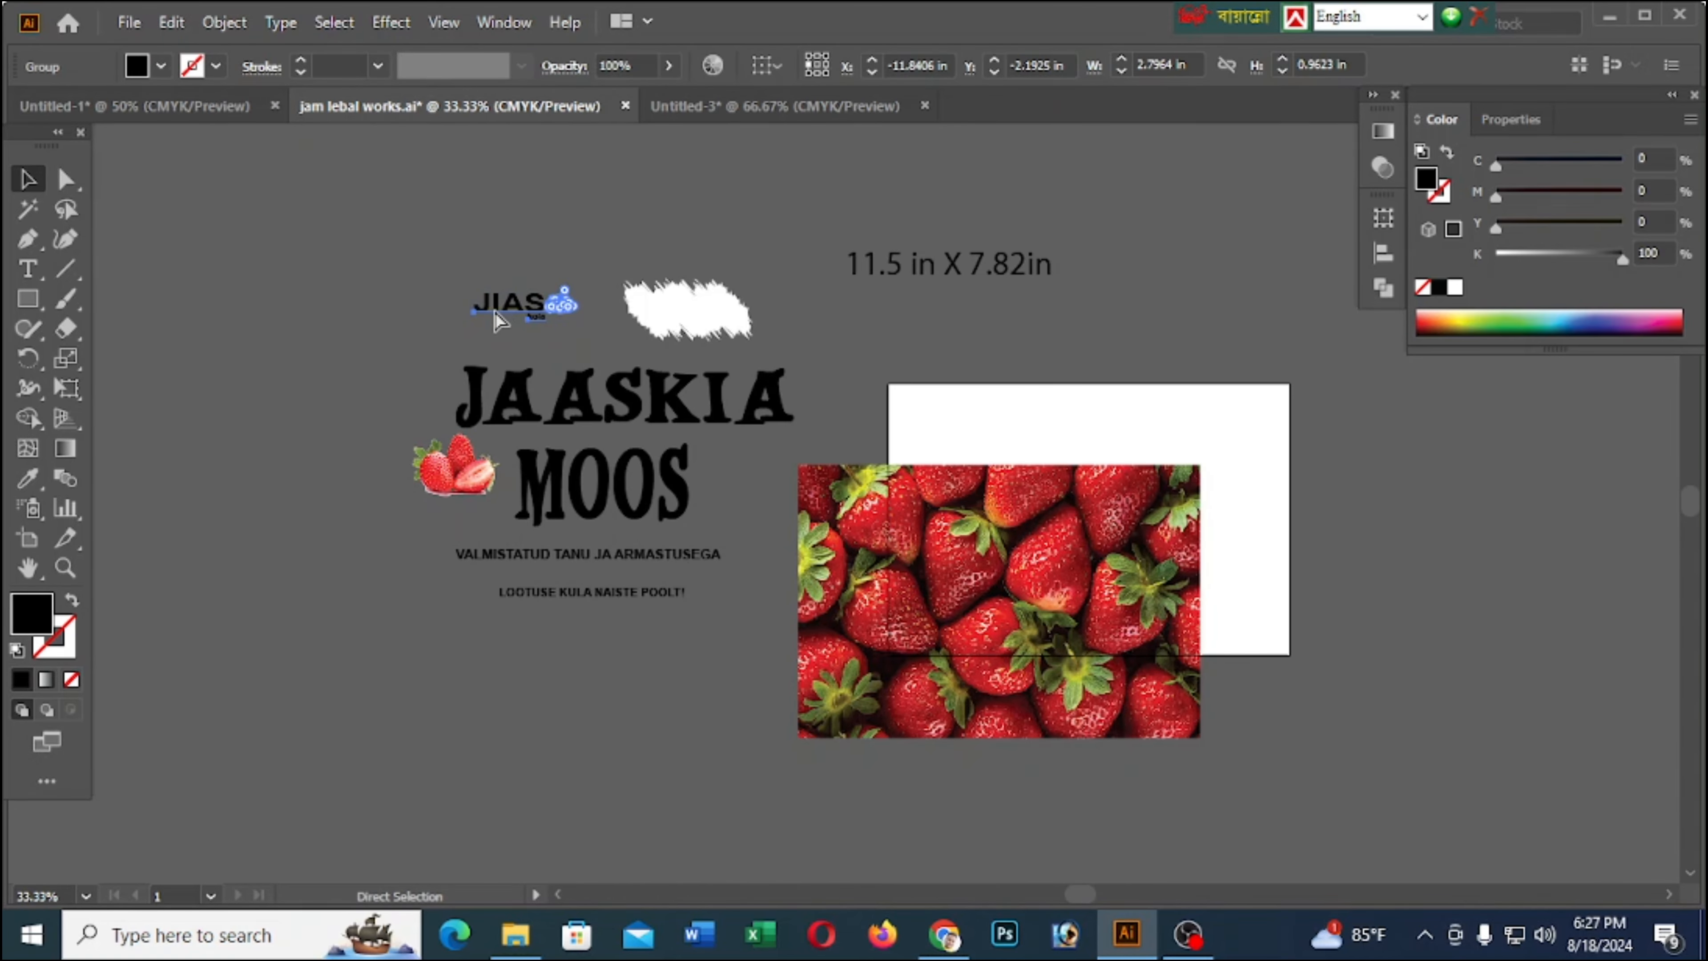
pyautogui.click(773, 105)
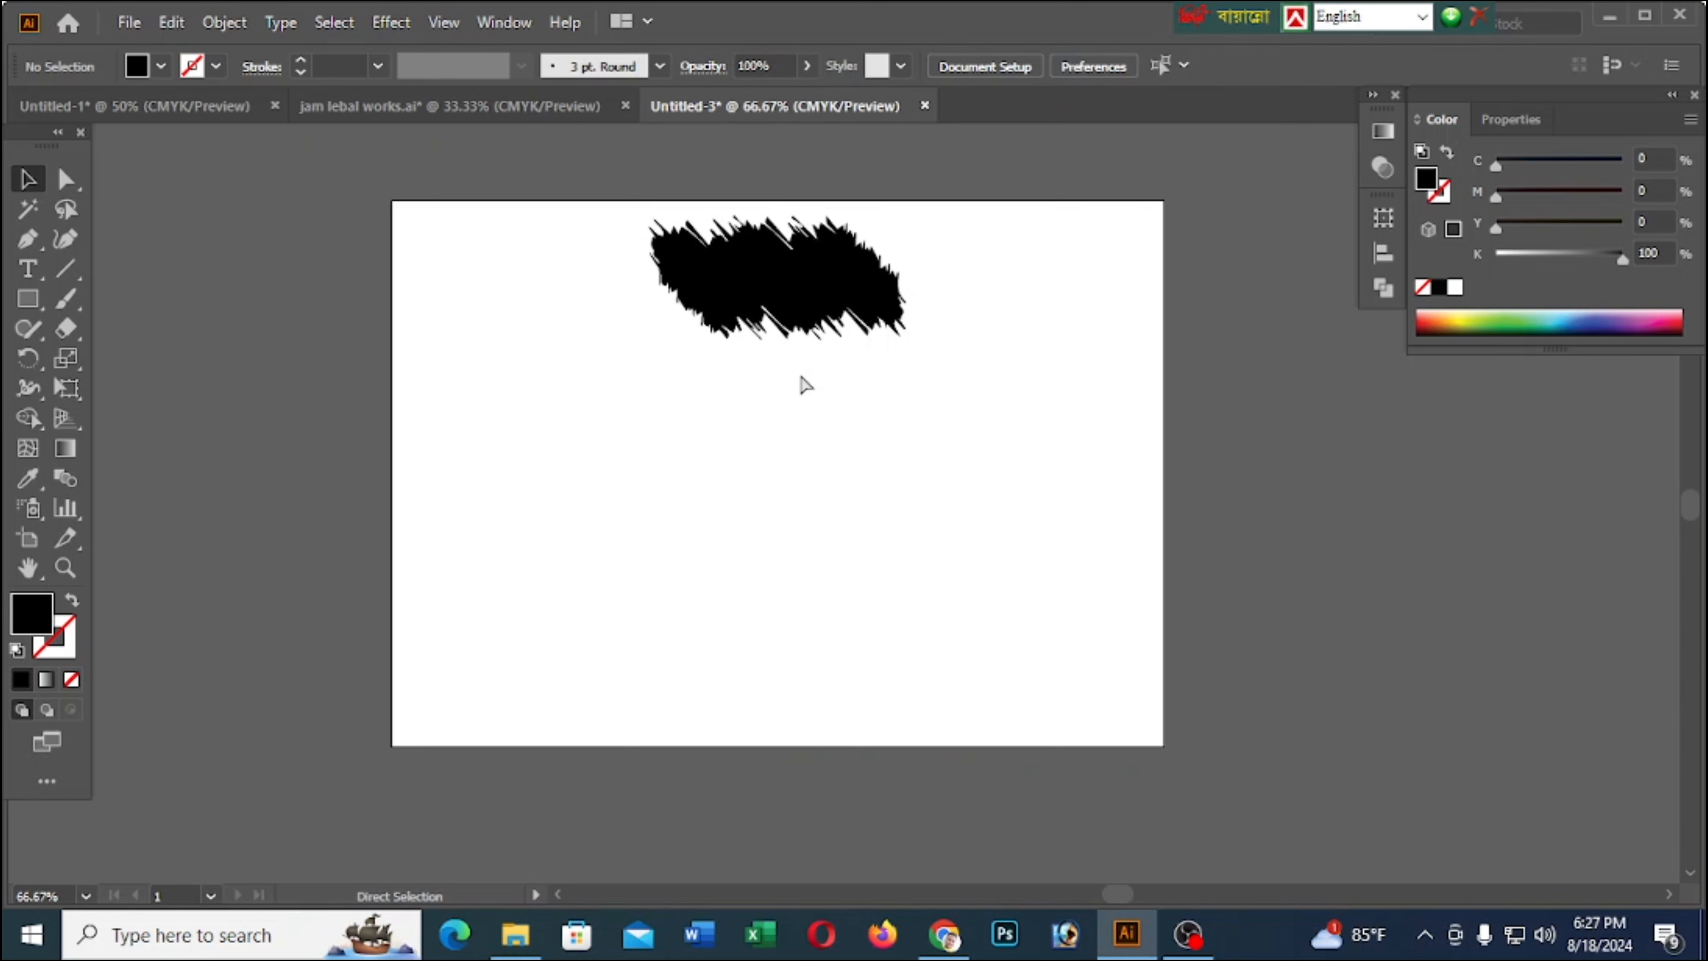
pyautogui.hotkey('ctrl', 'v')
pyautogui.moveTo(822, 503); pyautogui.dragTo(778, 289)
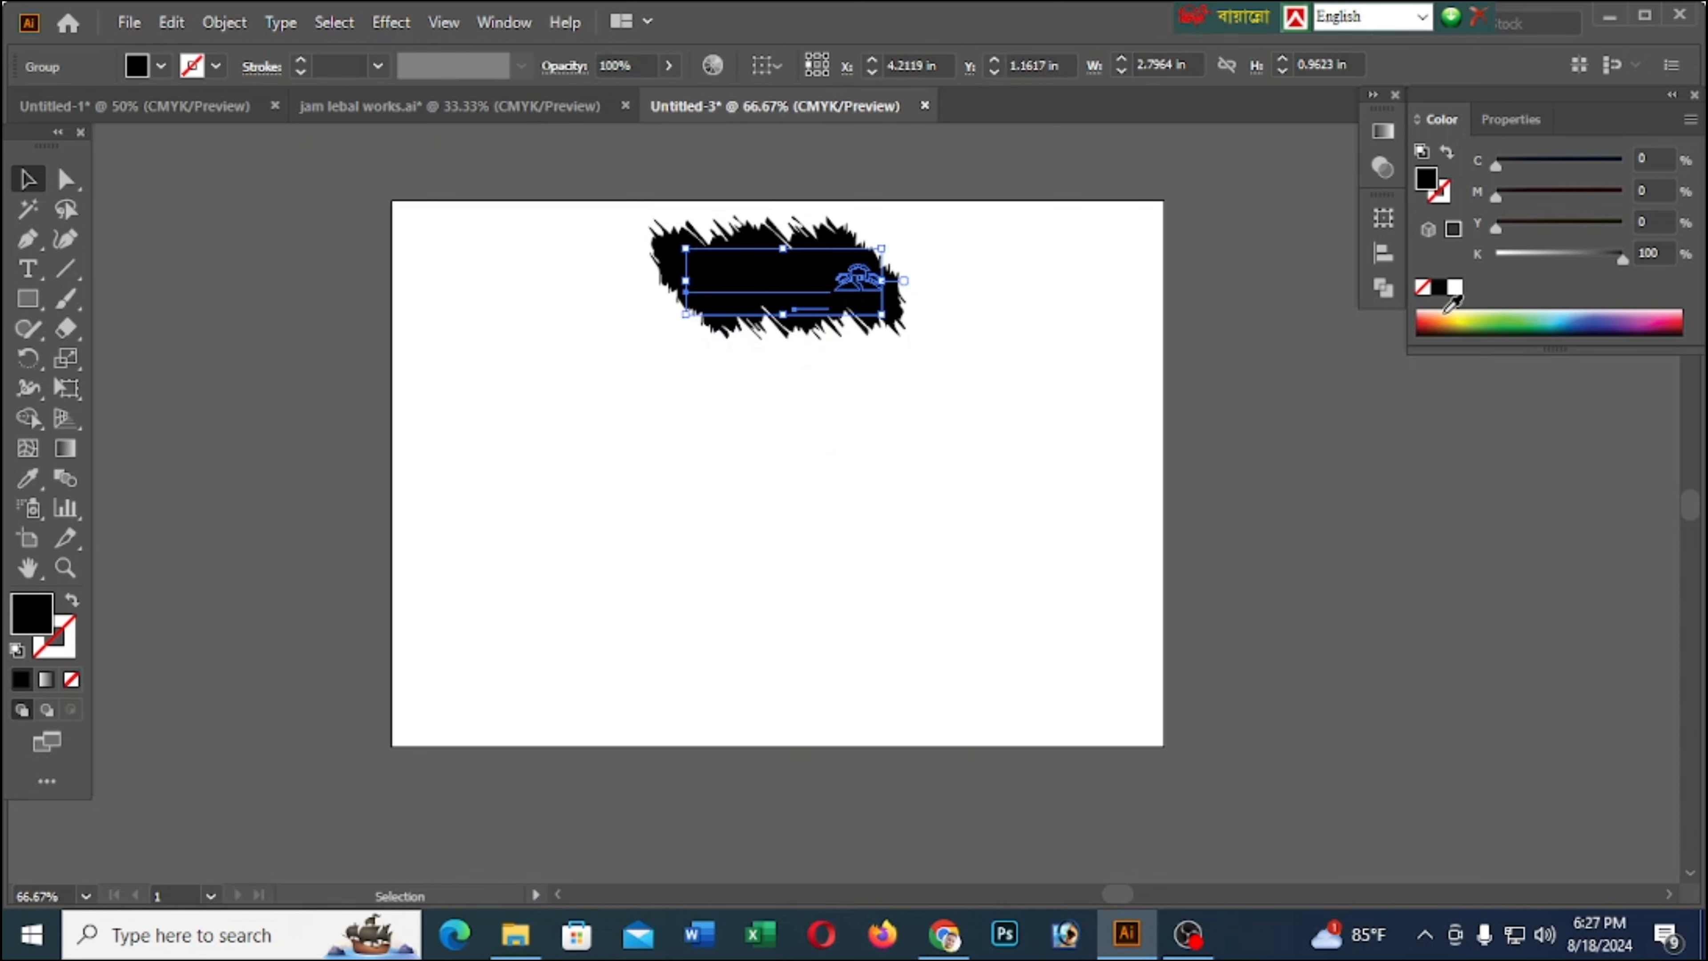
pyautogui.click(1455, 287)
pyautogui.click(774, 182)
pyautogui.scroll(2, 774, 180)
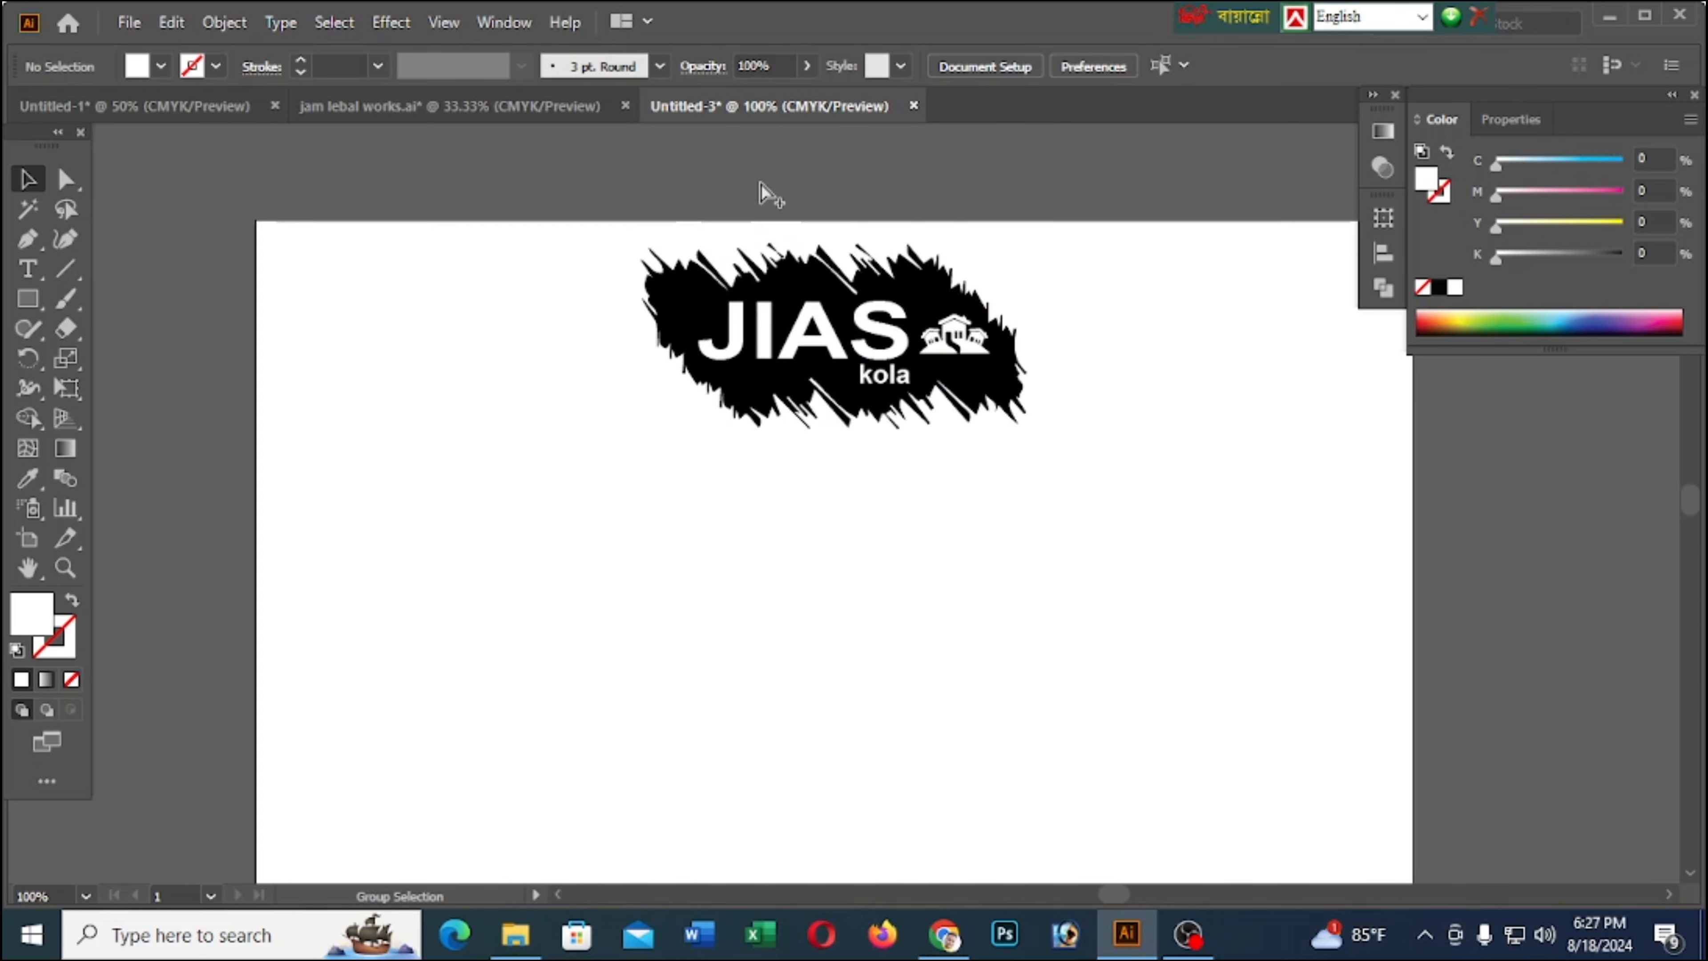
# Move the white JIAS kola logo slightly upward and scale it down a little to fit within the brush-stroke shape
pyautogui.moveTo(929, 397); pyautogui.dragTo(928, 388)
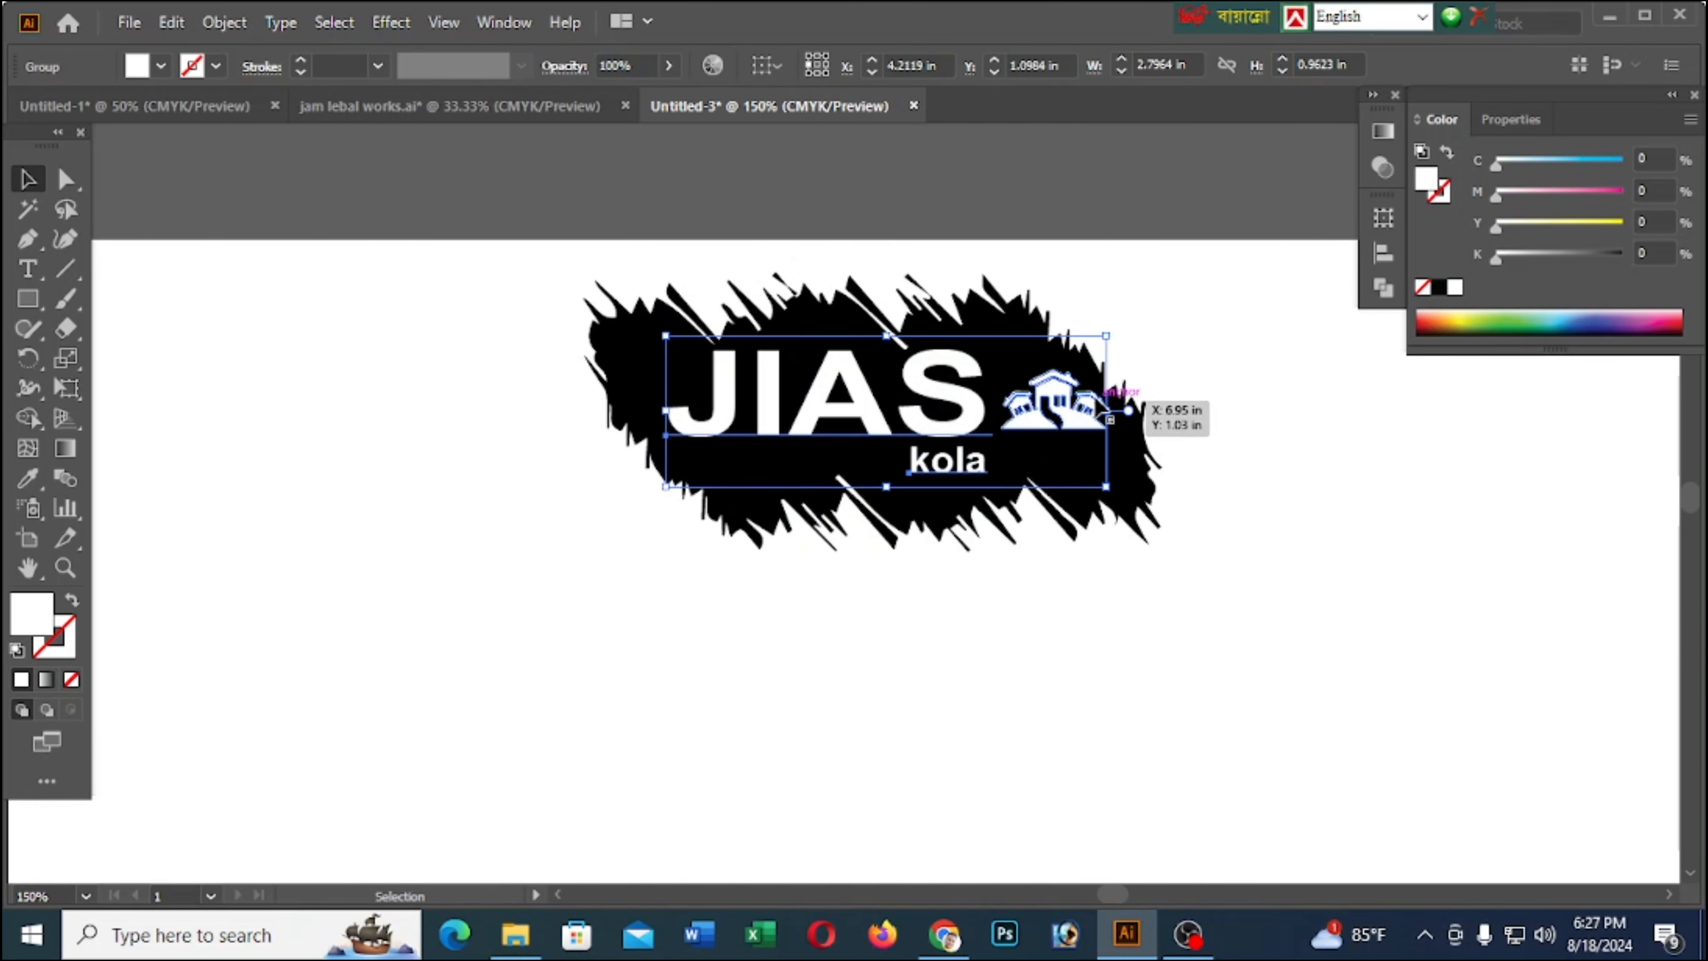
pyautogui.moveTo(1115, 334); pyautogui.dragTo(1098, 338)
pyautogui.click(827, 202)
# Group the logo with its brush-stroke shape and place the group centred horizontally, nudged up towards the artboard's upper edge
pyautogui.scroll(-3, 606, 306)
pyautogui.scroll(2, 625, 464)
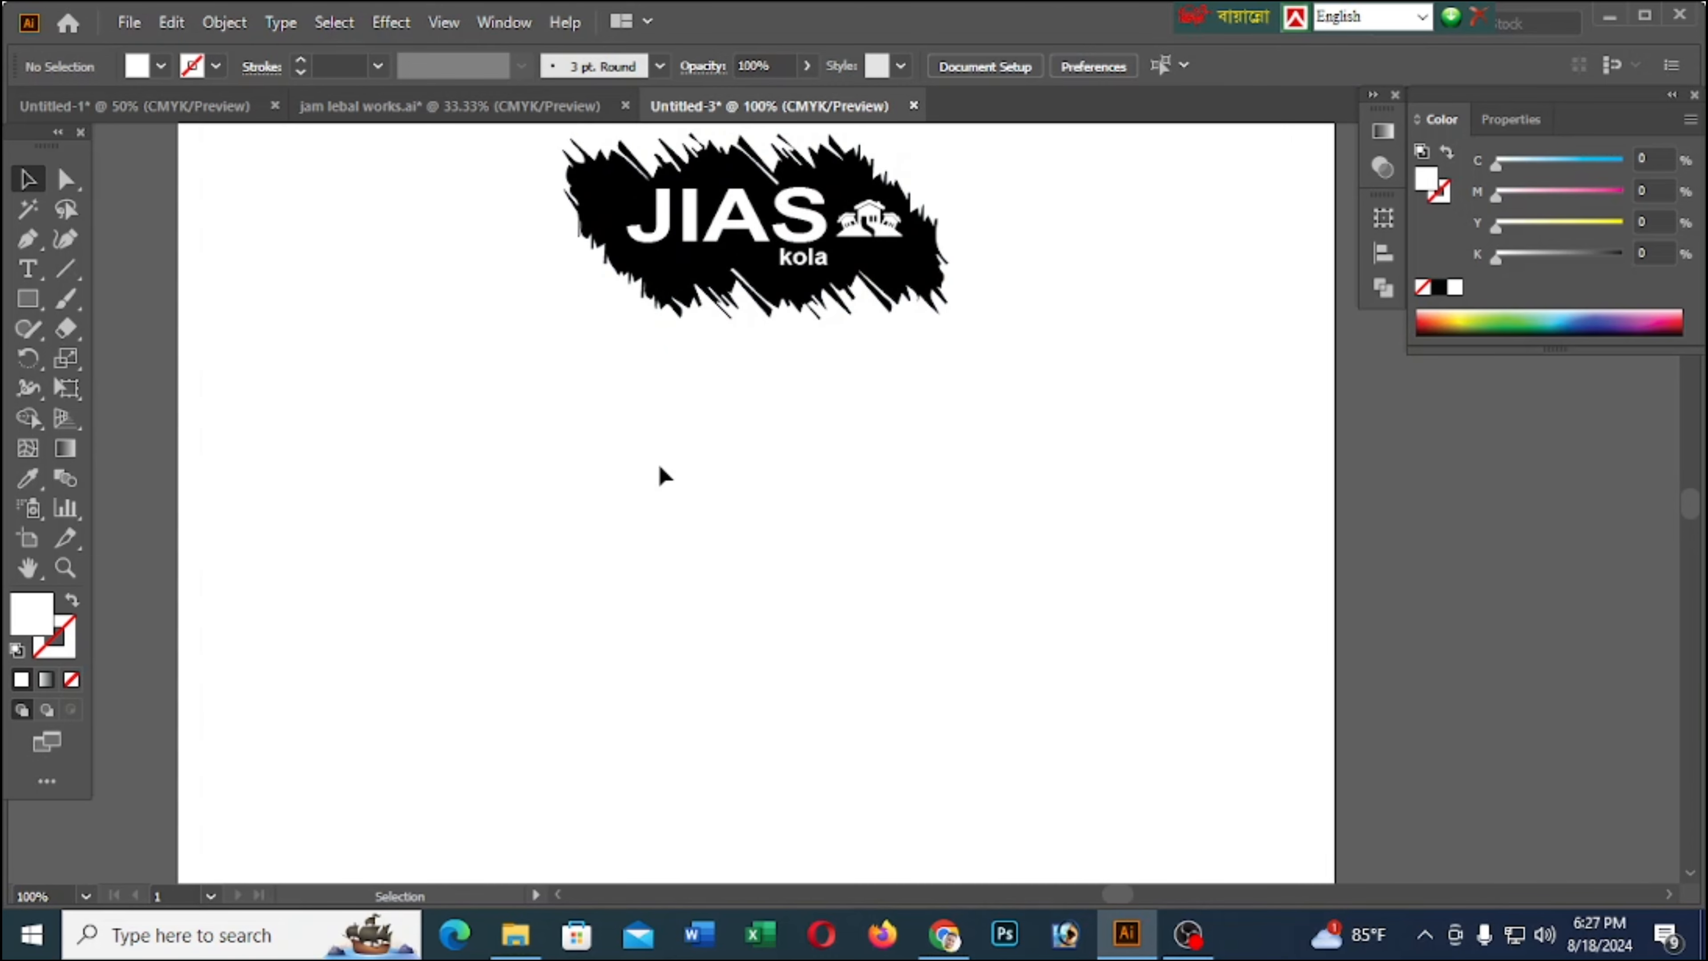
pyautogui.scroll(-2, 656, 464)
pyautogui.hotkey('ctrl', 'a')
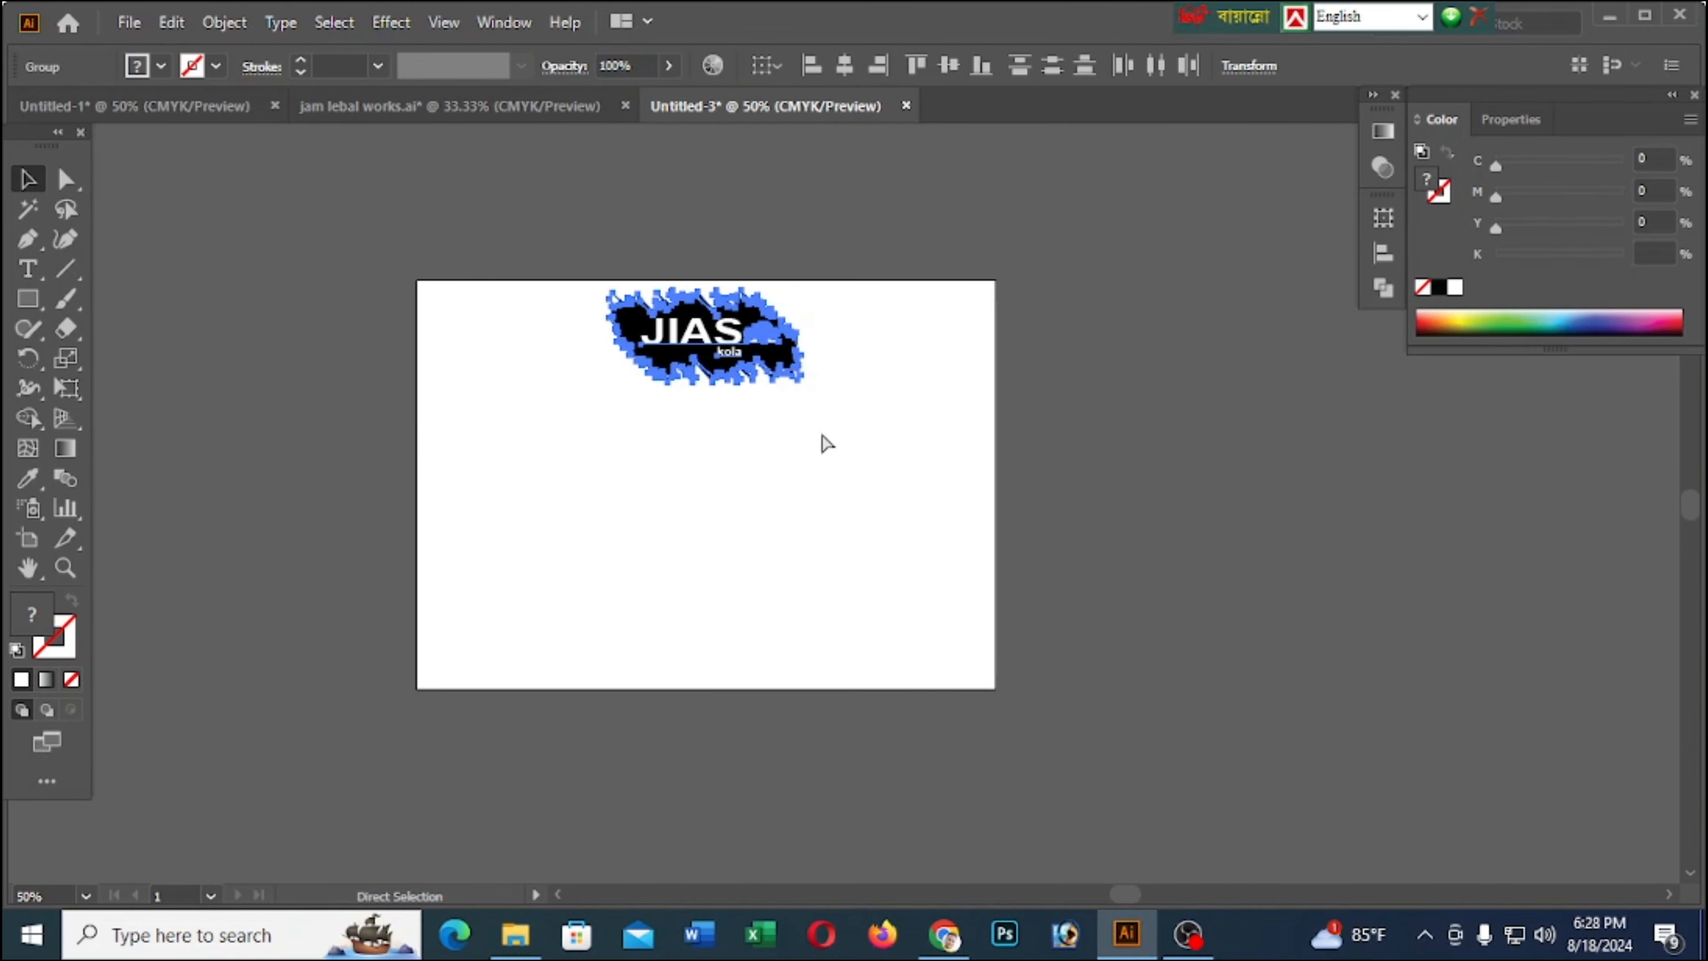
pyautogui.press('Up')
pyautogui.press('Up')
pyautogui.press('Up')
pyautogui.press('Up')
pyautogui.press('Up')
pyautogui.press('Up')
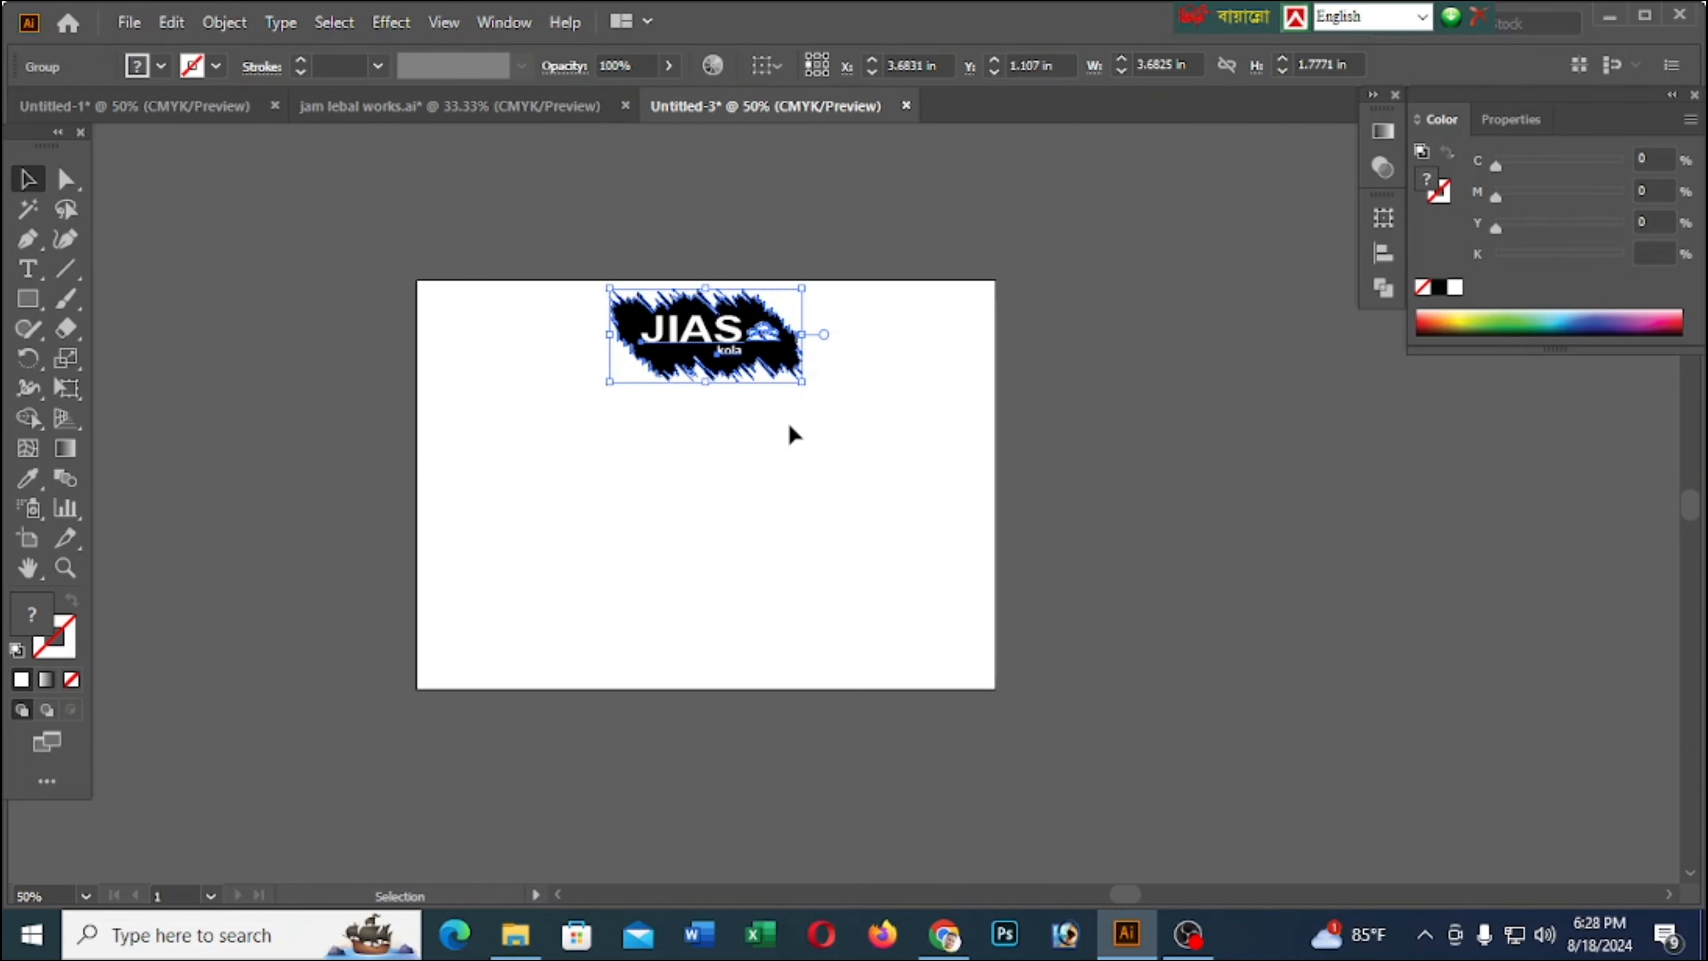
# Ungroup the JIAS kola logo and its black brush-stroke shape
pyautogui.rightClick(741, 351)
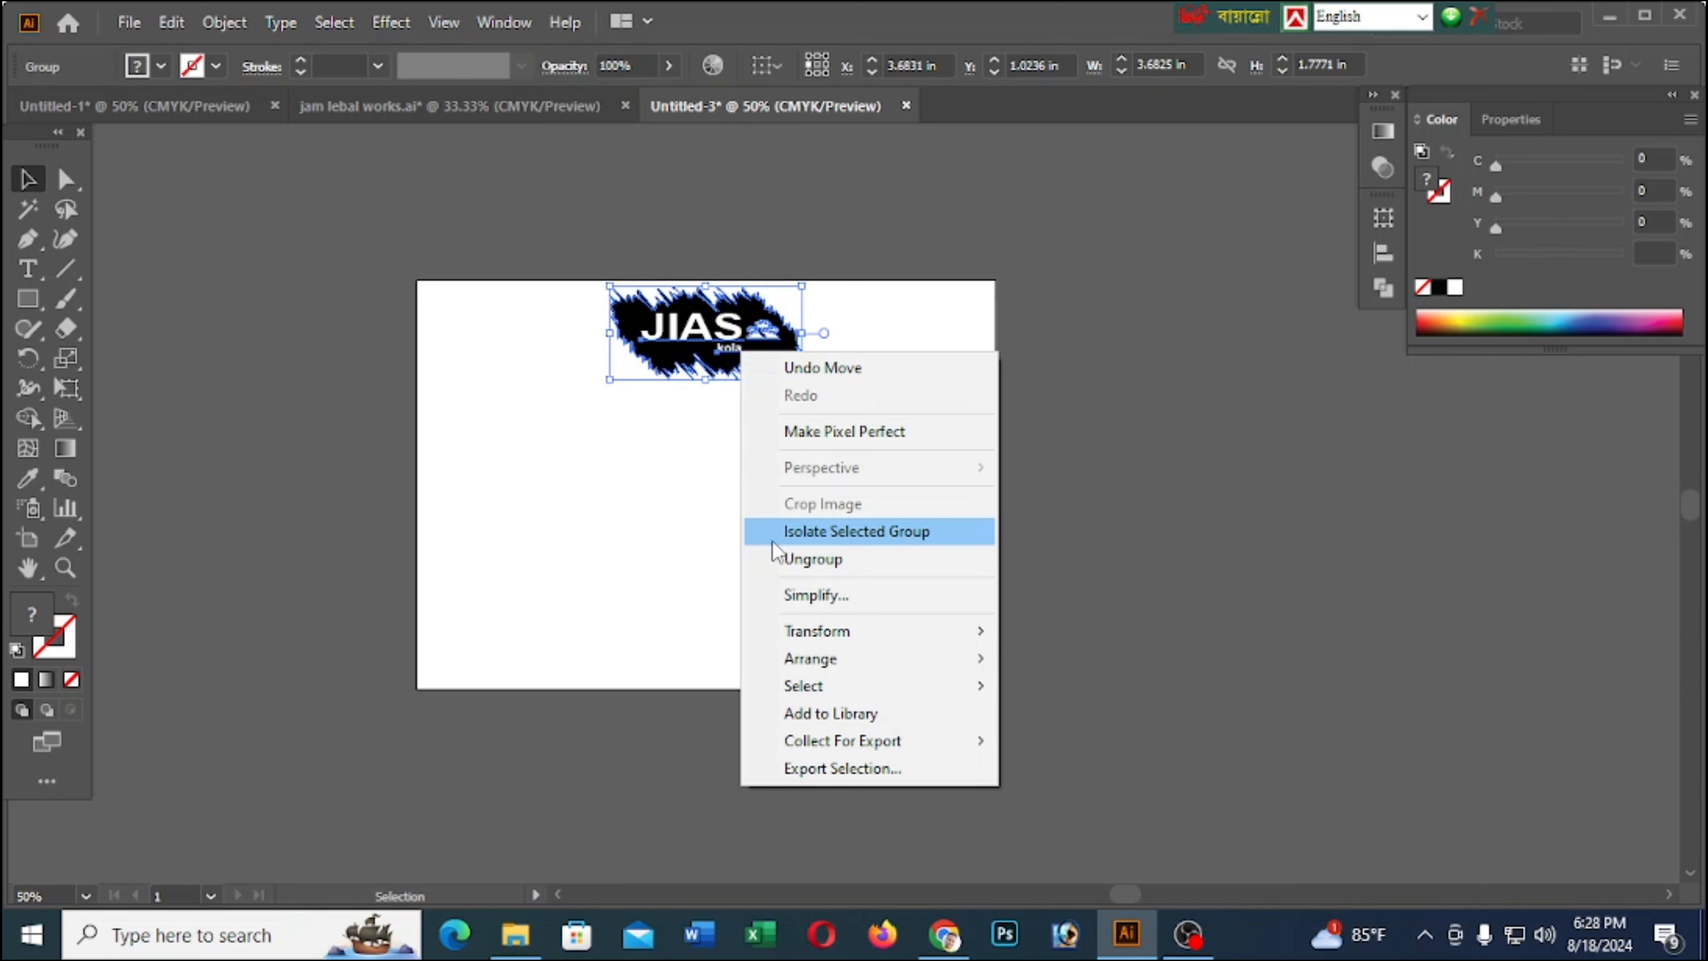
pyautogui.click(786, 559)
pyautogui.click(450, 572)
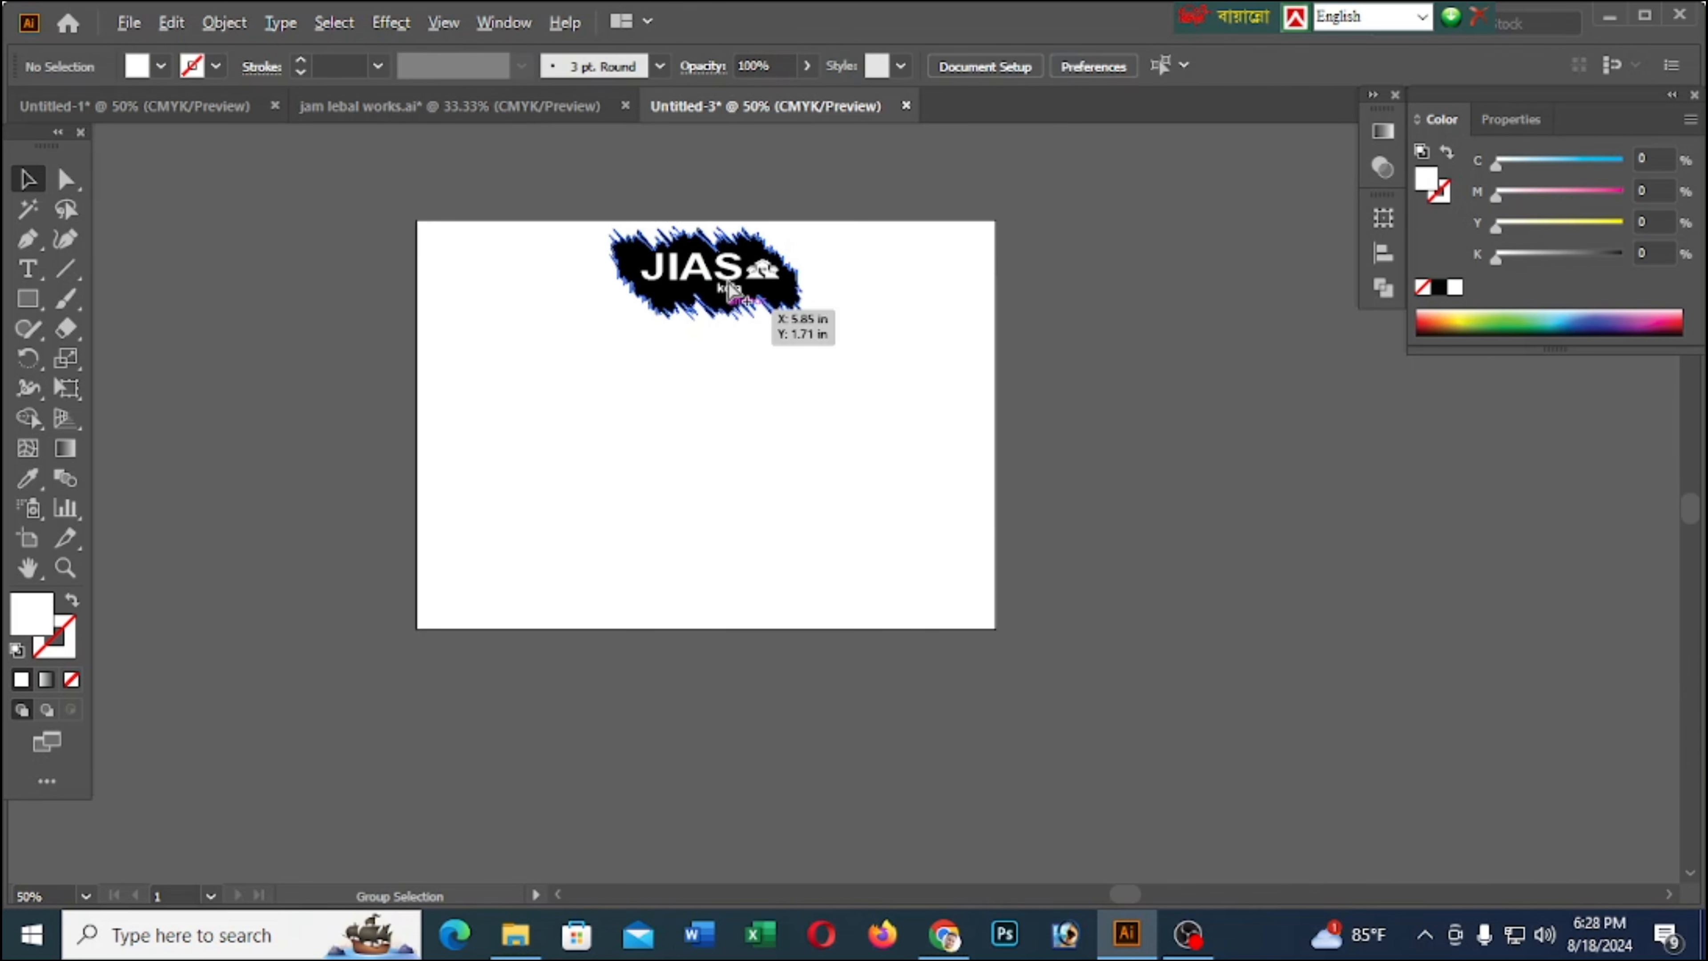
pyautogui.hotkey('ctrl', '=')
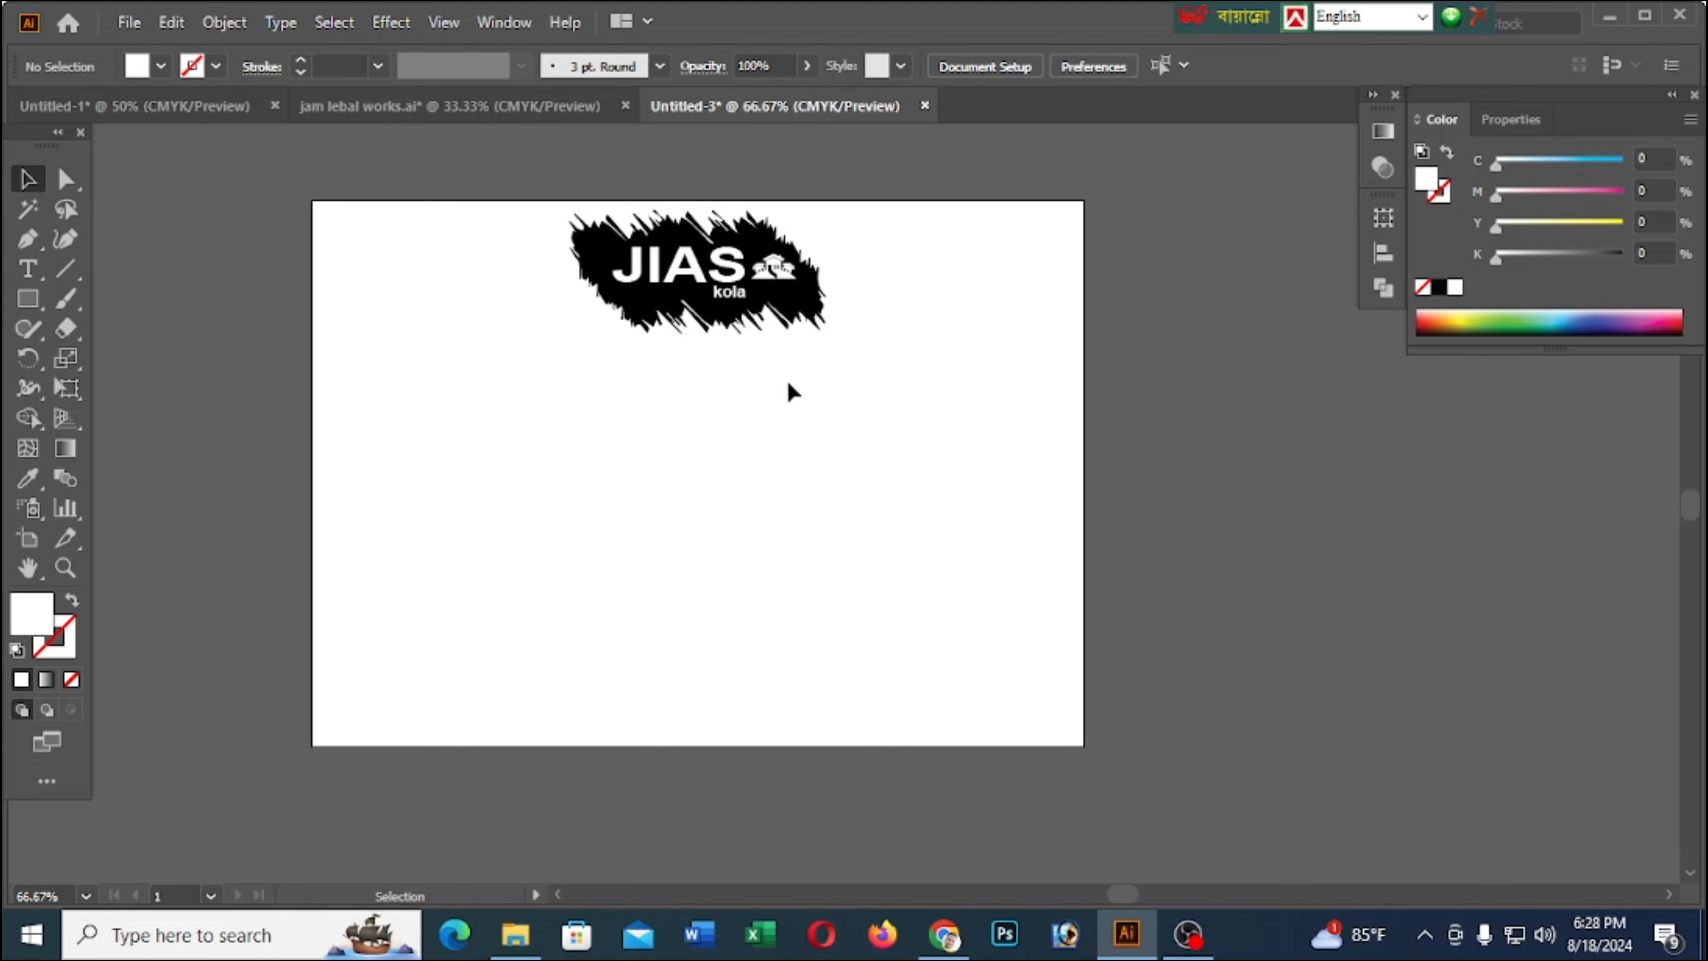
# Group the JAASKIA and MOOS headings in jam lebal works.ai
pyautogui.click(454, 110)
pyautogui.click(650, 416)
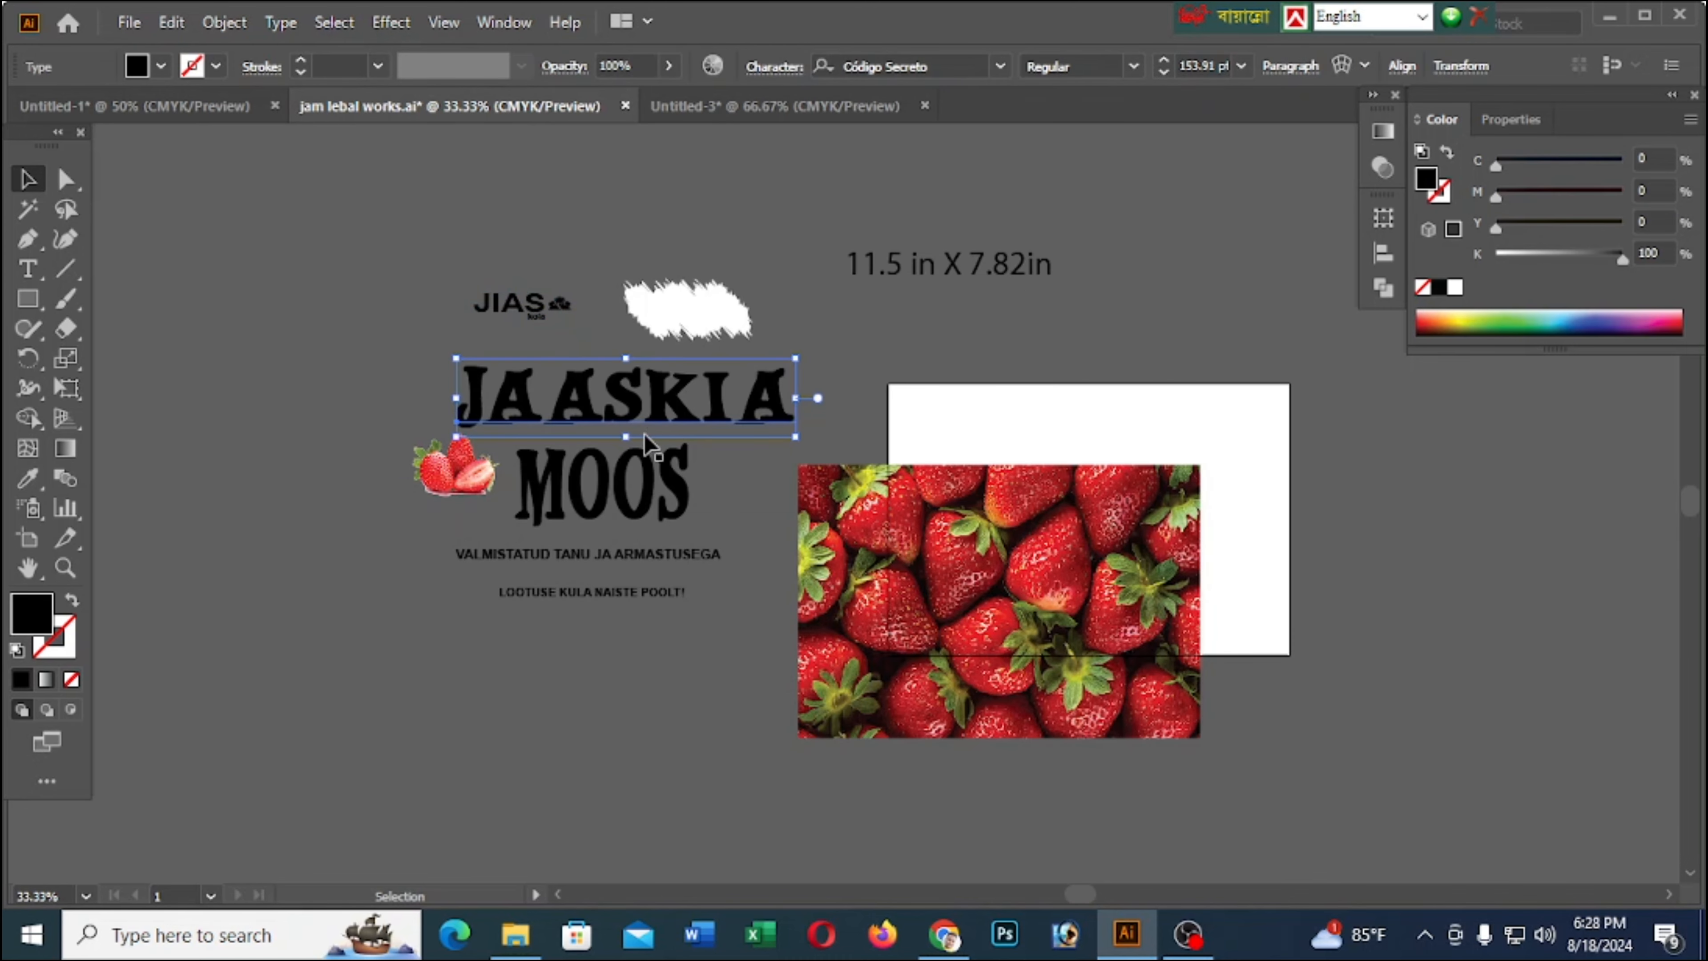
pyautogui.keyDown('shift'); pyautogui.click(637, 473); pyautogui.keyUp('shift')
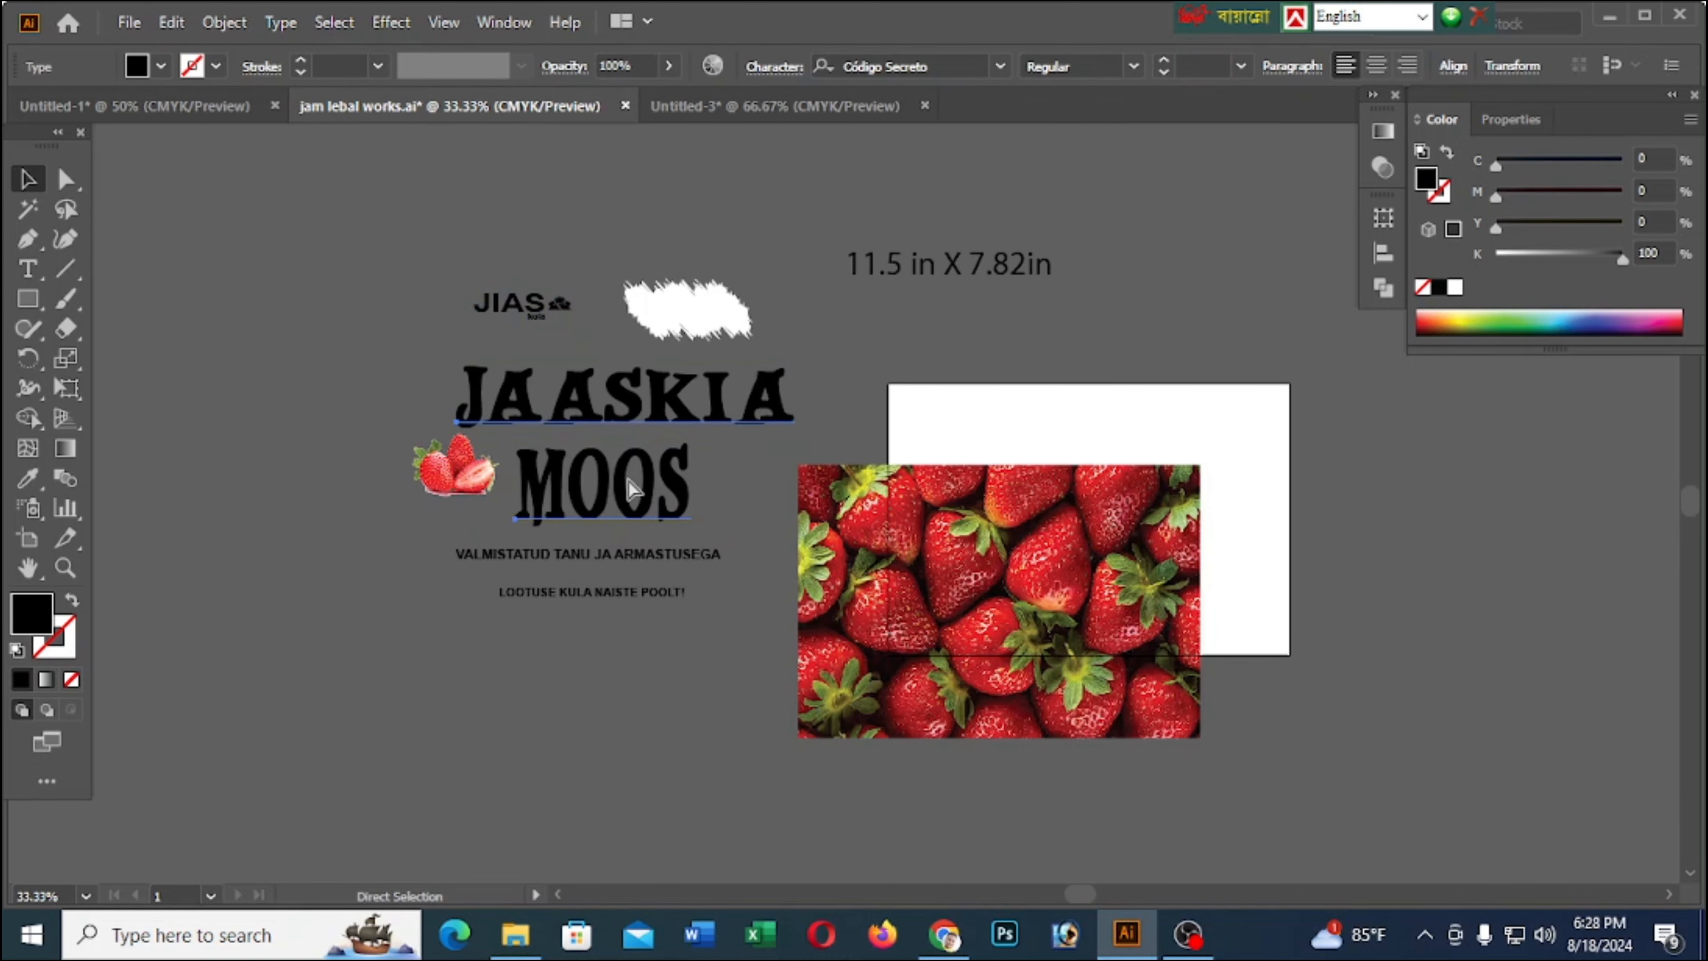
pyautogui.hotkey('ctrl', 'g')
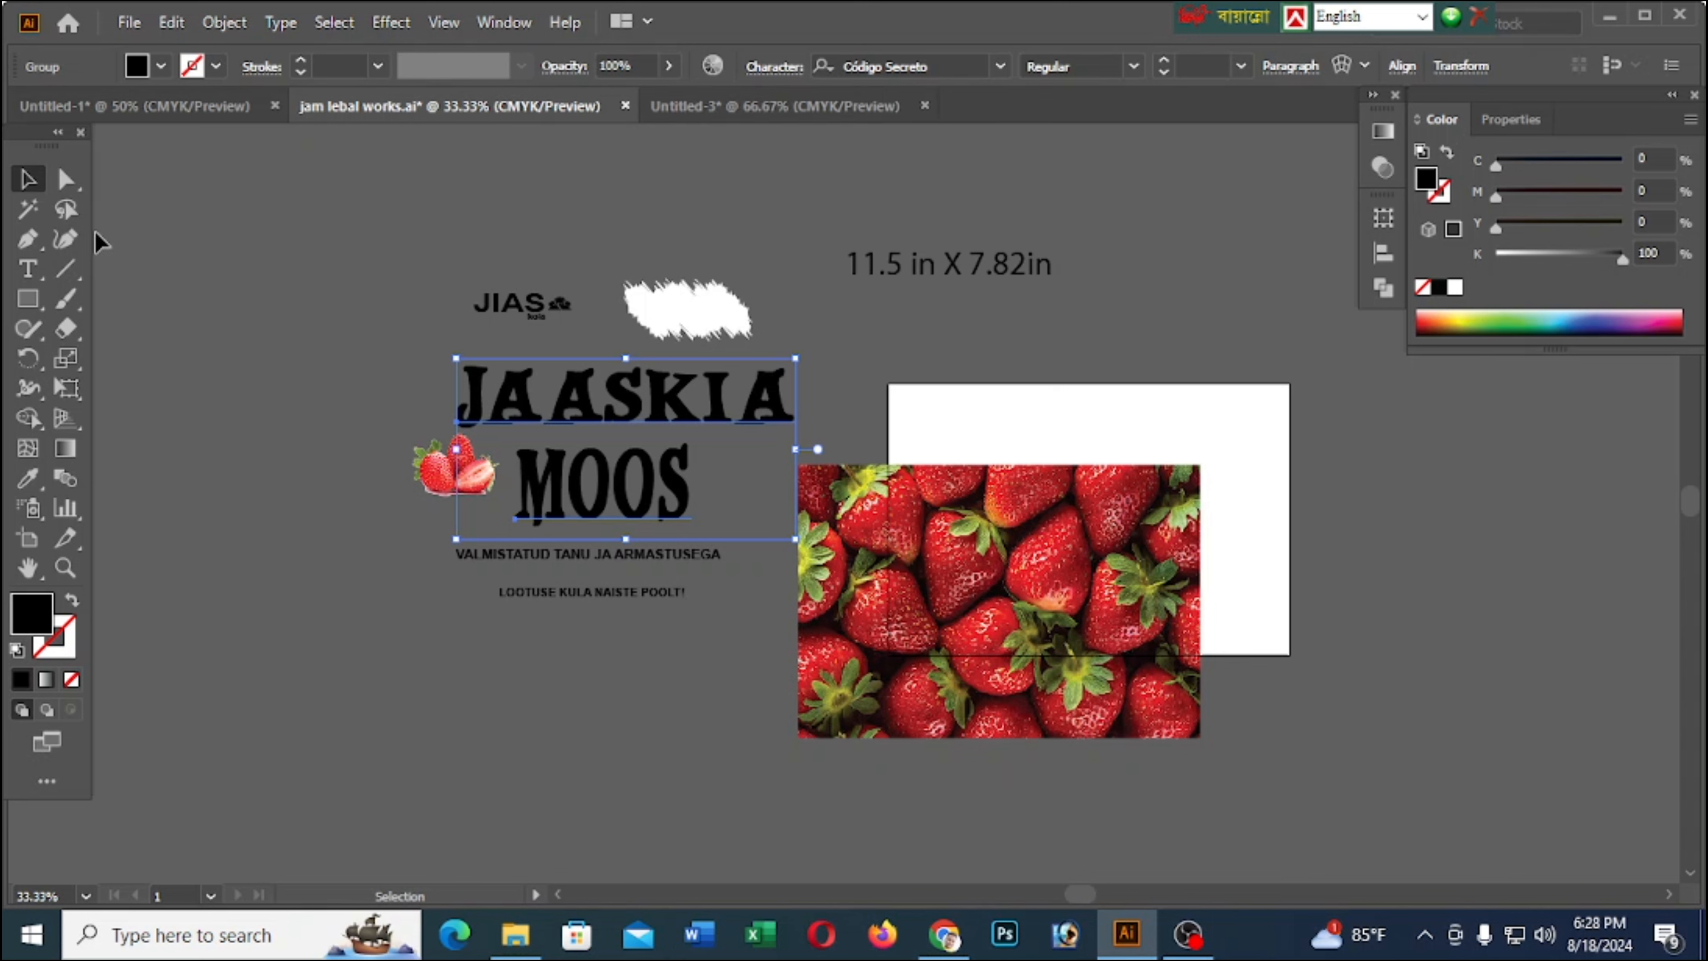
# Copy the text of the JAASKIA heading, undoing any accidental paste over it
pyautogui.click(27, 269)
pyautogui.doubleClick(531, 396)
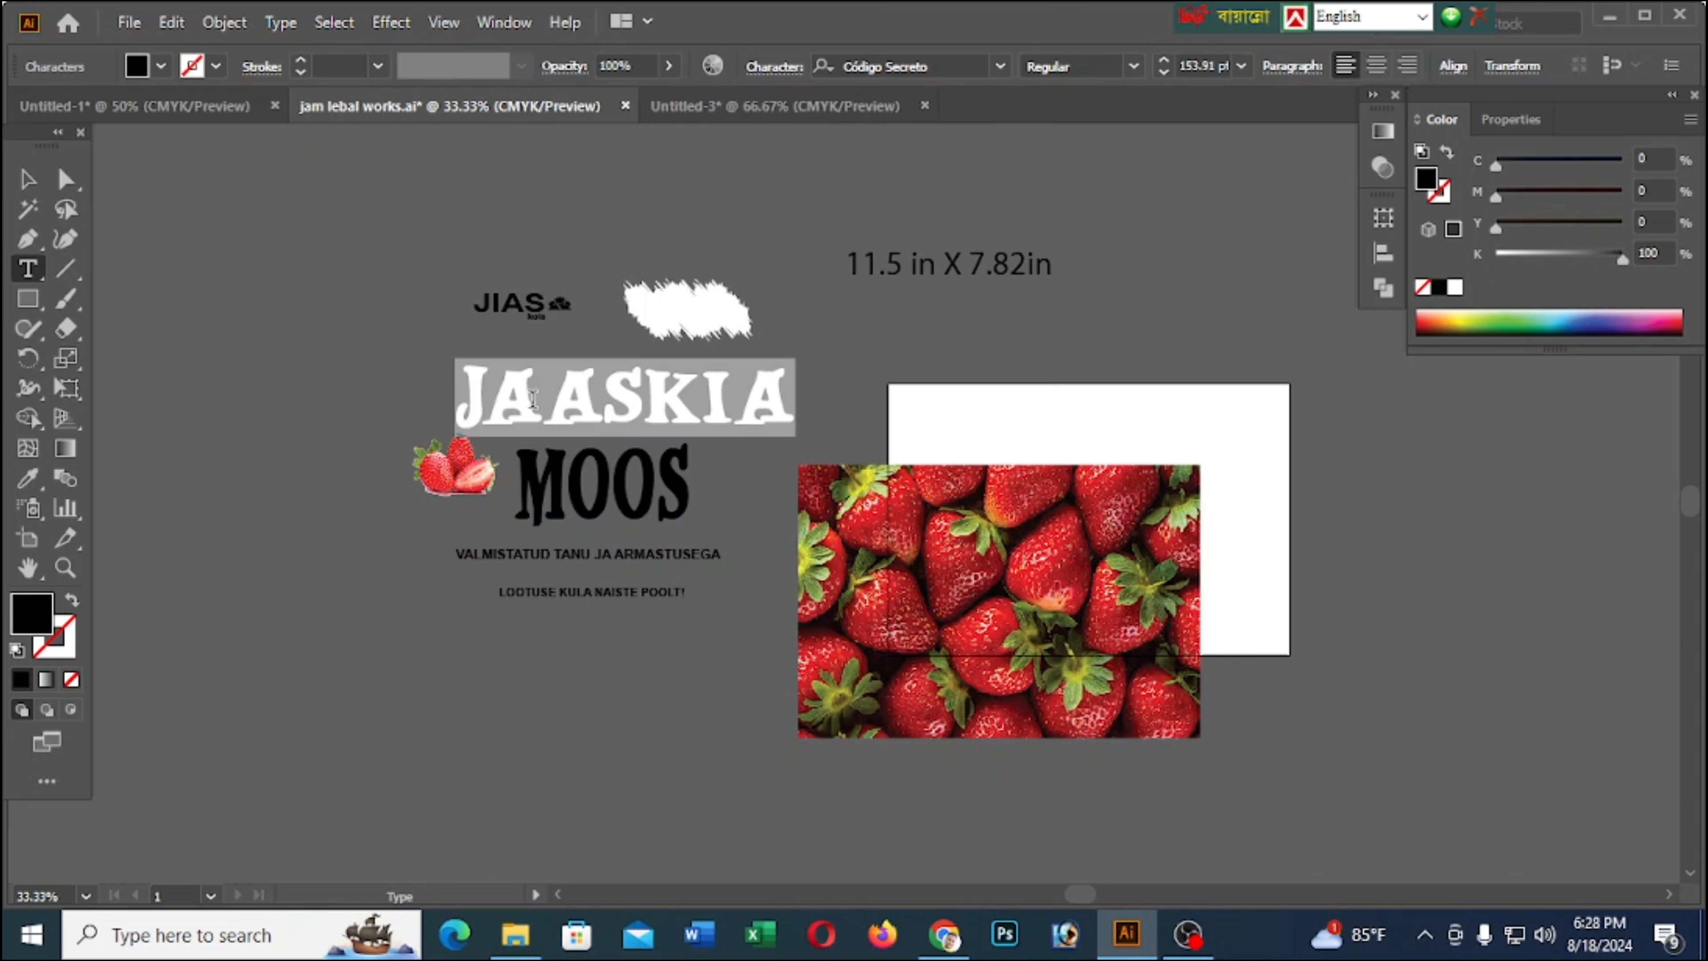
pyautogui.write('JAASKIAMOOS')
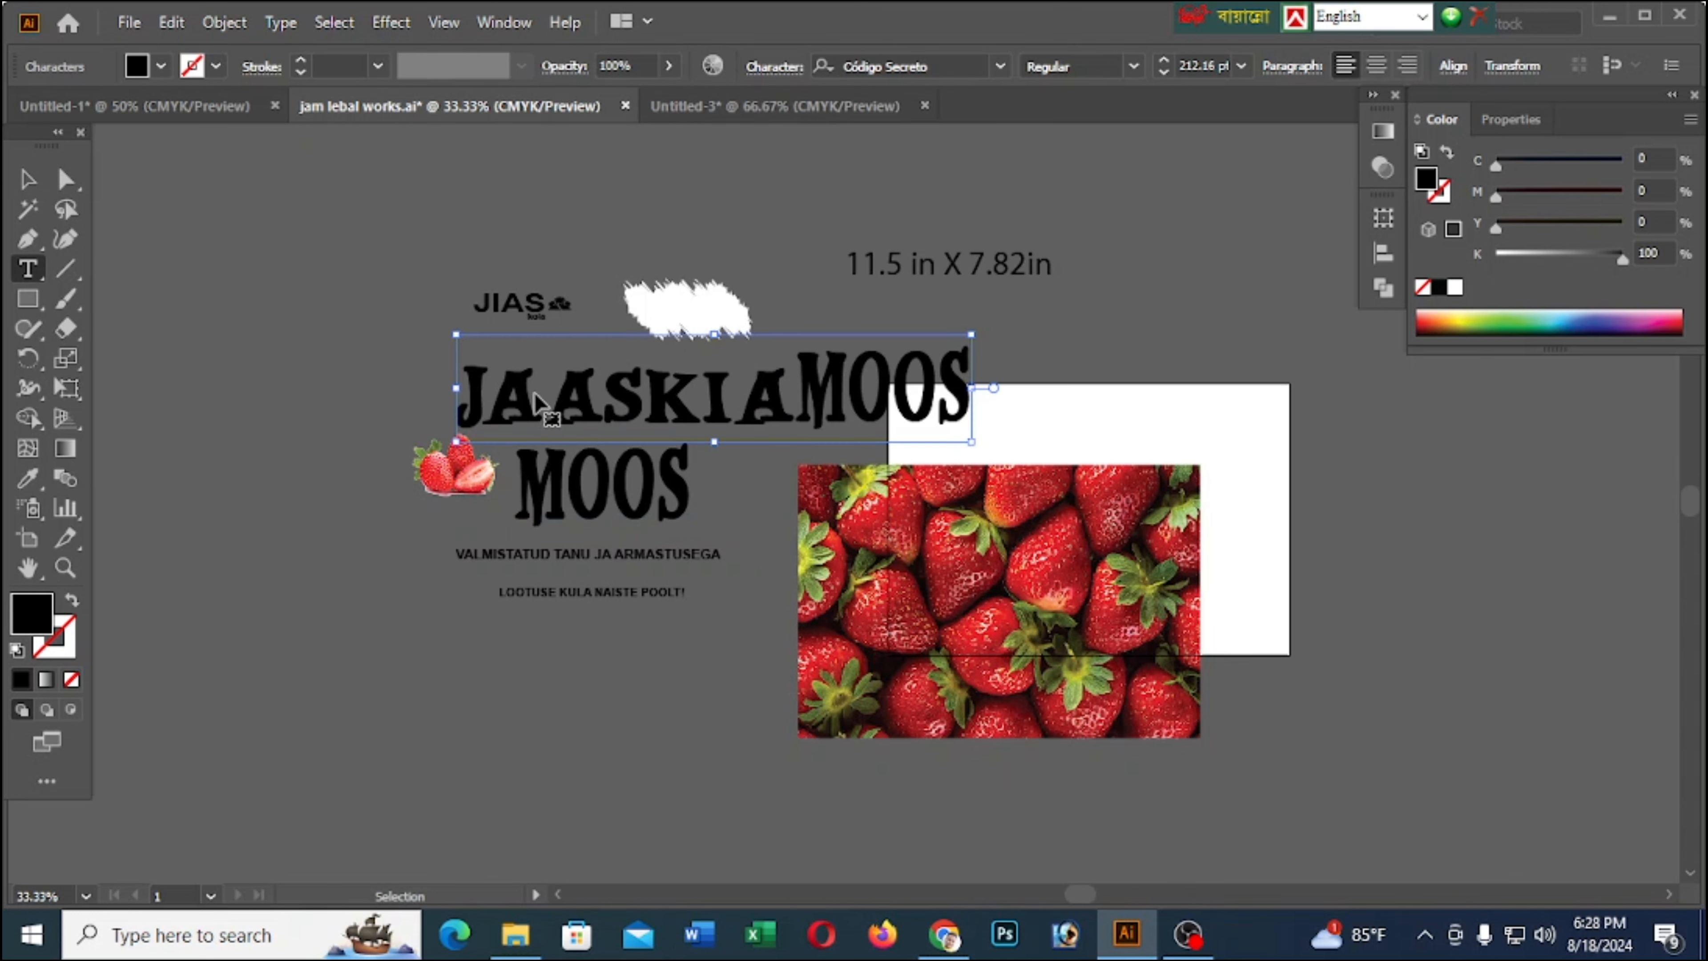
pyautogui.hotkey('ctrl', 'z')
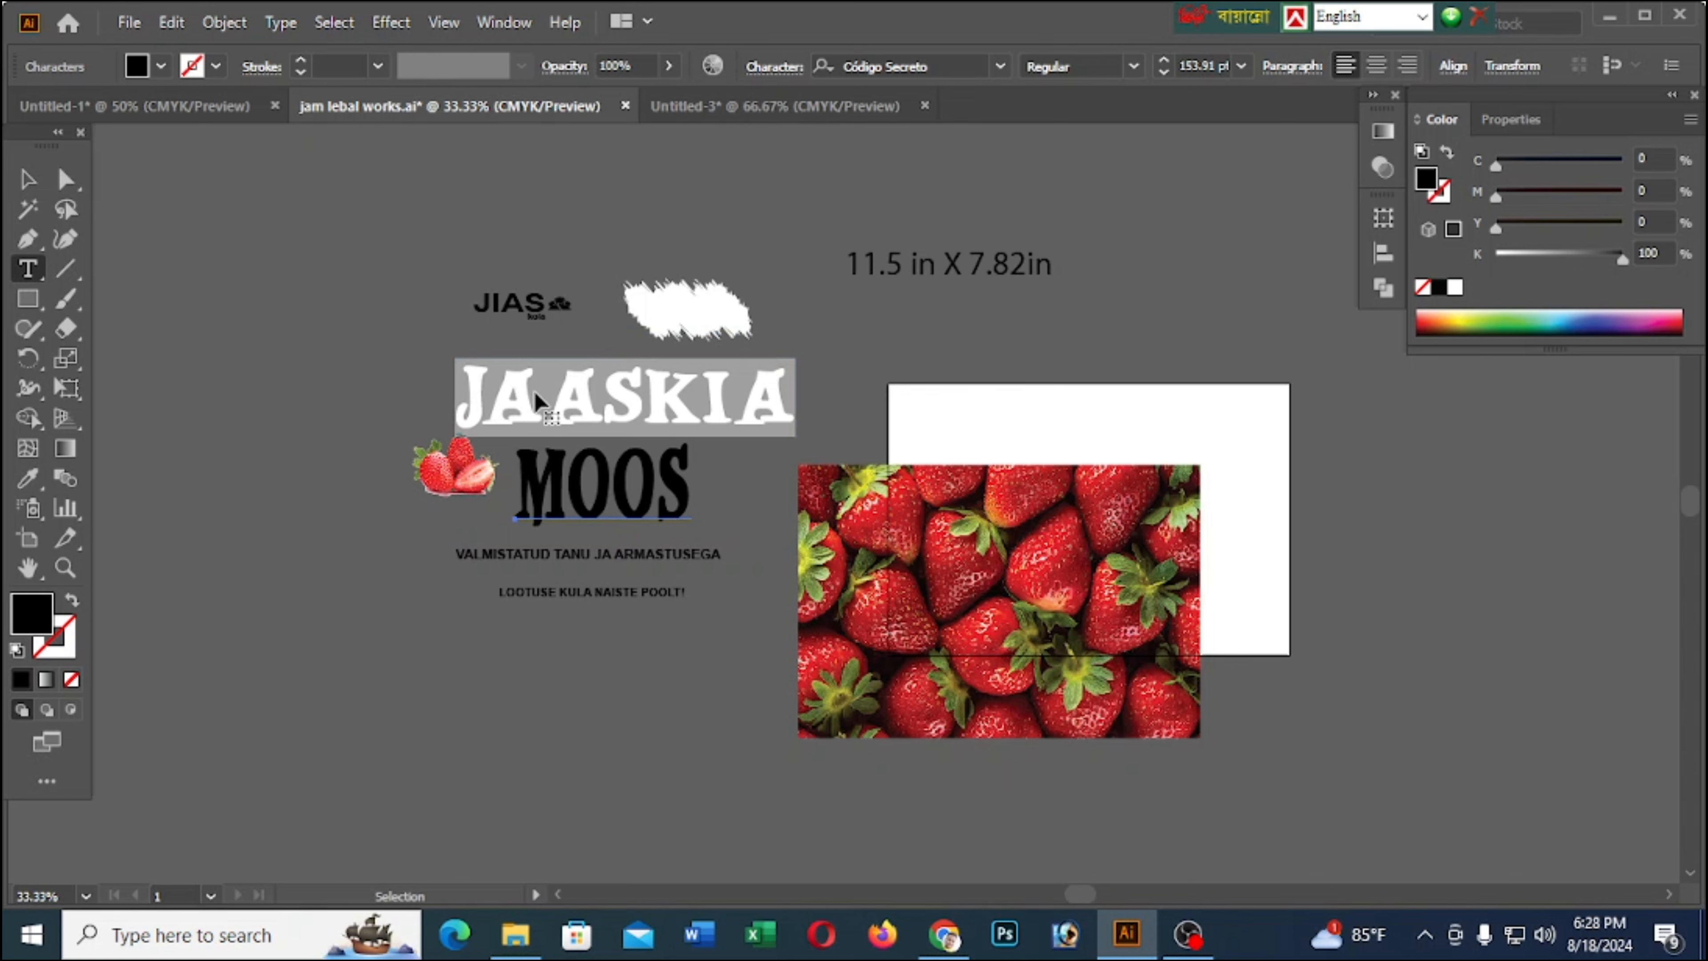
# Add a text object below the logo in the new document, enlarge it to about 120 pt and replace its placeholder with the copied JAASKIA heading
pyautogui.click(786, 108)
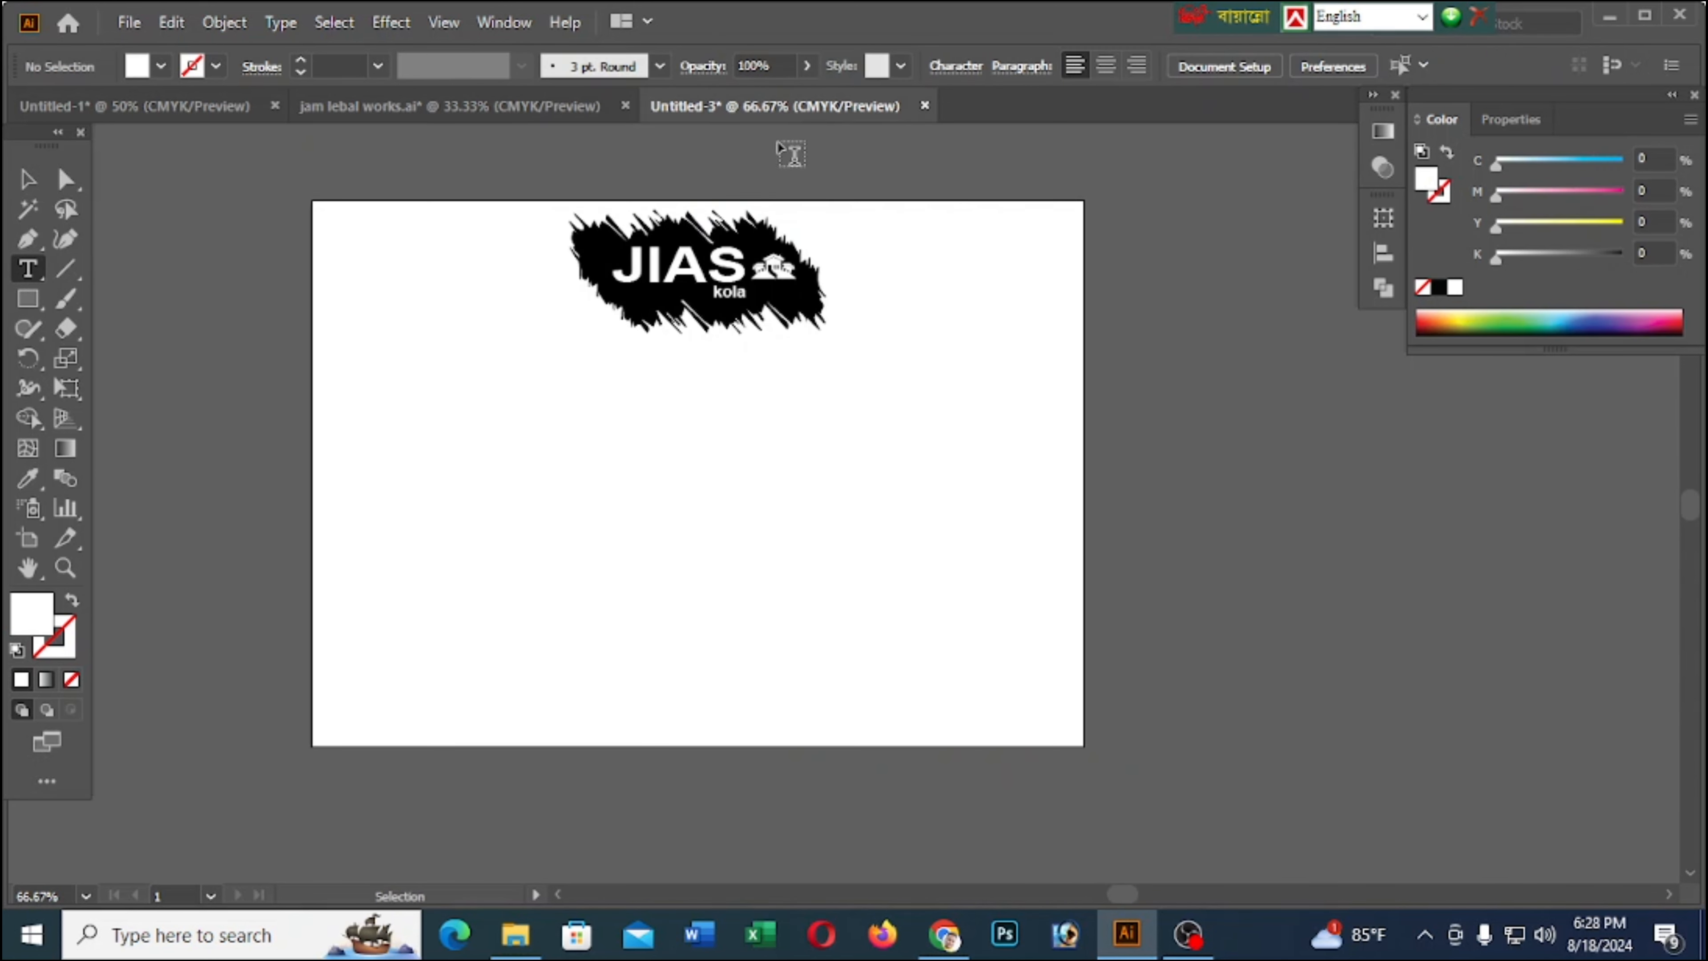
pyautogui.click(470, 398)
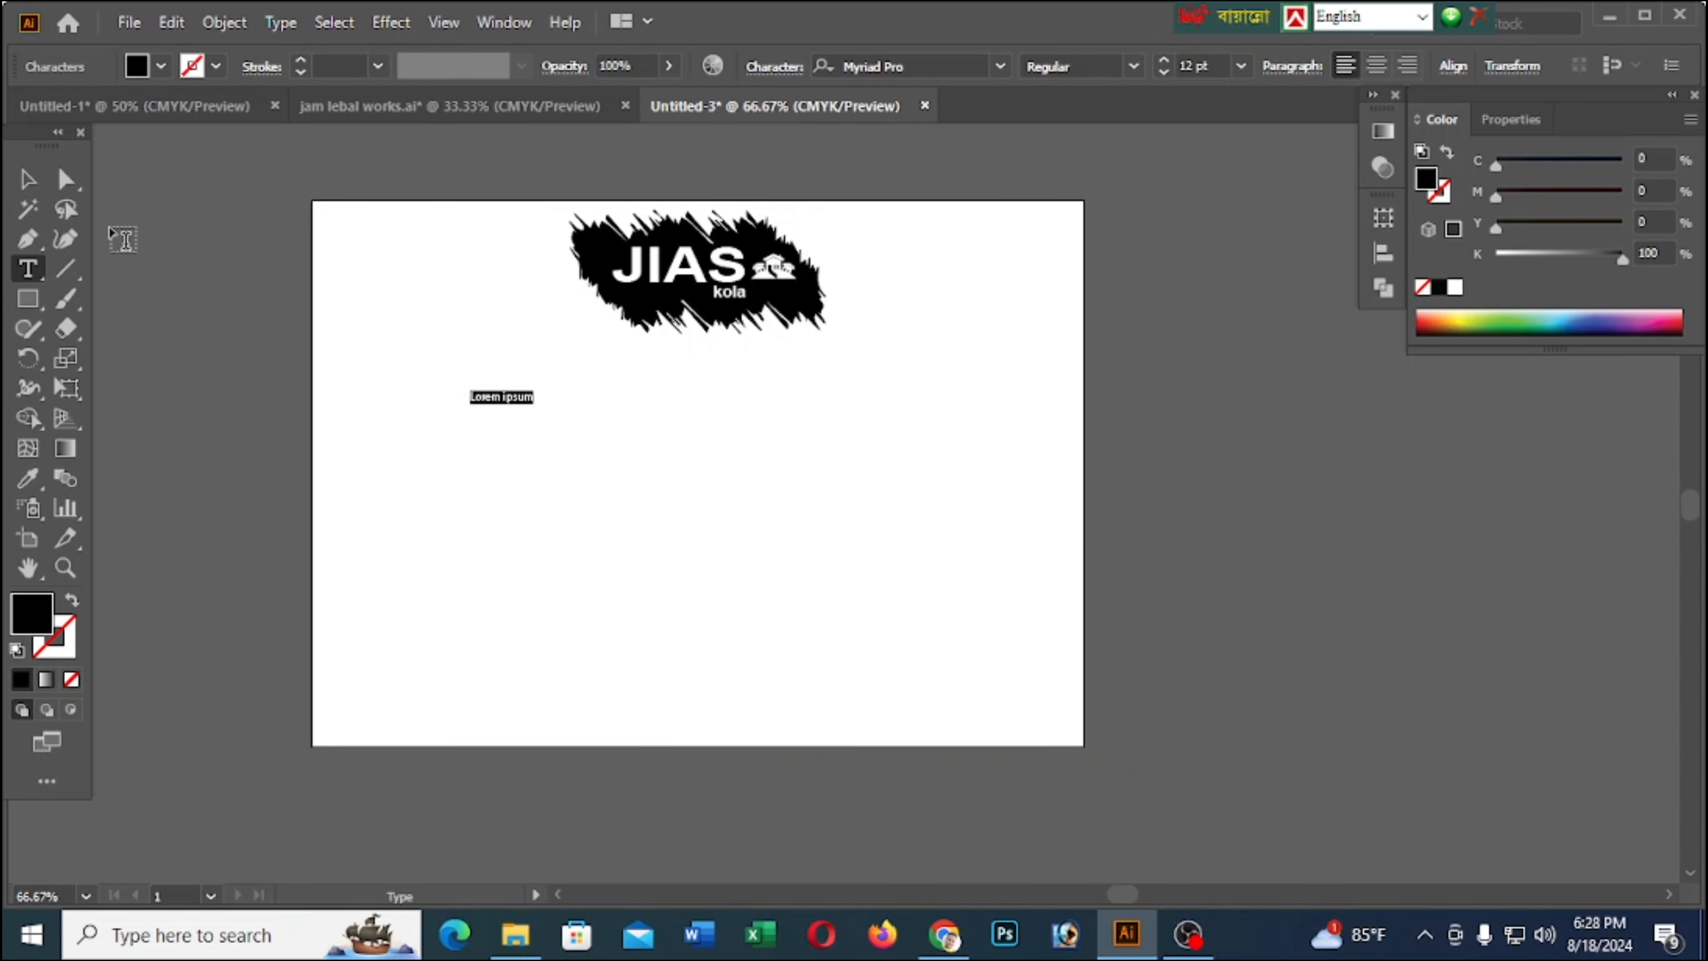
pyautogui.click(26, 178)
pyautogui.moveTo(534, 407); pyautogui.dragTo(1023, 452)
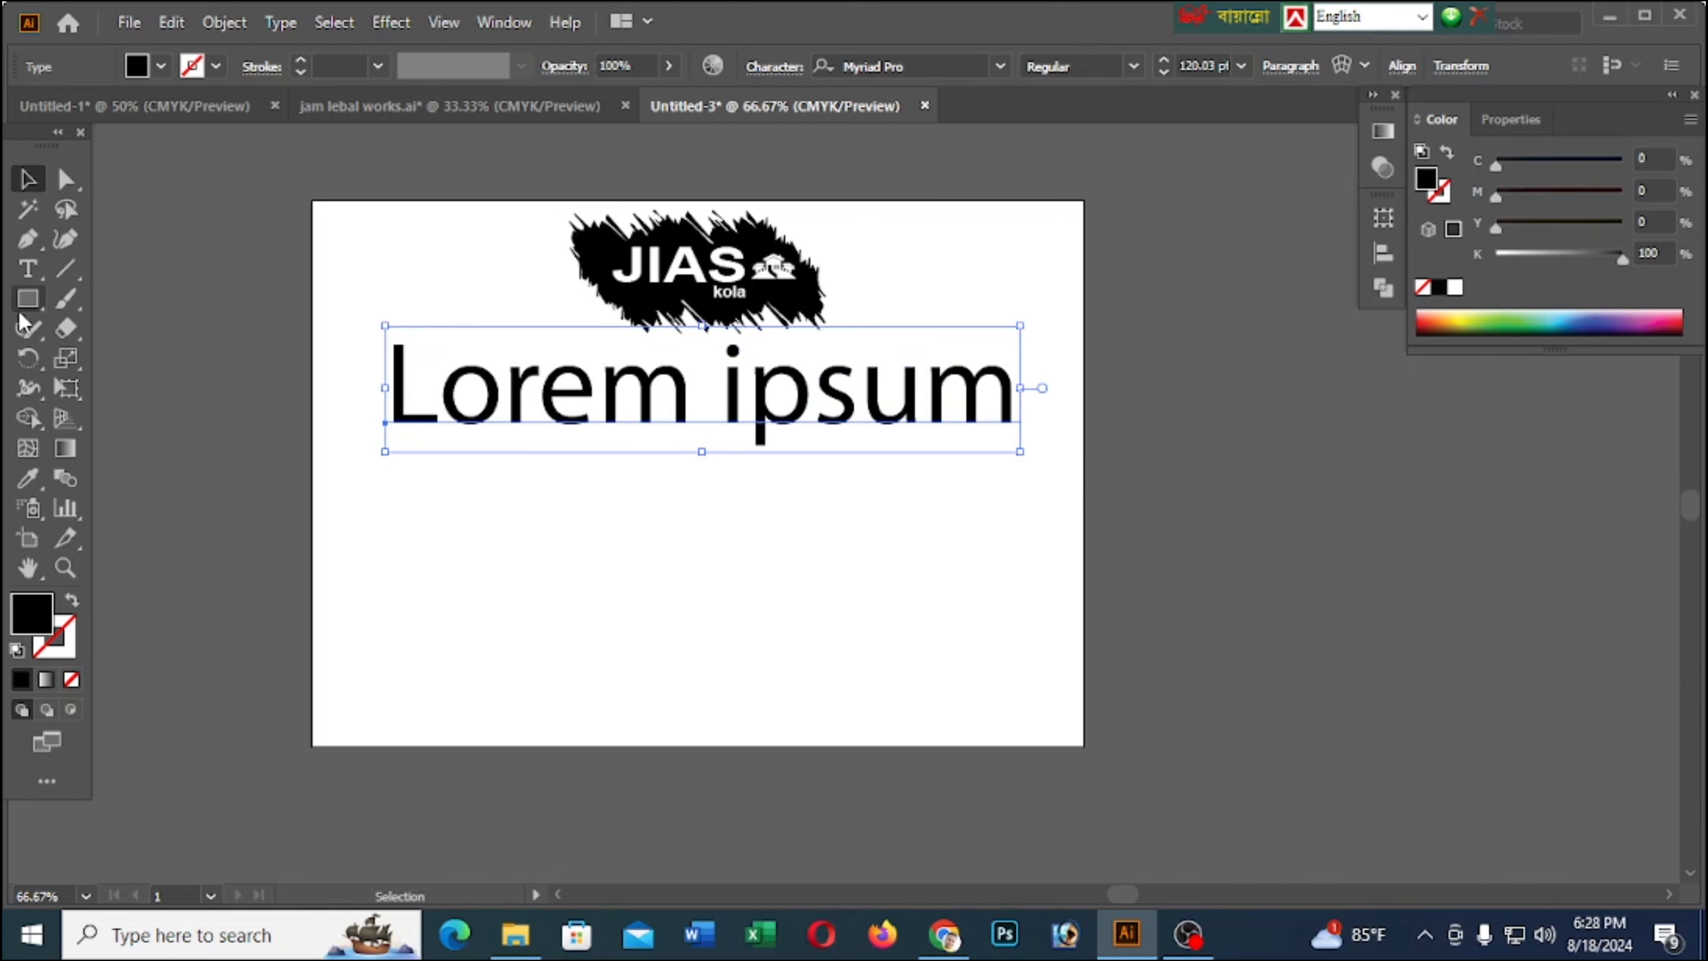
pyautogui.click(26, 271)
pyautogui.tripleClick(602, 415)
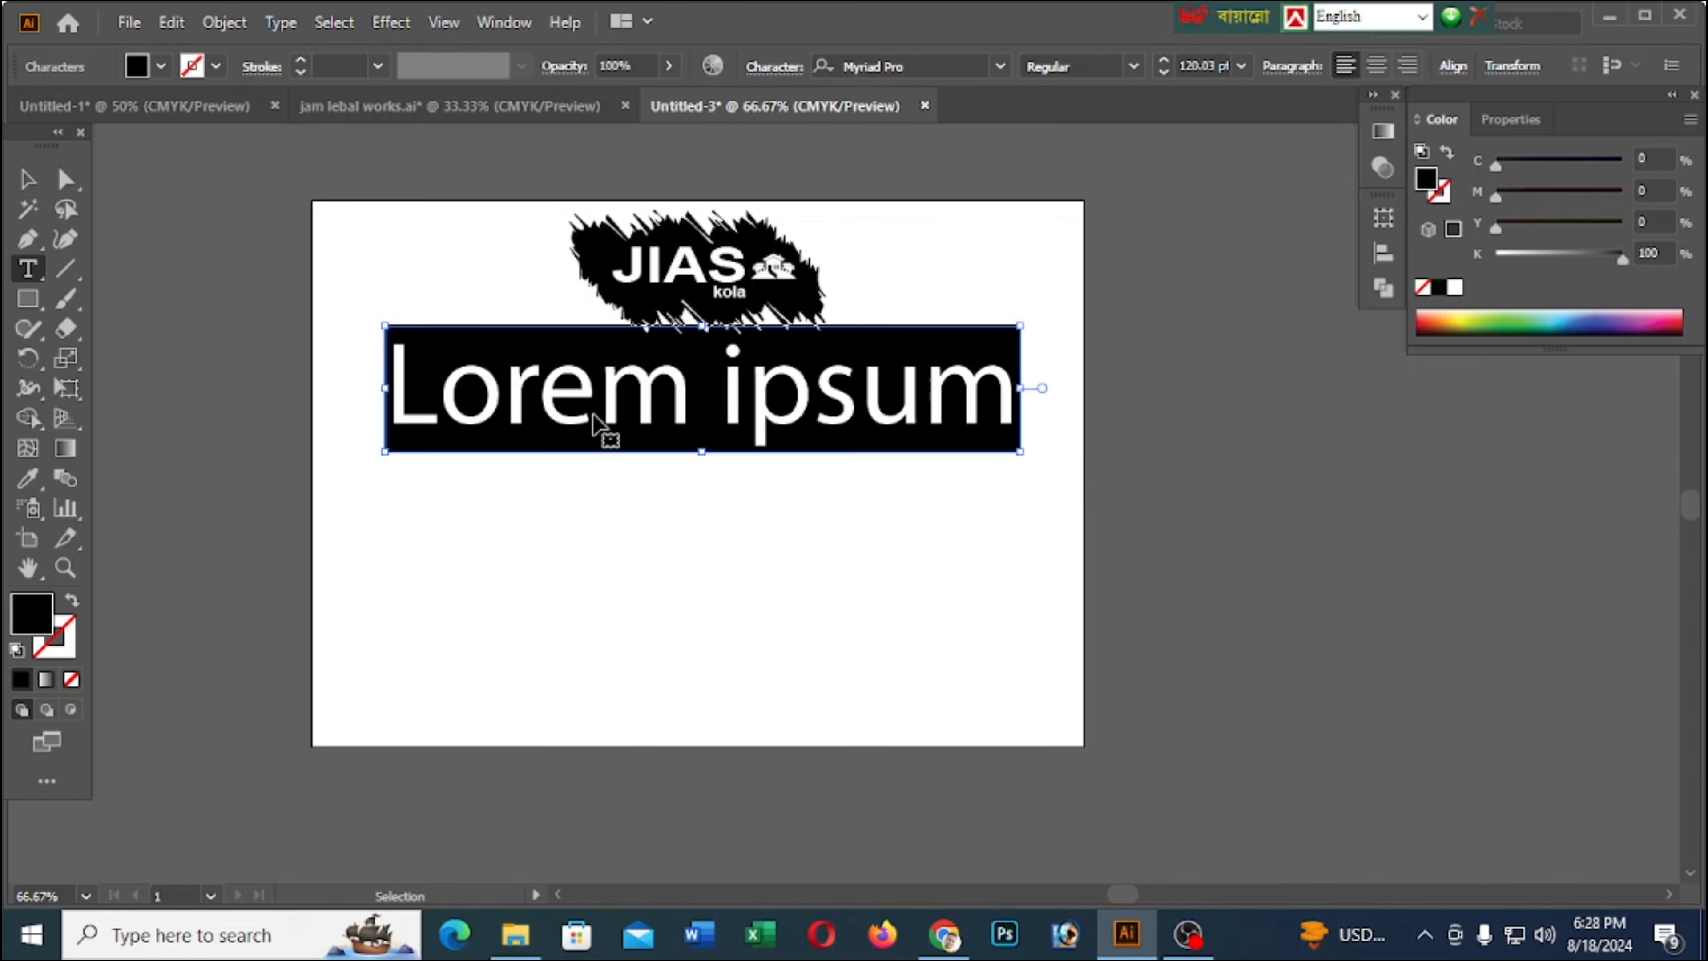
pyautogui.write('JAASKIA')
pyautogui.click(27, 179)
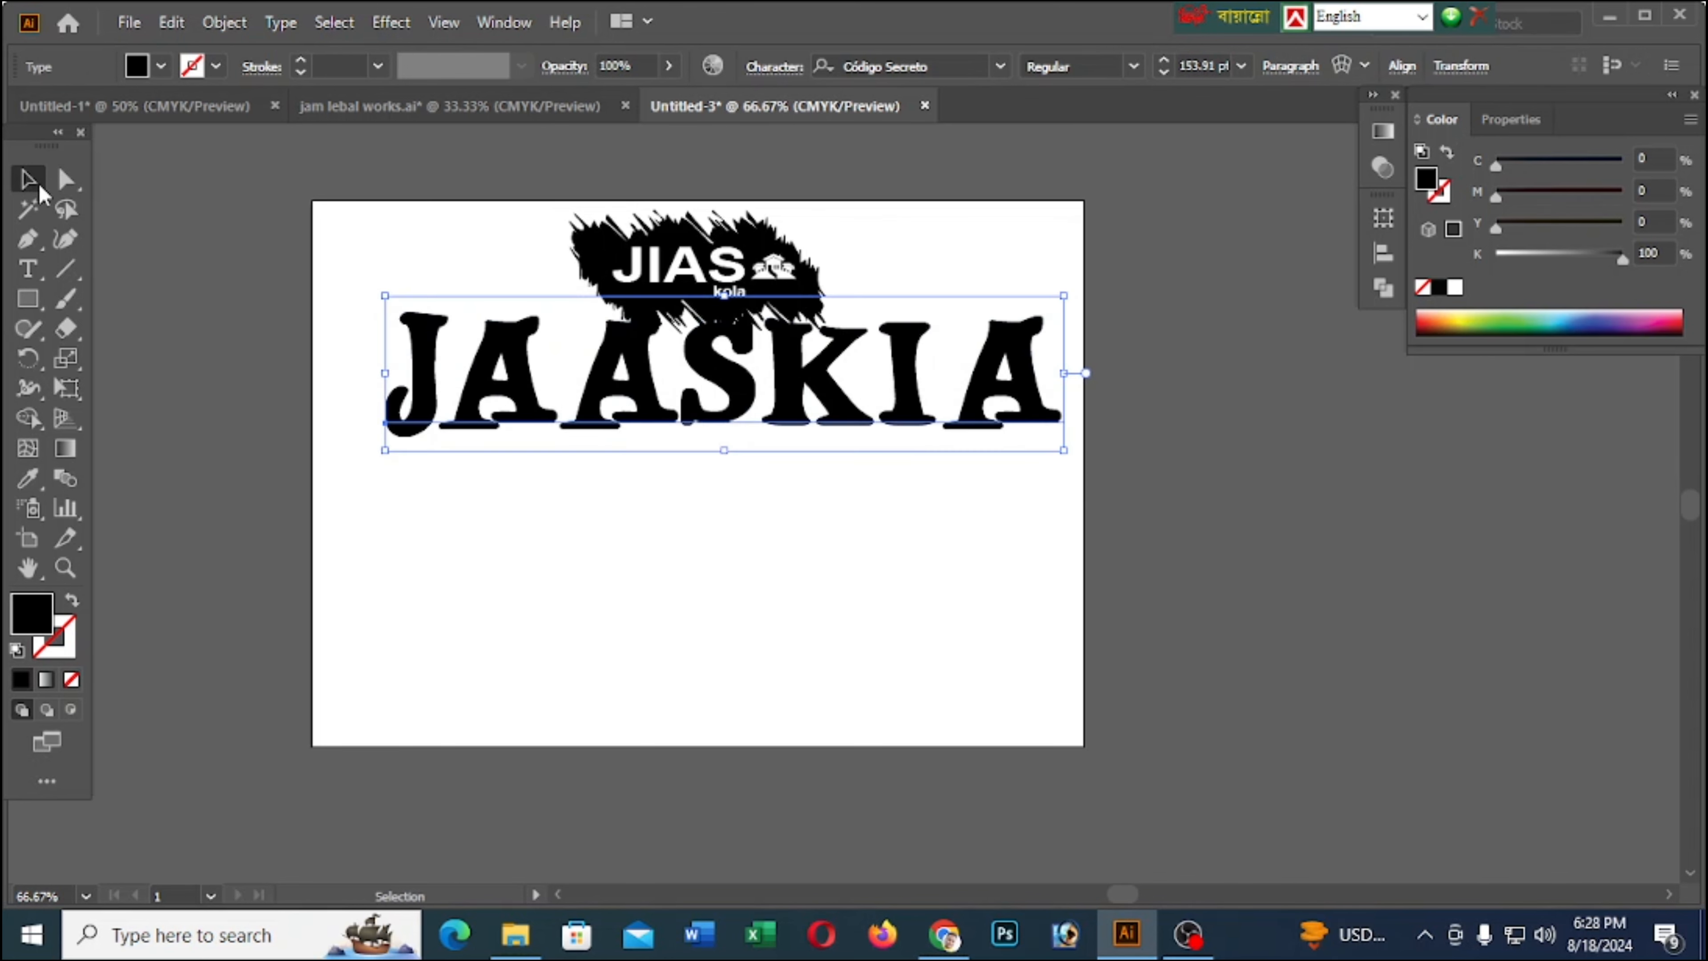
# Move the JAASKIA heading slightly down, clear of the logo, and copy its font name
pyautogui.moveTo(694, 454)
pyautogui.mouseDown()
pyautogui.moveTo(680, 474)
pyautogui.moveTo(697, 476)
pyautogui.mouseUp()
pyautogui.click(27, 268)
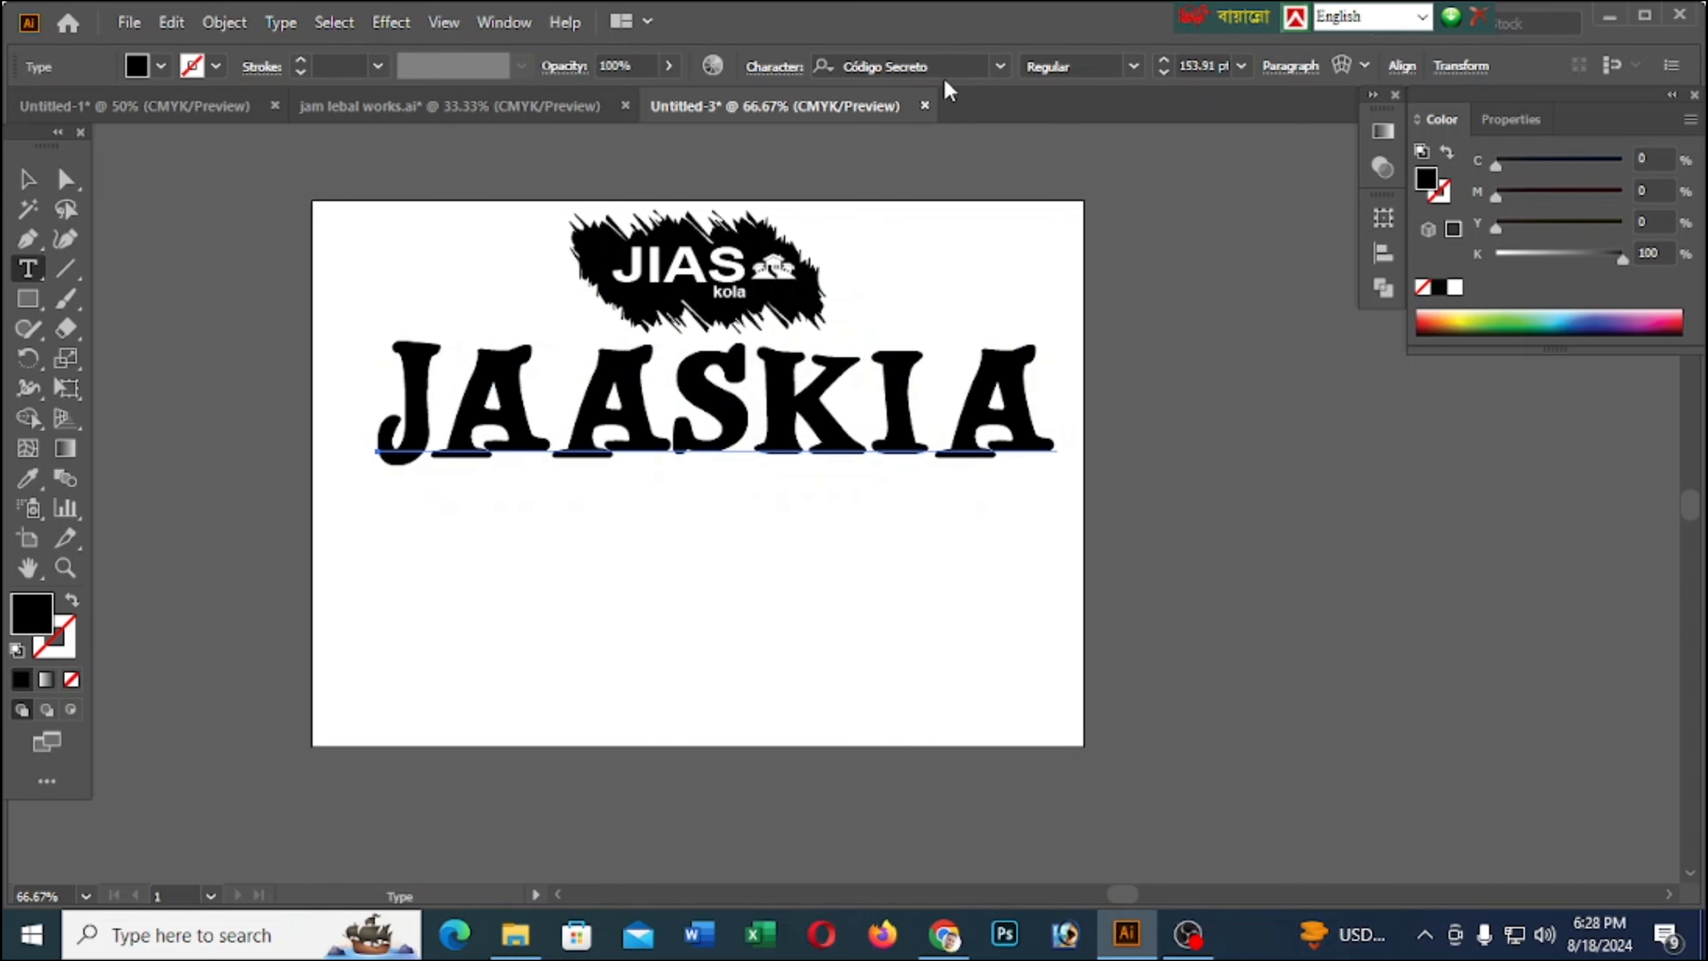
pyautogui.click(926, 67)
pyautogui.hotkey('ctrl', 'c')
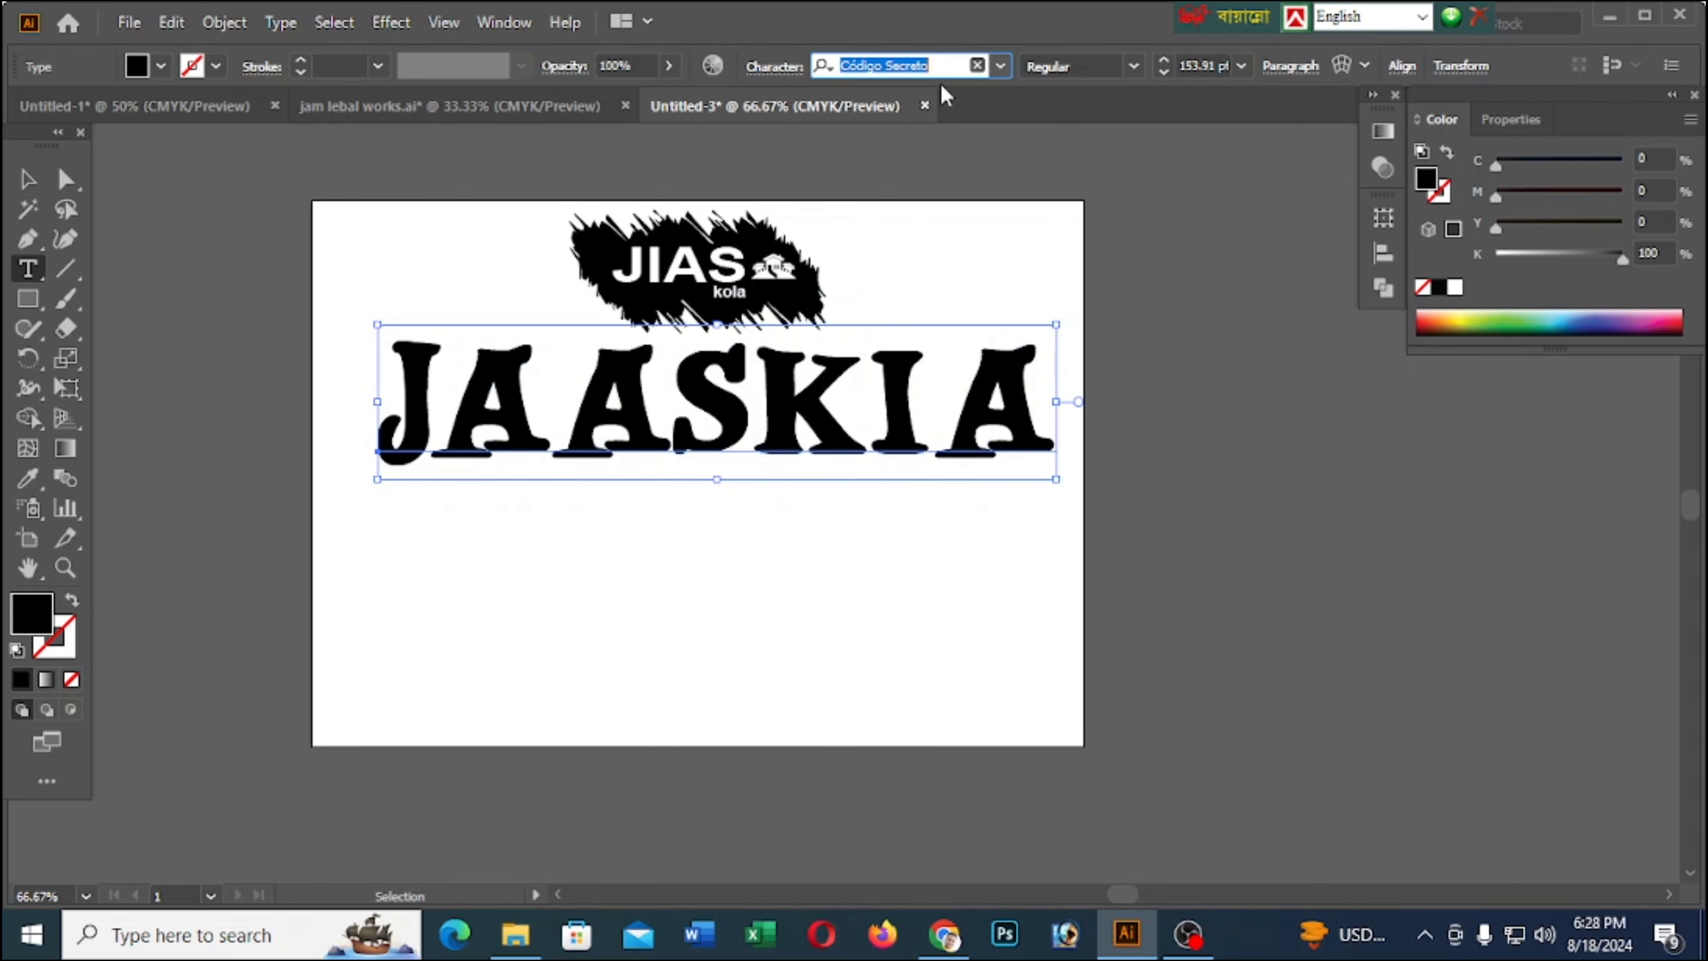
# Try other fonts on the JAASKIA heading, through to Engravers MT
pyautogui.click(931, 65)
pyautogui.press('Down')
pyautogui.press('Down')
pyautogui.press('Down')
pyautogui.press('Down')
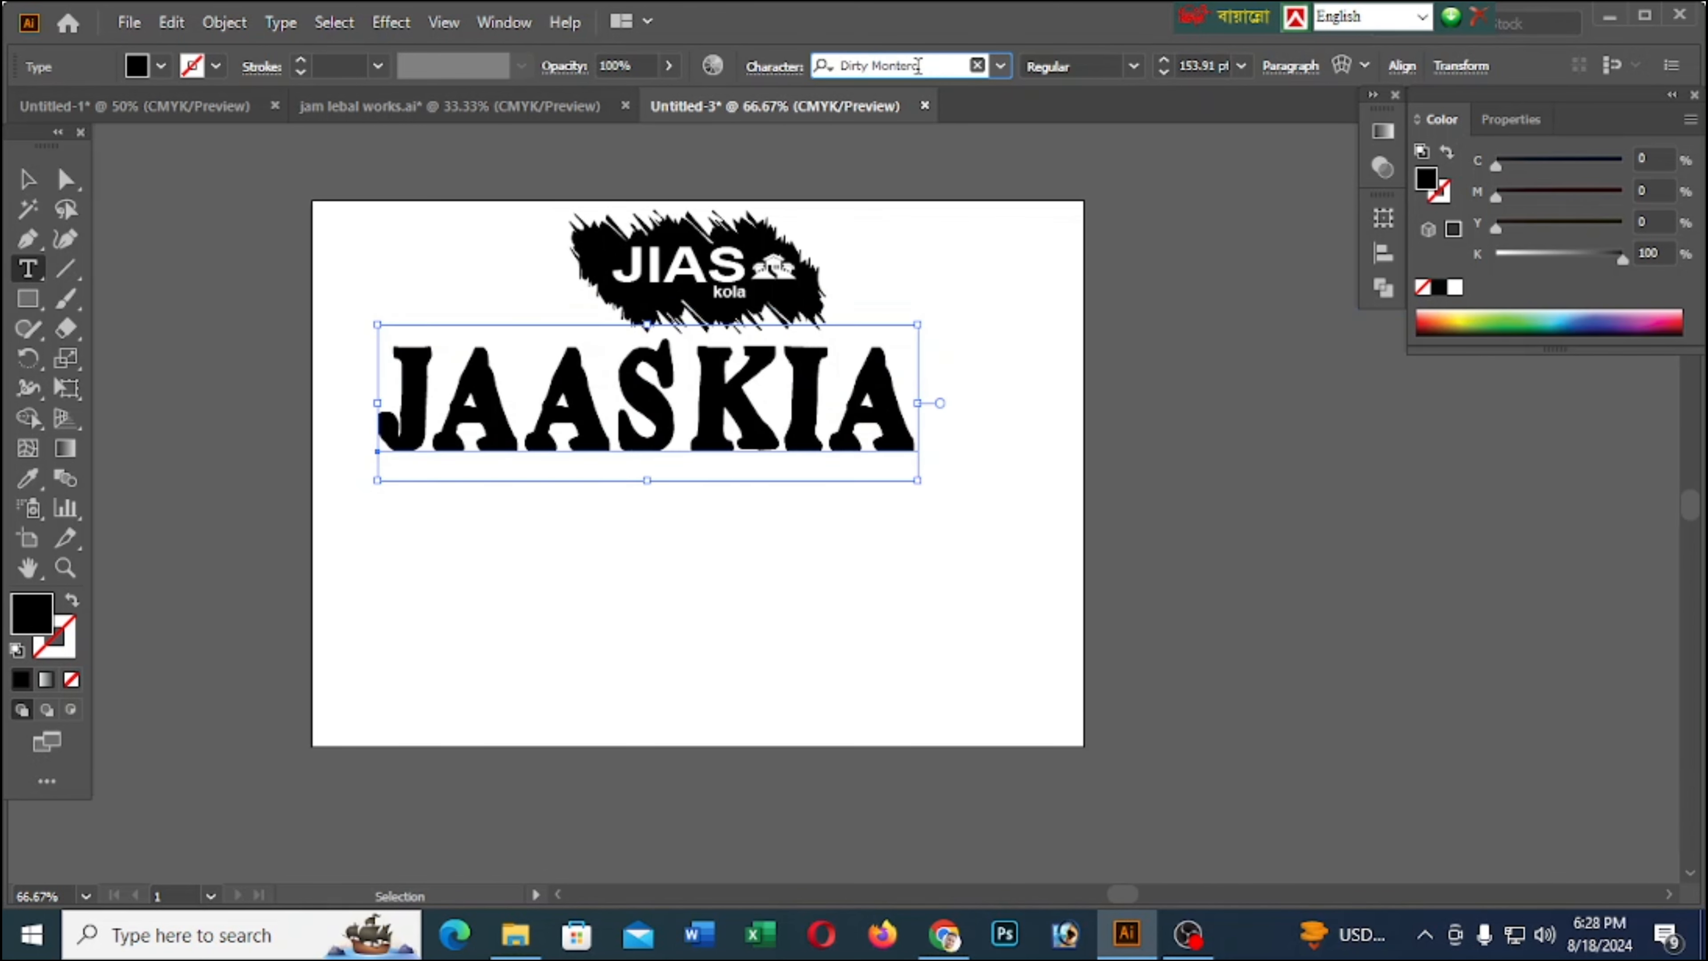
pyautogui.press('Down')
pyautogui.press('Down')
pyautogui.press('Down')
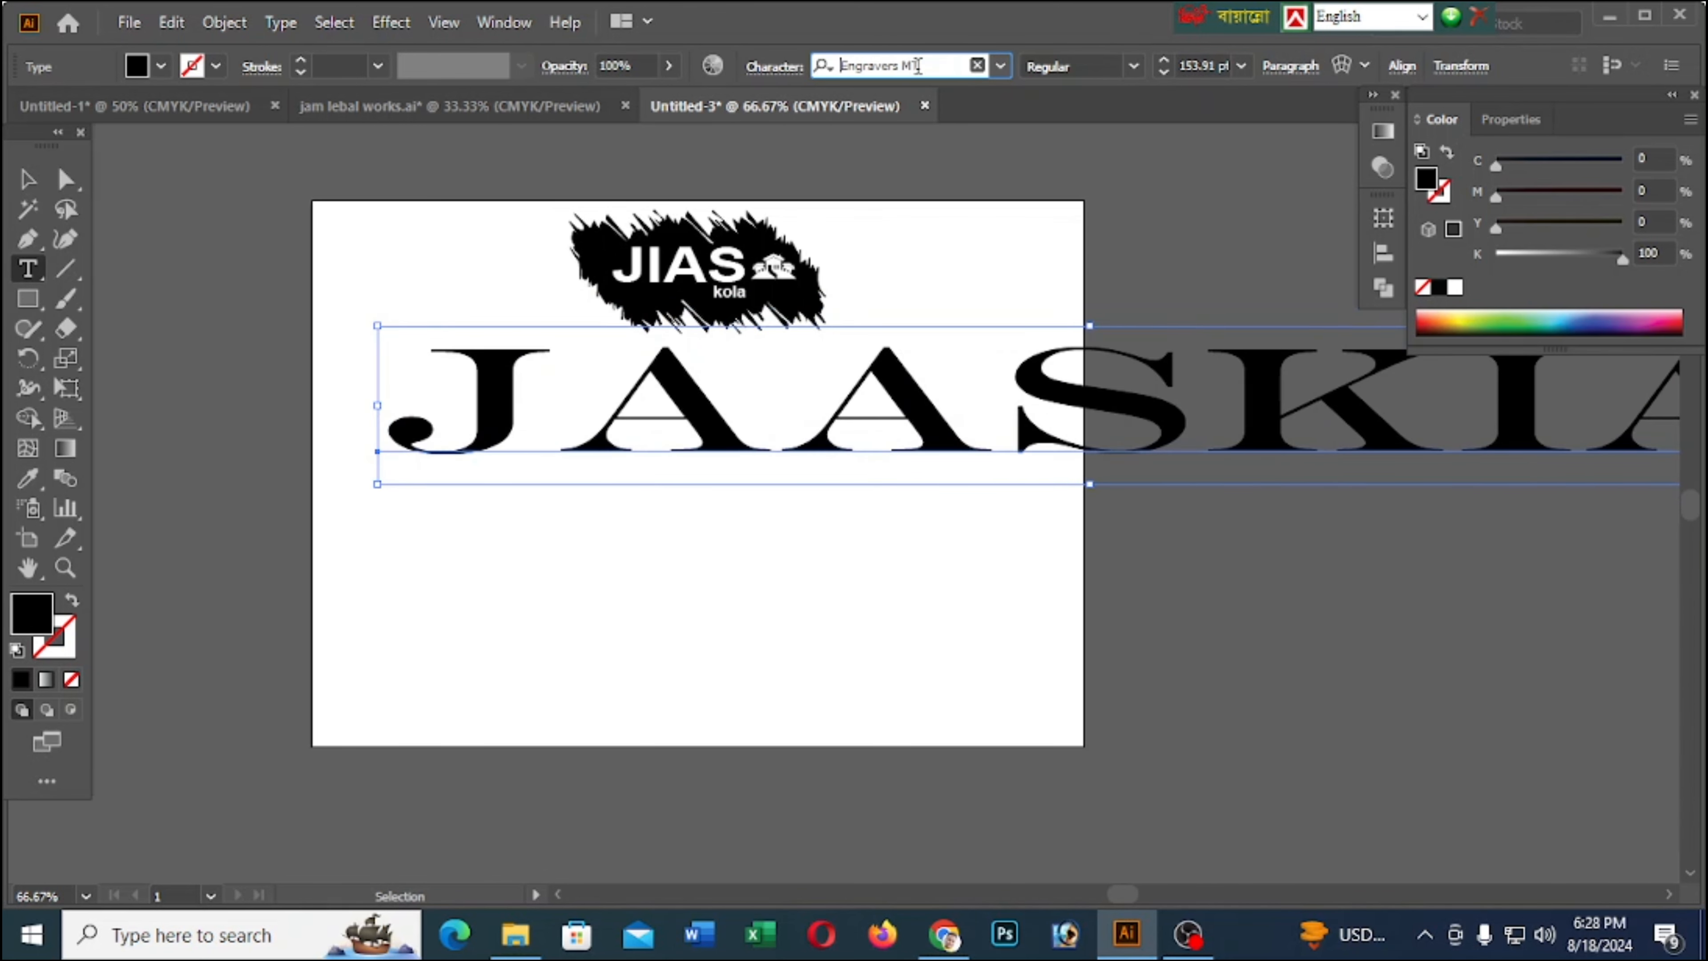
# Set the JAASKIA heading's font back to Código Secreto using the copied font name
pyautogui.click(373, 355)
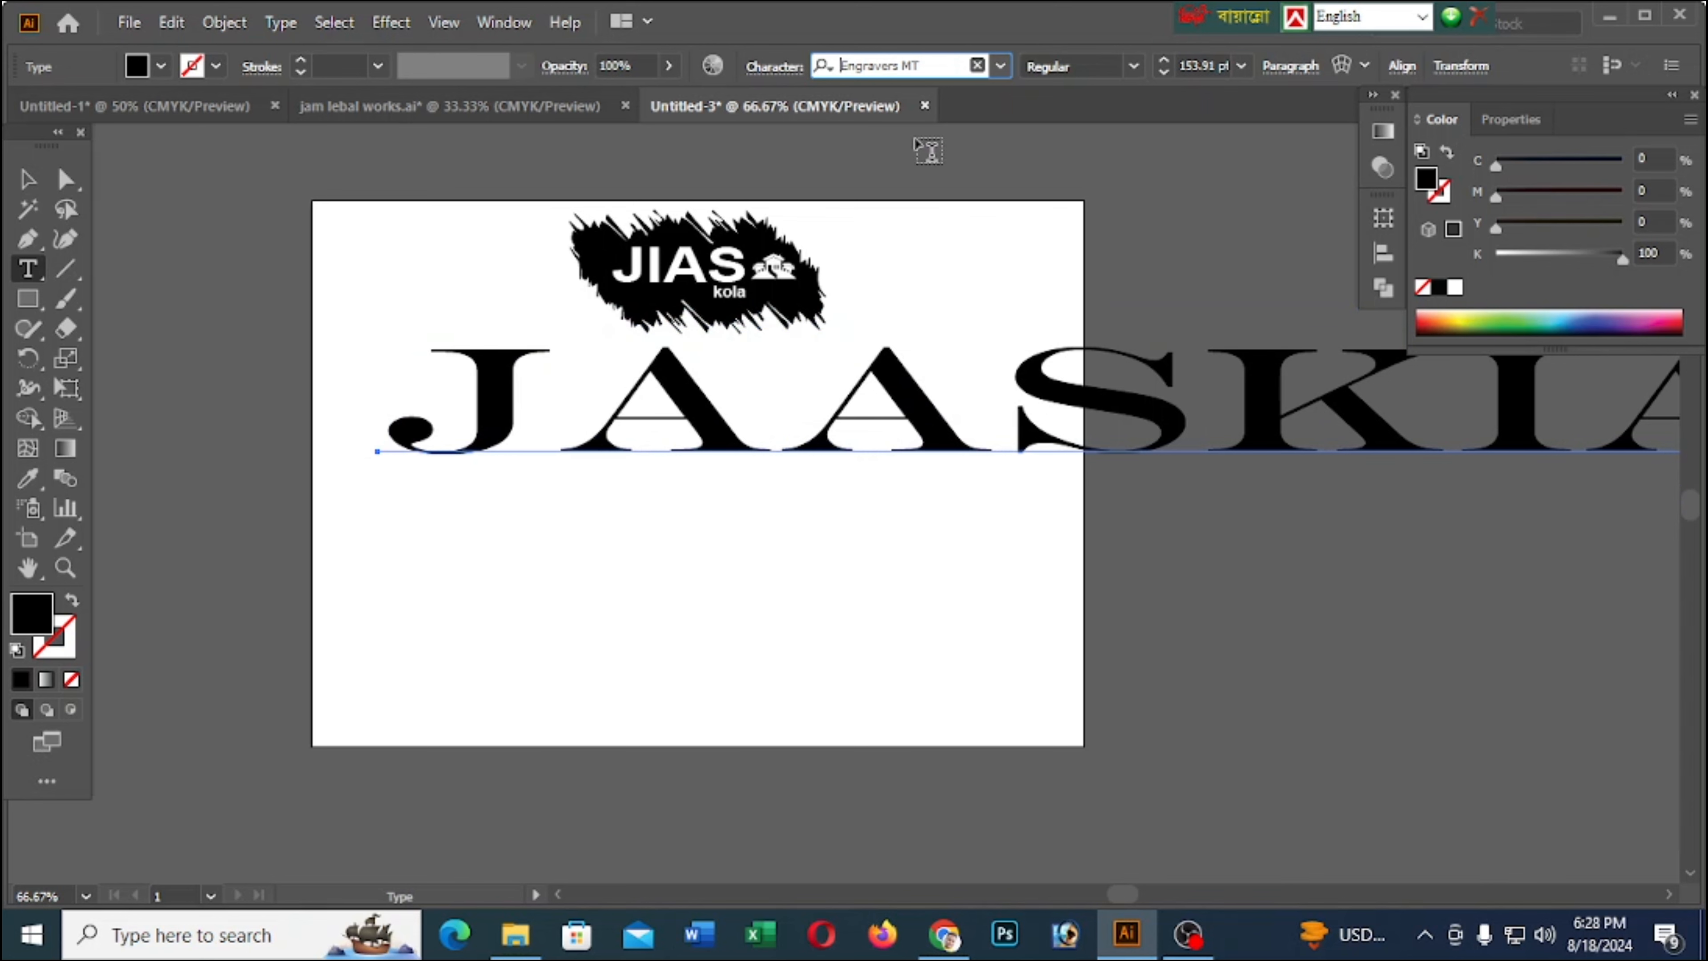
pyautogui.click(26, 178)
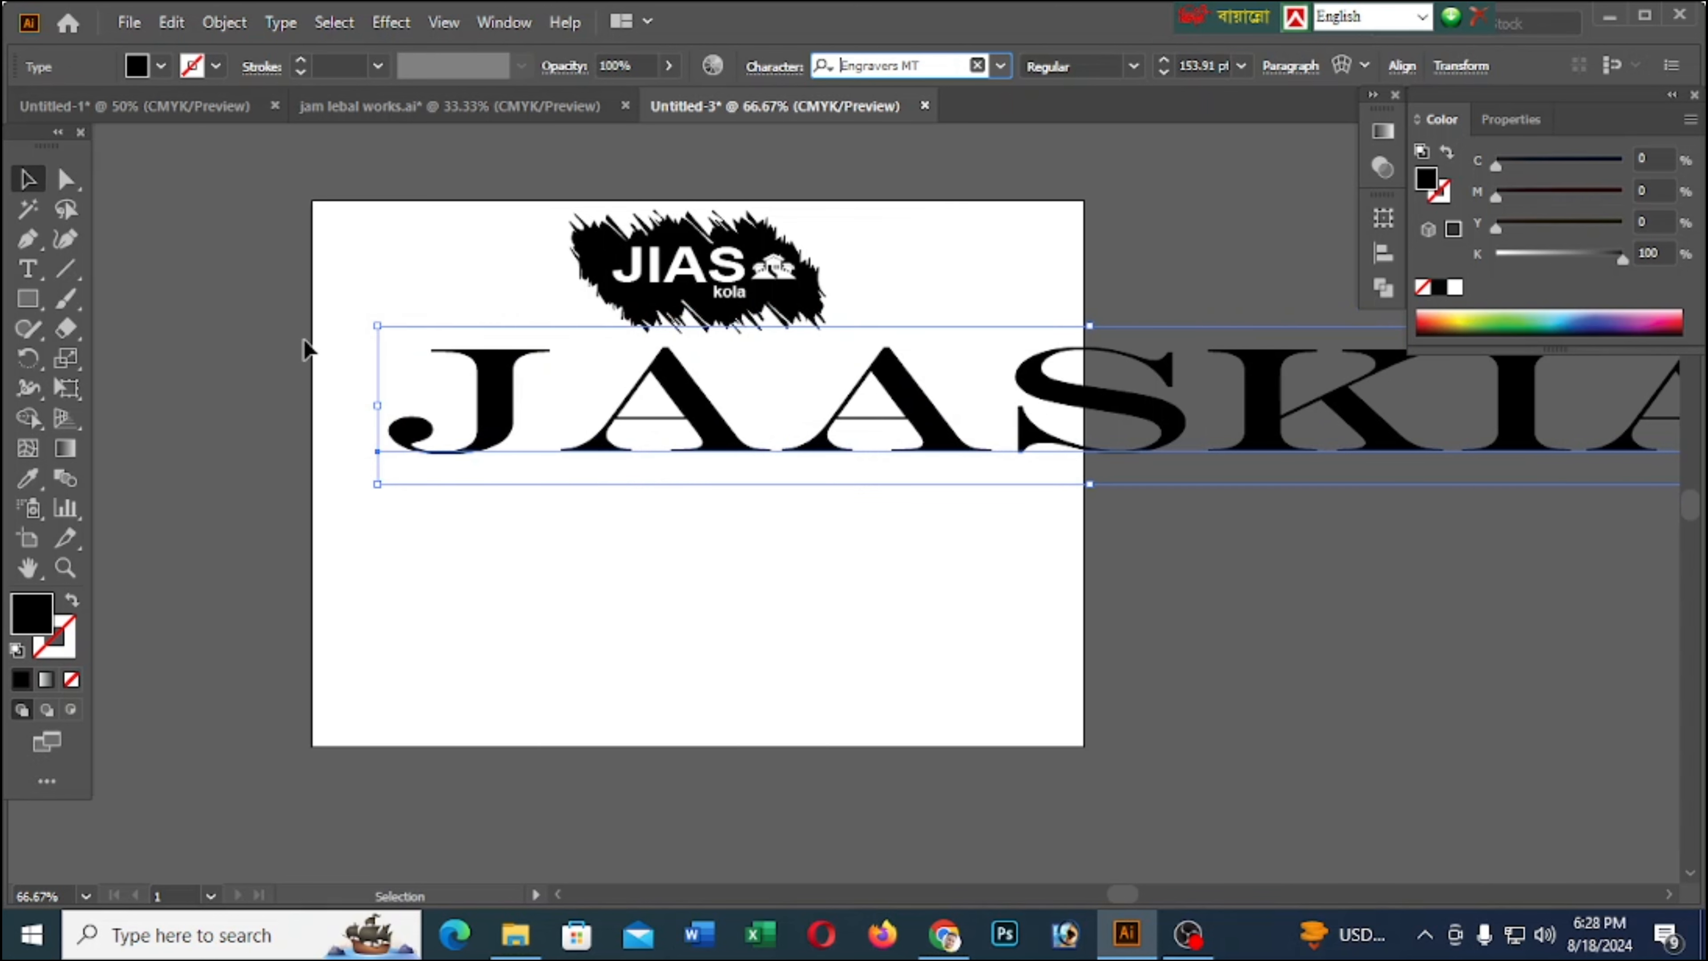
pyautogui.click(27, 267)
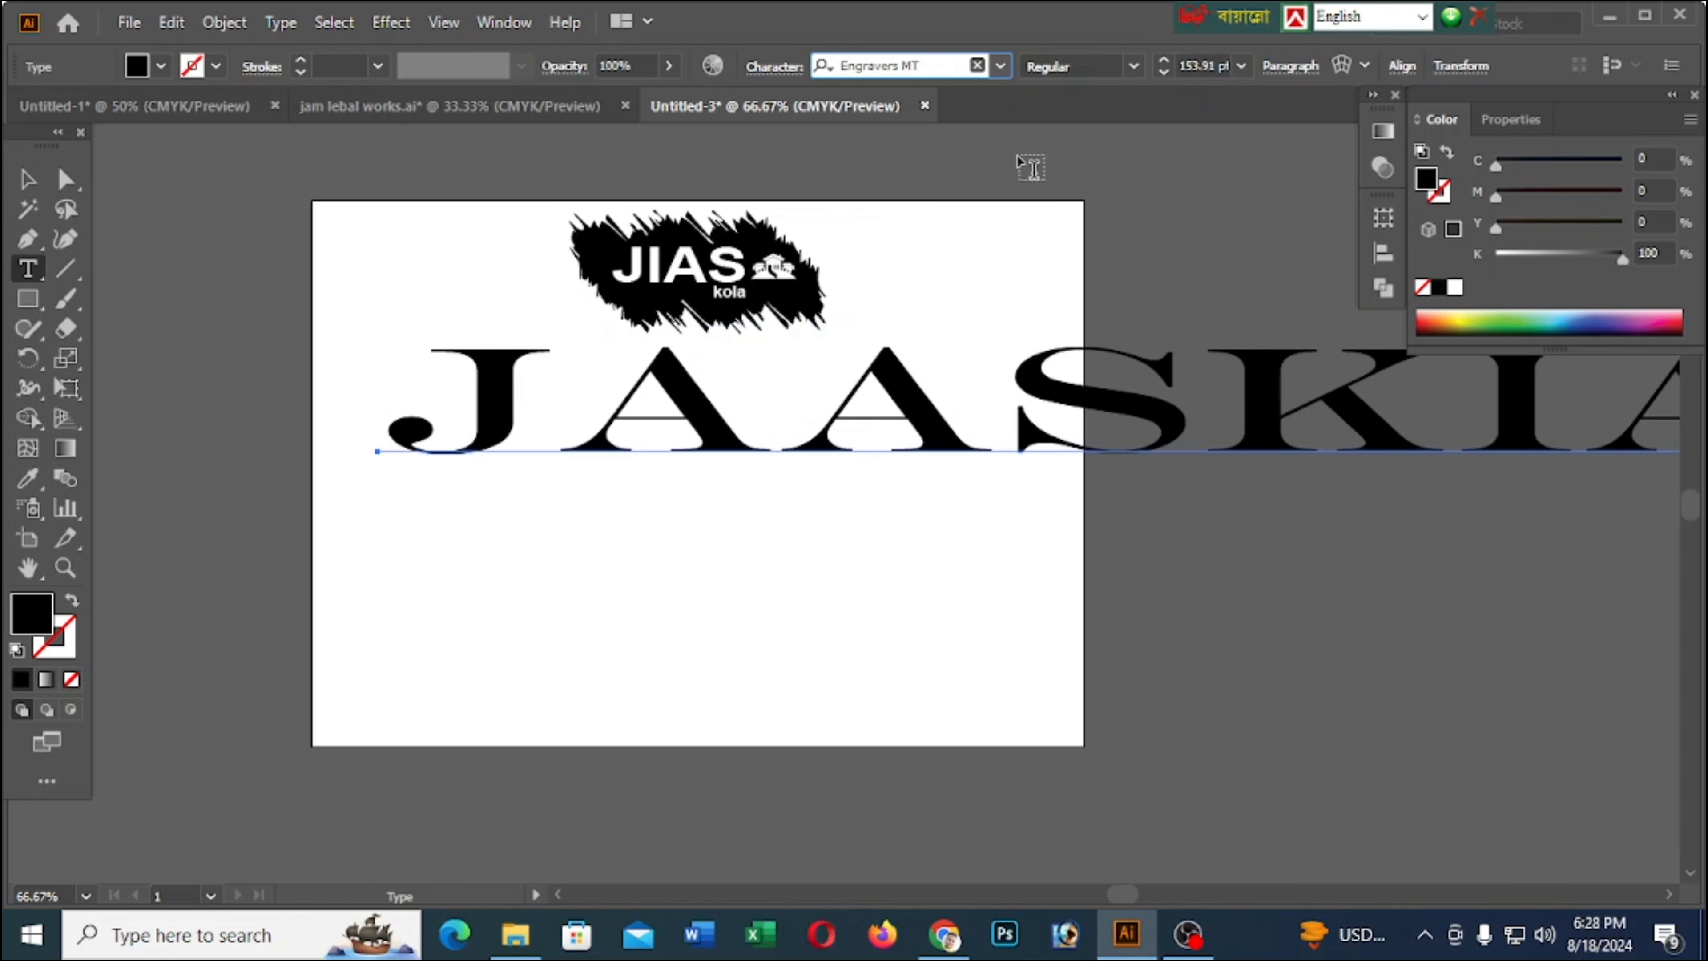
pyautogui.click(919, 65)
pyautogui.hotkey('ctrl', 'v')
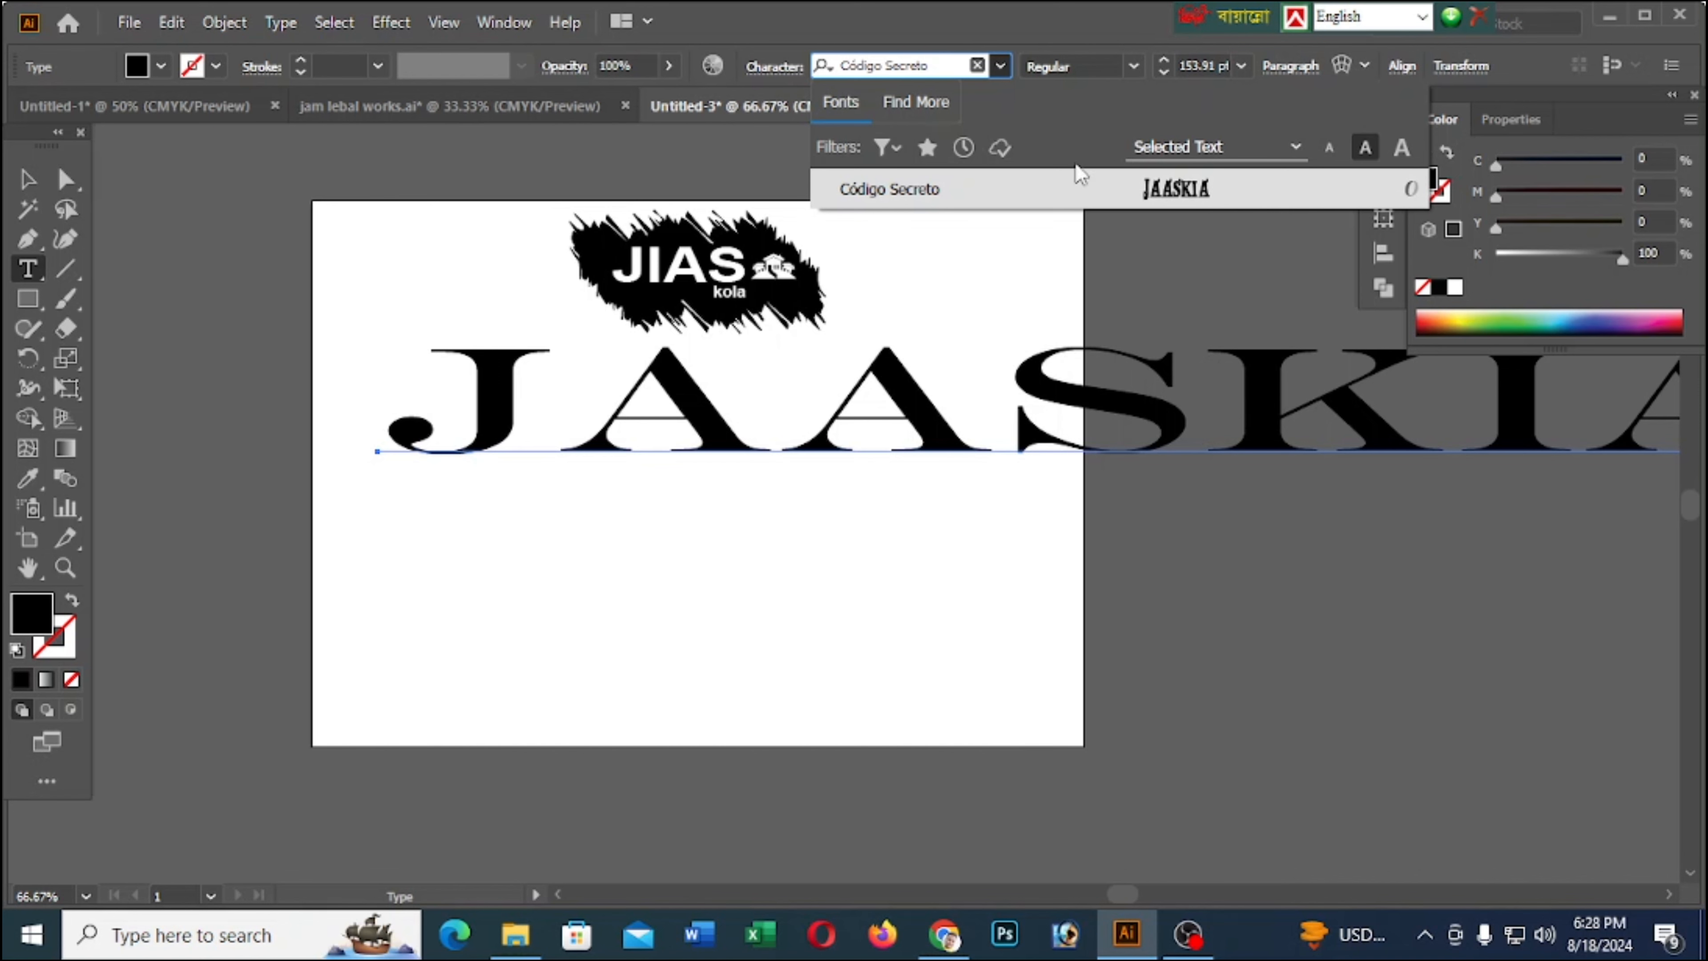
pyautogui.click(1084, 182)
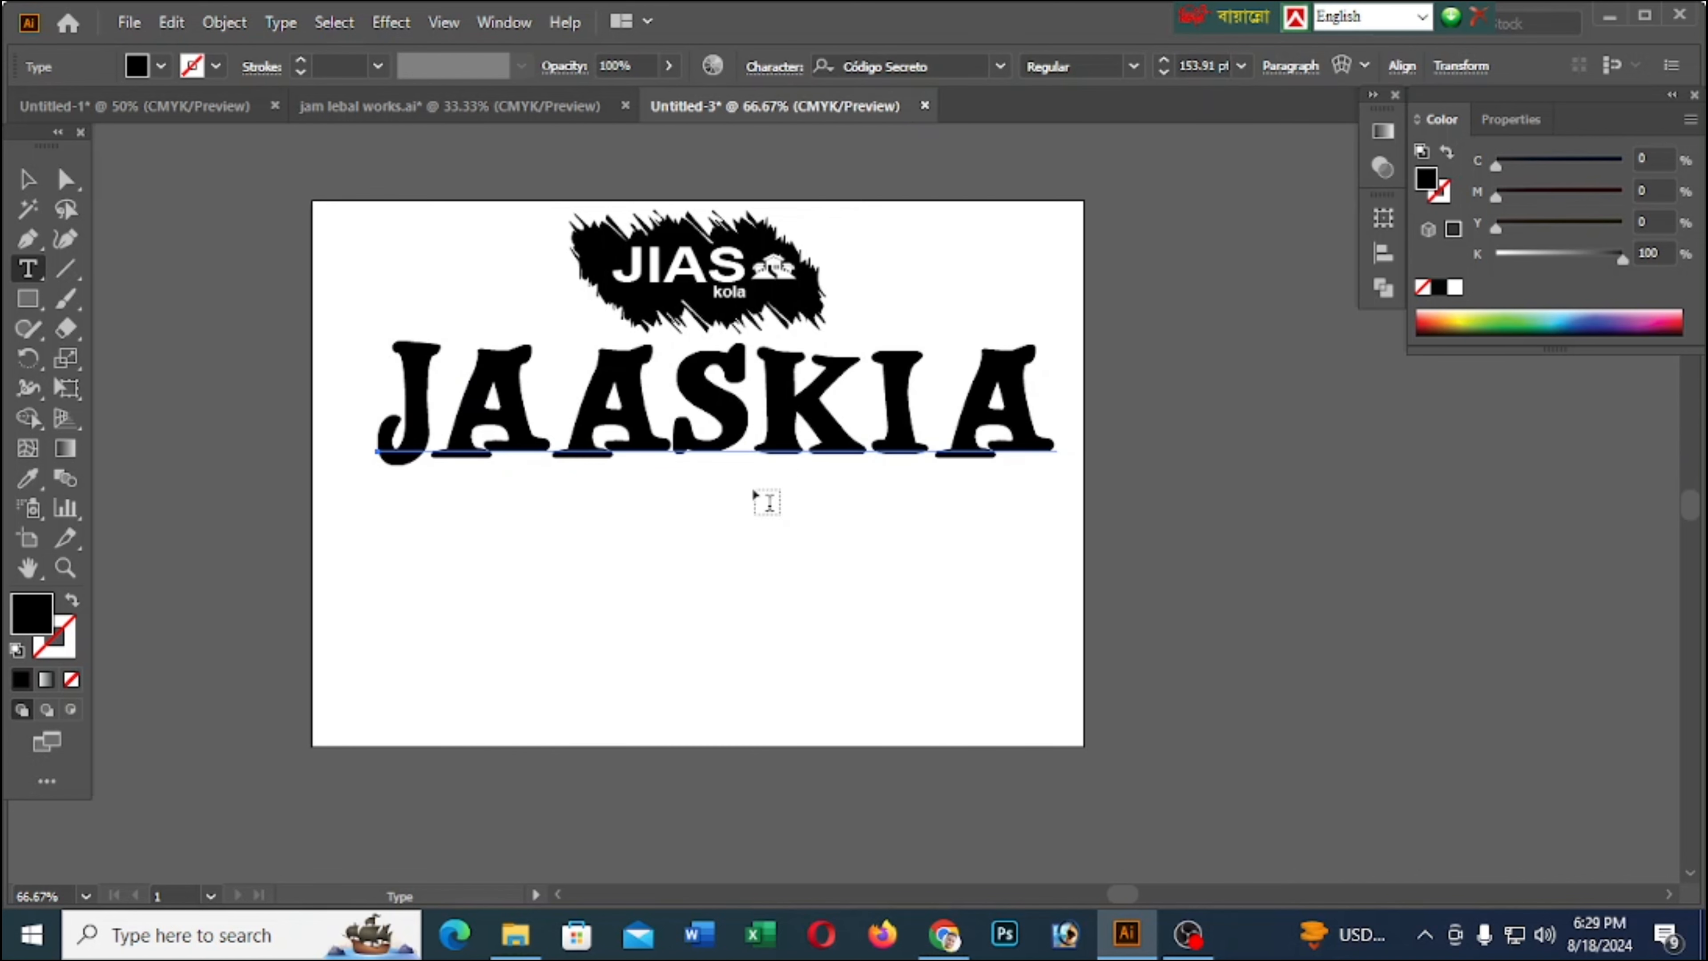
# Reduce the JAASKIA heading to about 151 pt and nudge it into place, centred below the logo
pyautogui.click(26, 178)
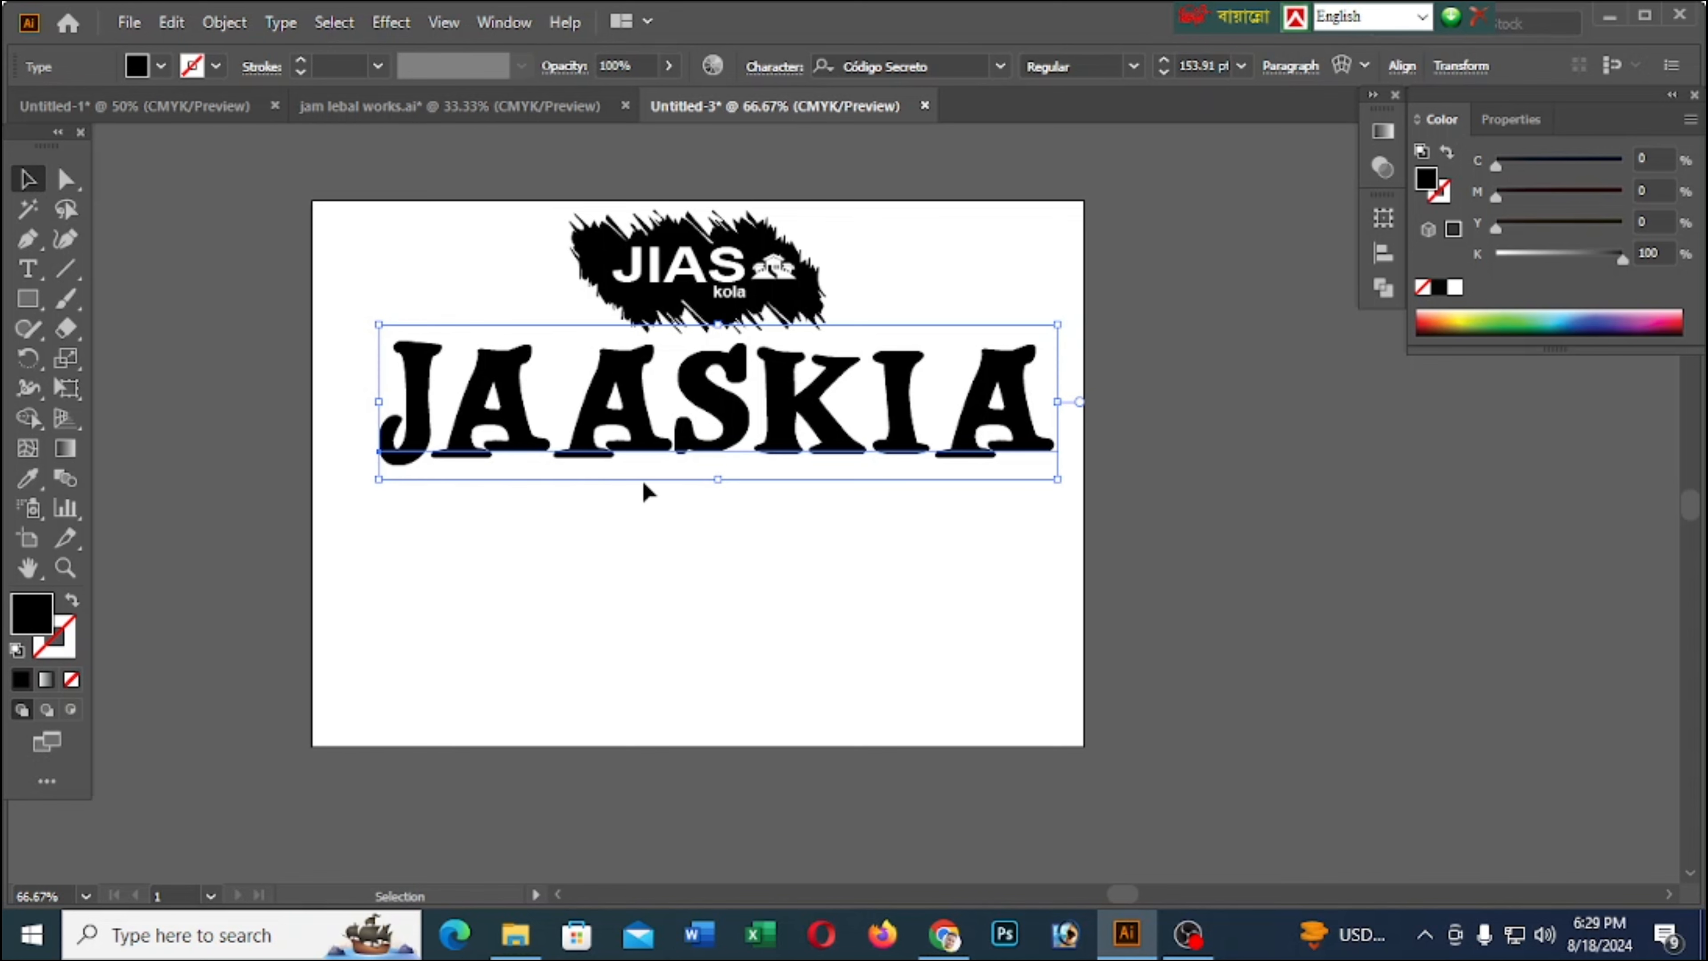
pyautogui.press('Right')
pyautogui.press('Right')
pyautogui.press('Right')
pyautogui.press('Right')
pyautogui.press('Right')
pyautogui.press('Right')
pyautogui.press('Right')
pyautogui.press('Right')
pyautogui.press('Right')
pyautogui.press('Right')
pyautogui.press('Right')
pyautogui.press('Right')
pyautogui.press('Left')
pyautogui.press('Left')
pyautogui.press('Left')
pyautogui.press('Left')
pyautogui.press('Left')
pyautogui.press('Left')
pyautogui.press('Left')
pyautogui.press('Left')
pyautogui.press('Left')
pyautogui.press('Left')
pyautogui.press('Left')
pyautogui.press('Left')
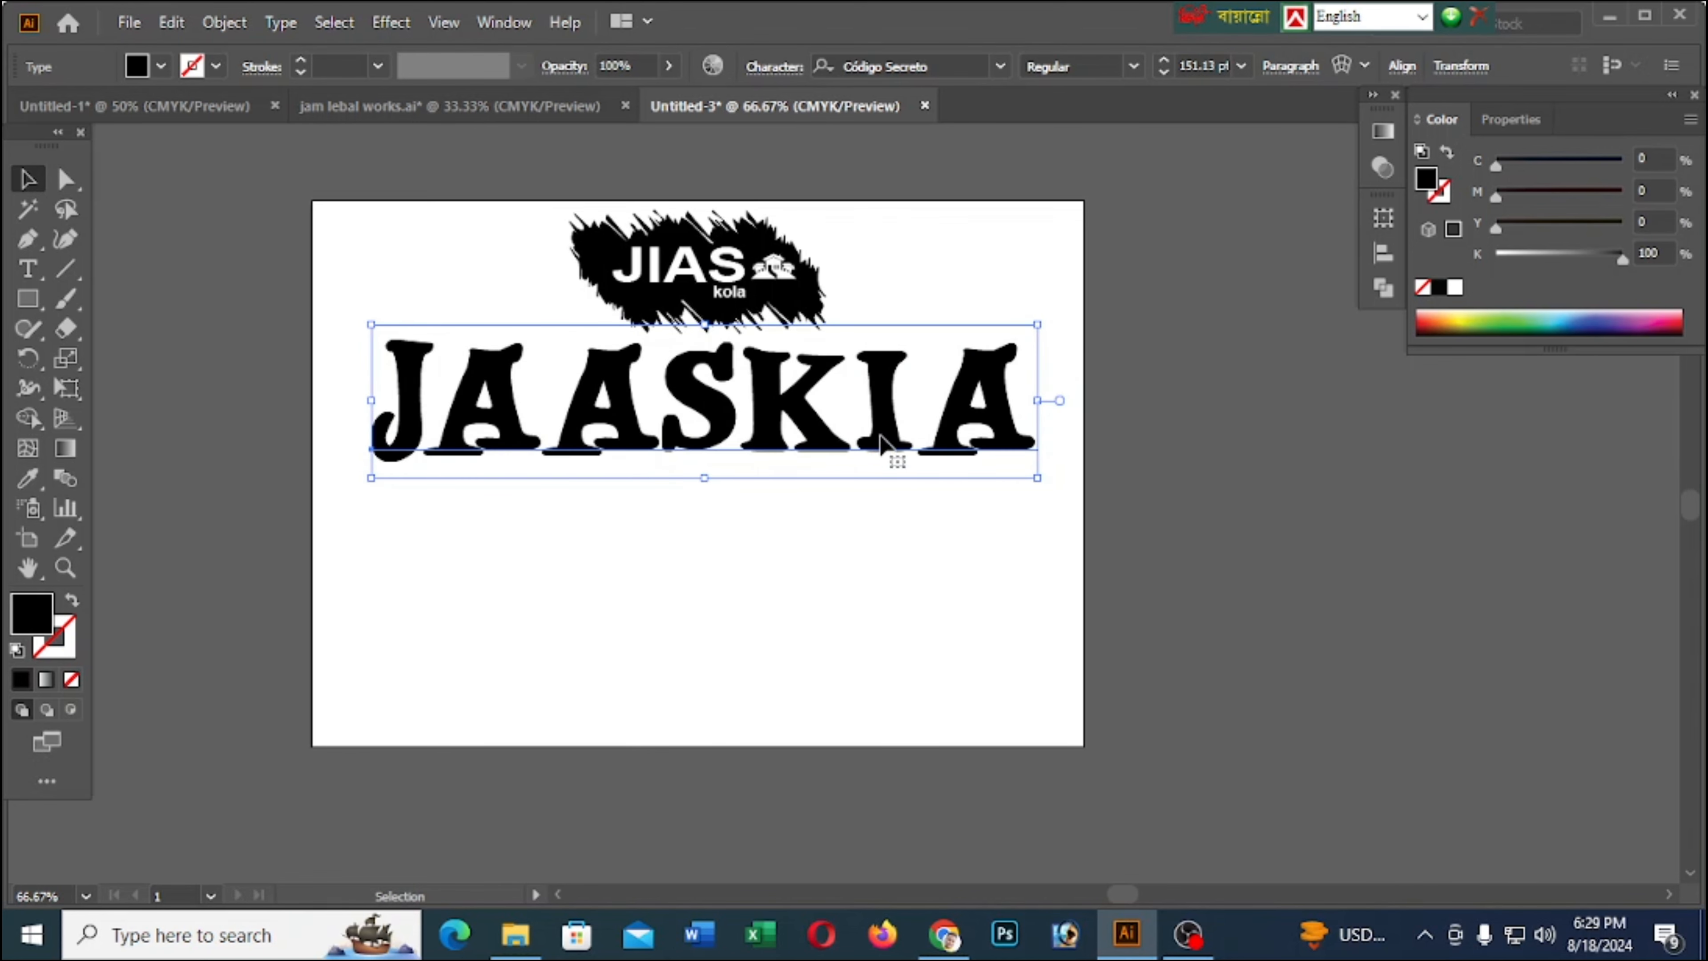
pyautogui.press('Right')
pyautogui.press('Right')
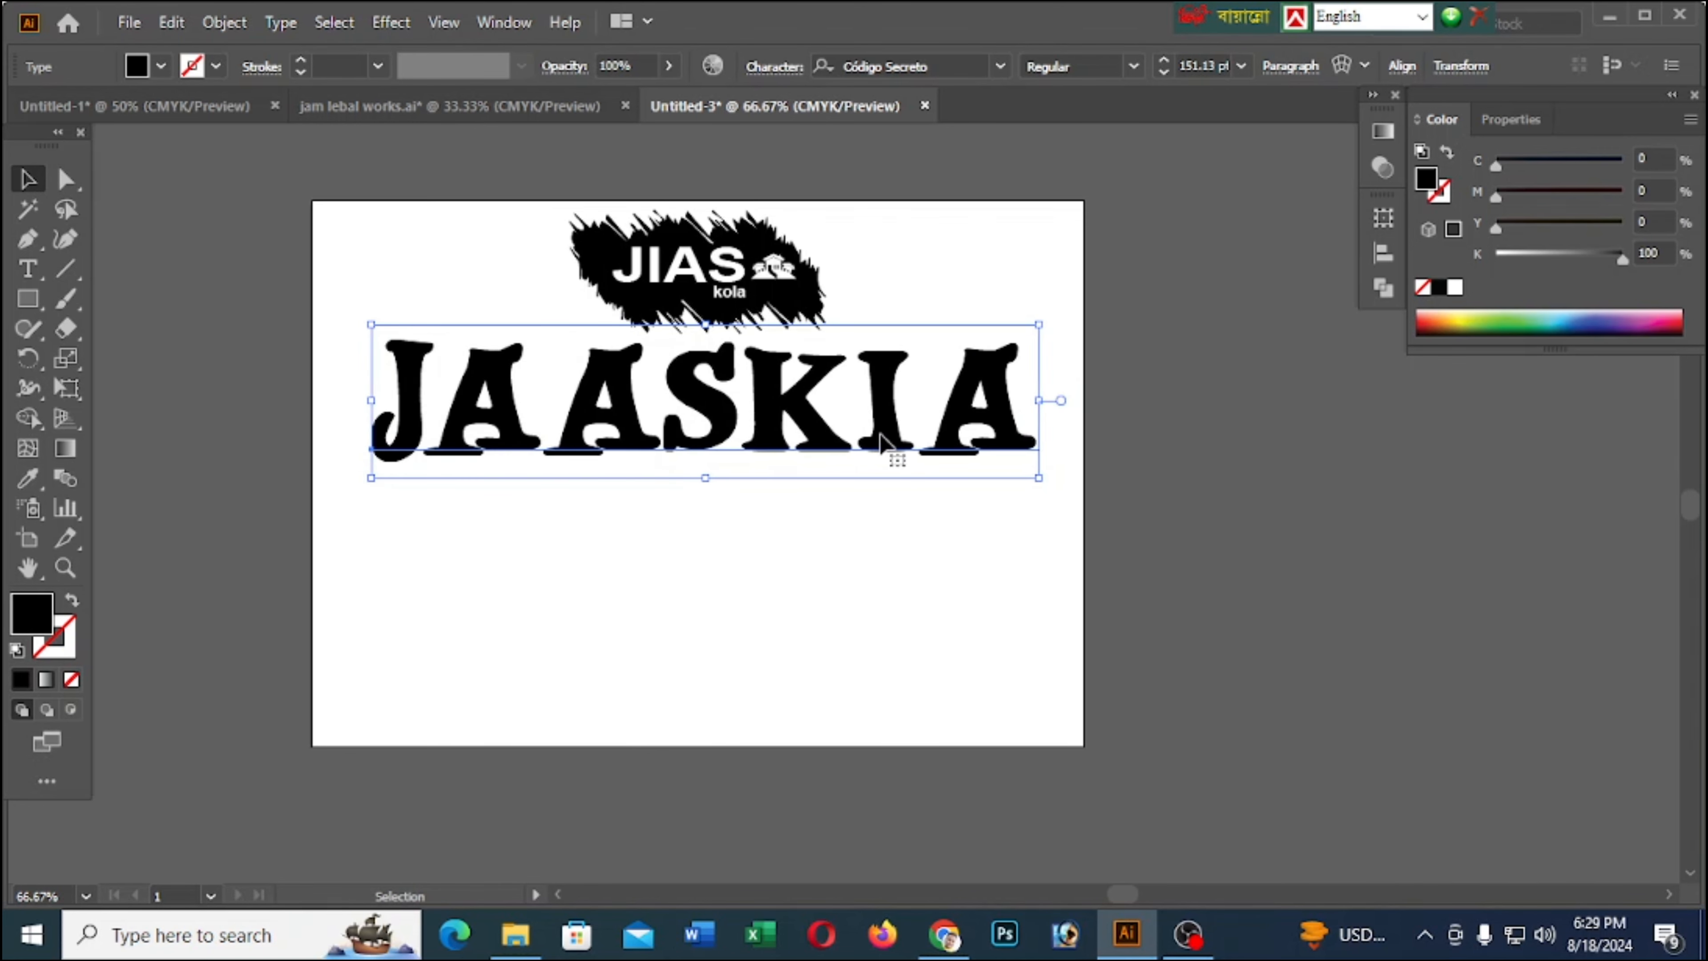
pyautogui.press('Left')
pyautogui.press('Left')
pyautogui.press('Down')
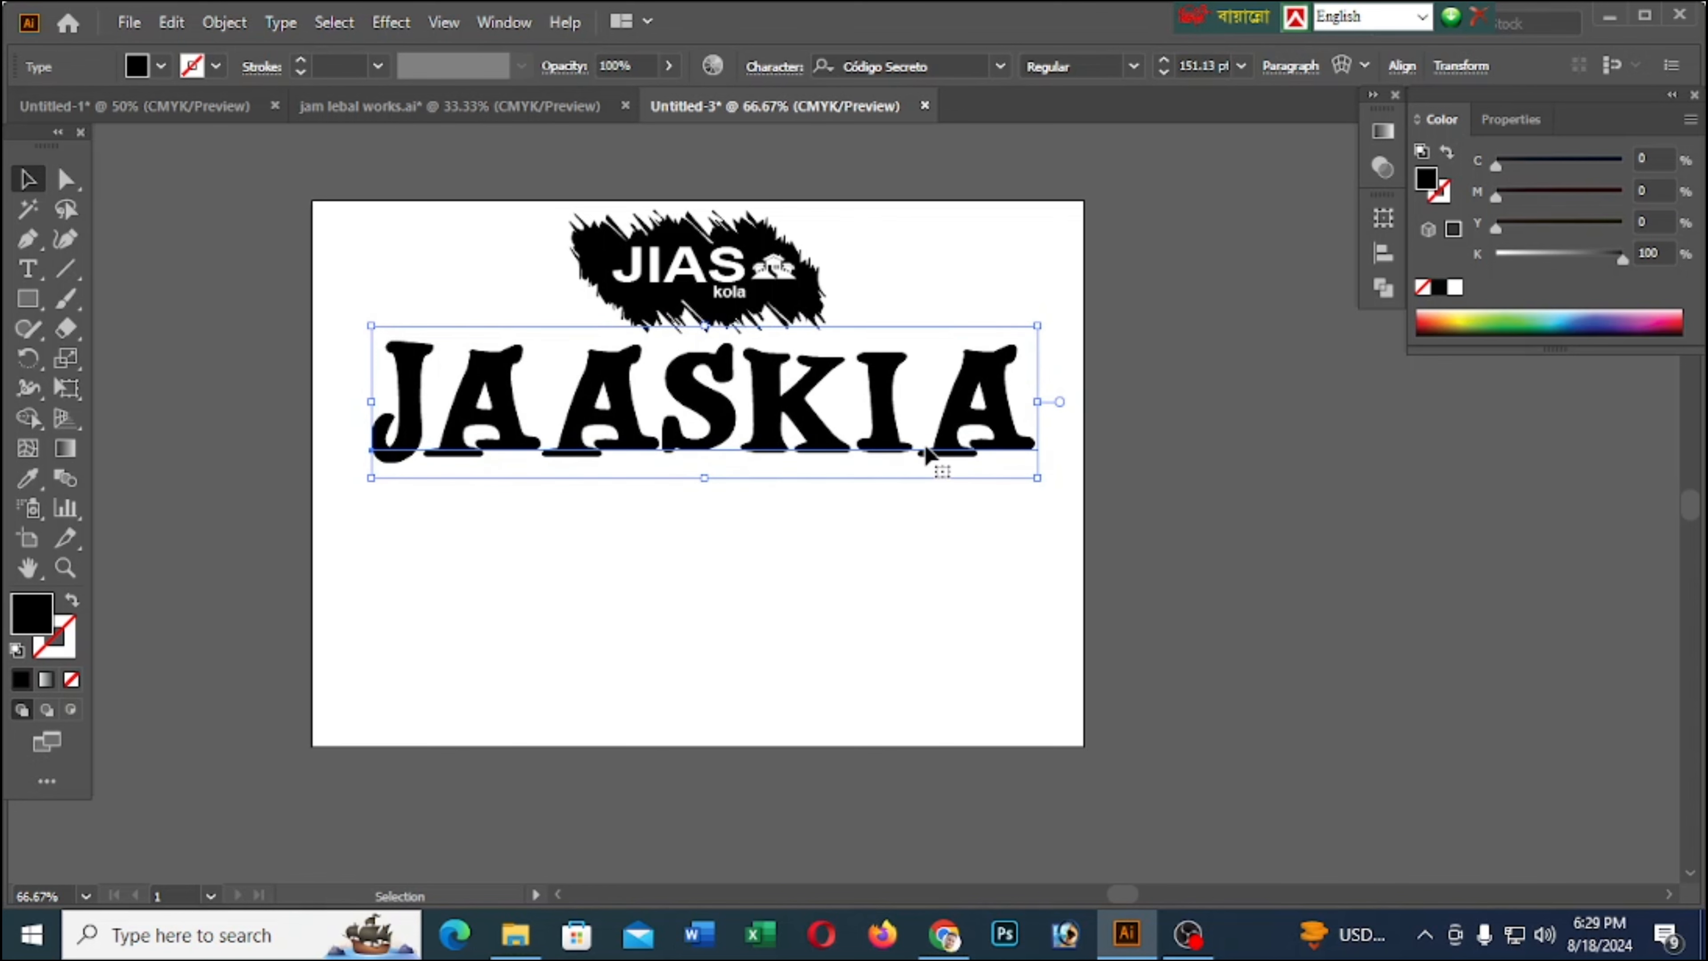
pyautogui.click(1030, 513)
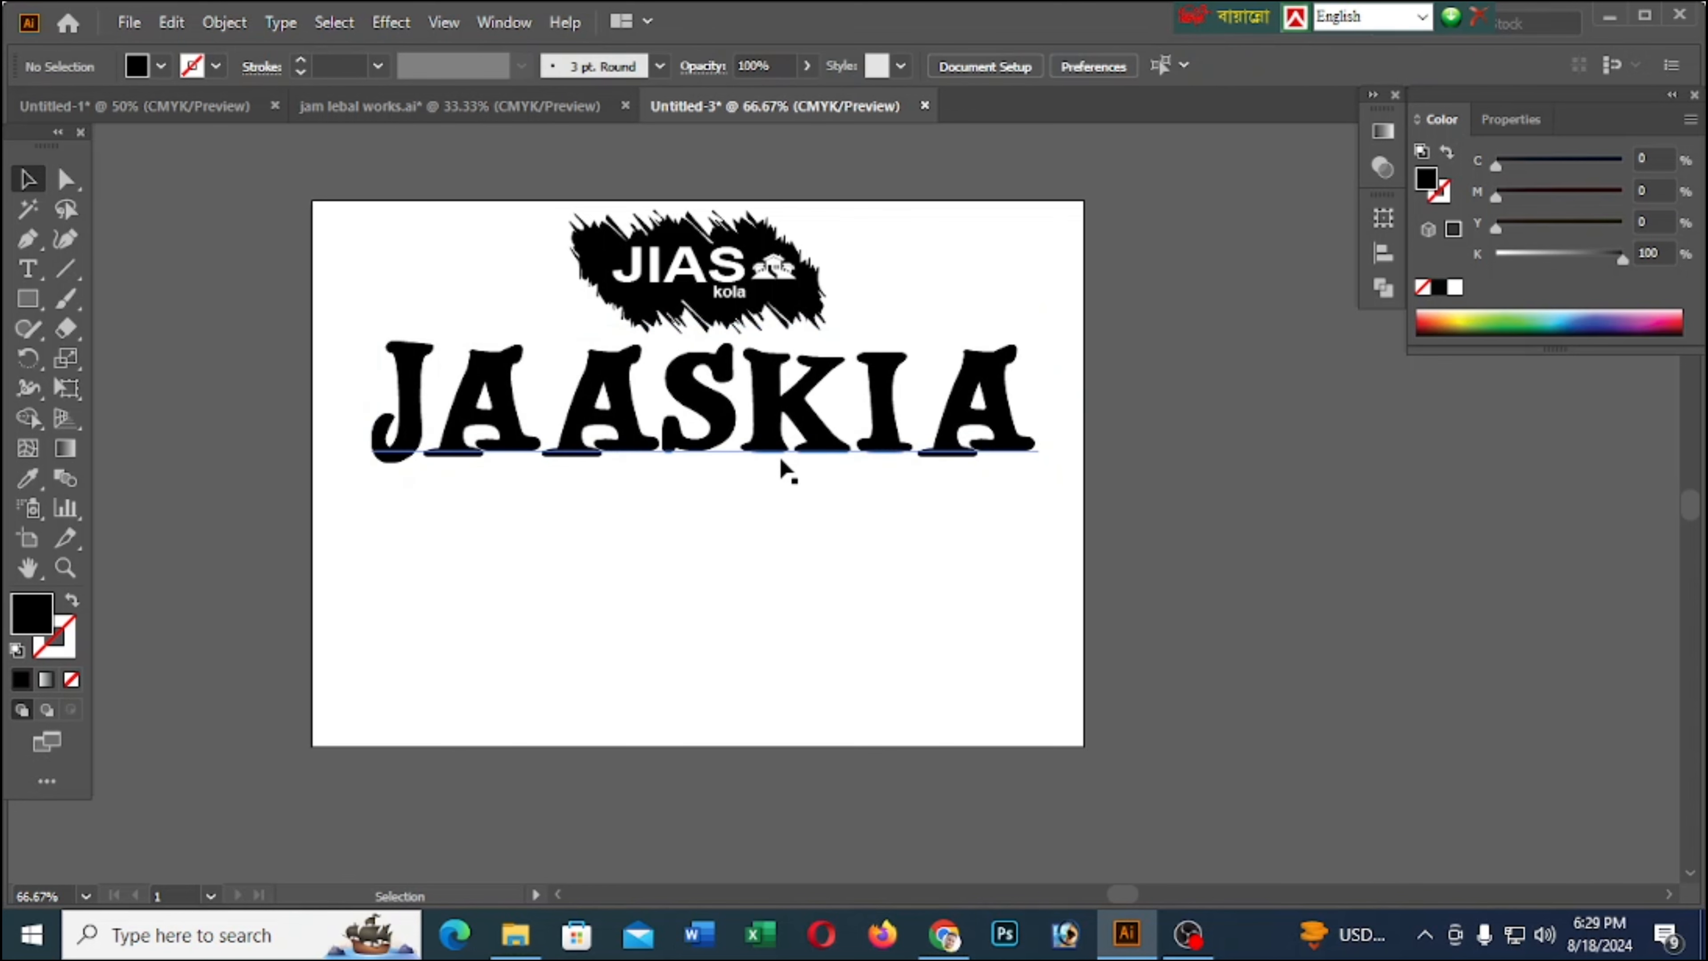
# Duplicate the JAASKIA heading directly below itself, and select the MOOS heading's text in jam lebal works.ai for copying
pyautogui.moveTo(782, 461); pyautogui.dragTo(760, 603)
pyautogui.click(431, 108)
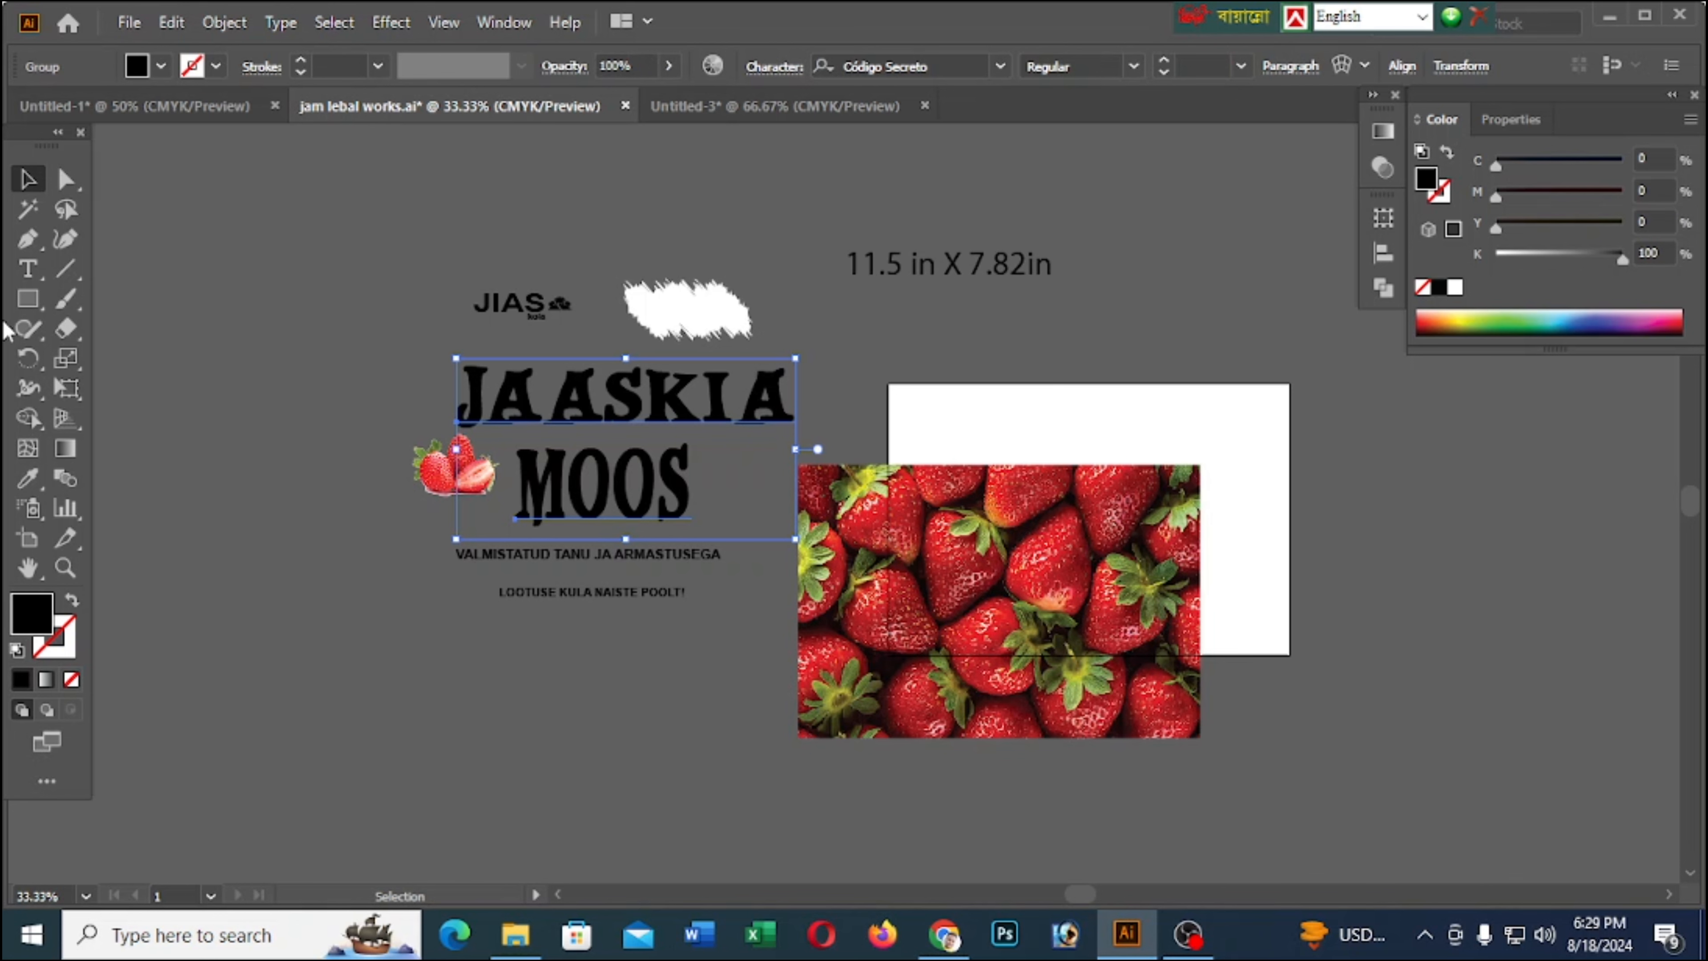
pyautogui.click(28, 269)
pyautogui.moveTo(686, 493); pyautogui.dragTo(515, 496)
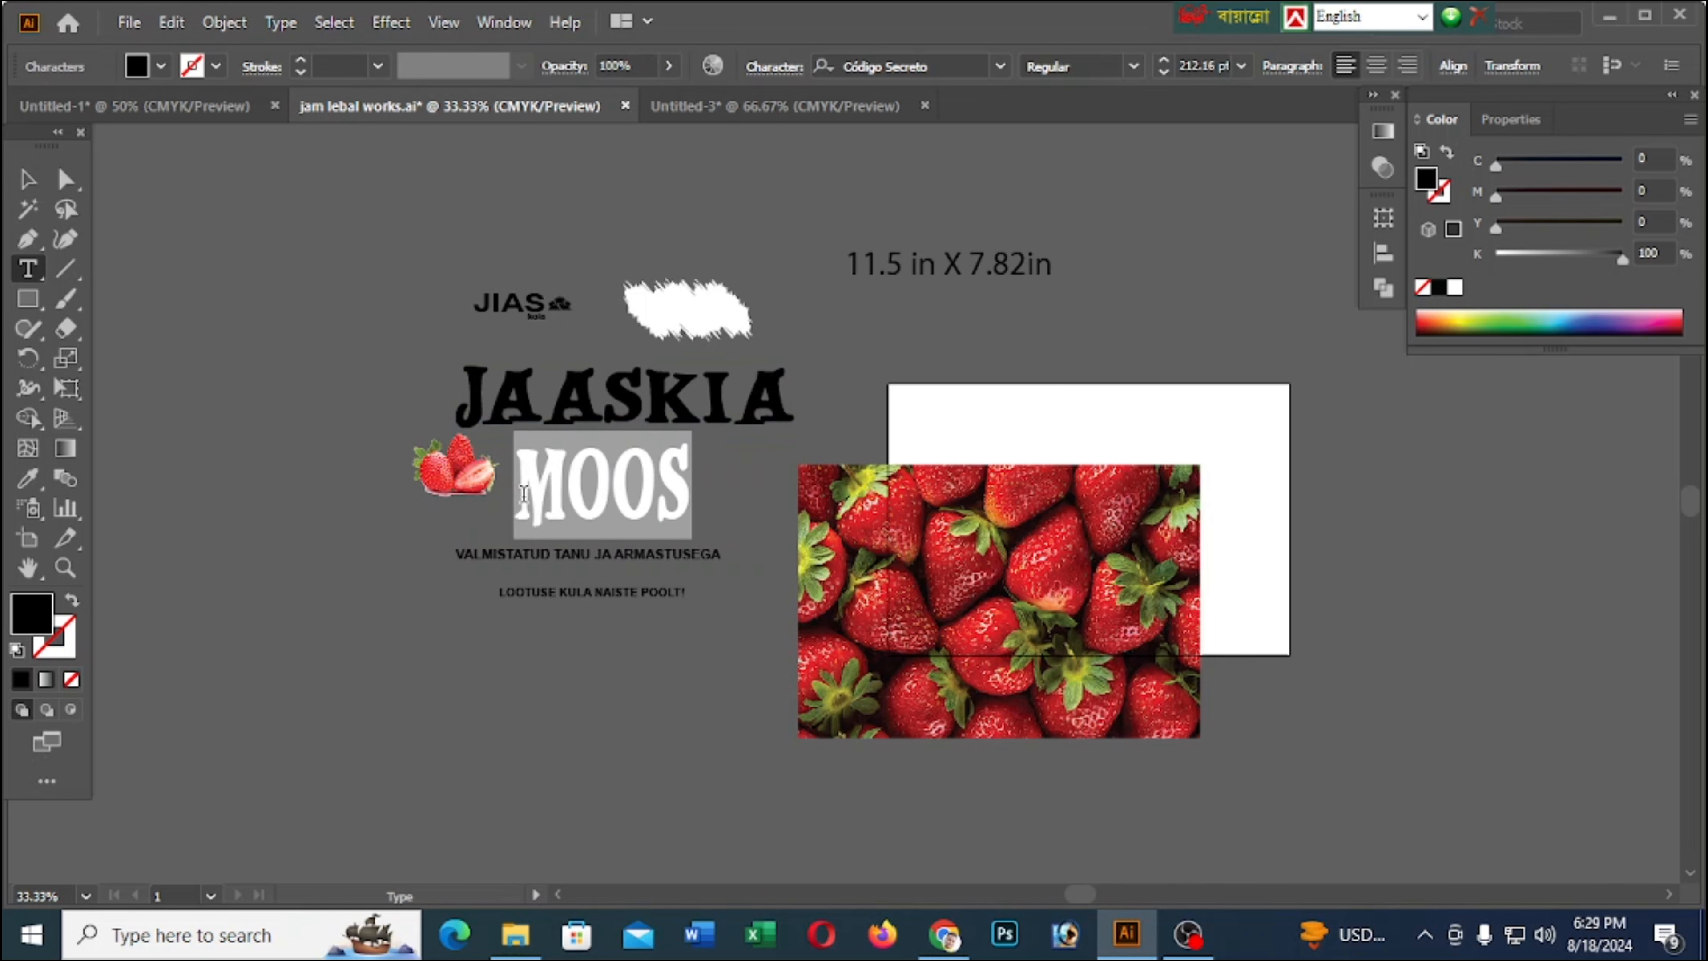
# Replace the text of the duplicated heading in the new document with MOOS in capitals
pyautogui.click(731, 109)
pyautogui.click(702, 538)
pyautogui.hotkey('ctrl', 'a')
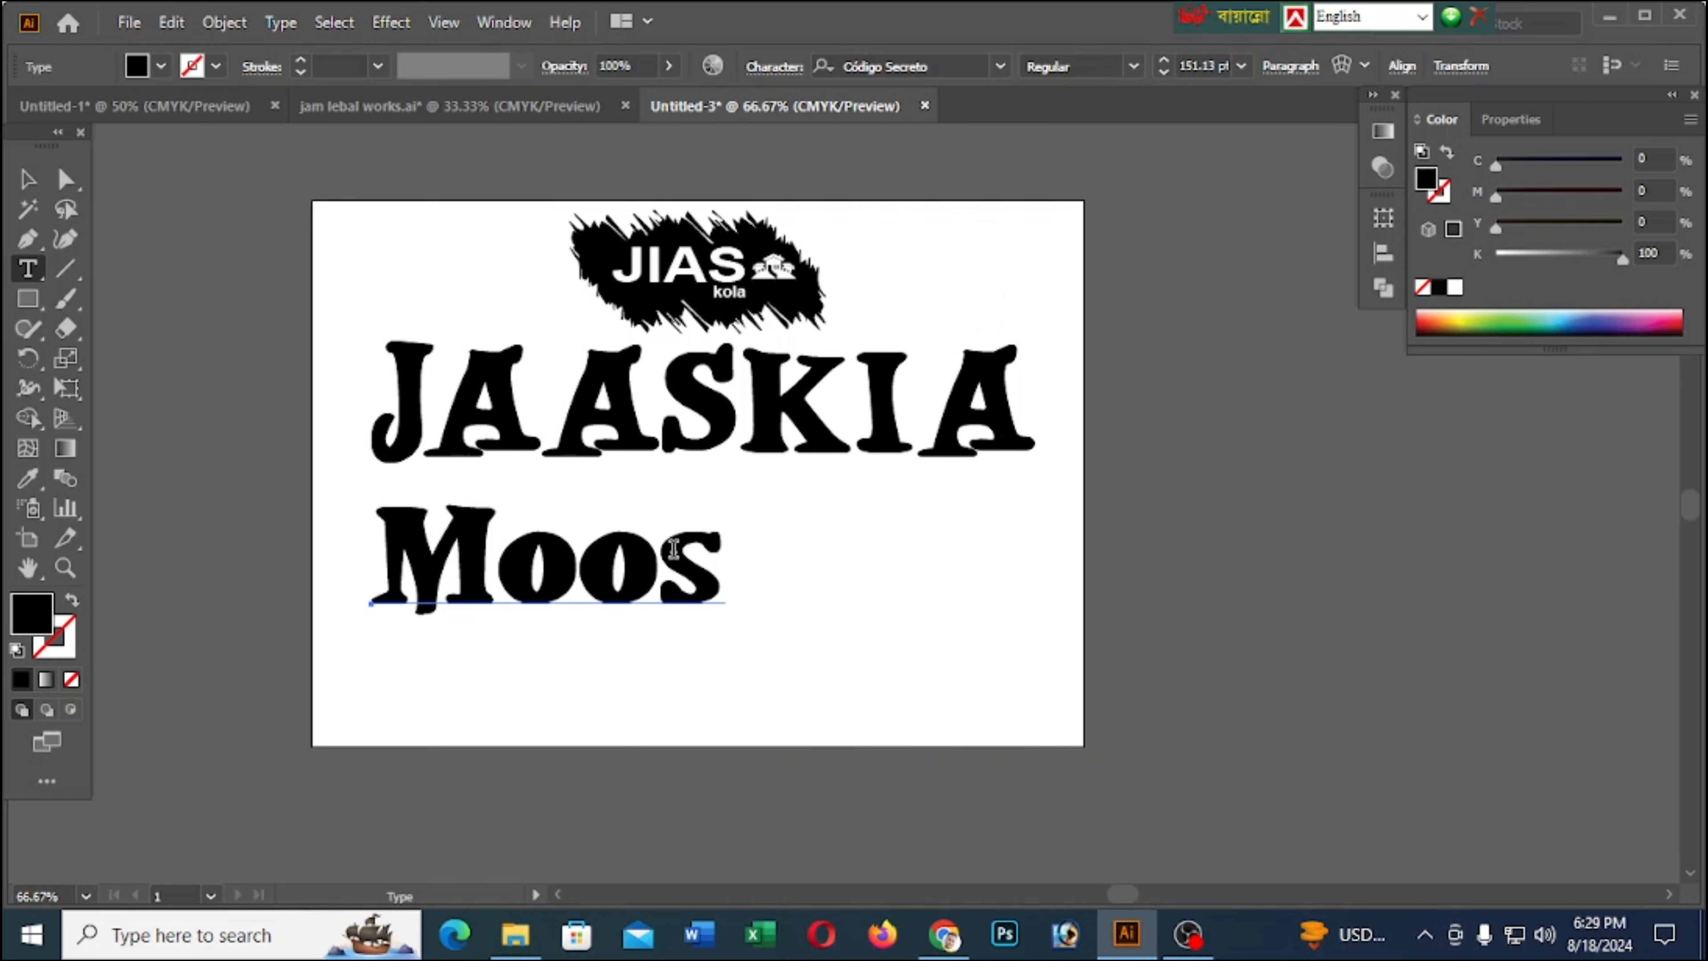
pyautogui.moveTo(704, 555); pyautogui.dragTo(498, 558)
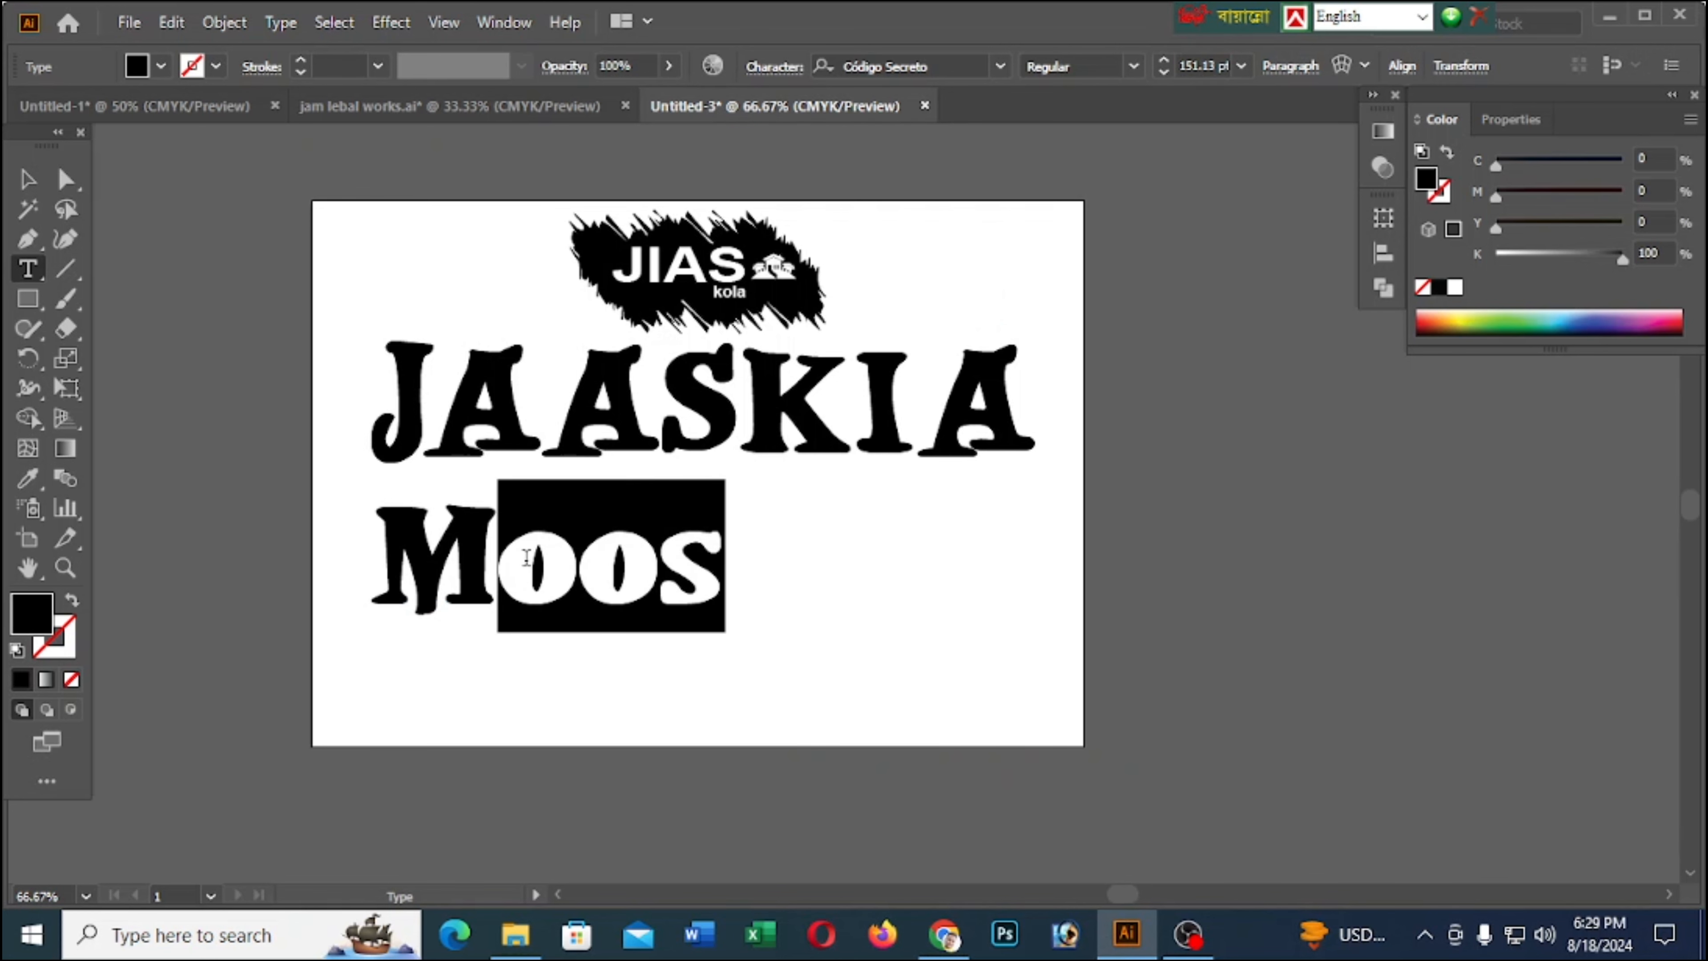
pyautogui.doubleClick(520, 557)
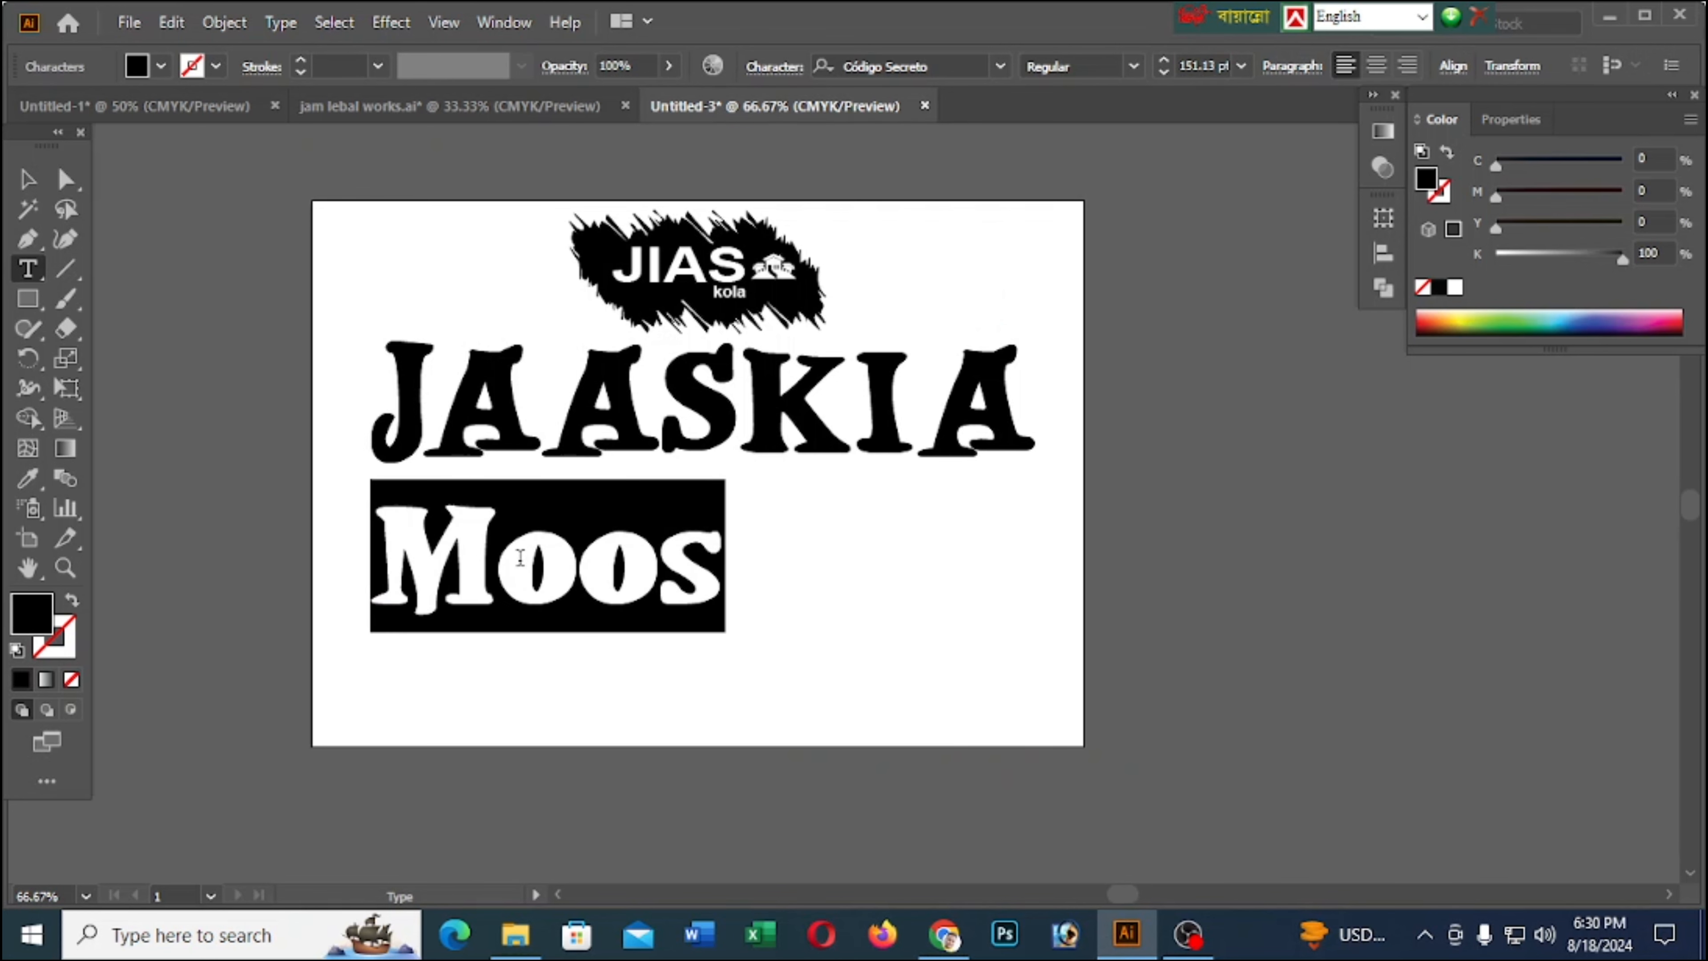
pyautogui.write('MOOS')
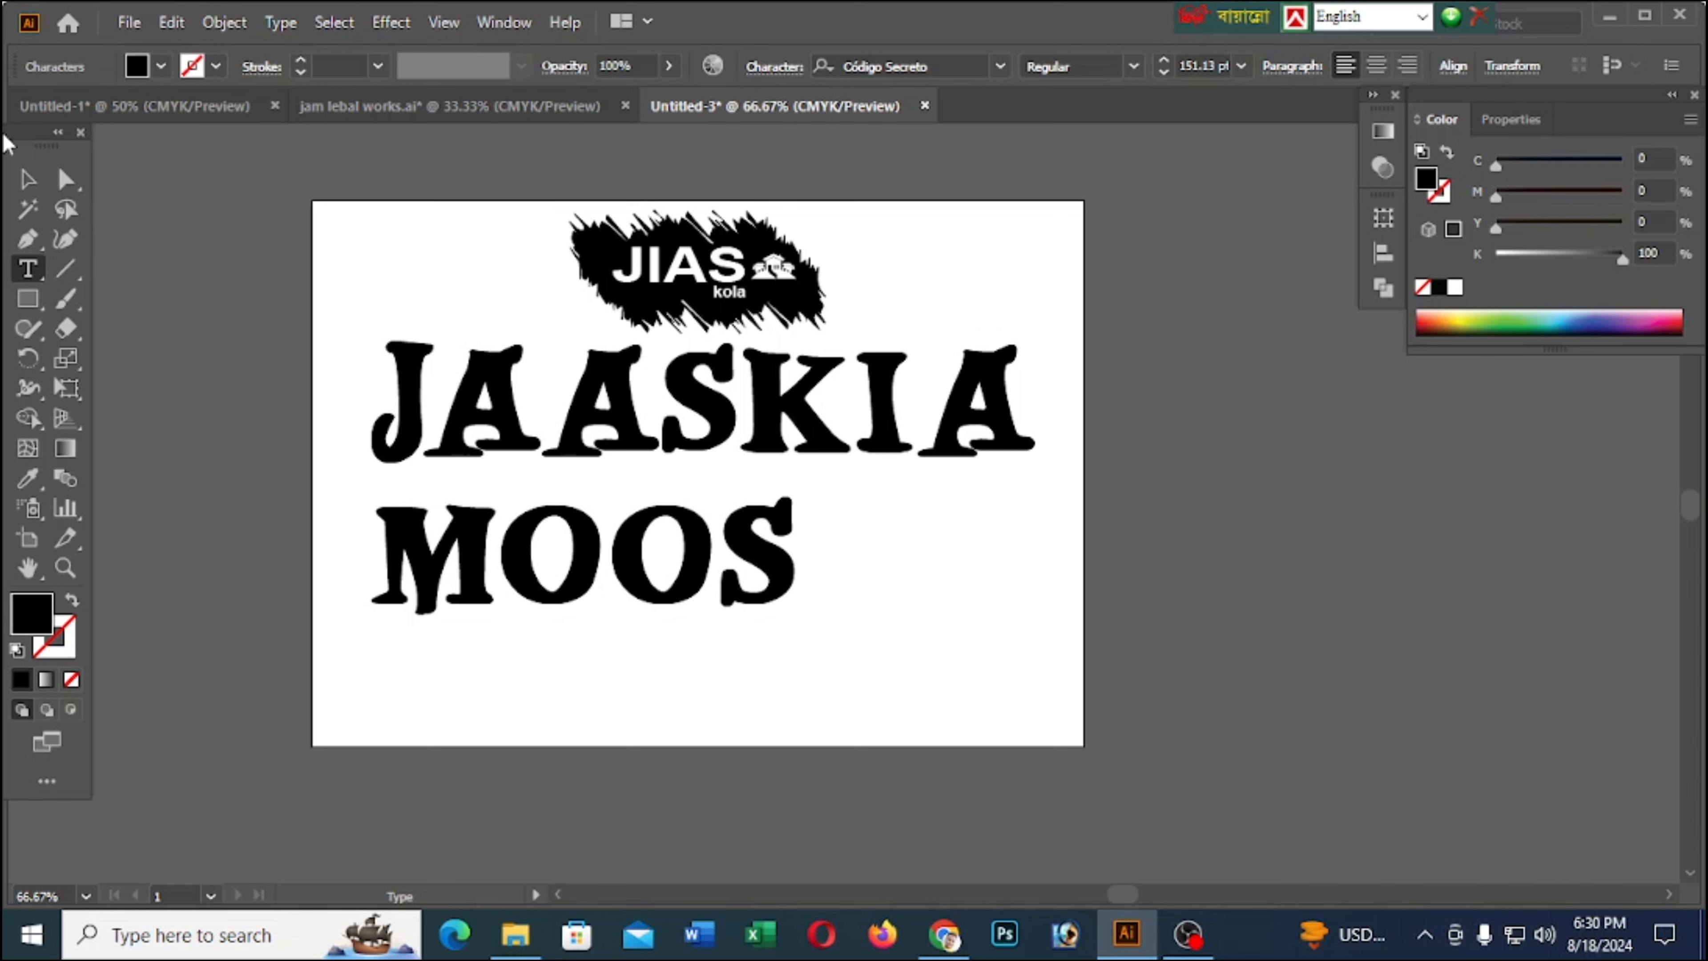
# Position the MOOS heading centrally beneath JAASKIA and resize it to about 147 pt
pyautogui.click(28, 179)
pyautogui.moveTo(655, 559); pyautogui.dragTo(774, 557)
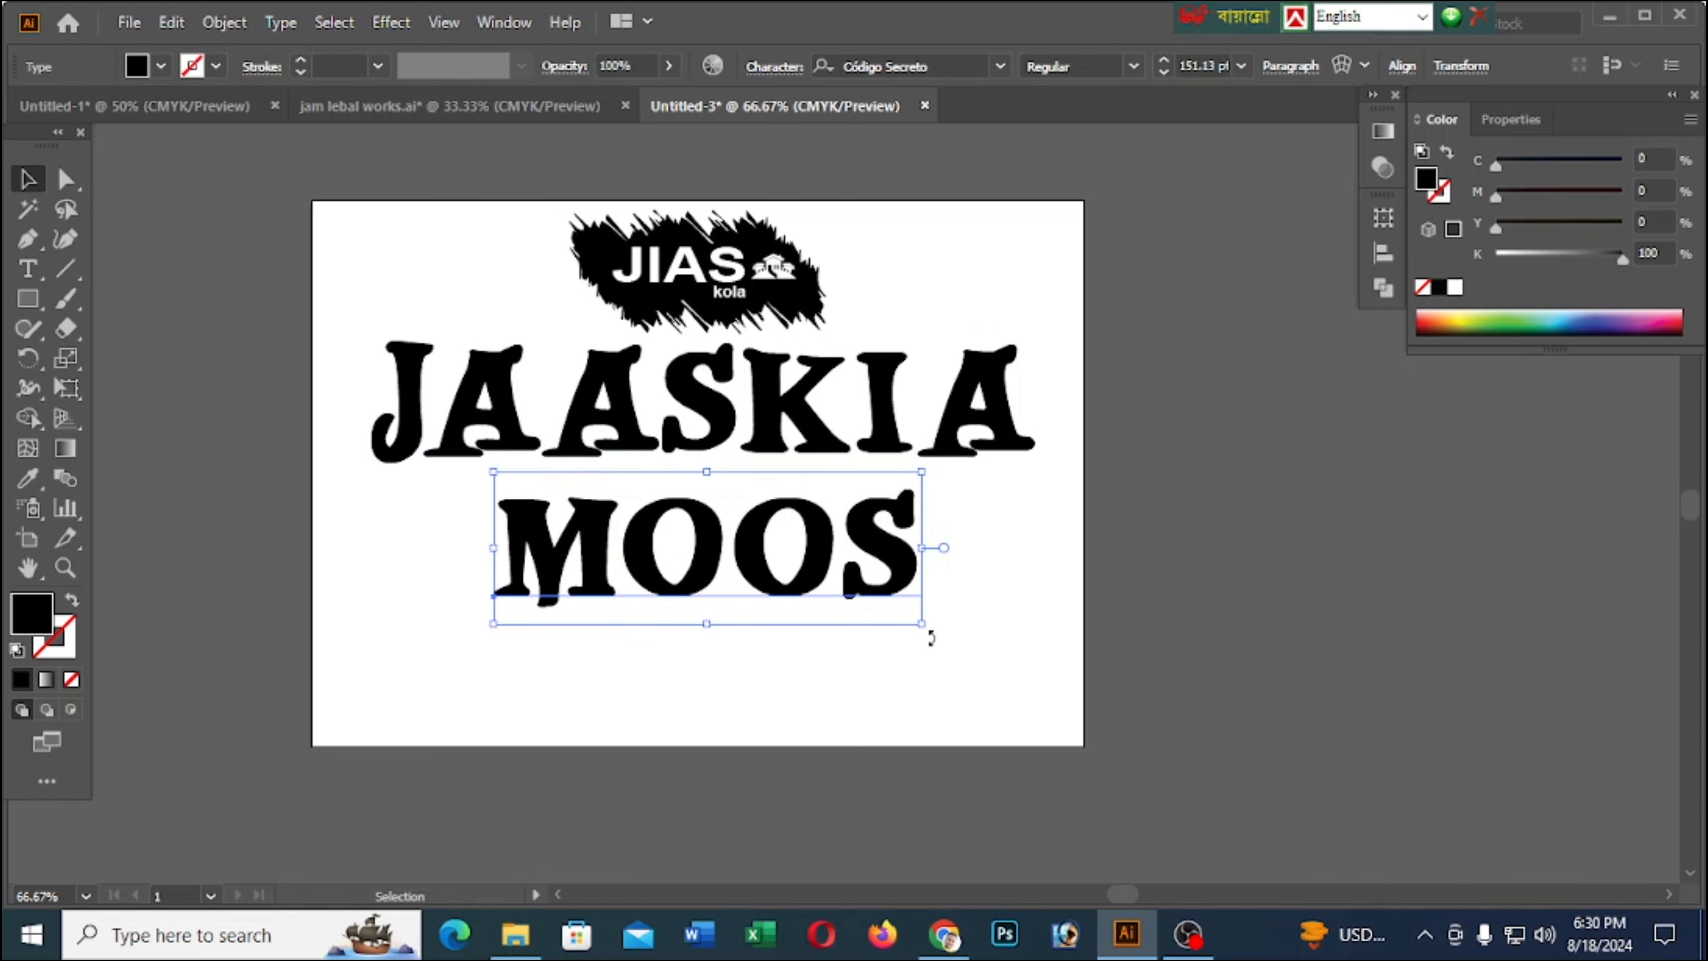
pyautogui.moveTo(930, 637); pyautogui.dragTo(928, 646)
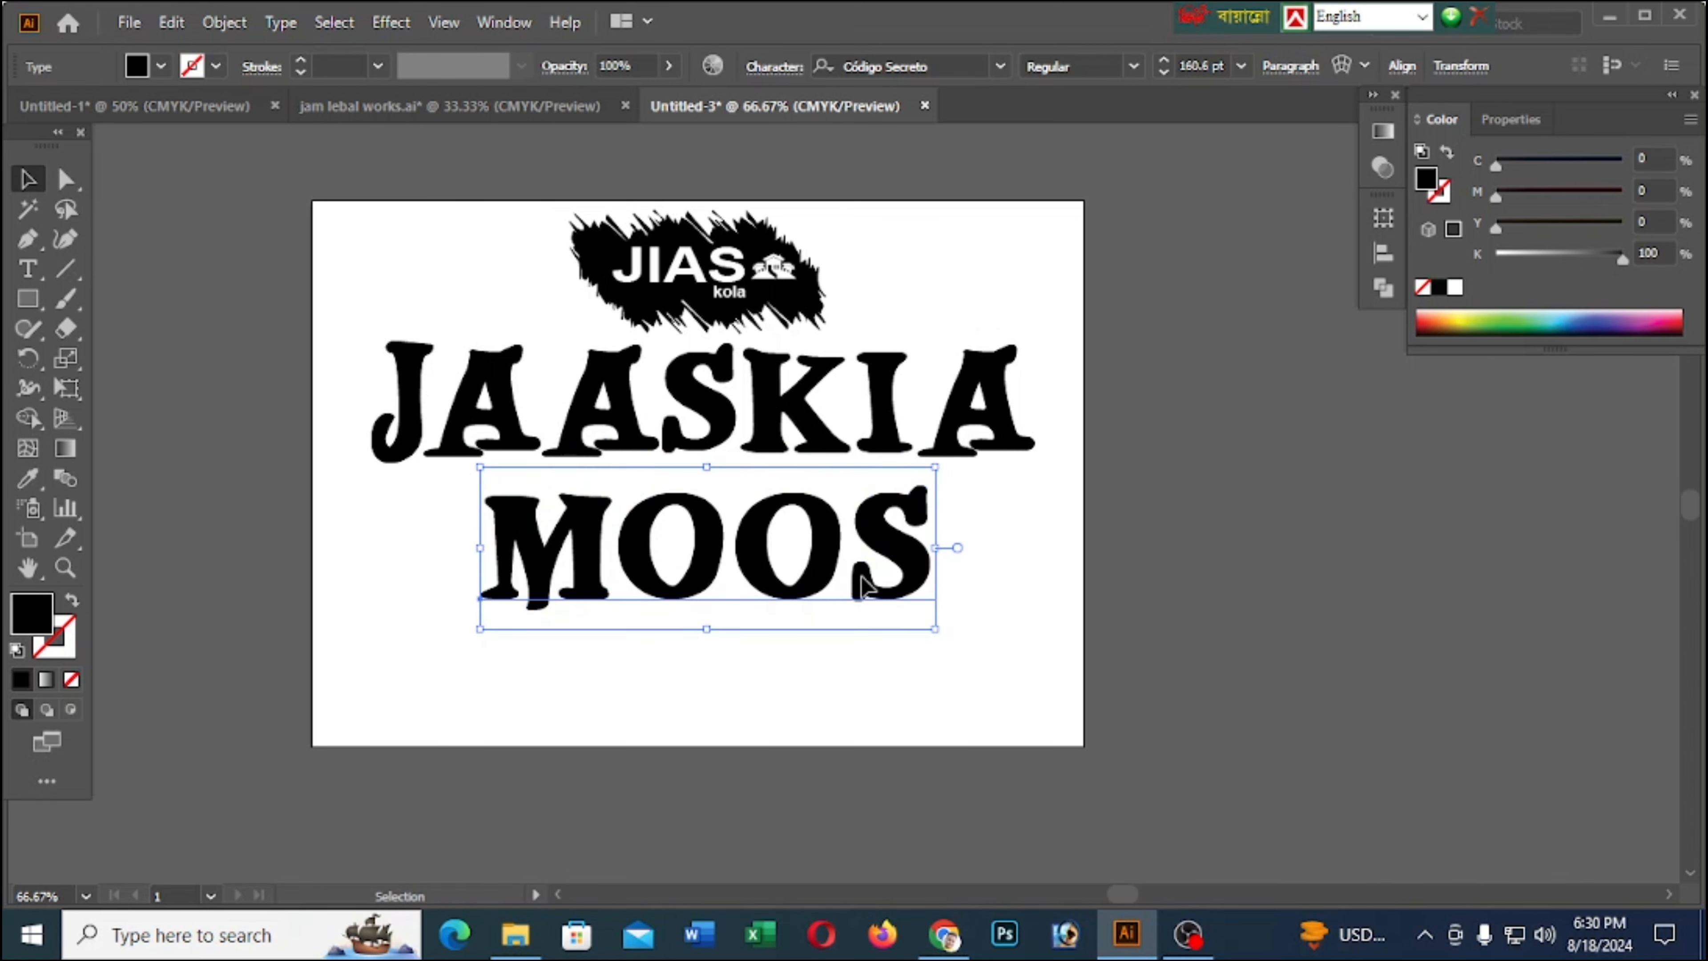
pyautogui.moveTo(865, 581); pyautogui.dragTo(849, 582)
pyautogui.moveTo(921, 631); pyautogui.dragTo(883, 585)
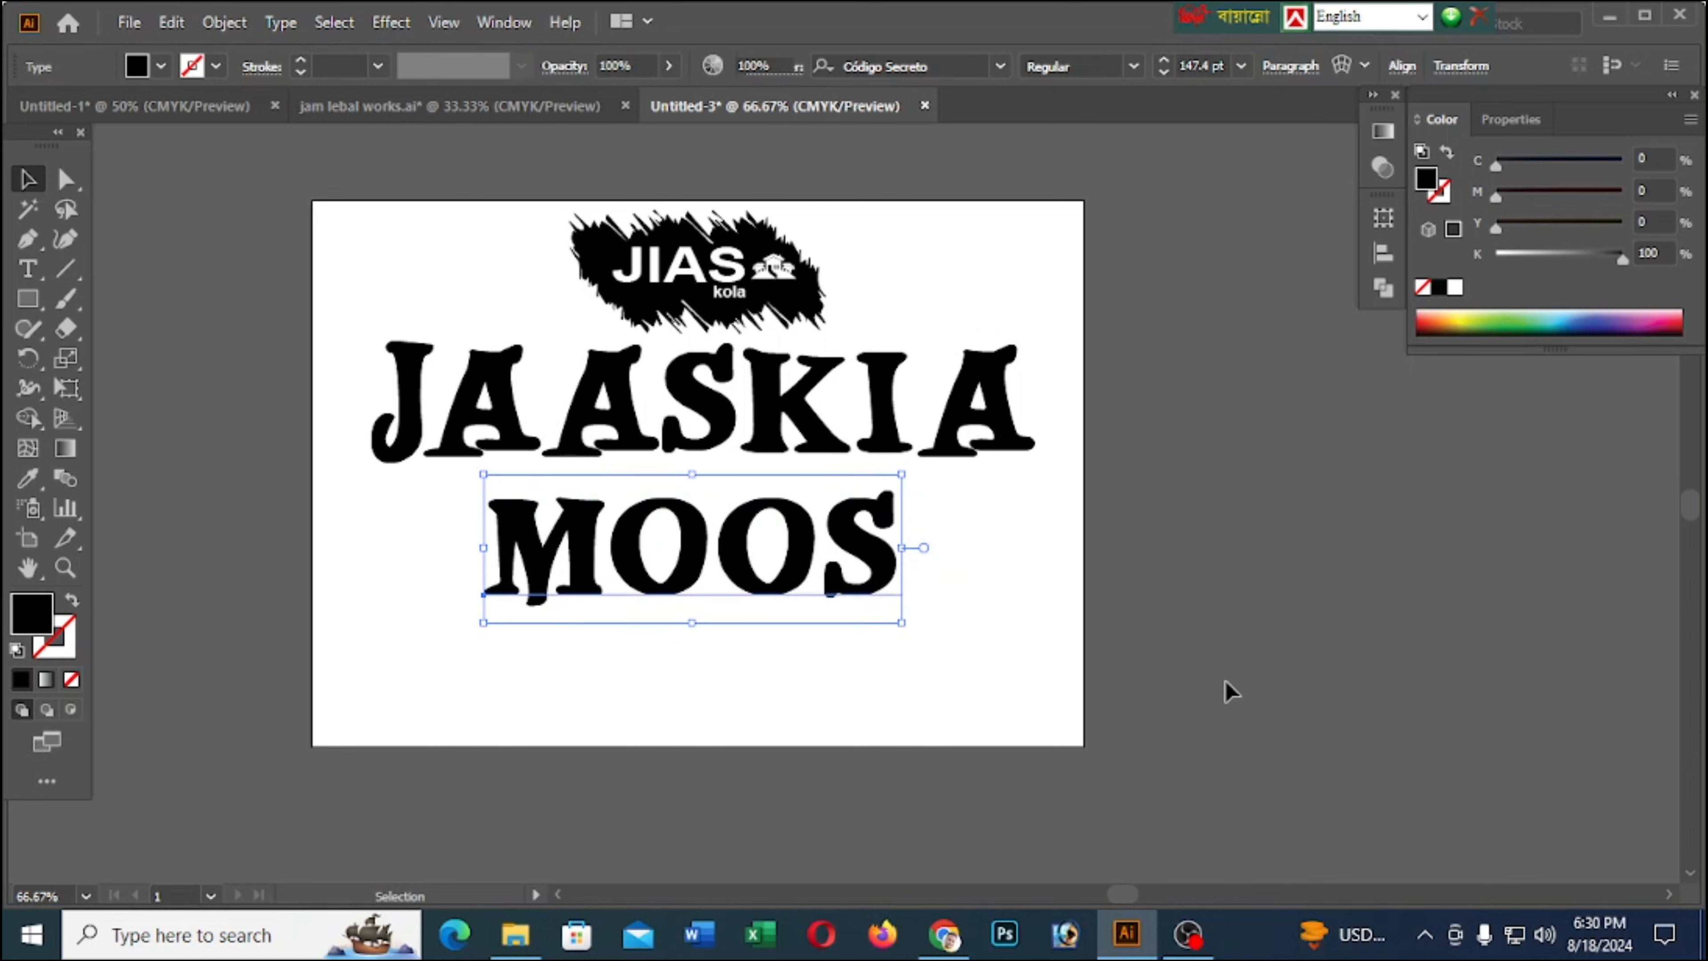
pyautogui.click(1035, 499)
# Add a placeholder text object below MOOS, undoing any accidental paste, and enlarge it to about 38 pt
pyautogui.scroll(-2, 1039, 503)
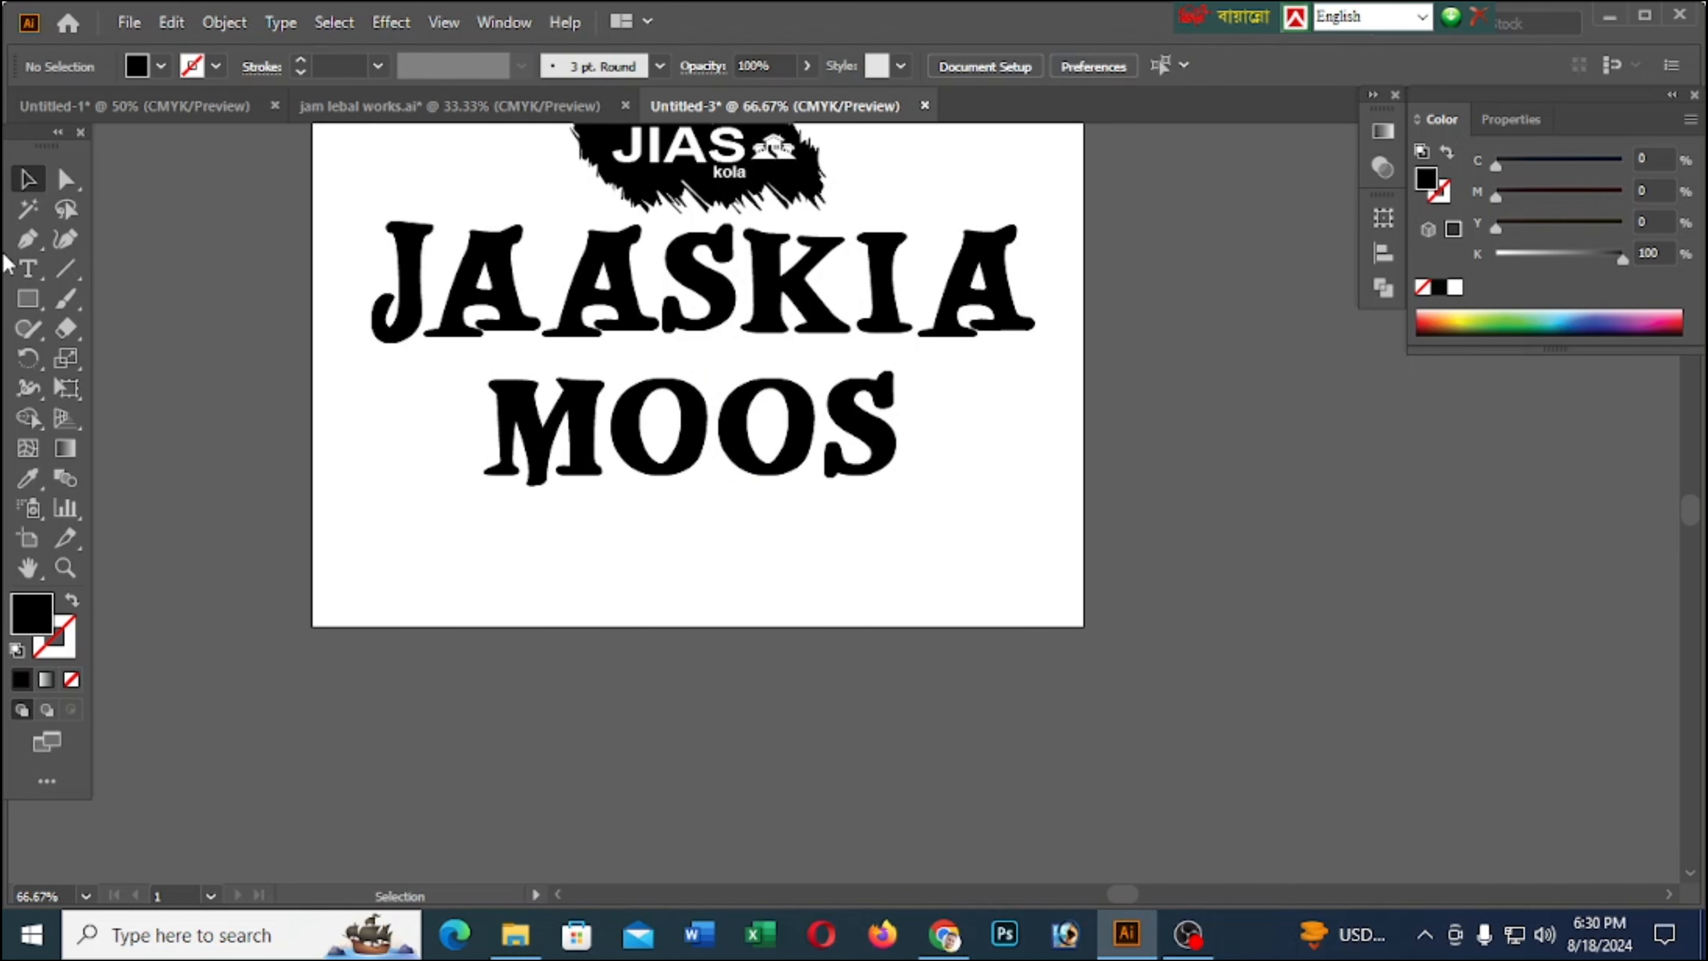
pyautogui.click(28, 269)
pyautogui.click(537, 539)
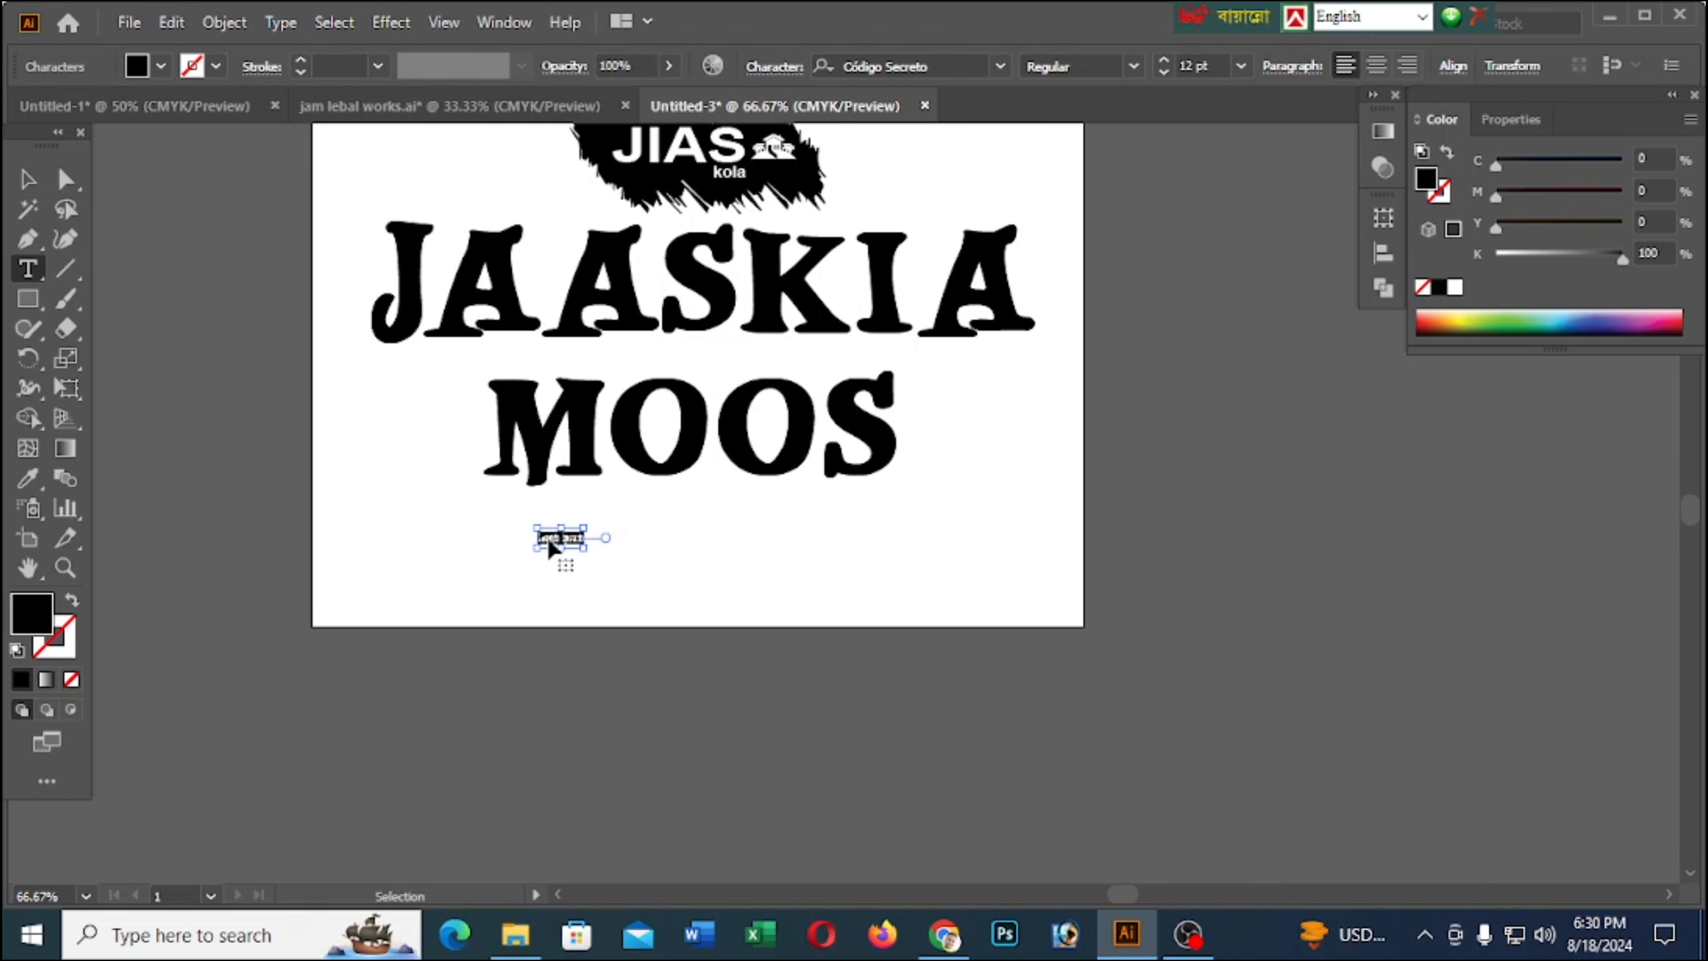
pyautogui.write('MOOS')
pyautogui.hotkey('ctrl', 'z')
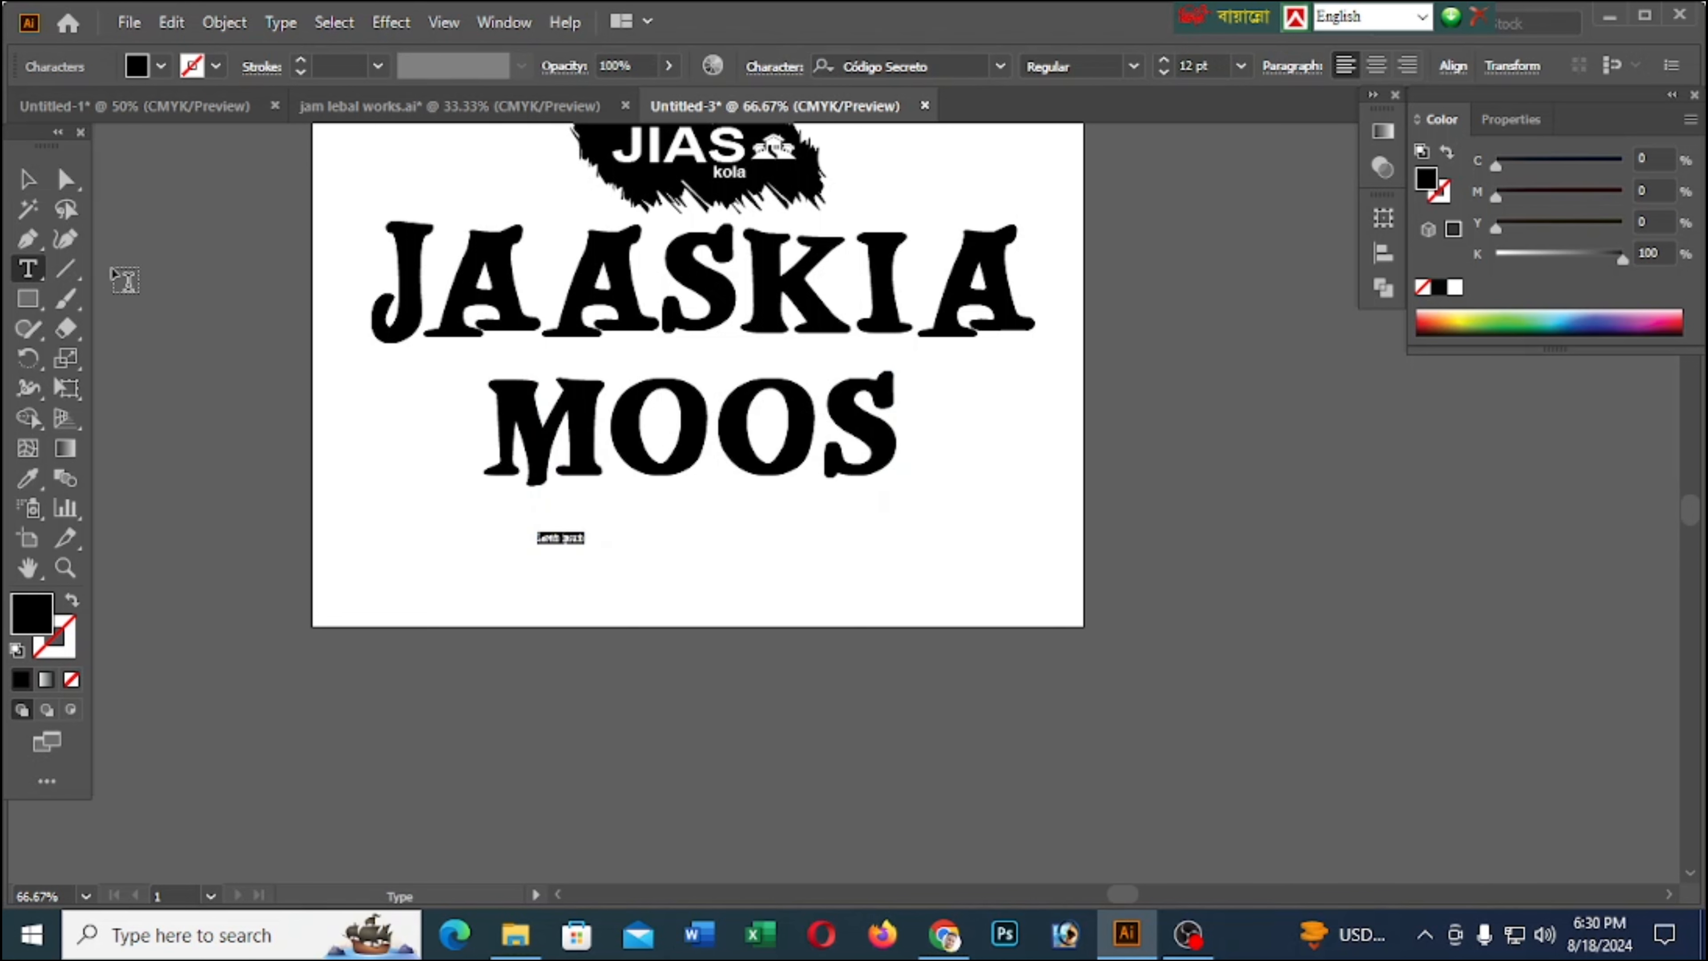
pyautogui.click(28, 179)
pyautogui.moveTo(582, 551); pyautogui.dragTo(716, 551)
# Set the font of the placeholder text below MOOS to Arial
pyautogui.click(901, 67)
pyautogui.write('Arial')
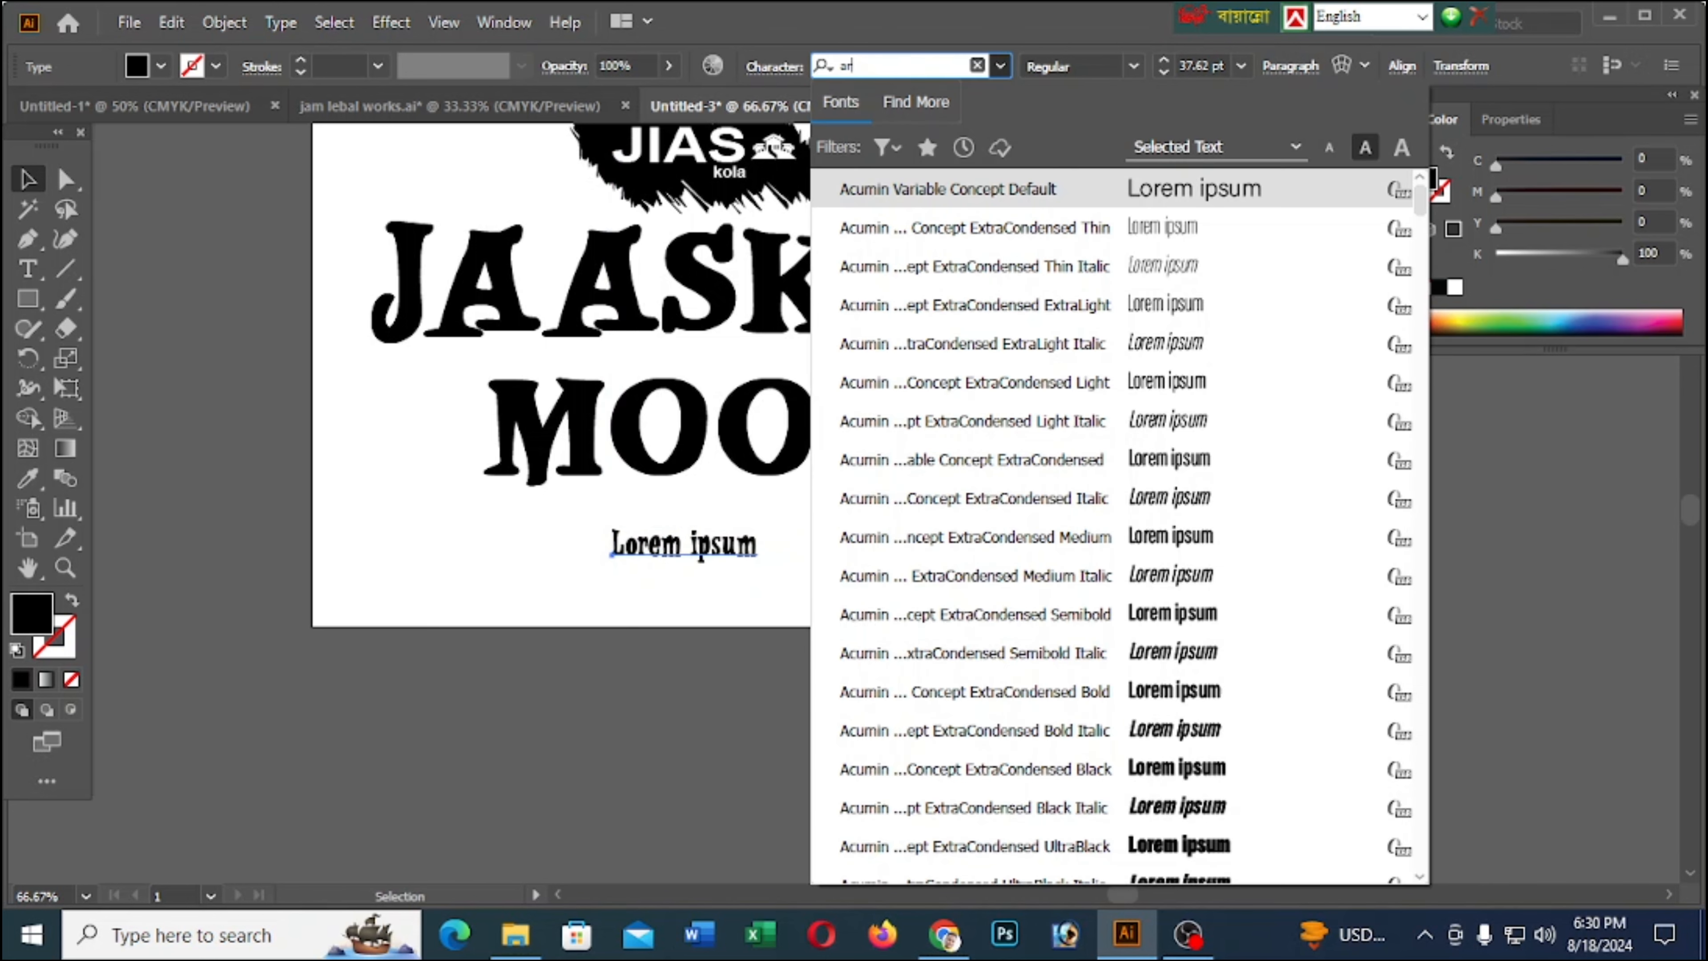
pyautogui.press('Return')
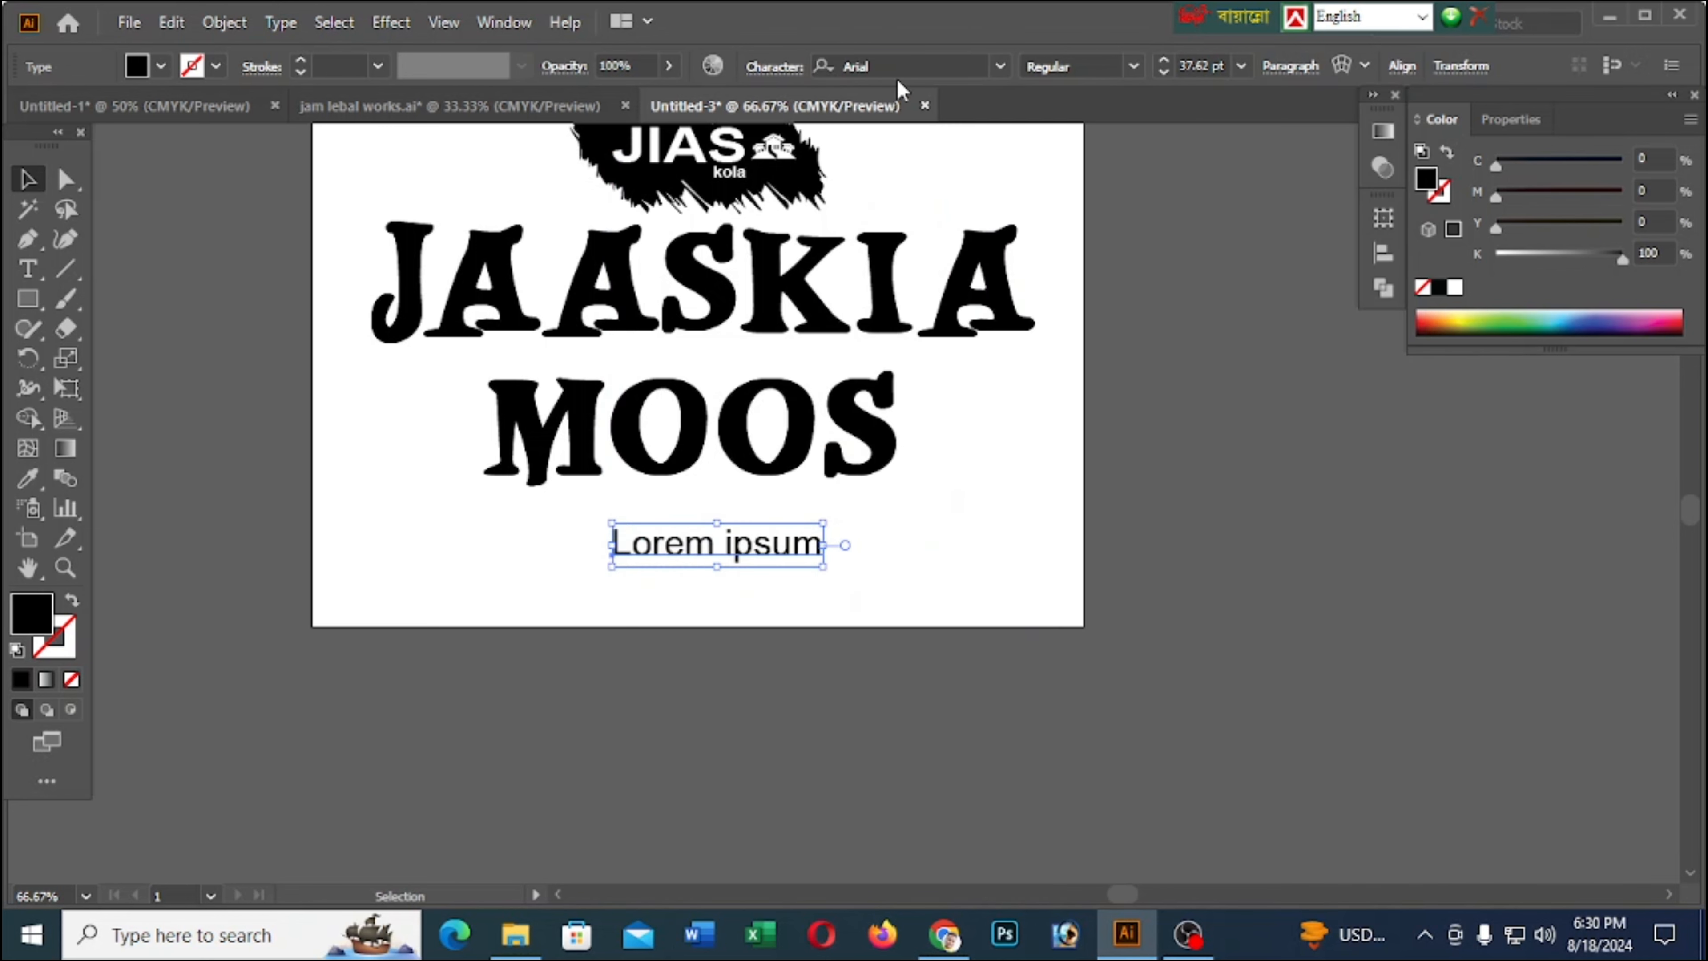
# Copy the text line VALMISTATUD TANU JA ARMASTUSEGA from jam lebal works.ai
pyautogui.click(241, 107)
pyautogui.click(753, 106)
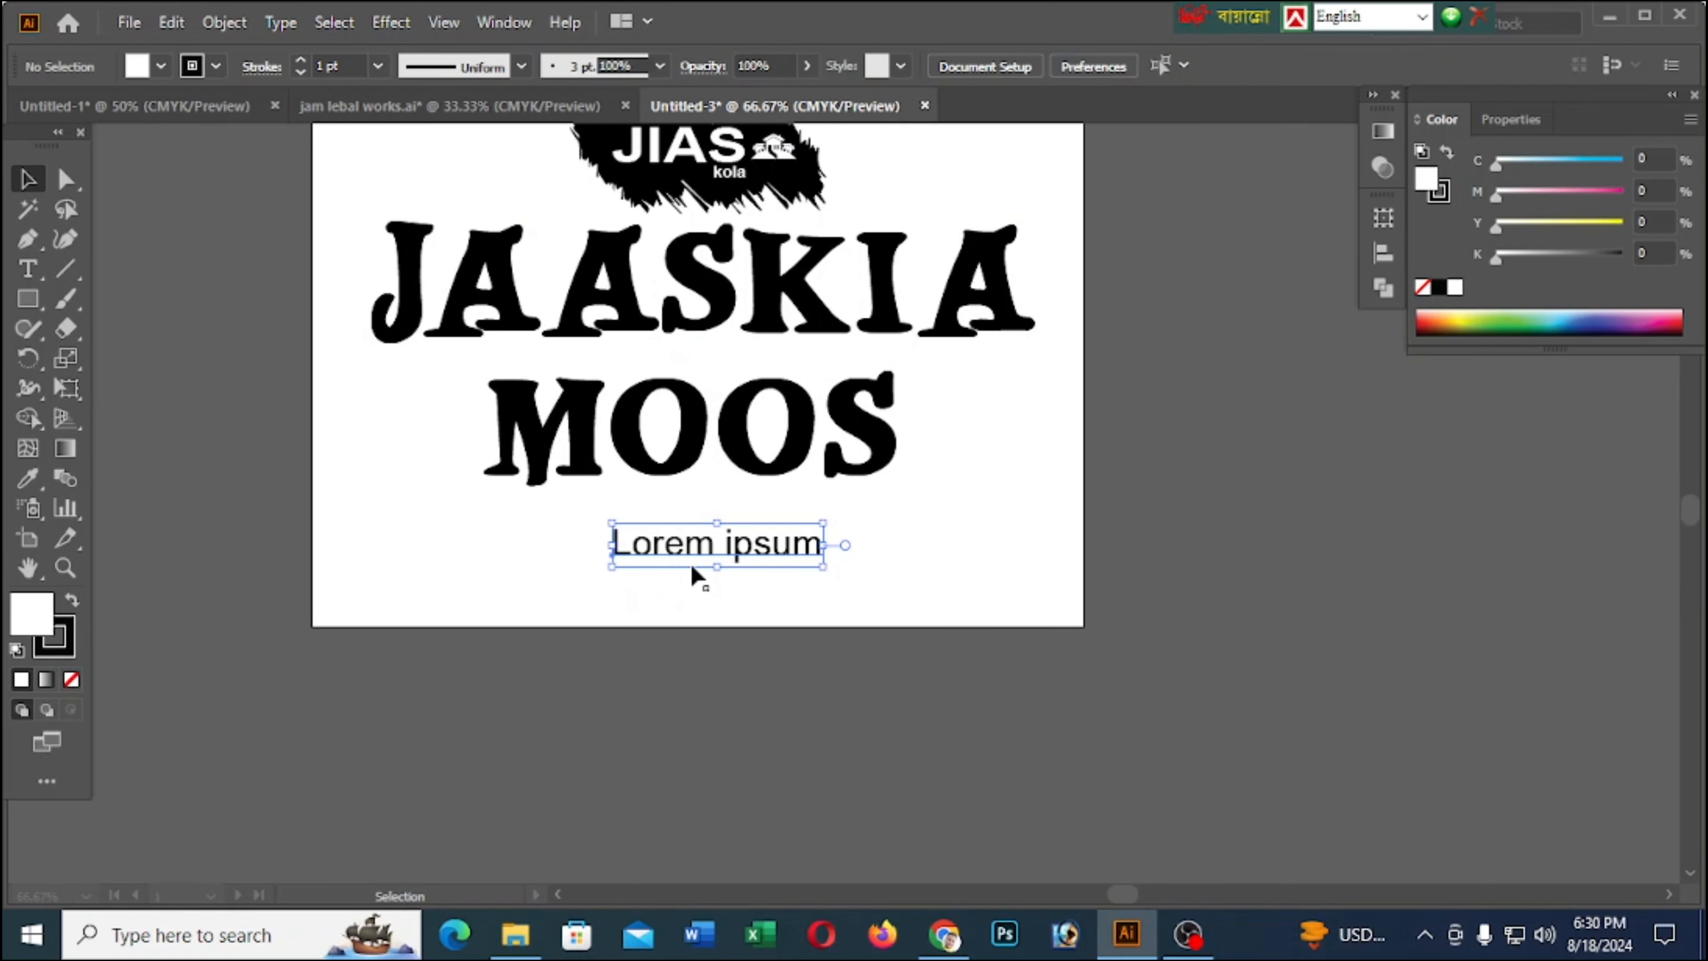
pyautogui.click(463, 116)
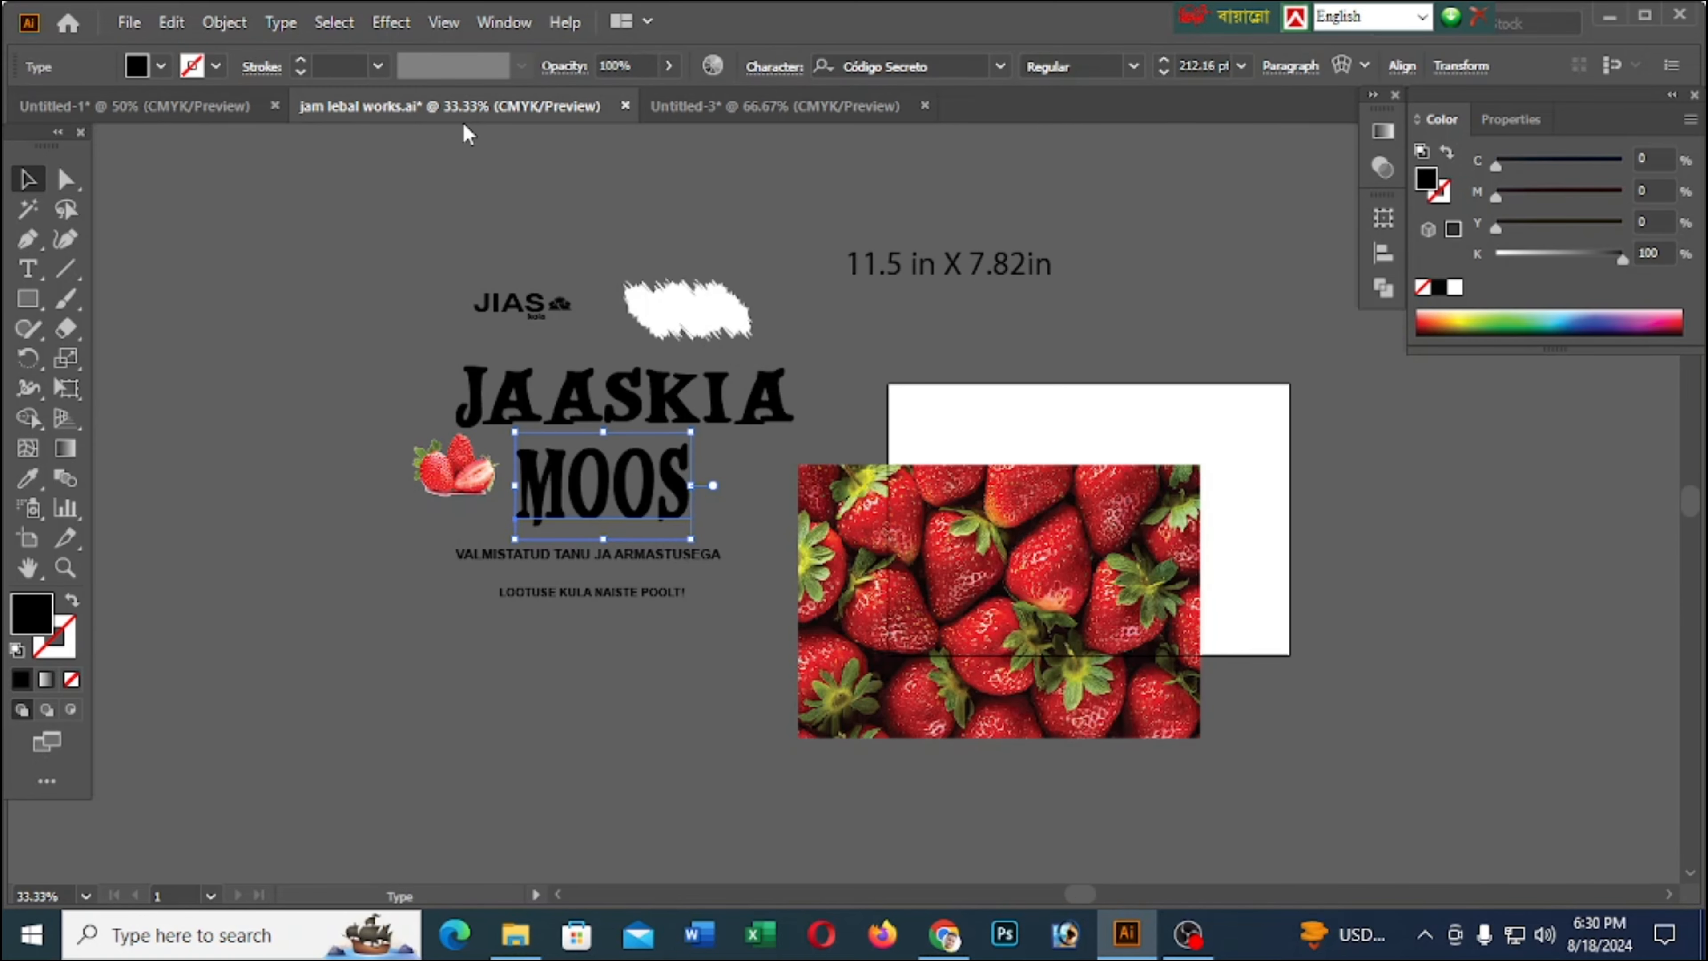
pyautogui.click(28, 269)
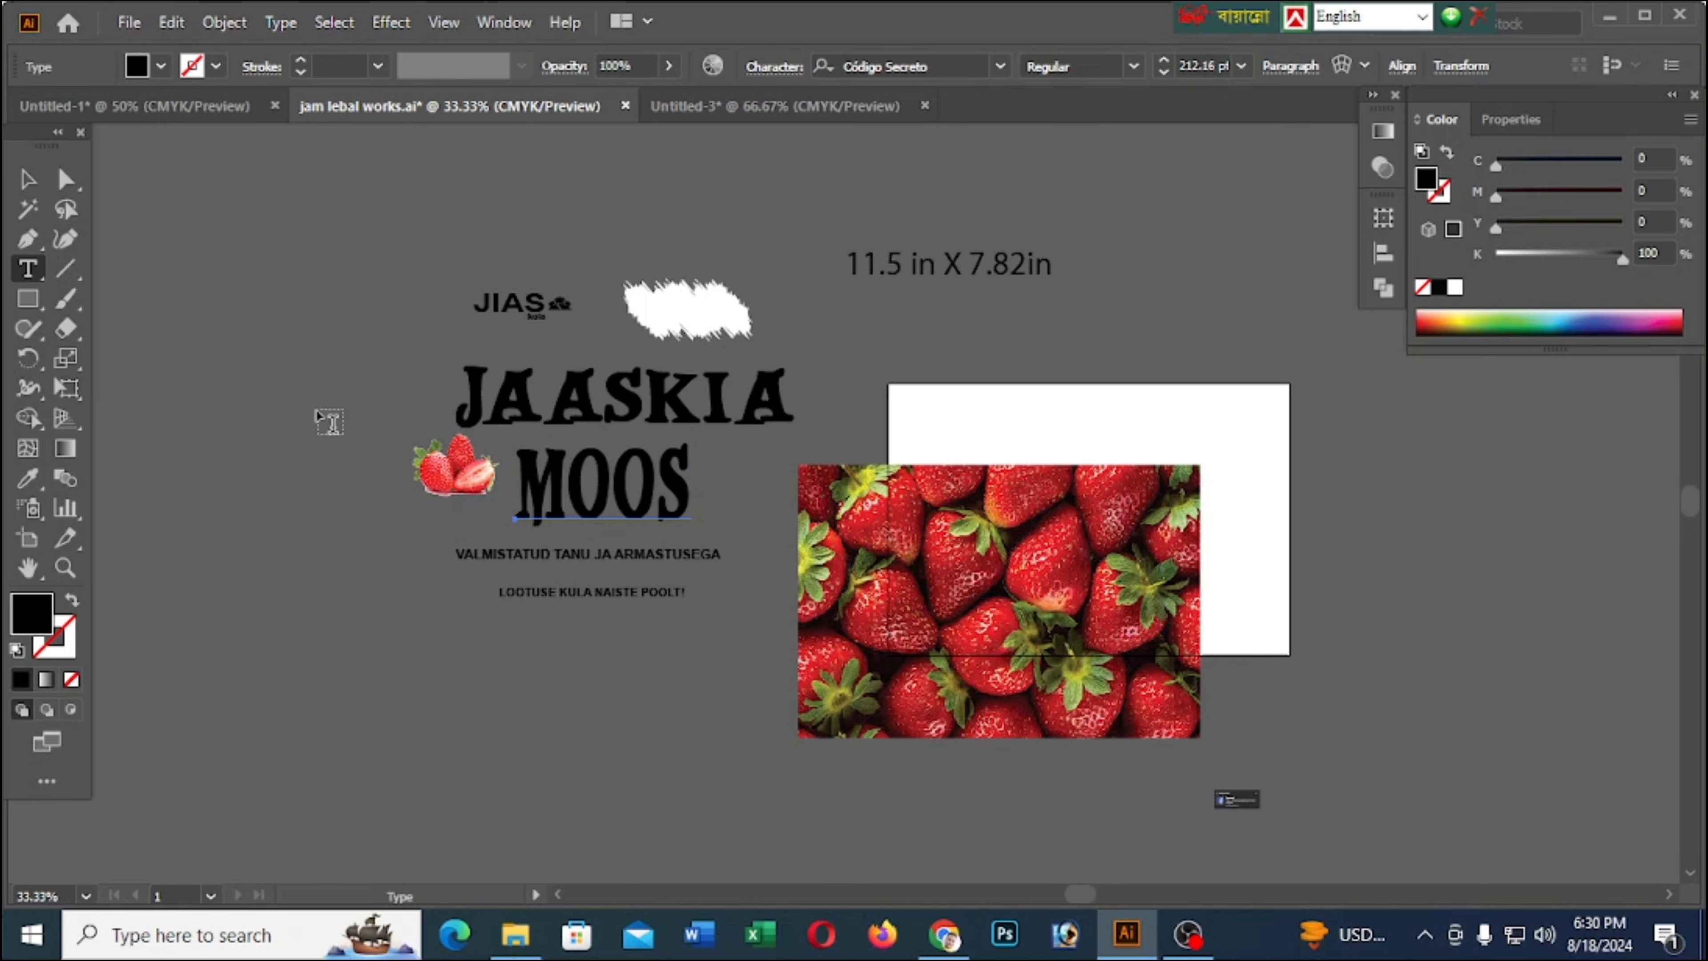
pyautogui.tripleClick(643, 553)
pyautogui.hotkey('ctrl', 'c')
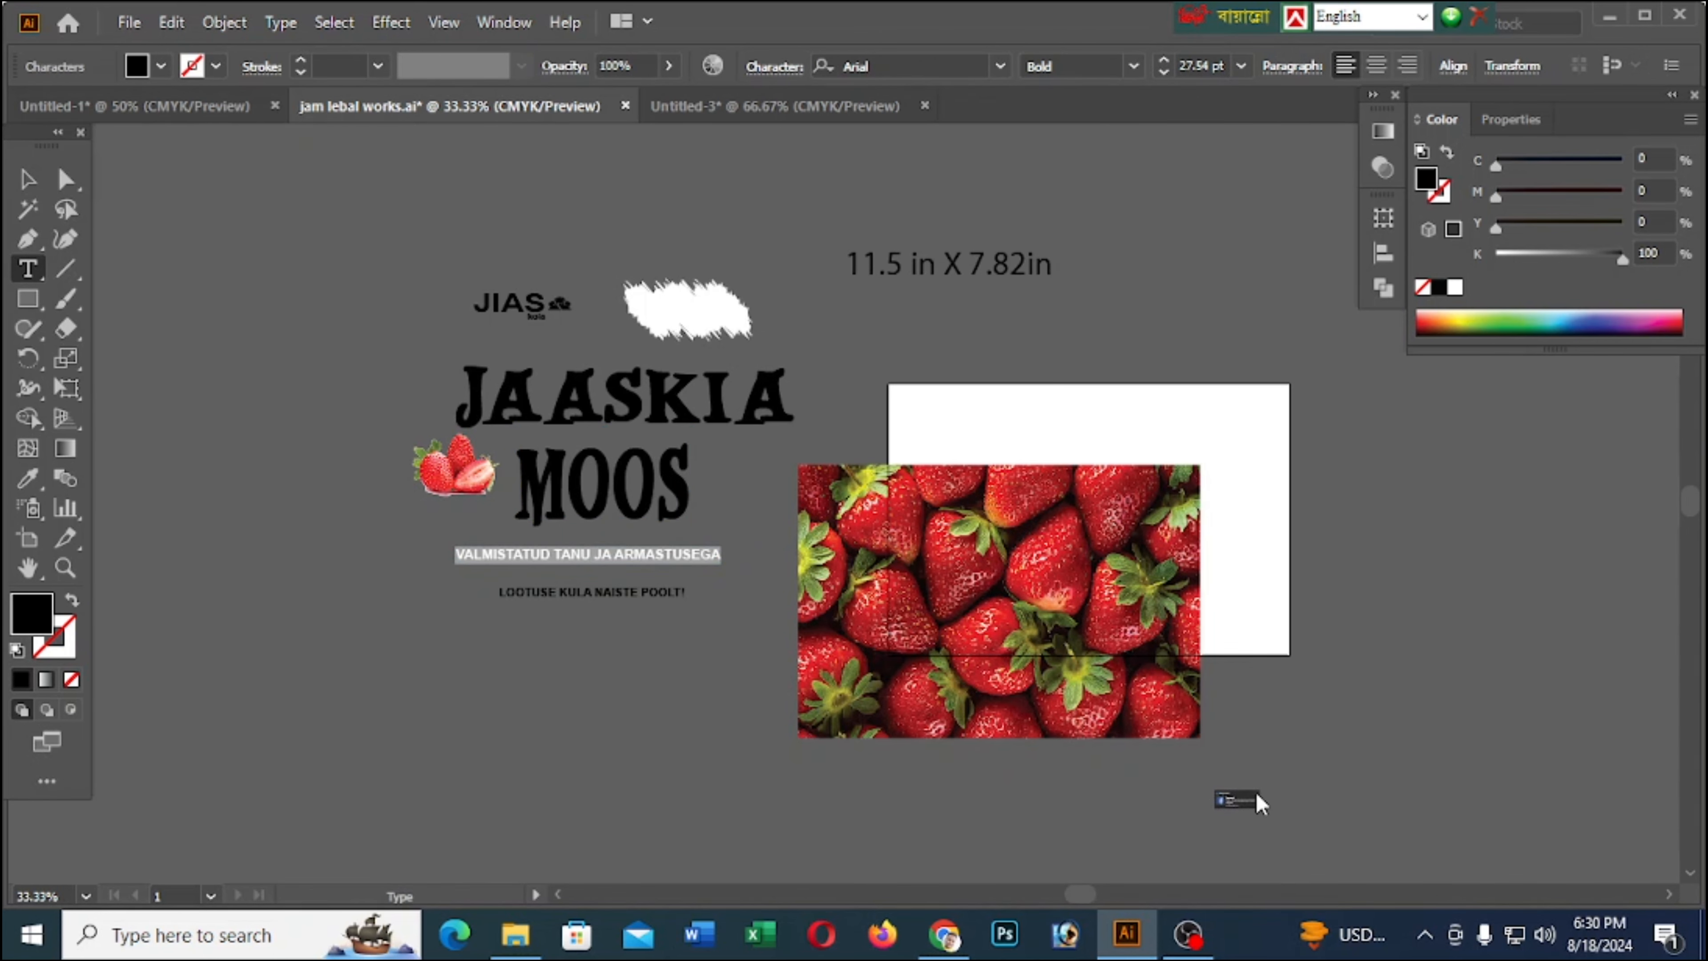
# Replace the placeholder in the new document with the copied VALMISTATUD TANU JA ARMASTUSEGA line and centre it below MOOS
pyautogui.click(787, 107)
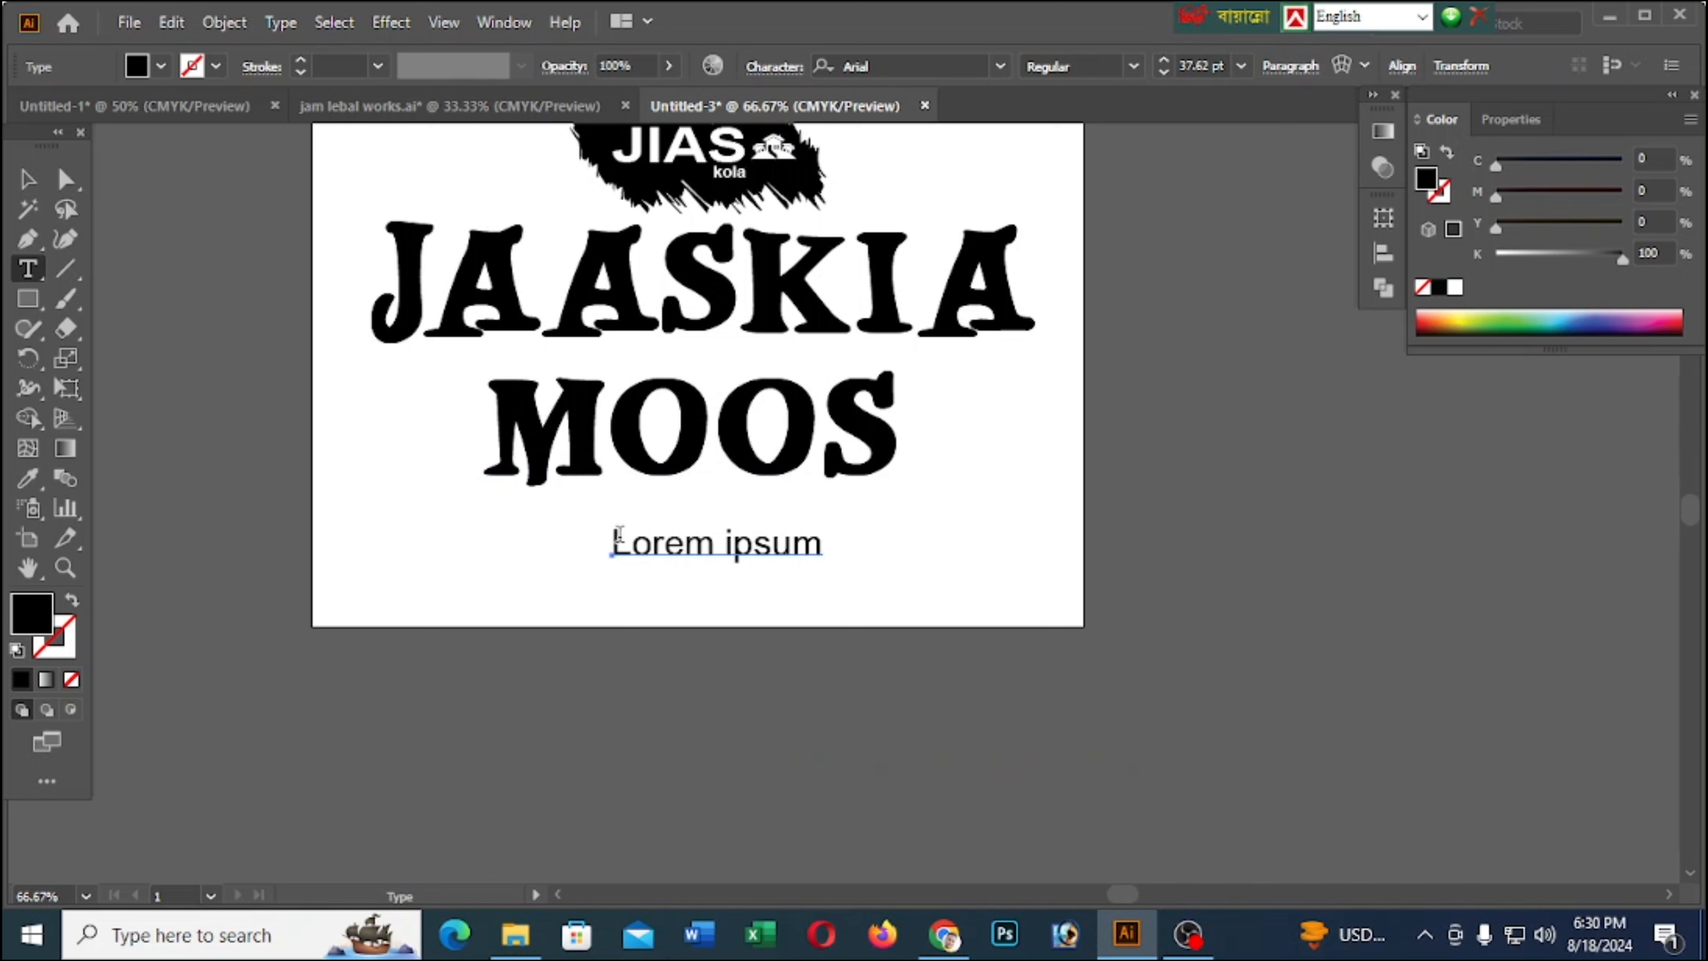
pyautogui.tripleClick(678, 541)
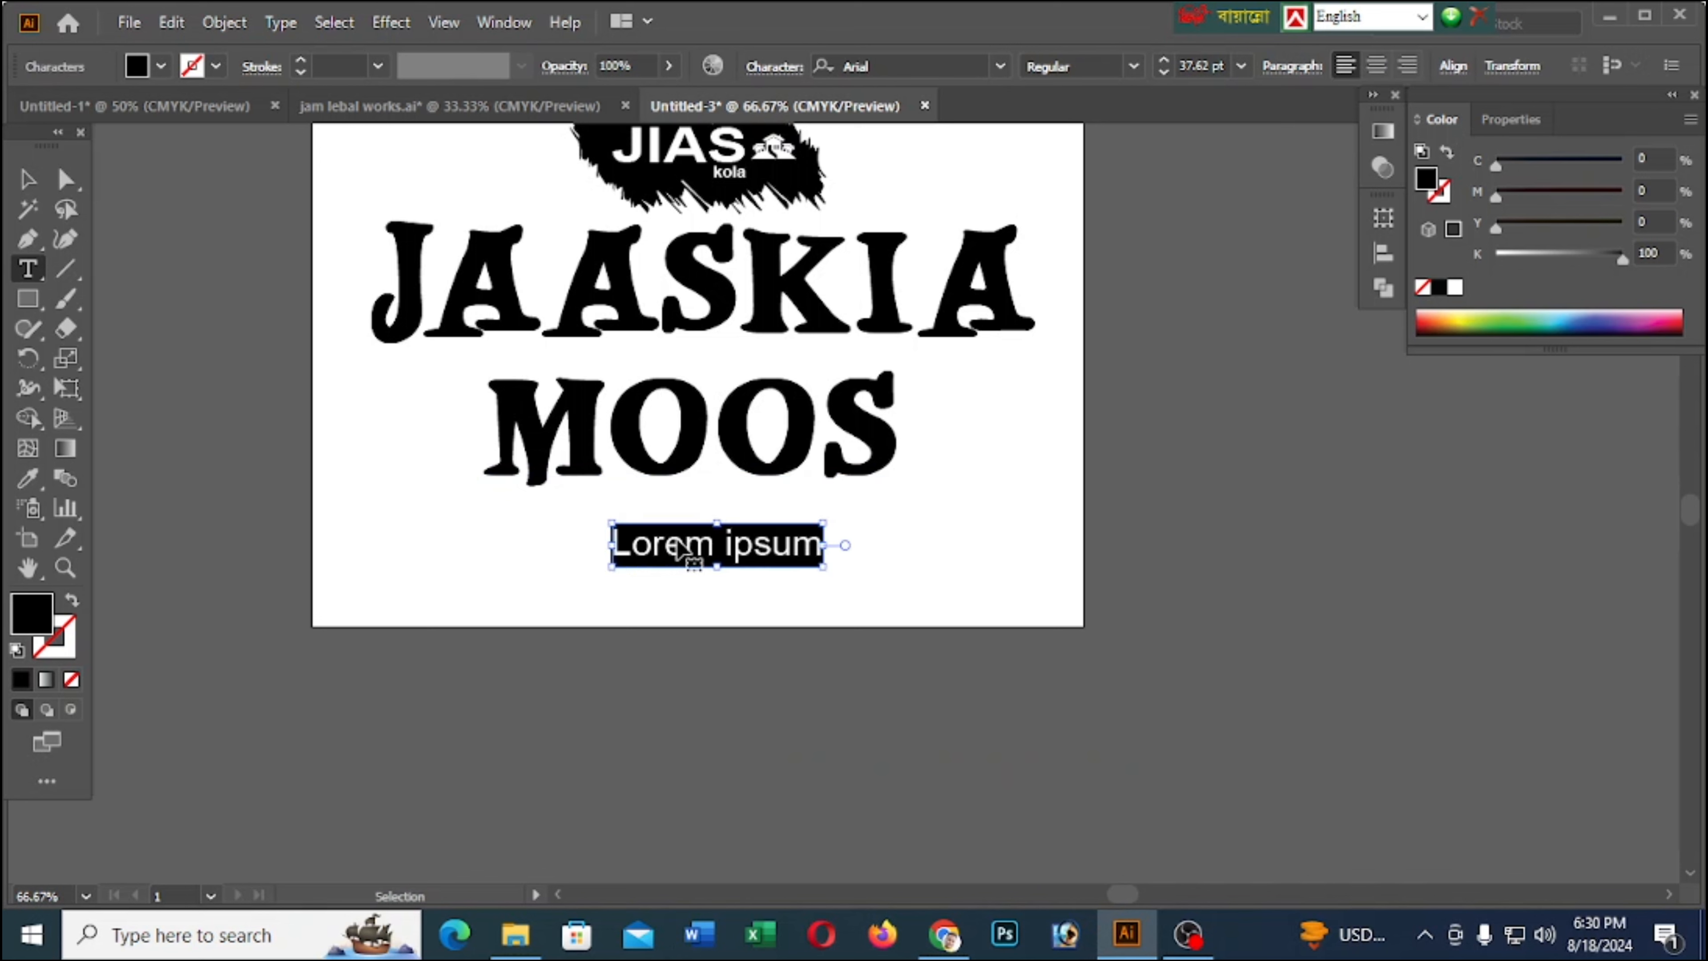
pyautogui.hotkey('ctrl', 'v')
pyautogui.click(28, 178)
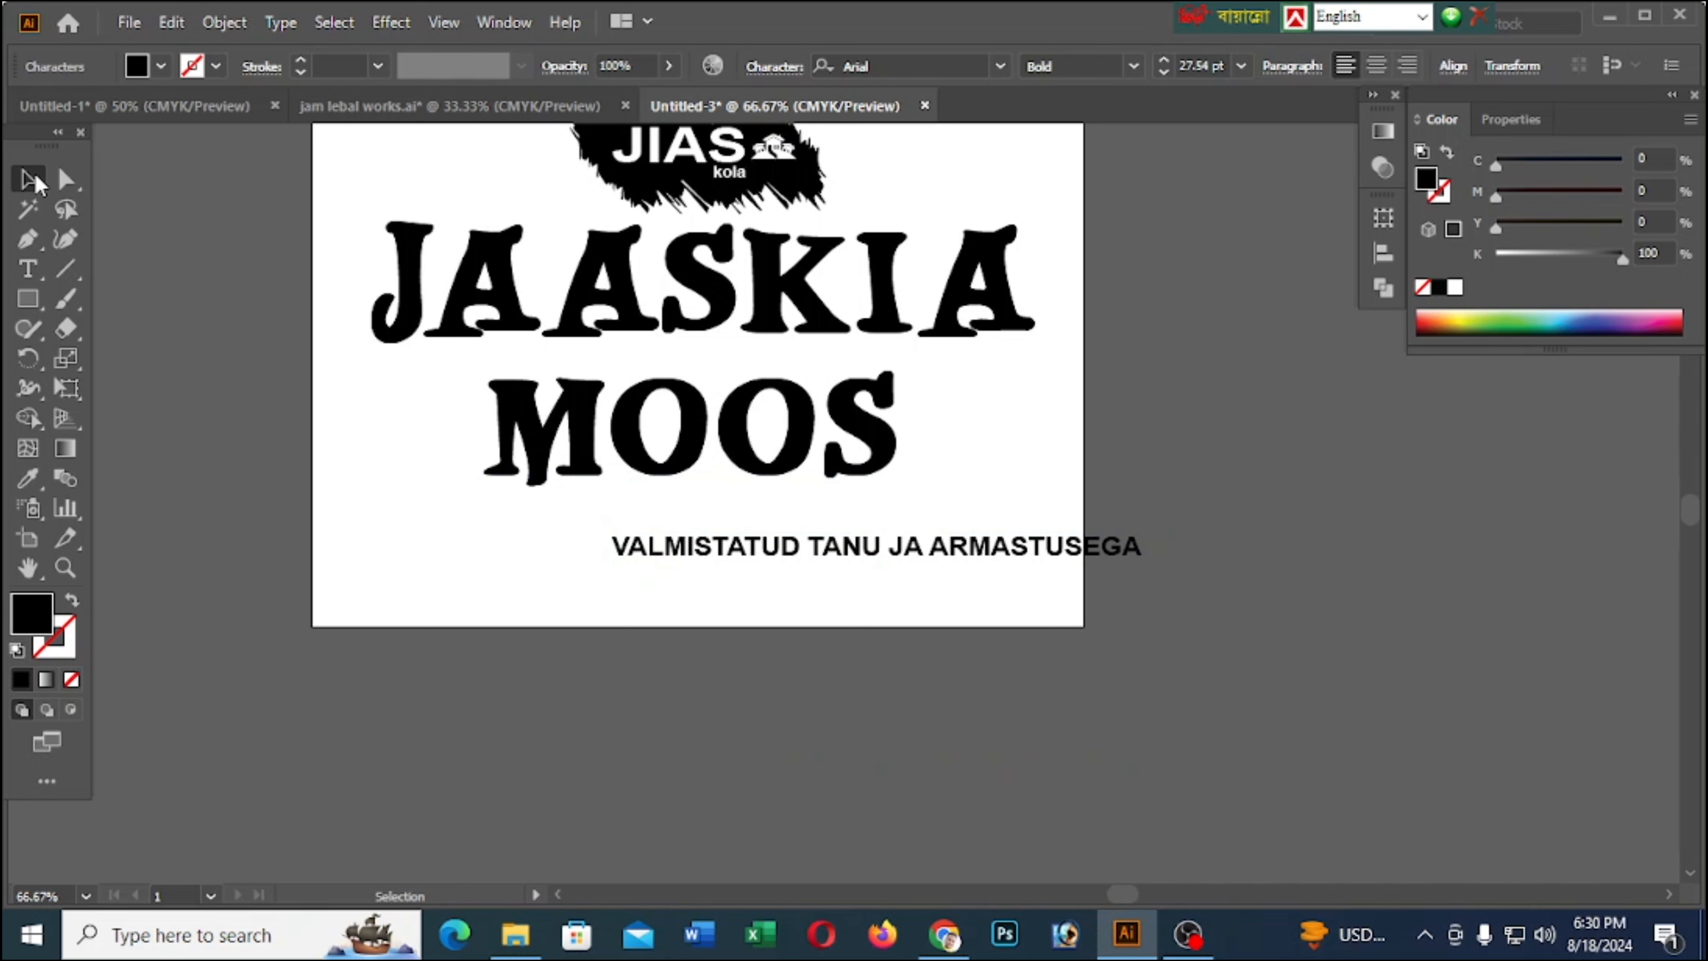
pyautogui.moveTo(787, 552); pyautogui.dragTo(600, 551)
pyautogui.moveTo(601, 553); pyautogui.dragTo(601, 553)
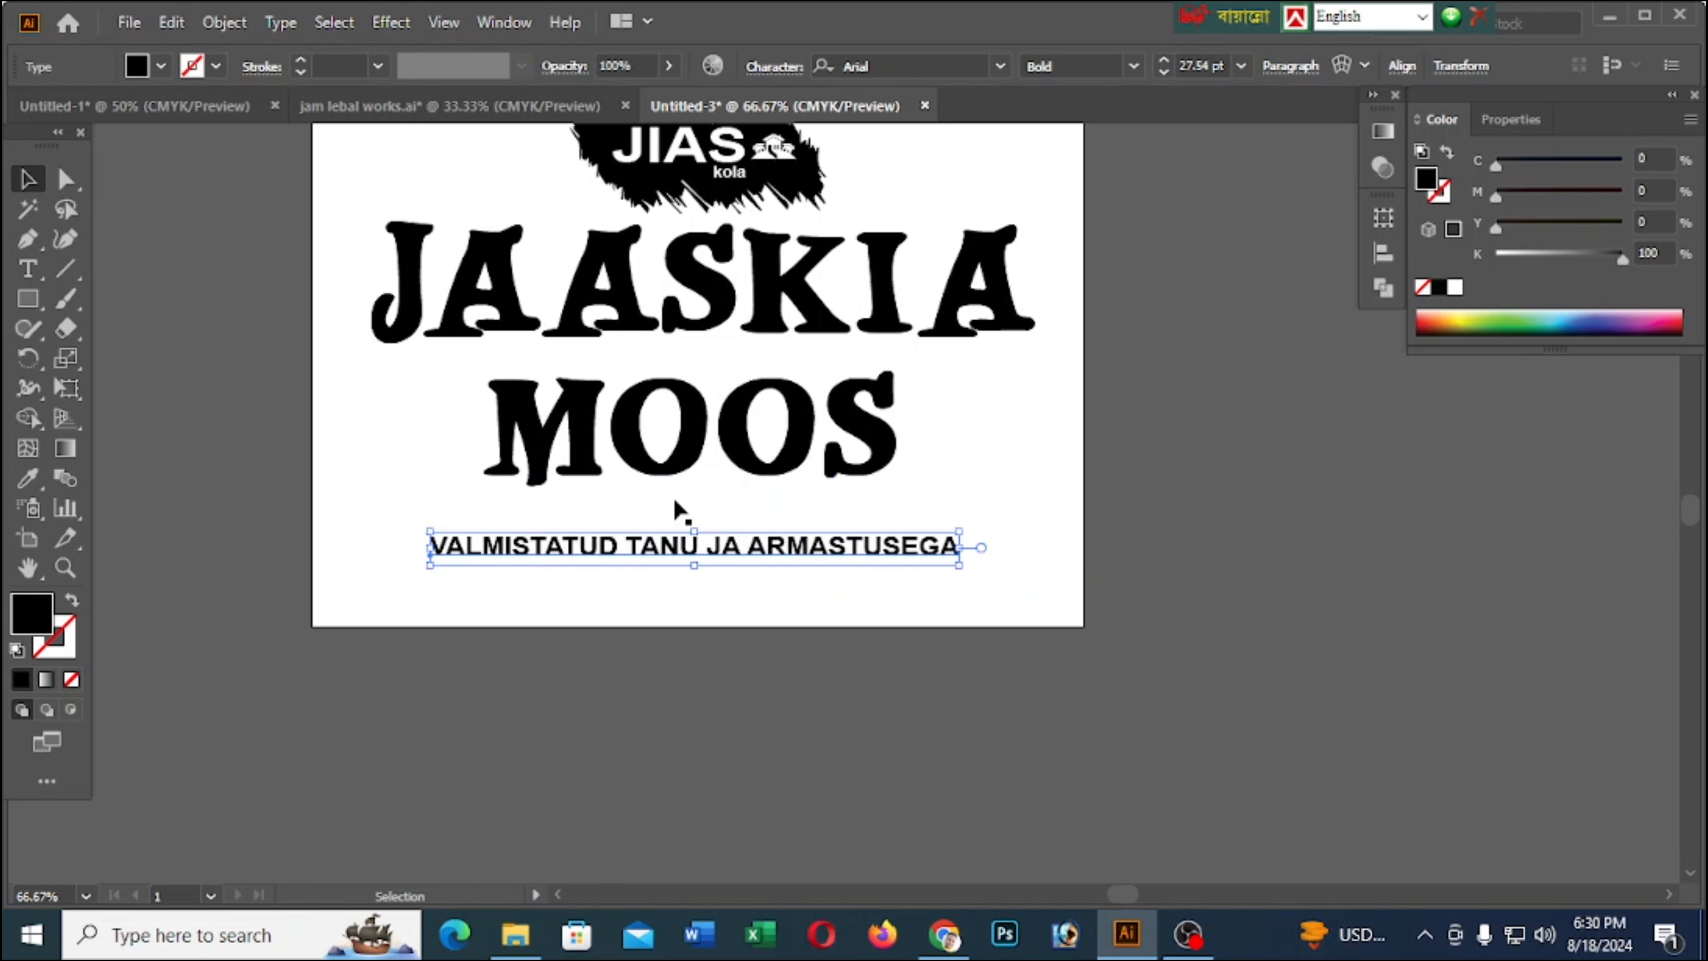
# Move MOOS down slightly and duplicate the VALMISTATUD TANU JA ARMASTUSEGA line directly below itself
pyautogui.moveTo(736, 481); pyautogui.dragTo(746, 499)
pyautogui.click(881, 683)
pyautogui.scroll(-4, 888, 511)
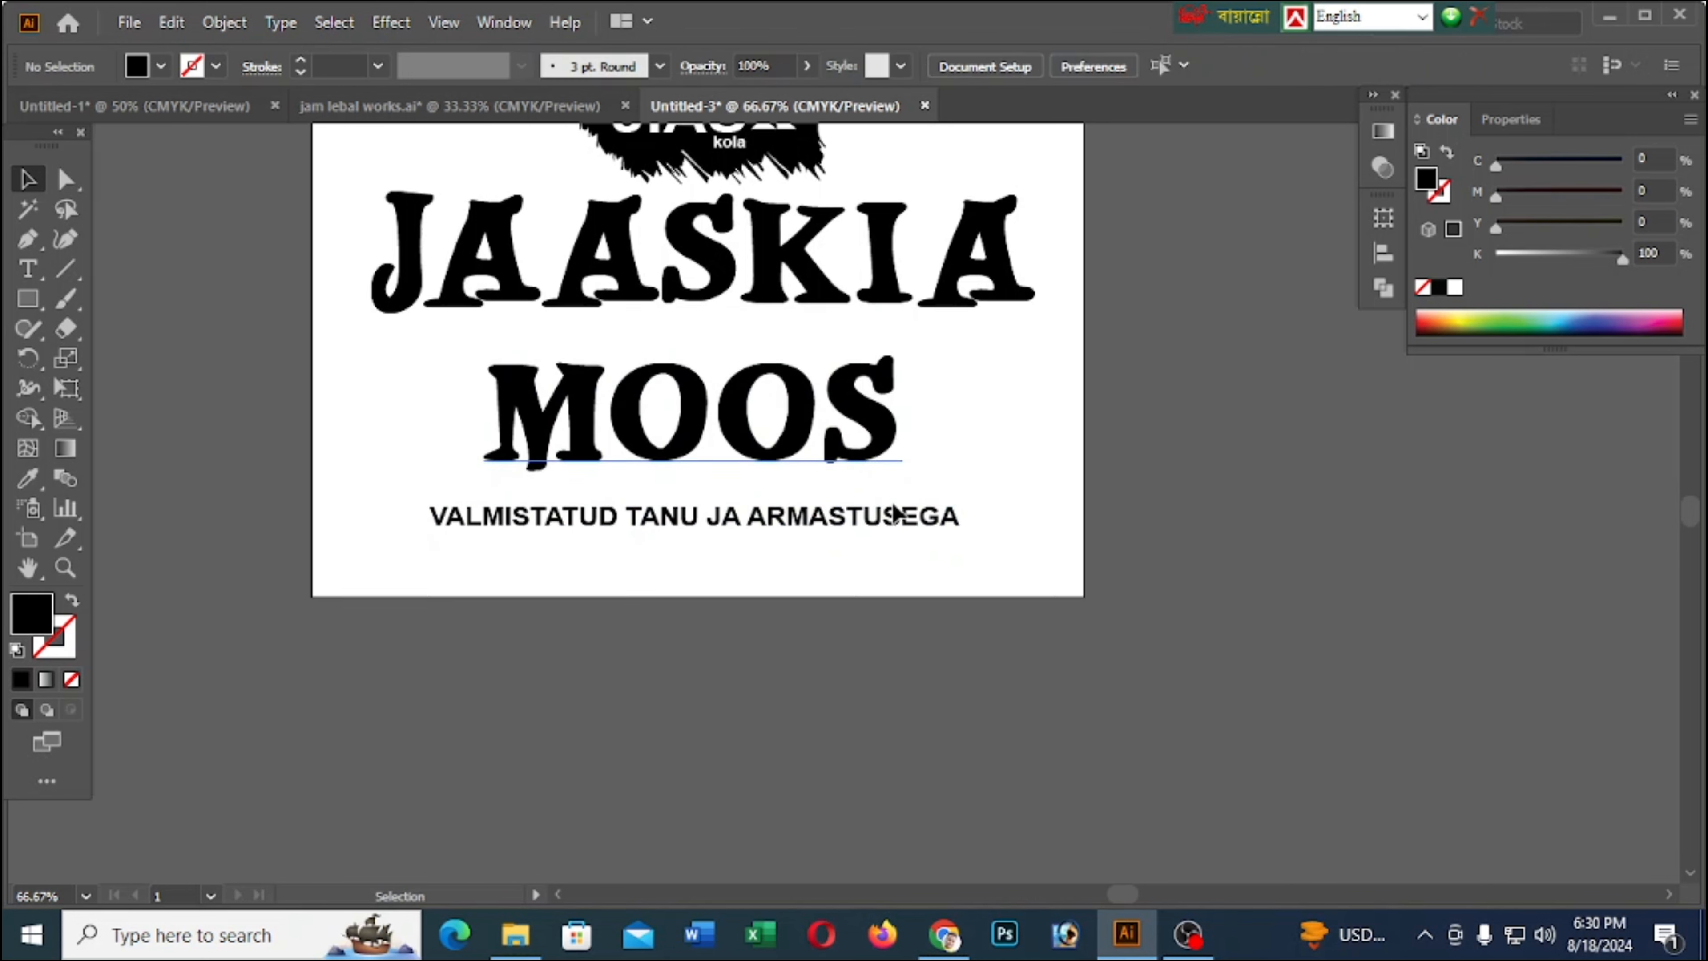
pyautogui.moveTo(852, 404); pyautogui.dragTo(847, 449)
# Copy the text LOOTUSE KULA NAISTE POOLT! from jam lebal works.ai
pyautogui.click(449, 105)
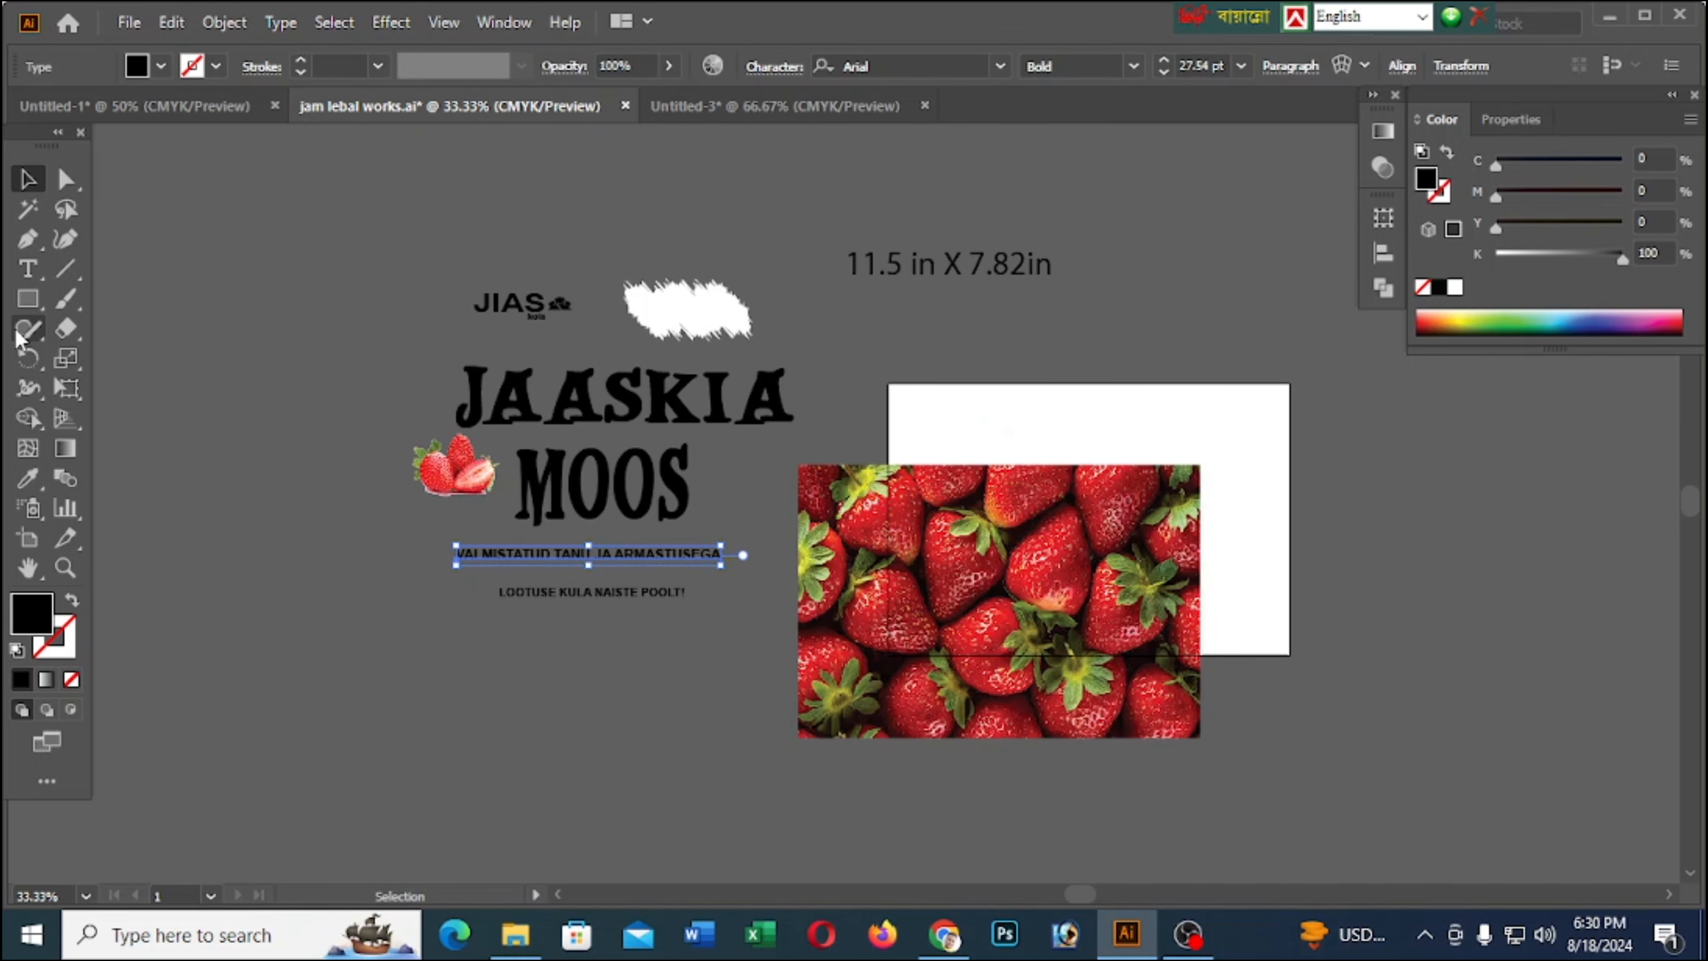
pyautogui.click(30, 275)
pyautogui.click(525, 593)
pyautogui.hotkey('ctrl', 'a')
pyautogui.hotkey('ctrl', 'c')
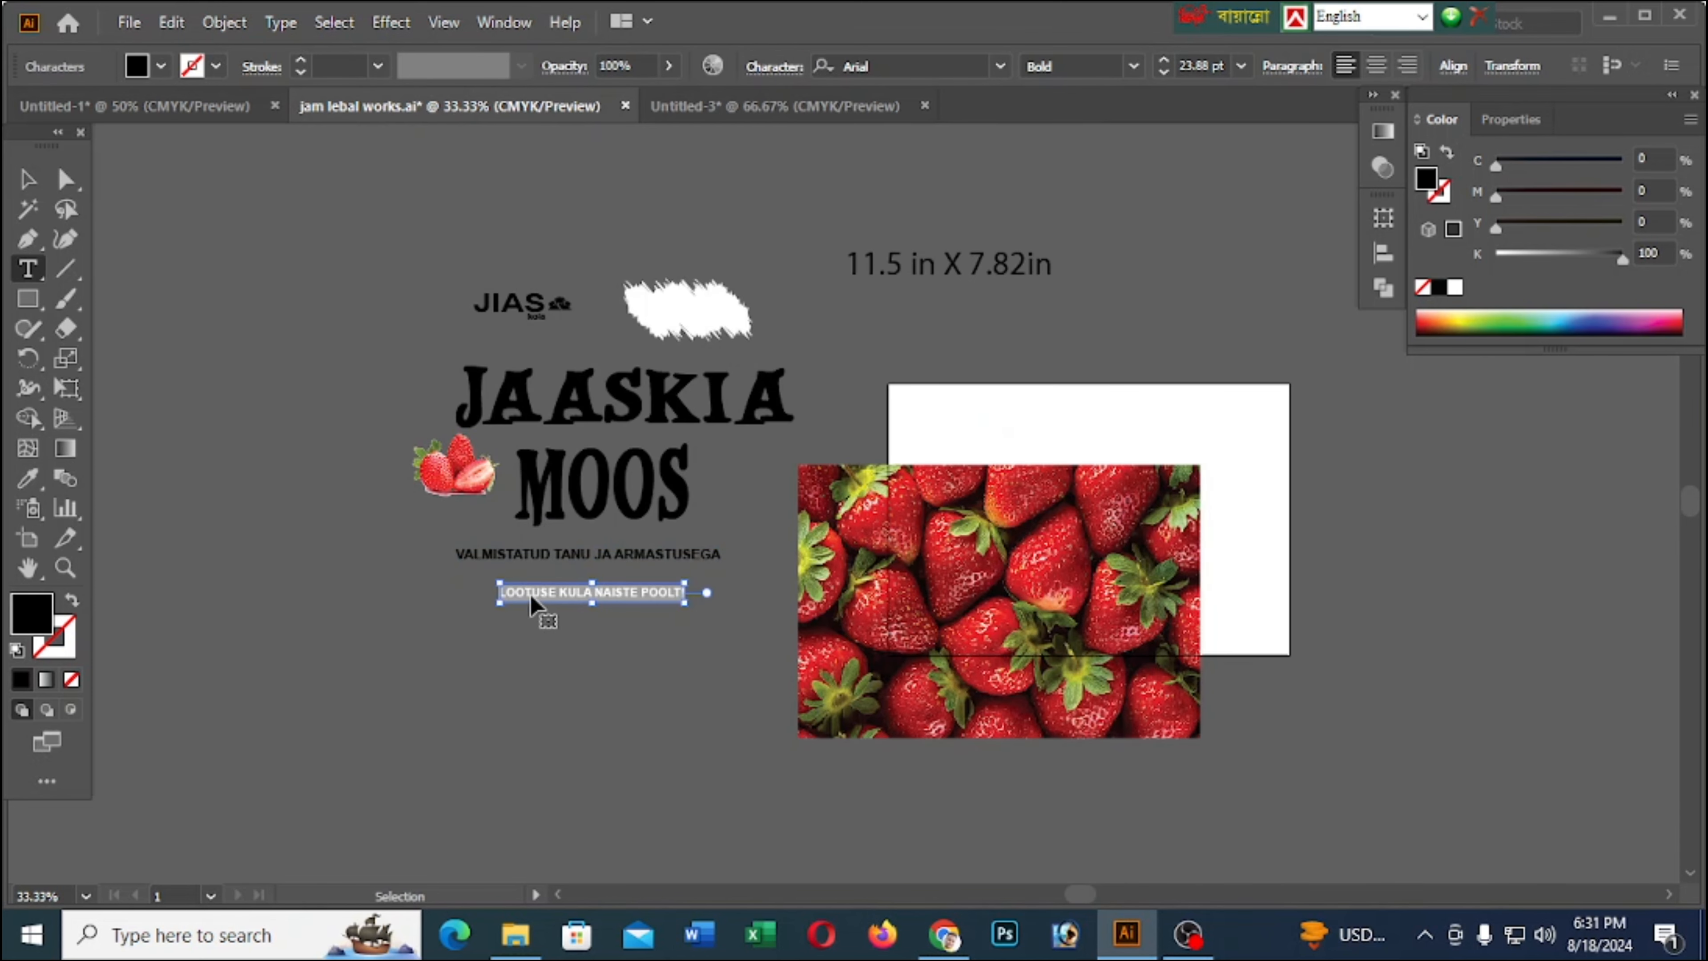
# Replace the duplicated line in the new document with the copied LOOTUSE KULA NAISTE POOLT! and shift it right to roughly centre it
pyautogui.click(773, 106)
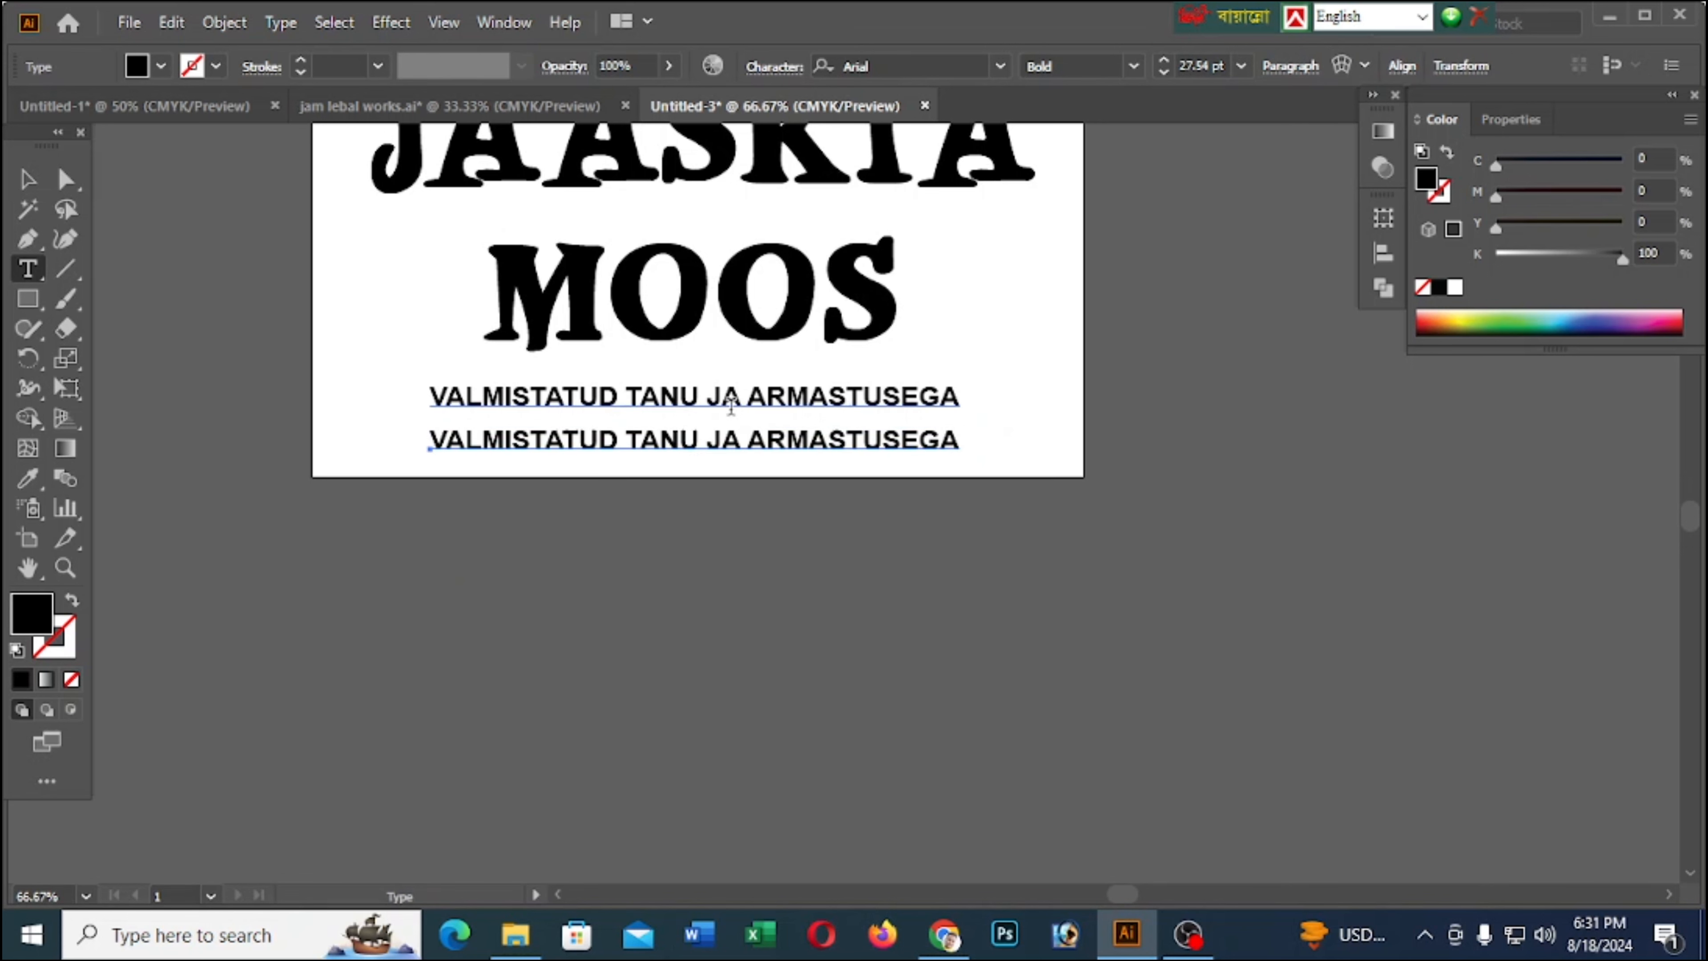
pyautogui.click(722, 431)
pyautogui.hotkey('ctrl', 'a')
pyautogui.hotkey('ctrl', 'v')
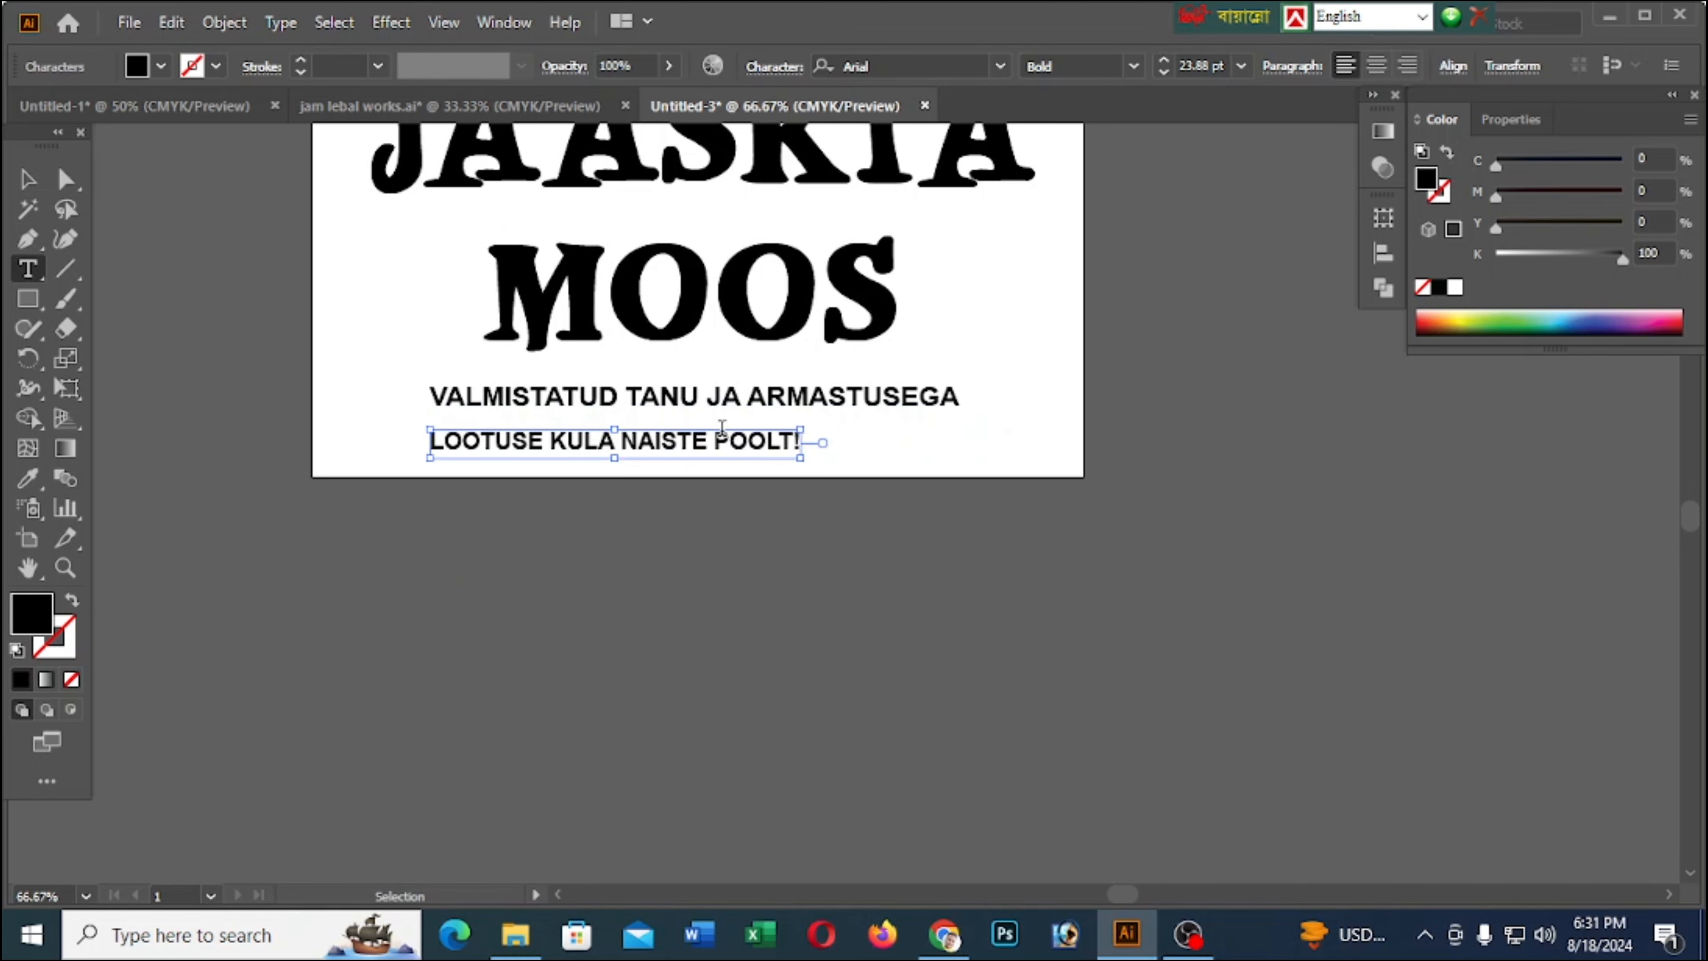
pyautogui.click(27, 178)
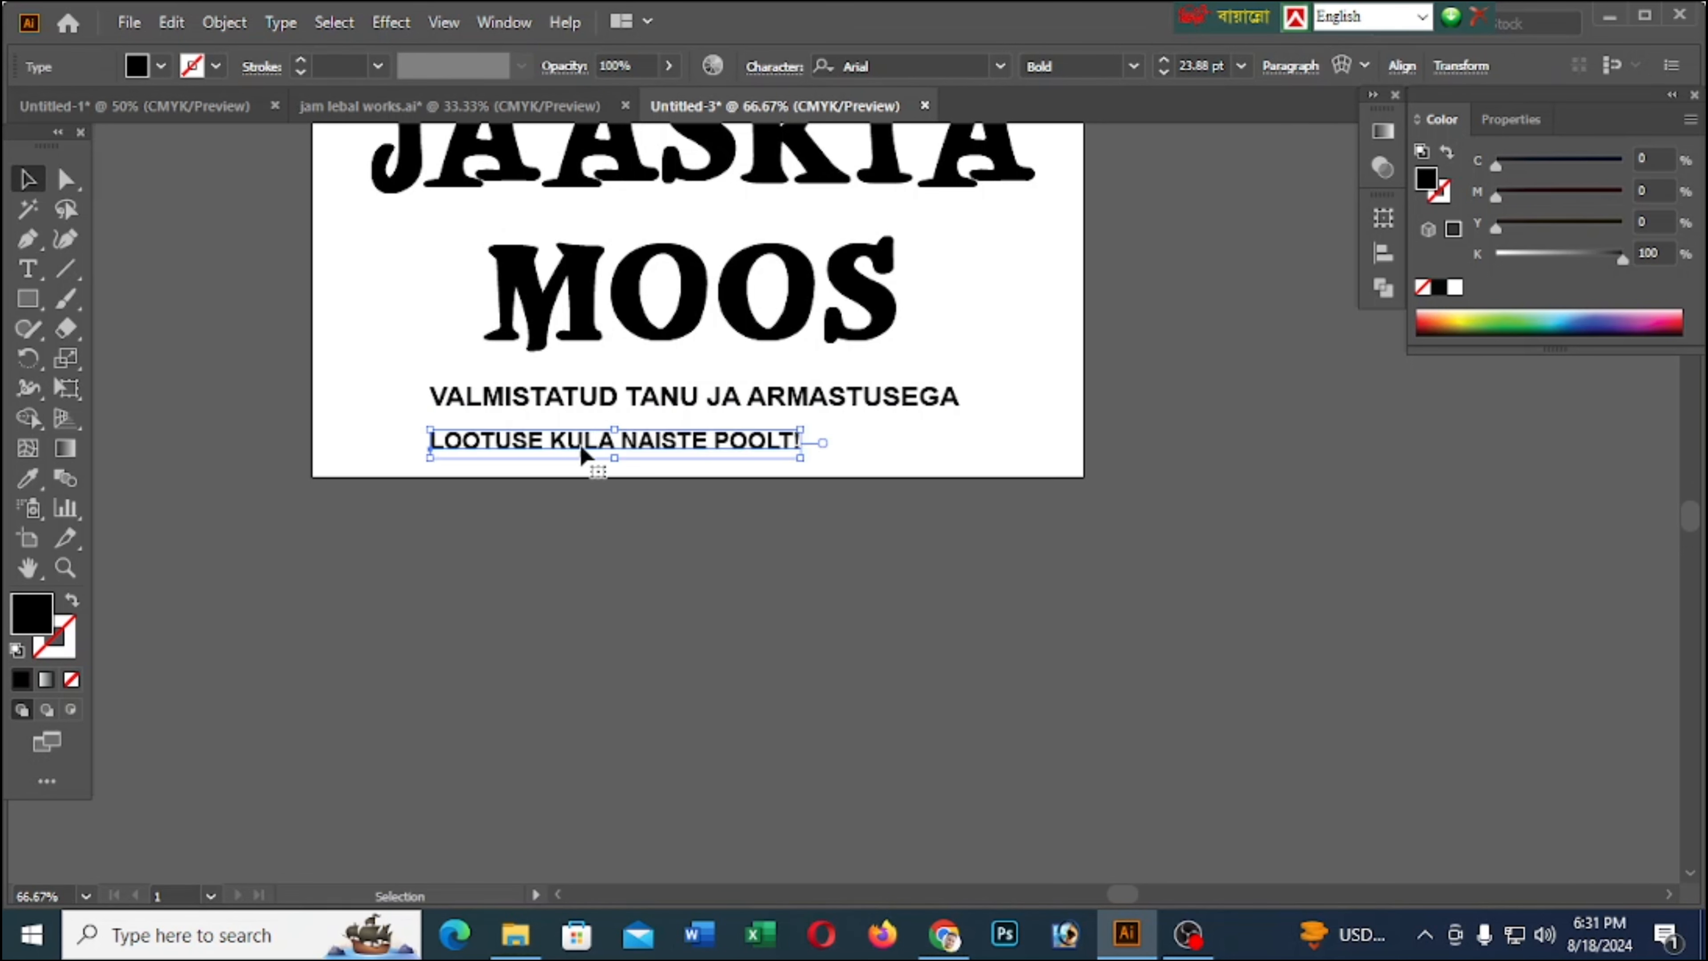
pyautogui.moveTo(581, 451); pyautogui.dragTo(677, 452)
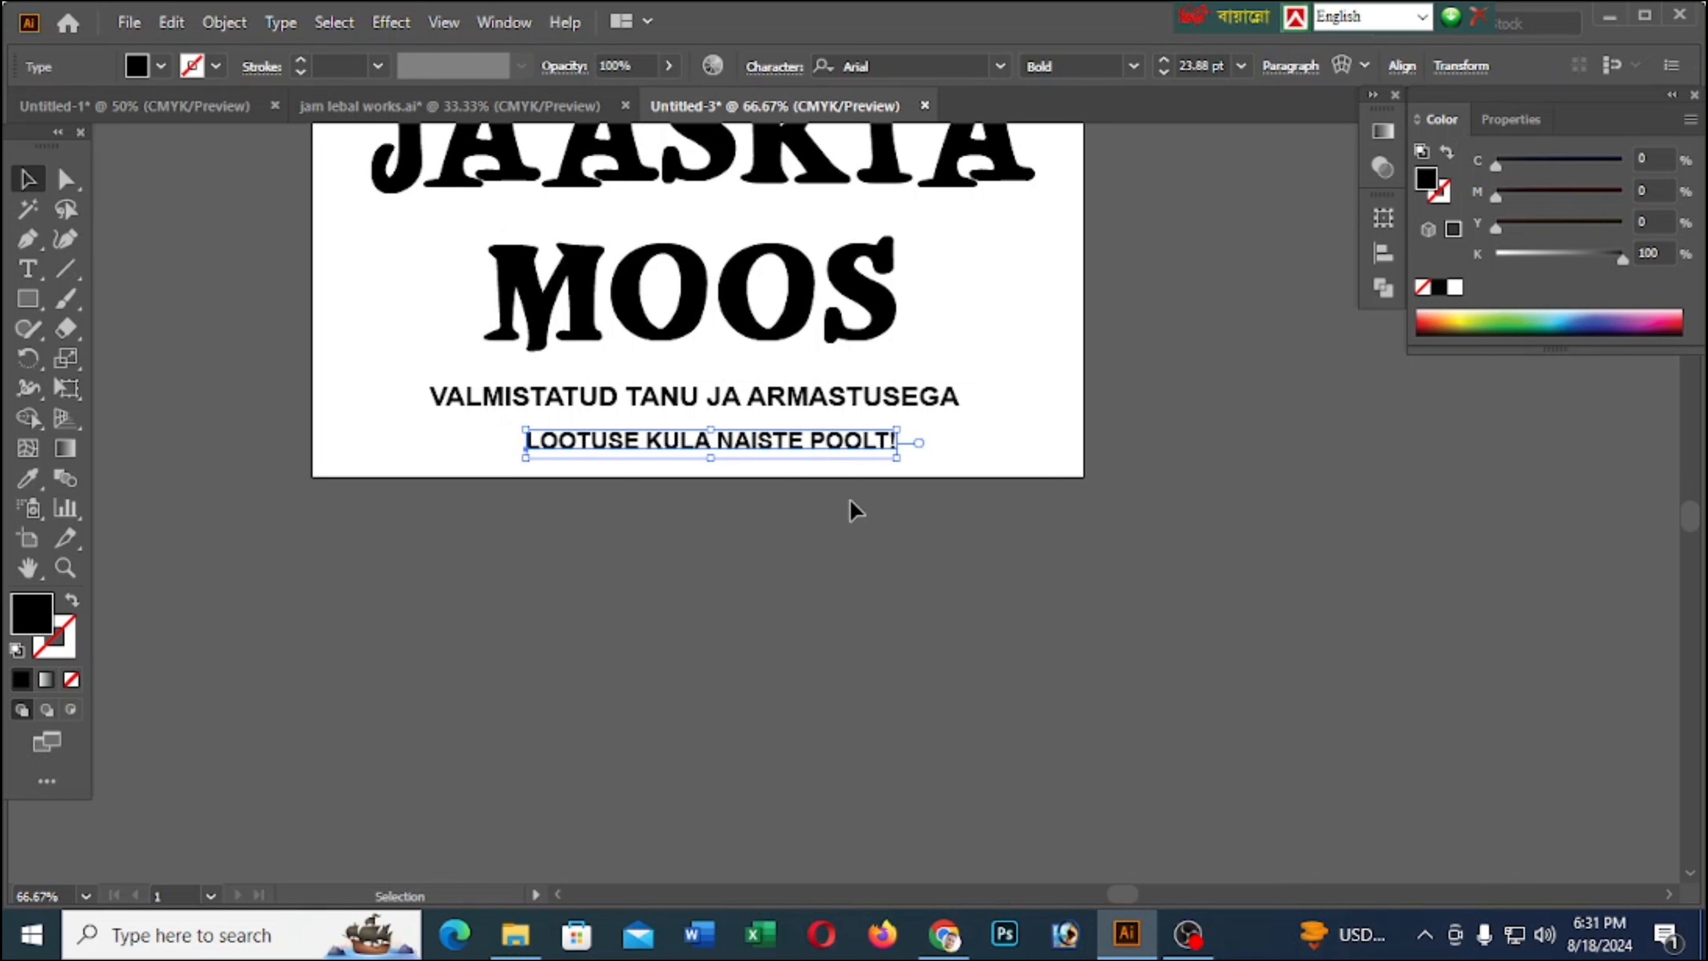
# Align the two small text lines on their horizontal centres and nudge them slightly left
pyautogui.keyDown('shift'); pyautogui.click(775, 404); pyautogui.keyUp('shift')
pyautogui.click(1469, 67)
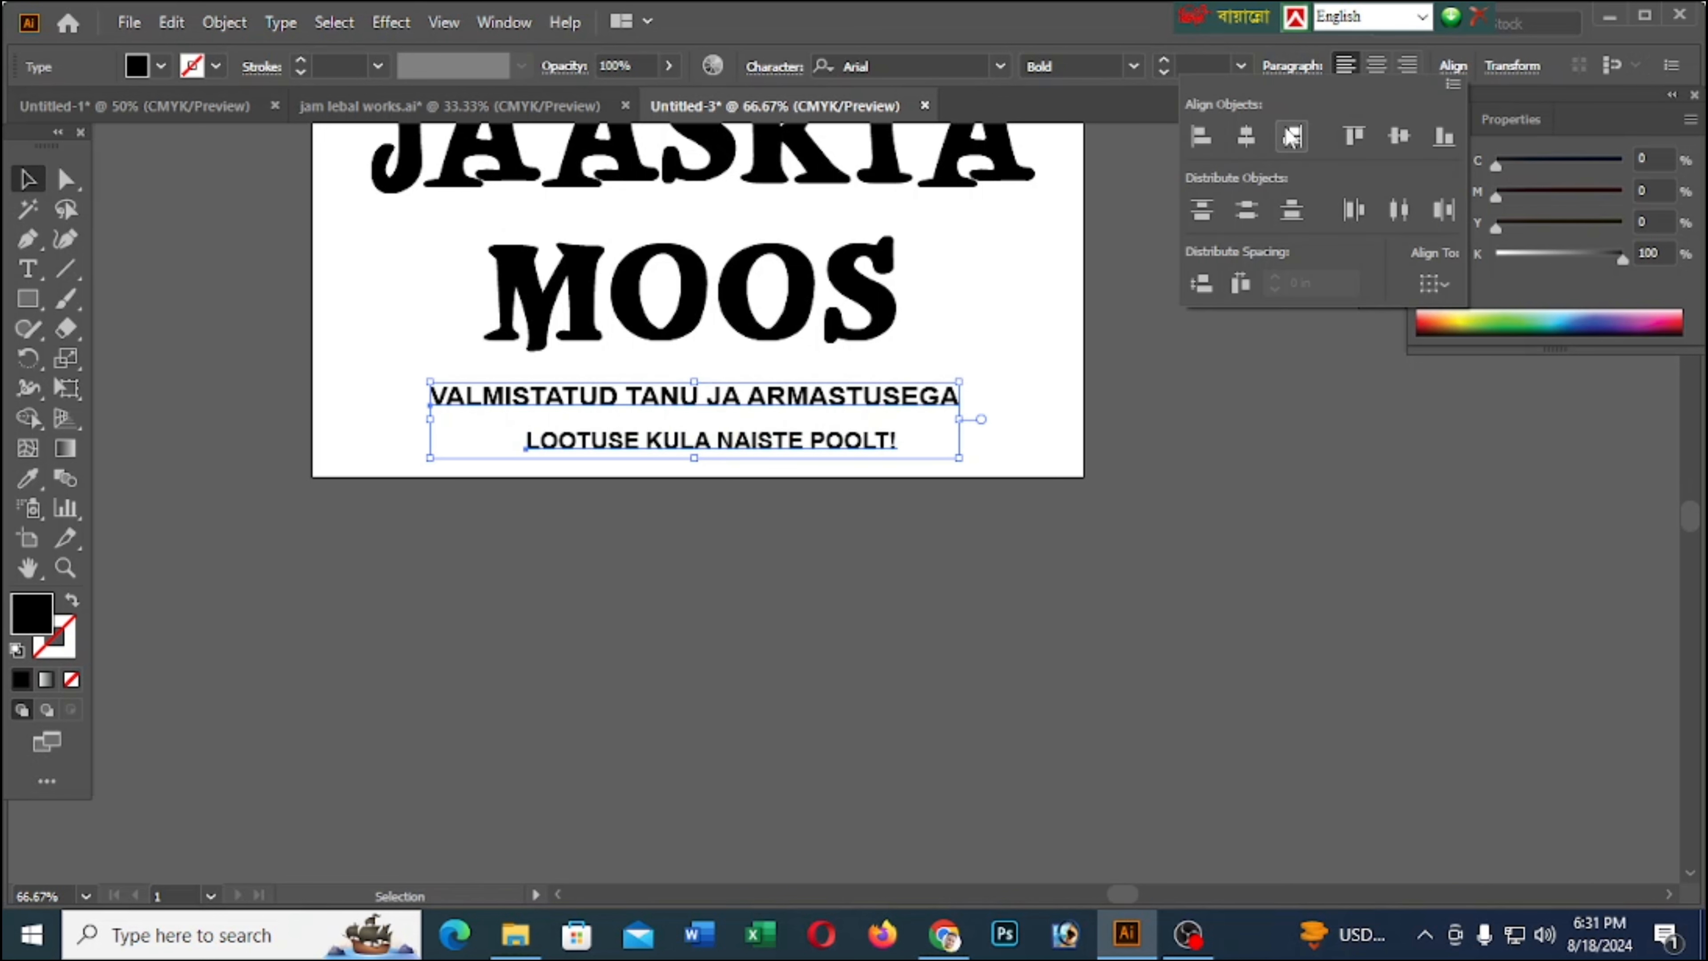
pyautogui.click(1246, 137)
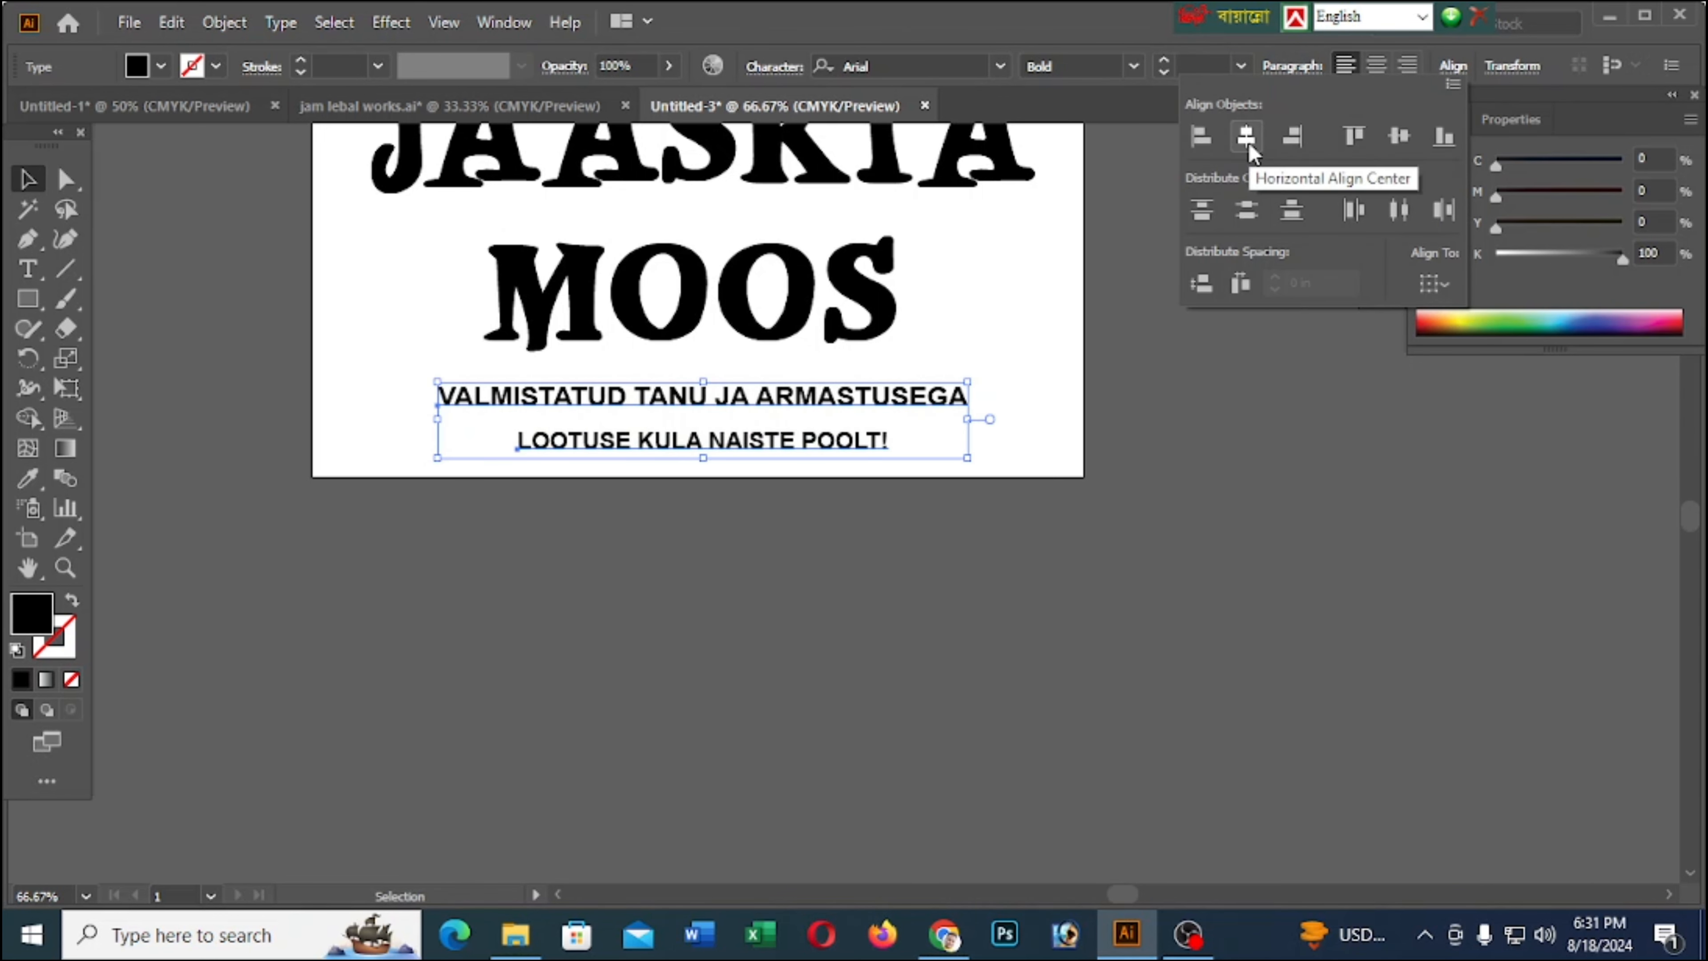
pyautogui.click(1009, 531)
pyautogui.press('Left')
pyautogui.press('Left')
pyautogui.press('Left')
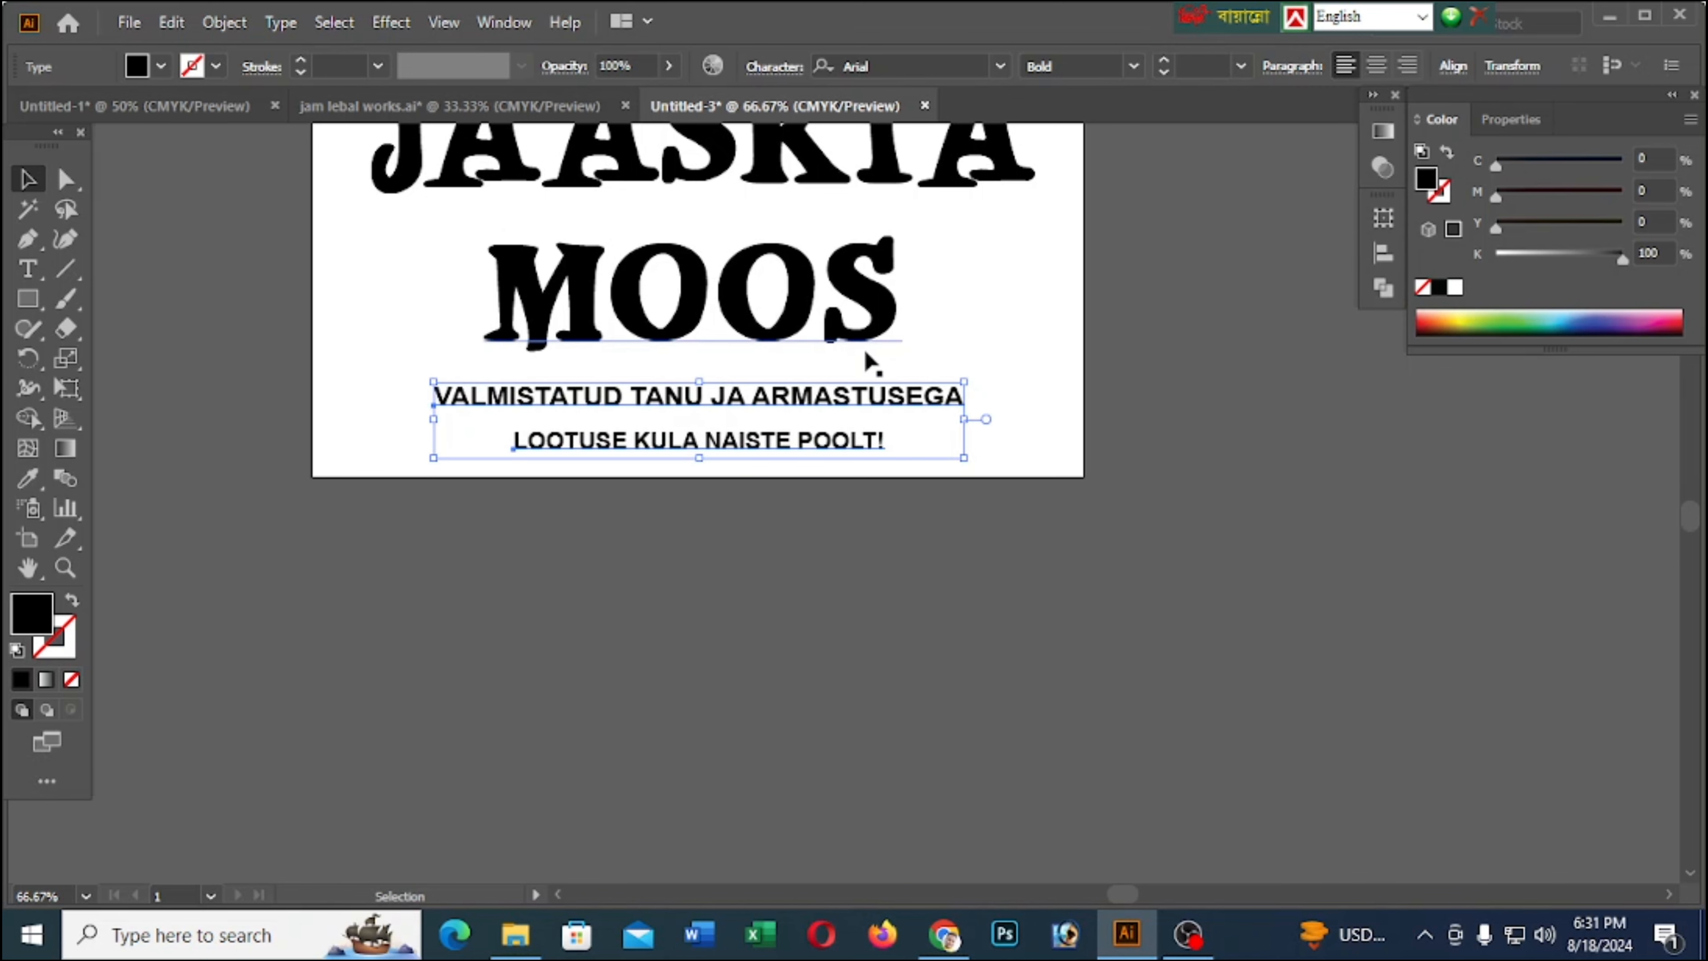
# Align JAASKIA, MOOS and the two small text lines on a common horizontal centre
pyautogui.keyDown('shift'); pyautogui.click(869, 355); pyautogui.keyUp('shift')
pyautogui.scroll(3, 872, 373)
pyautogui.keyDown('shift'); pyautogui.click(873, 353); pyautogui.keyUp('shift')
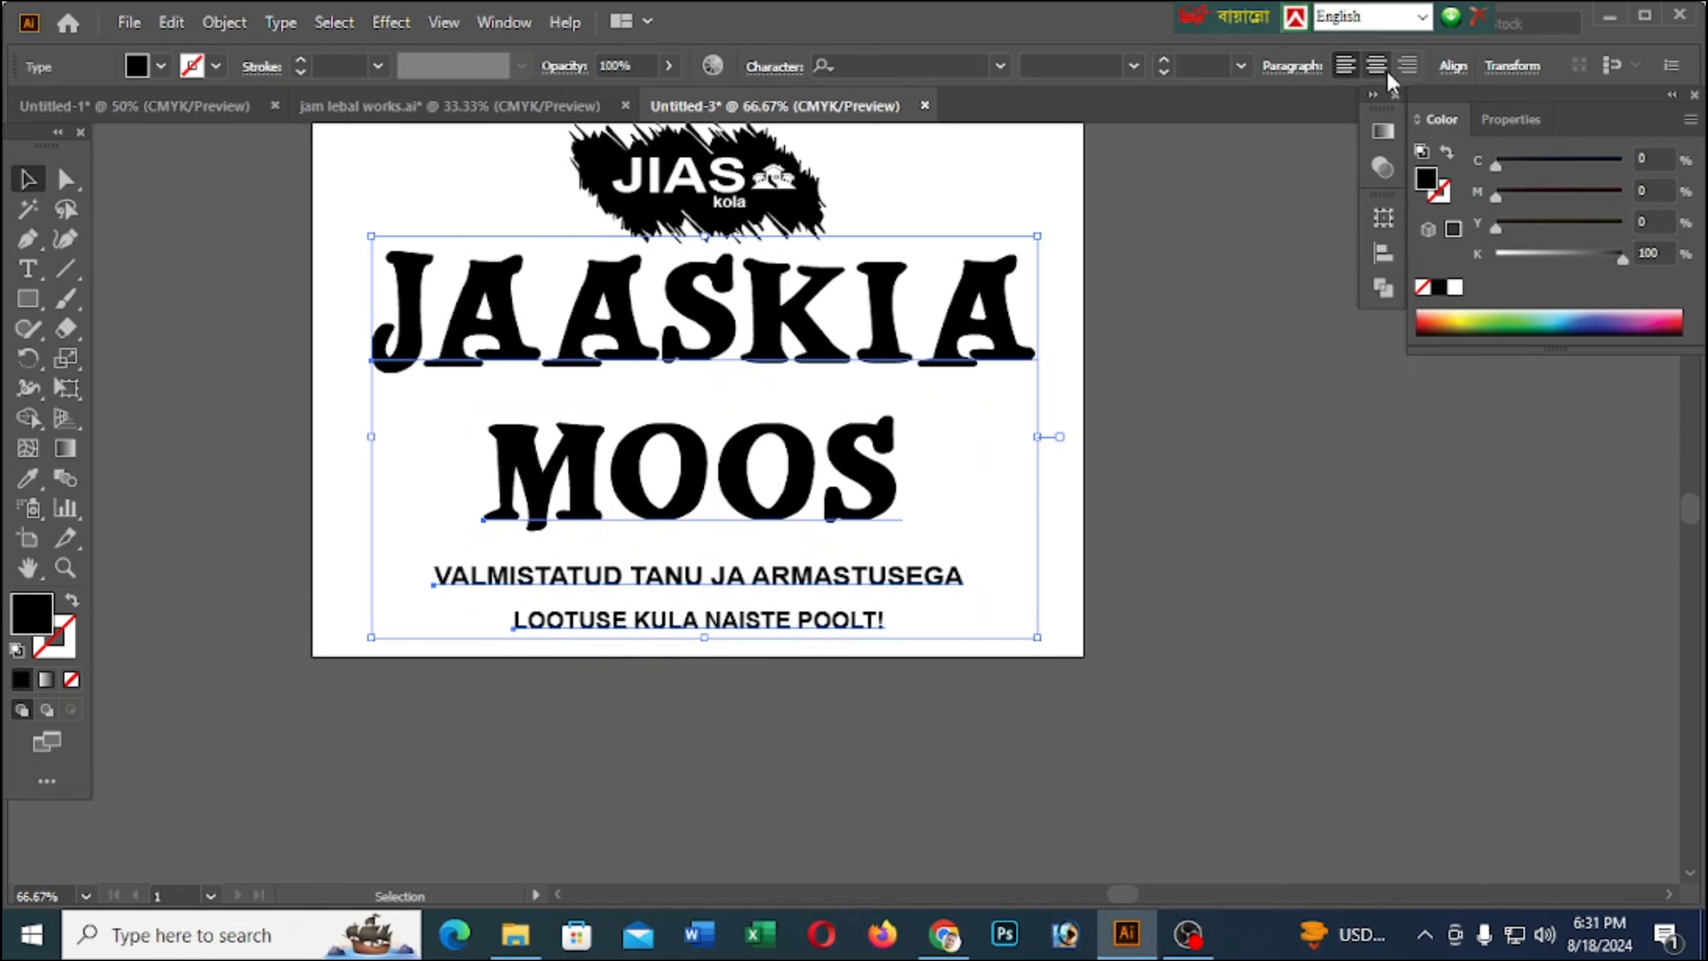
pyautogui.click(1453, 65)
pyautogui.click(1246, 137)
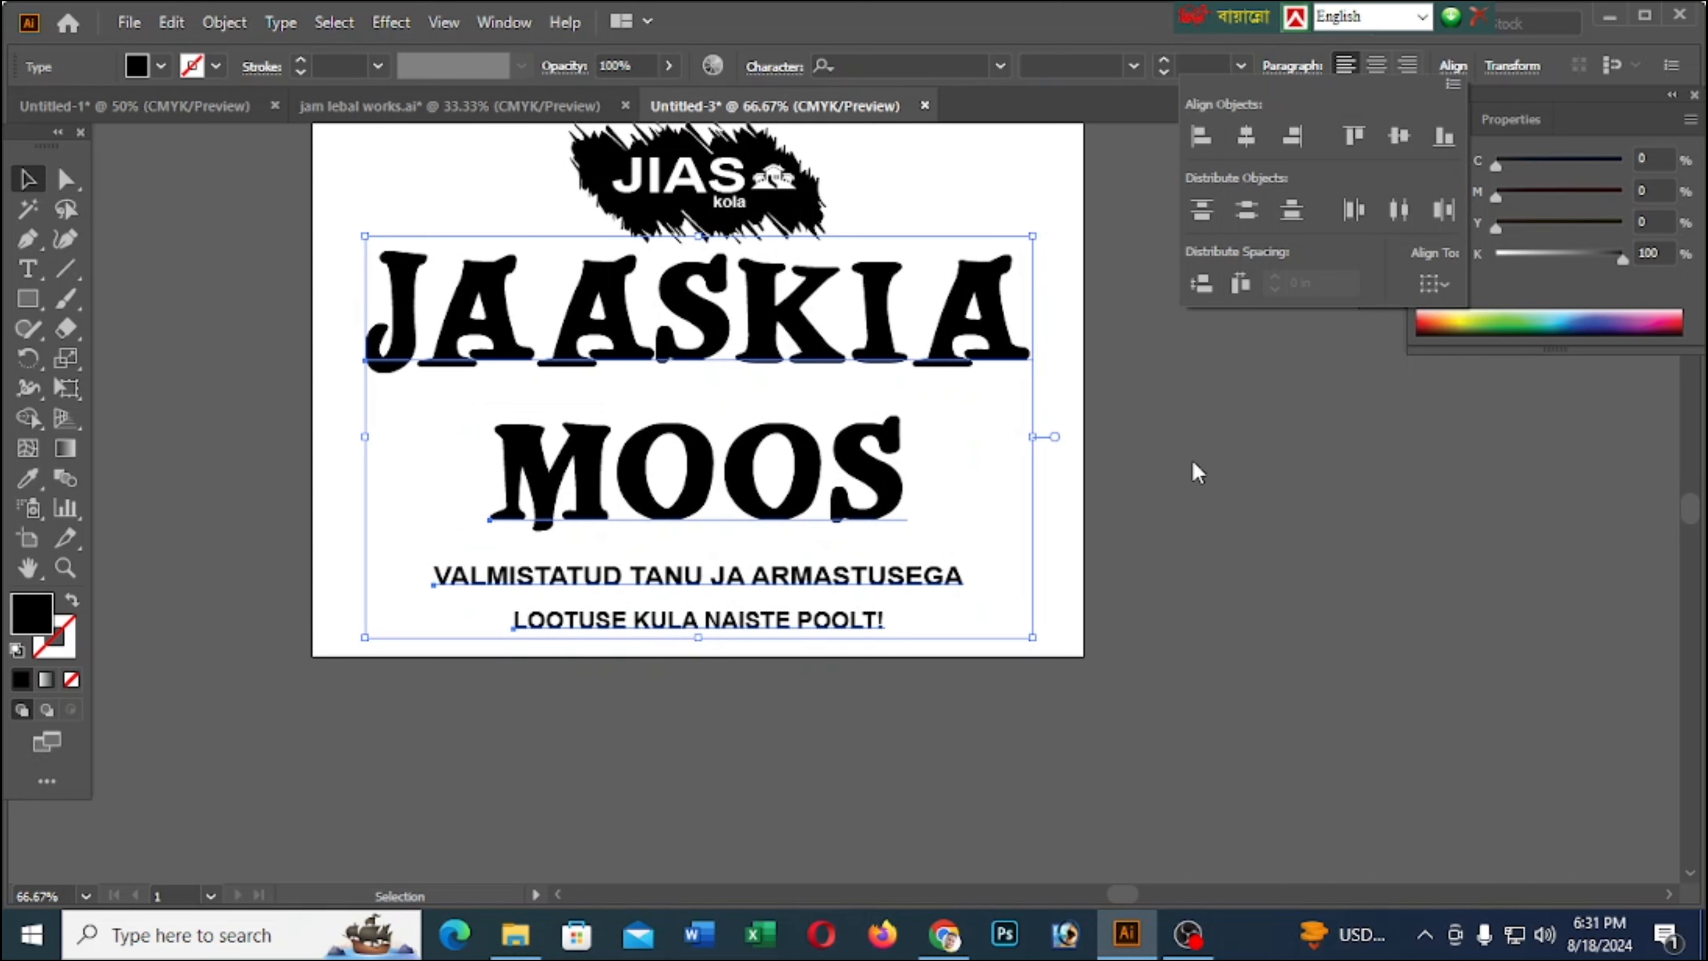
pyautogui.click(1194, 483)
# Draw a black circle with the Ellipse tool and place it in the space left of MOOS
pyautogui.scroll(-1, 713, 485)
pyautogui.scroll(2, 713, 485)
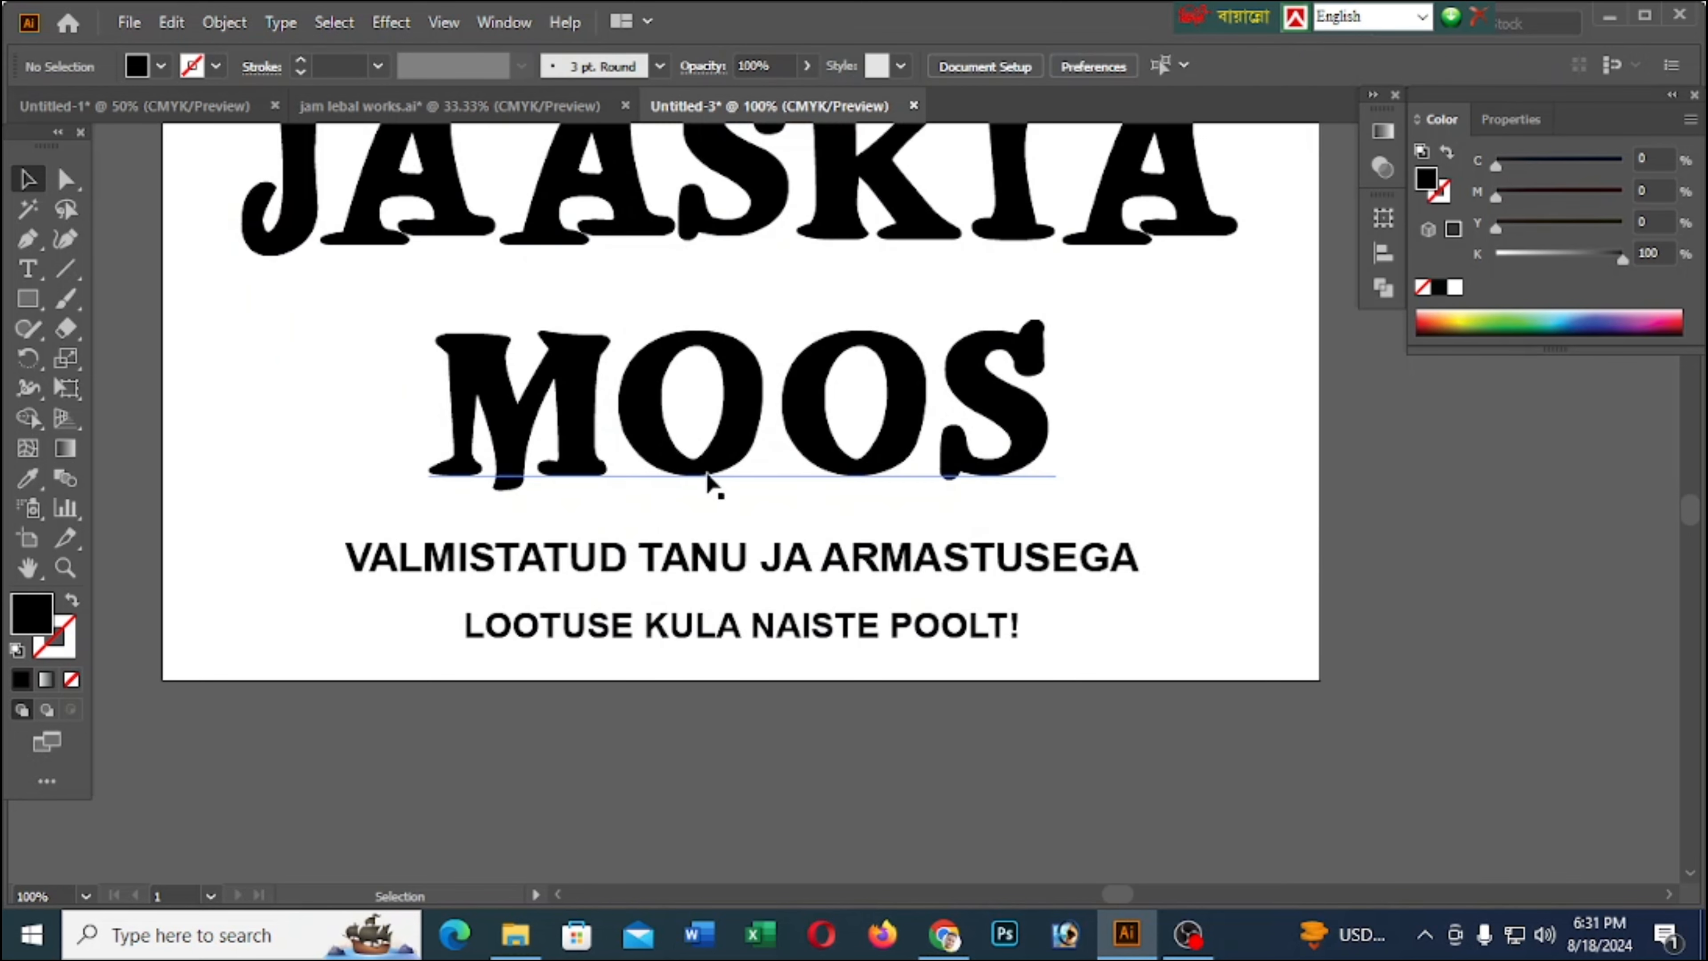
pyautogui.scroll(-1, 715, 471)
pyautogui.moveTo(26, 298); pyautogui.dragTo(111, 366)
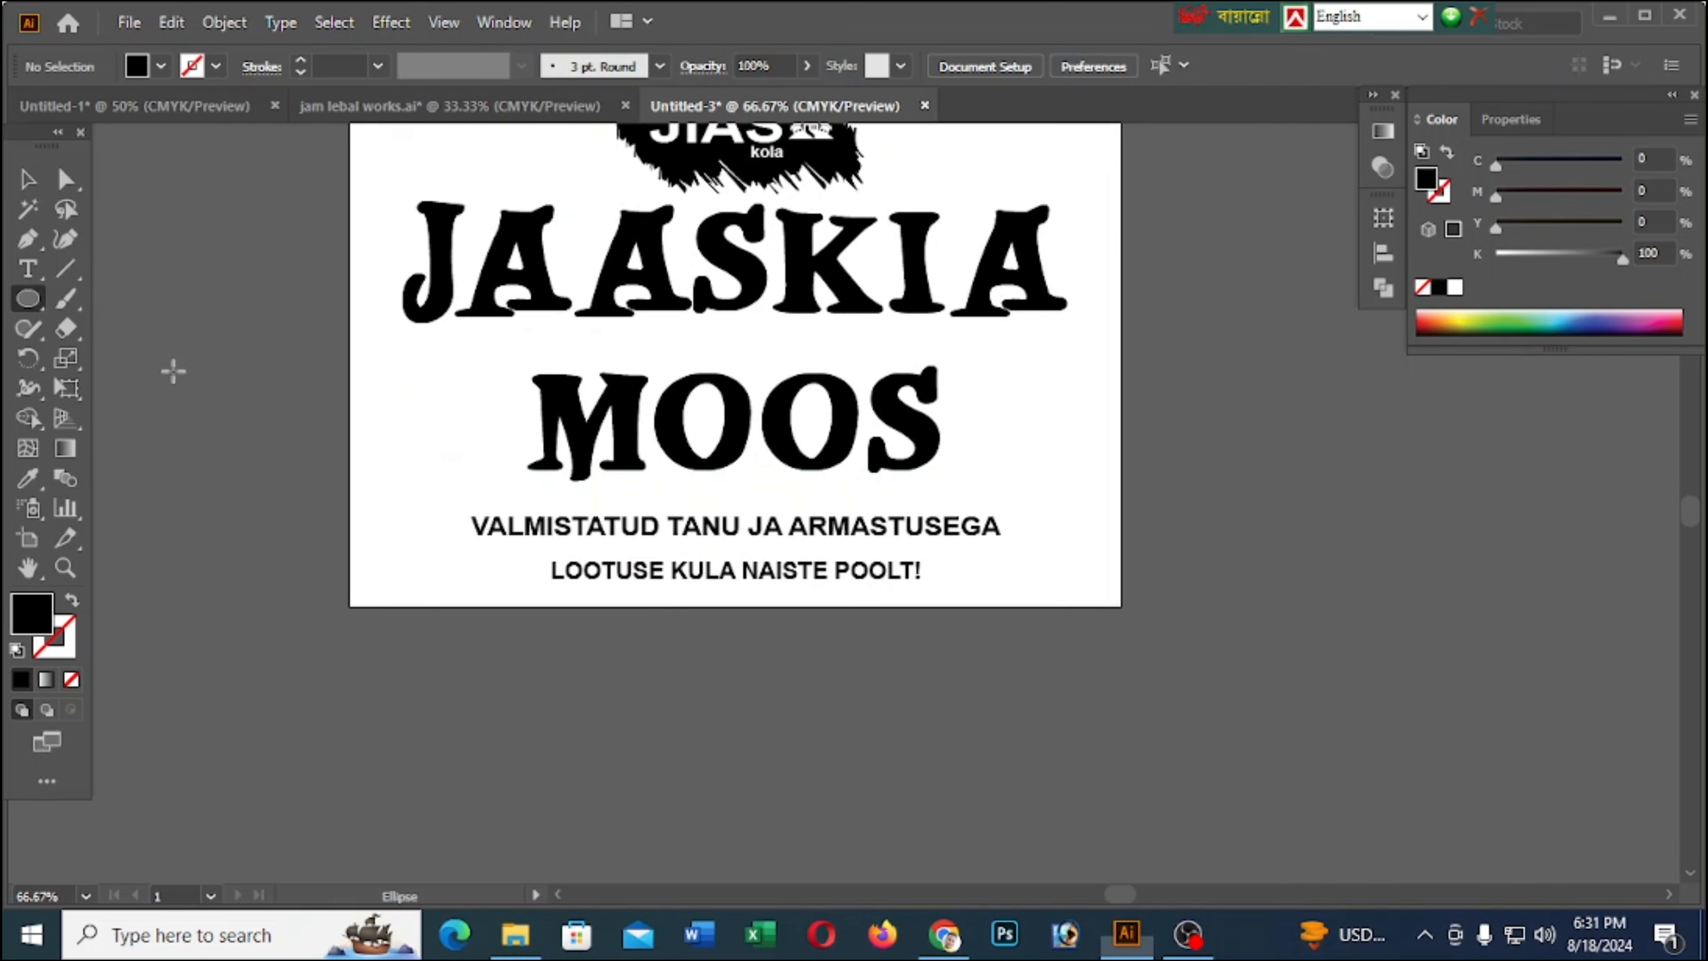
pyautogui.moveTo(390, 383); pyautogui.dragTo(579, 570)
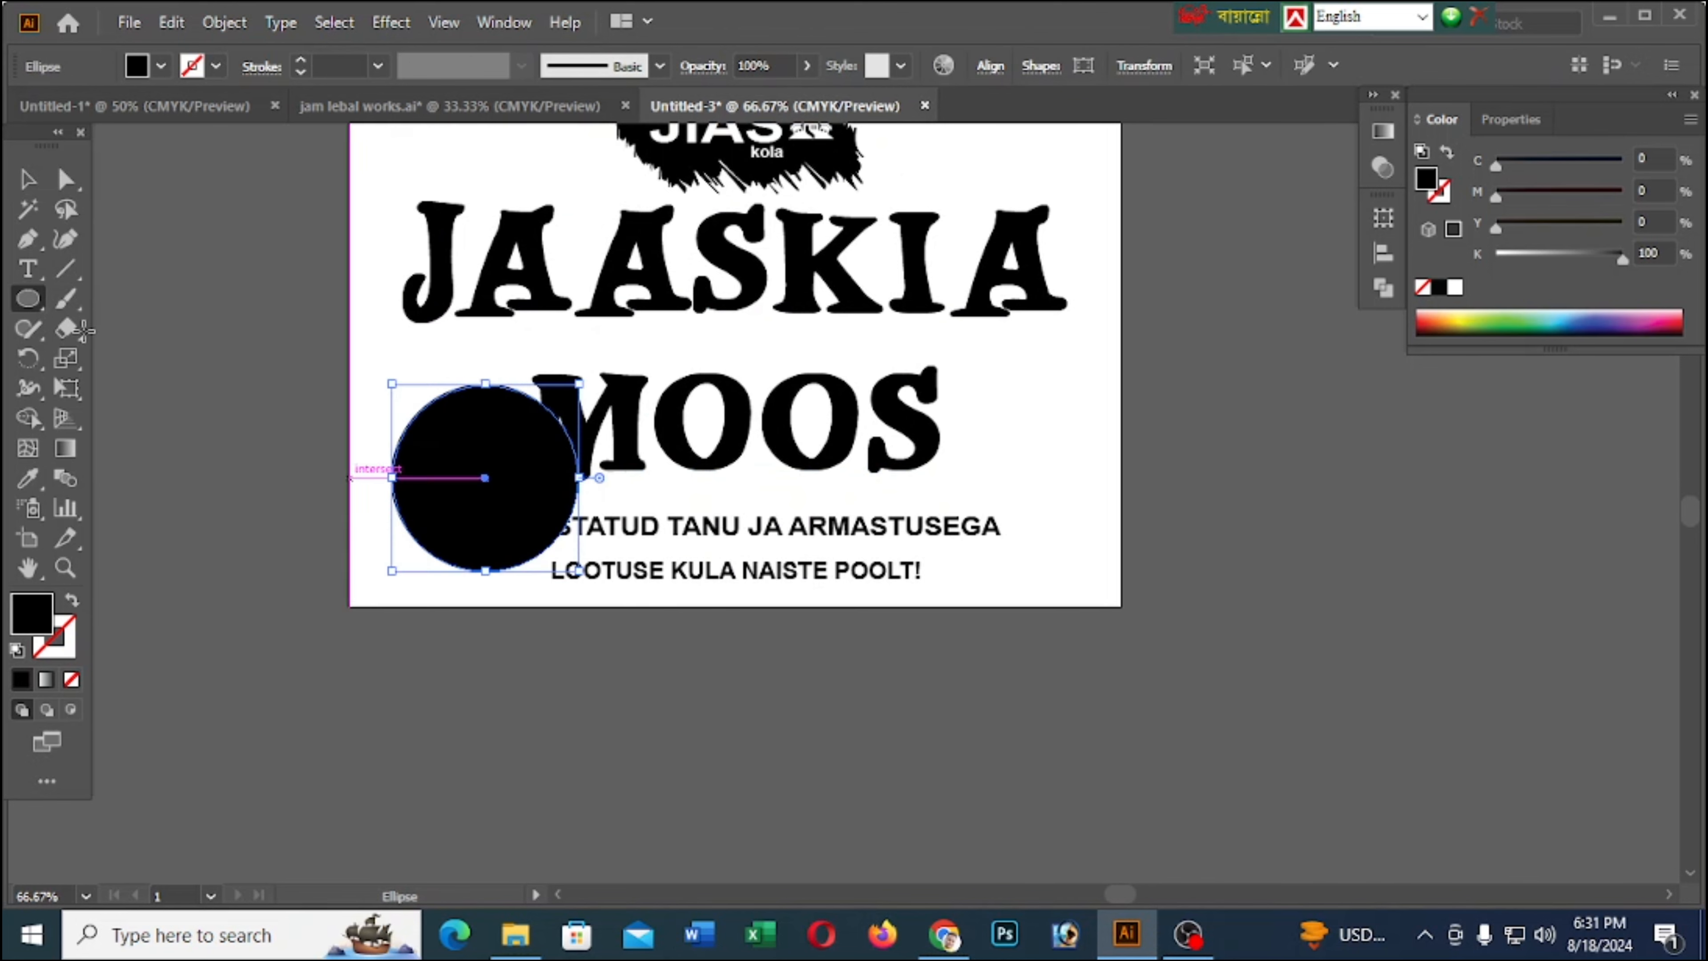
pyautogui.press('v')
pyautogui.scroll(1, 316, 315)
pyautogui.moveTo(469, 508); pyautogui.dragTo(431, 447)
# Shrink the circle proportionally so it fits between the artboard edge and MOOS, and shift it slightly up
pyautogui.scroll(2, 430, 448)
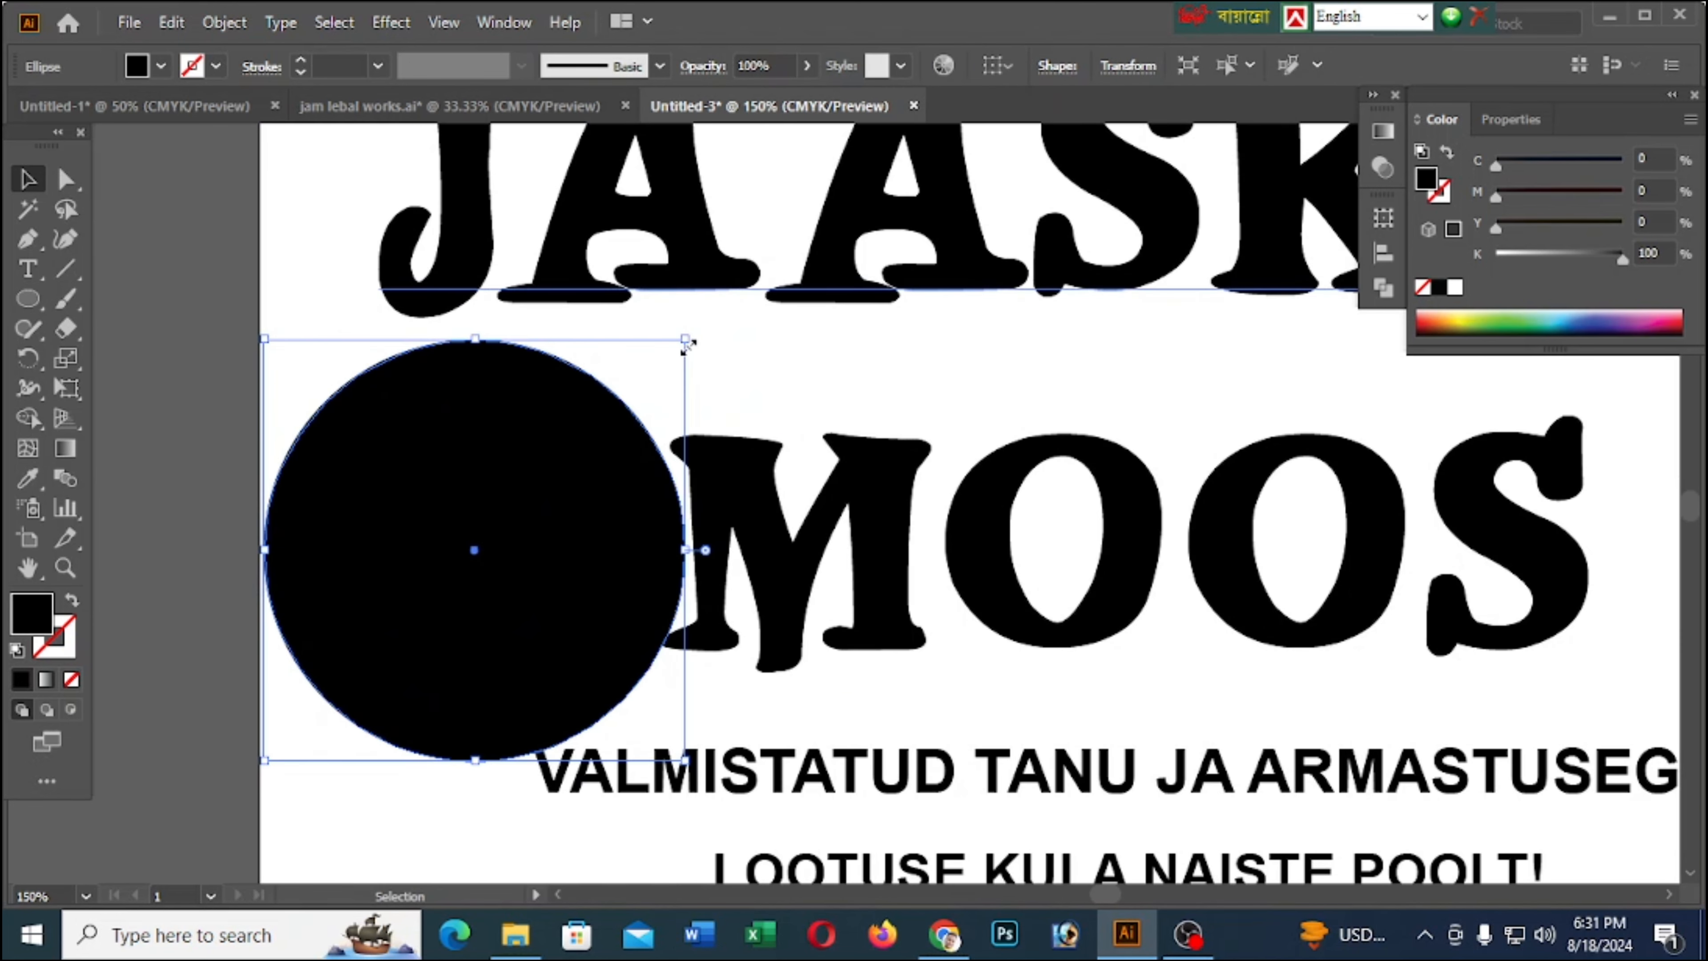
pyautogui.moveTo(685, 344); pyautogui.dragTo(661, 365)
pyautogui.moveTo(547, 511); pyautogui.dragTo(546, 497)
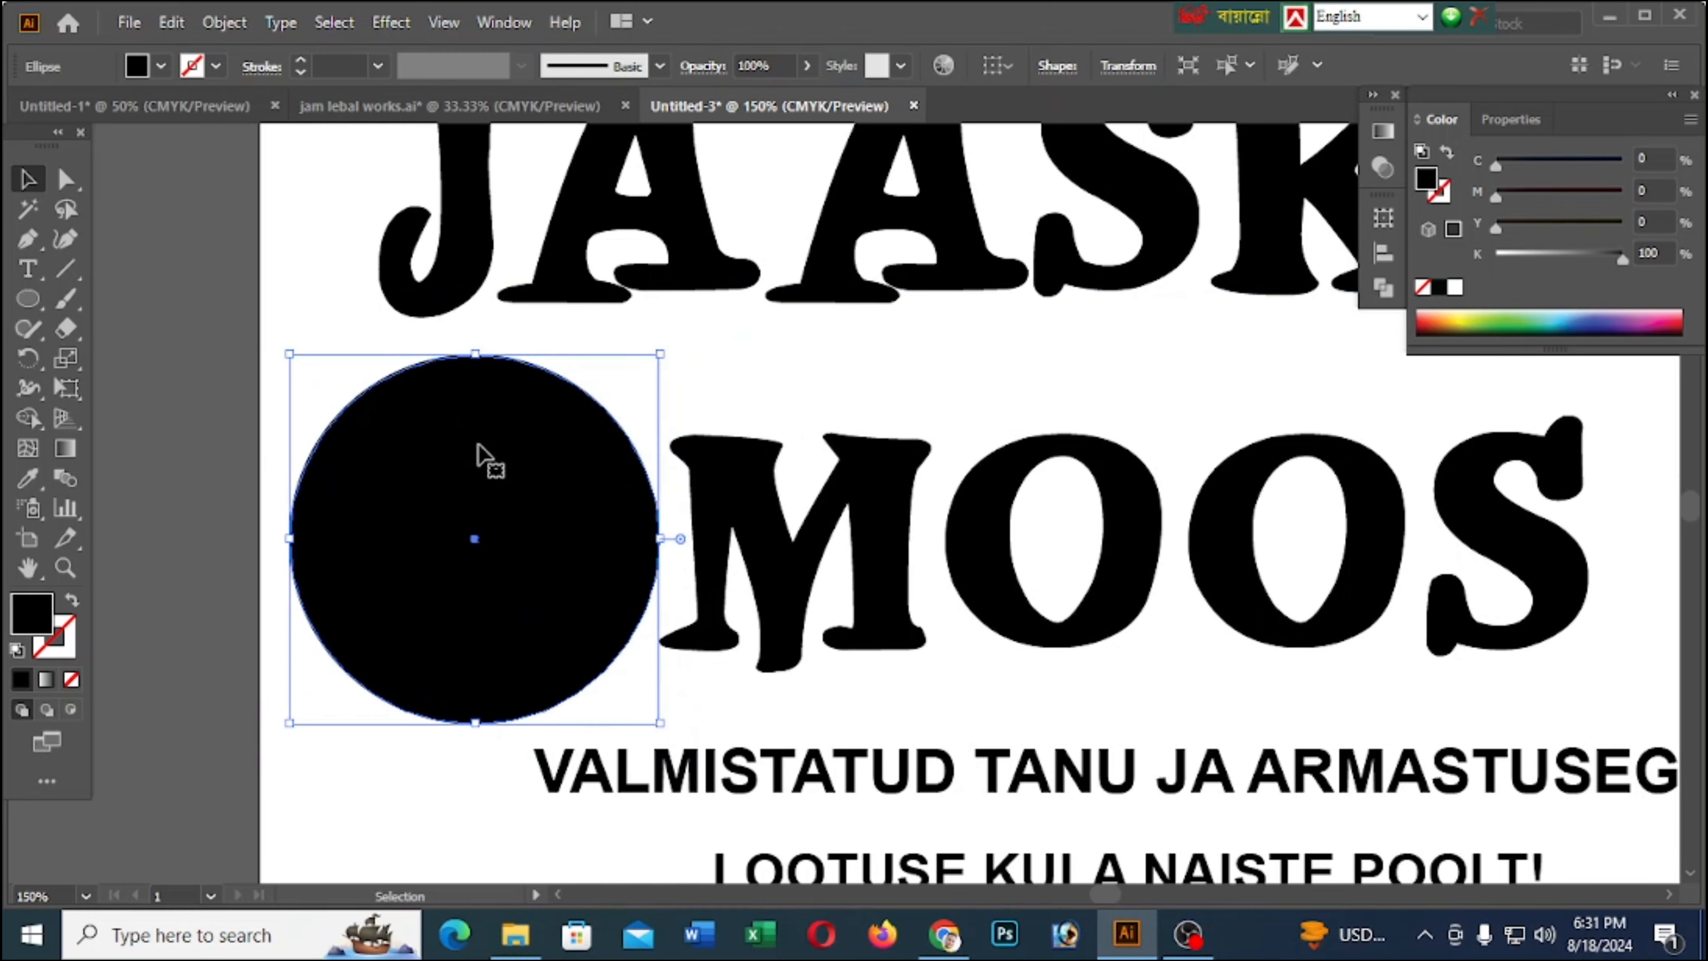
# Duplicate the circle horizontally to the opposite side of MOOS
pyautogui.scroll(-3, 449, 391)
pyautogui.scroll(1, 582, 549)
pyautogui.moveTo(446, 434); pyautogui.dragTo(1030, 436)
pyautogui.click(1231, 618)
pyautogui.scroll(2, 1030, 713)
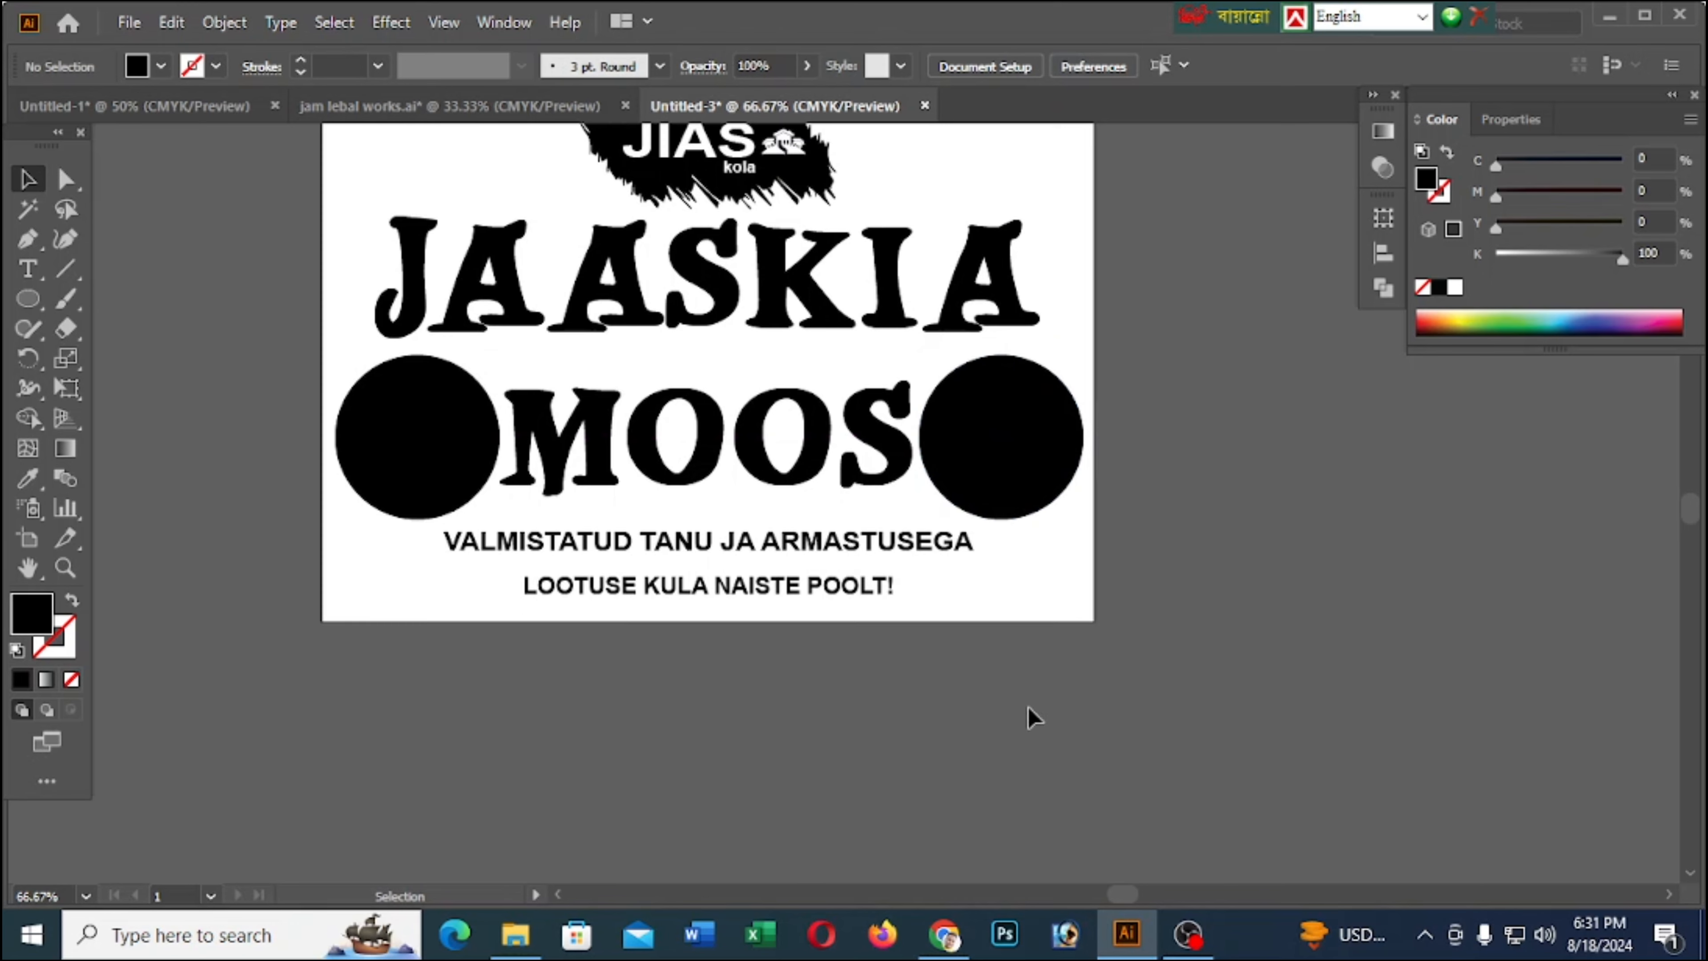
# Stretch MOOS taller to about 191 pt and nudge it up so it sits between the two circles
pyautogui.scroll(-1, 1140, 488)
pyautogui.scroll(1, 724, 496)
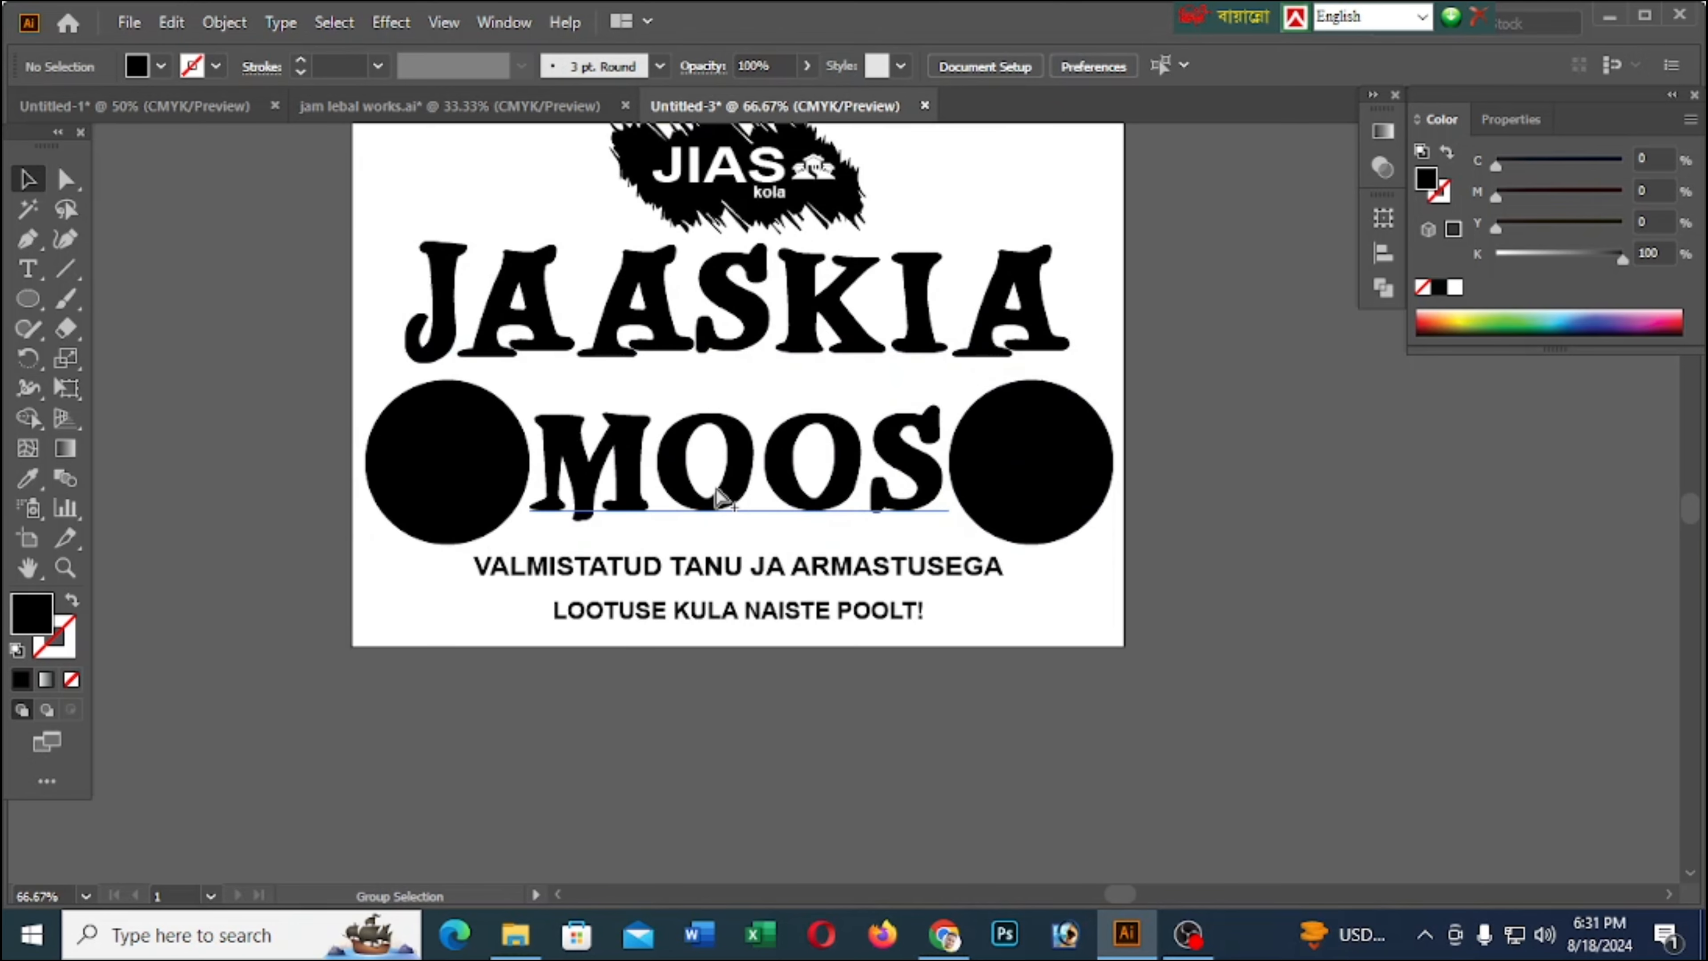
pyautogui.moveTo(731, 494); pyautogui.dragTo(737, 560)
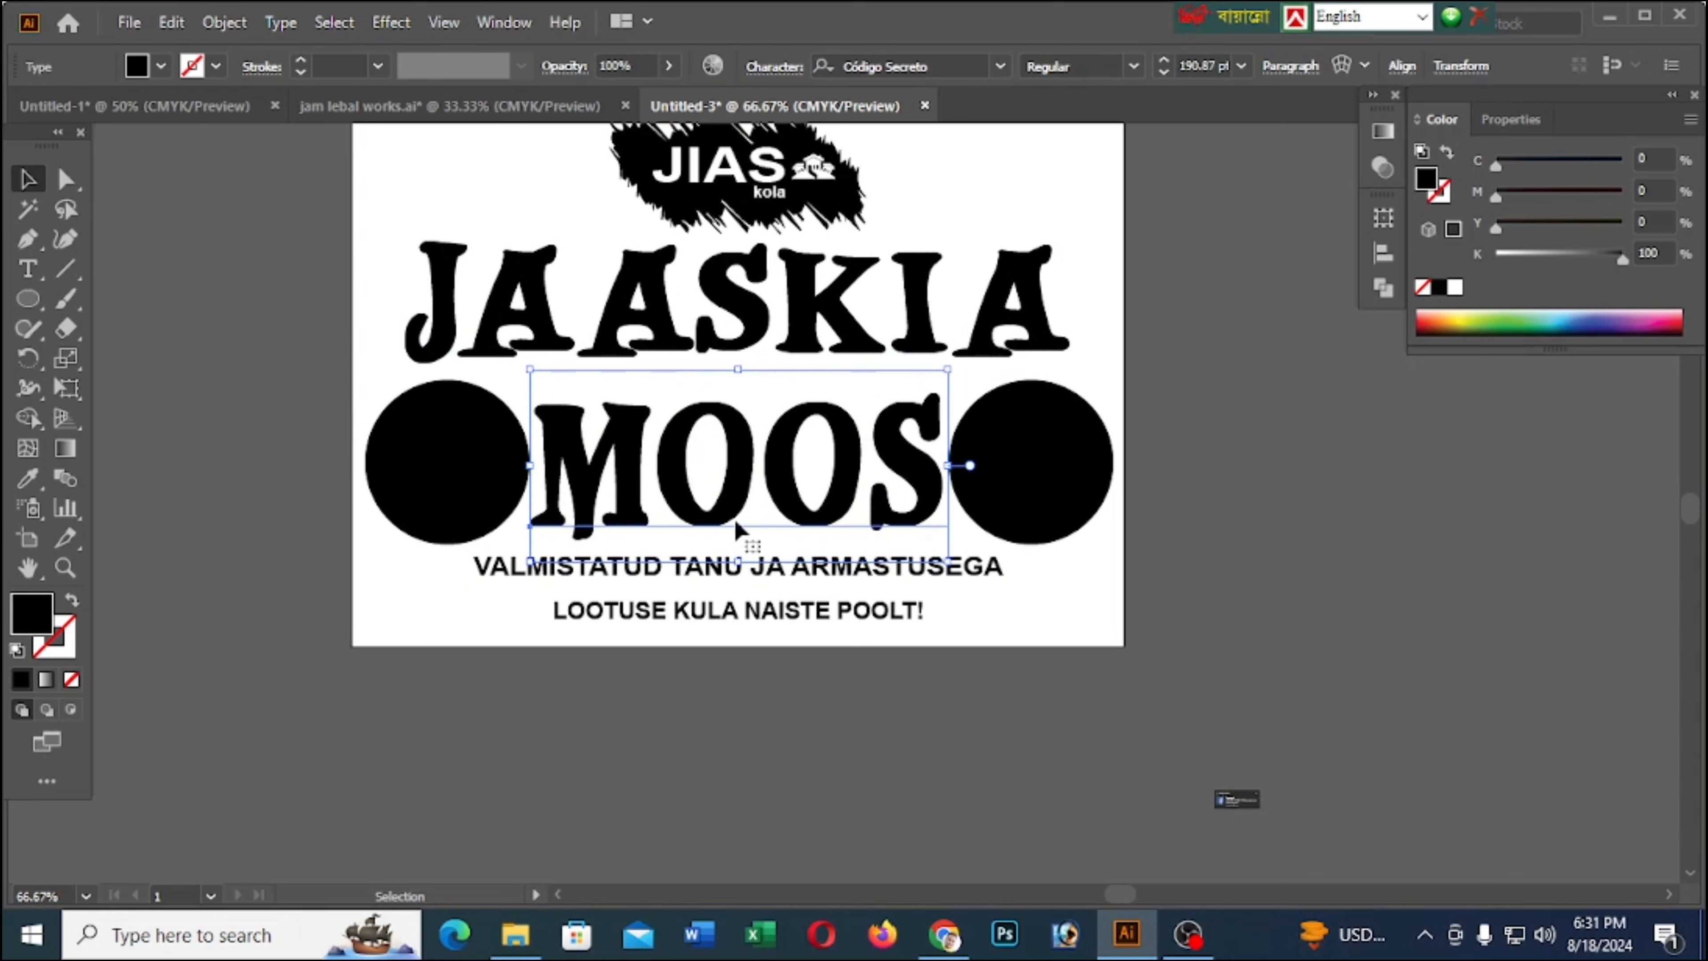
pyautogui.moveTo(747, 484); pyautogui.dragTo(747, 478)
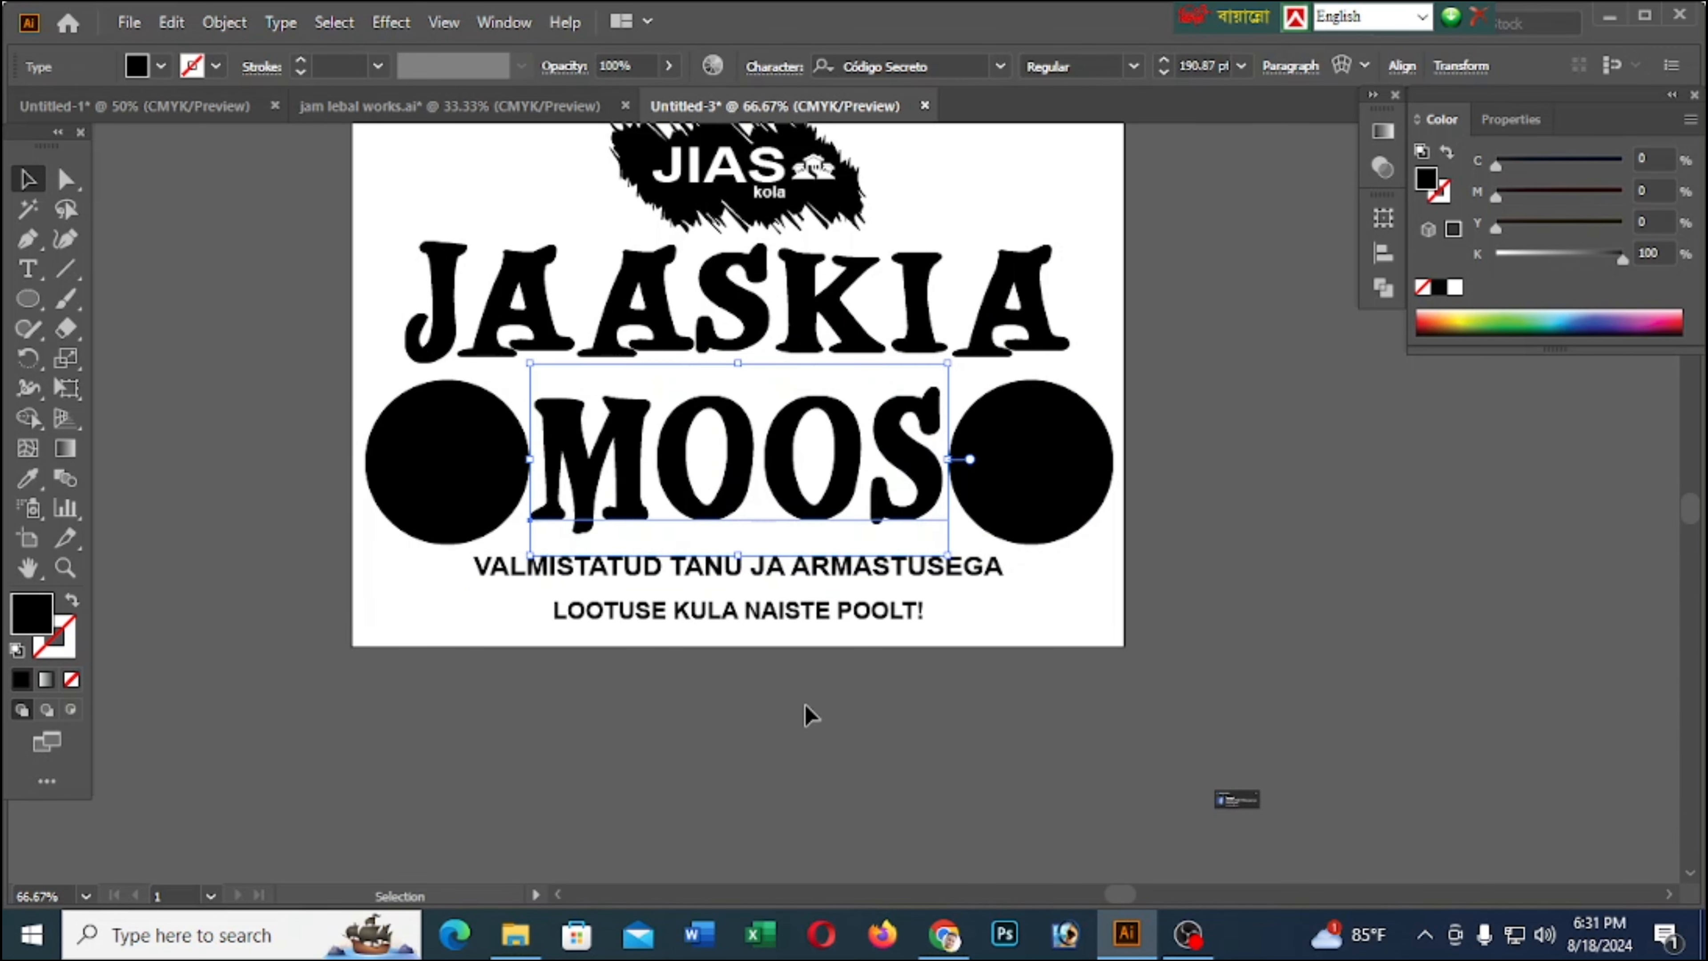
pyautogui.press('Right')
pyautogui.press('Up')
pyautogui.press('Up')
pyautogui.press('Up')
pyautogui.press('Left')
pyautogui.press('Left')
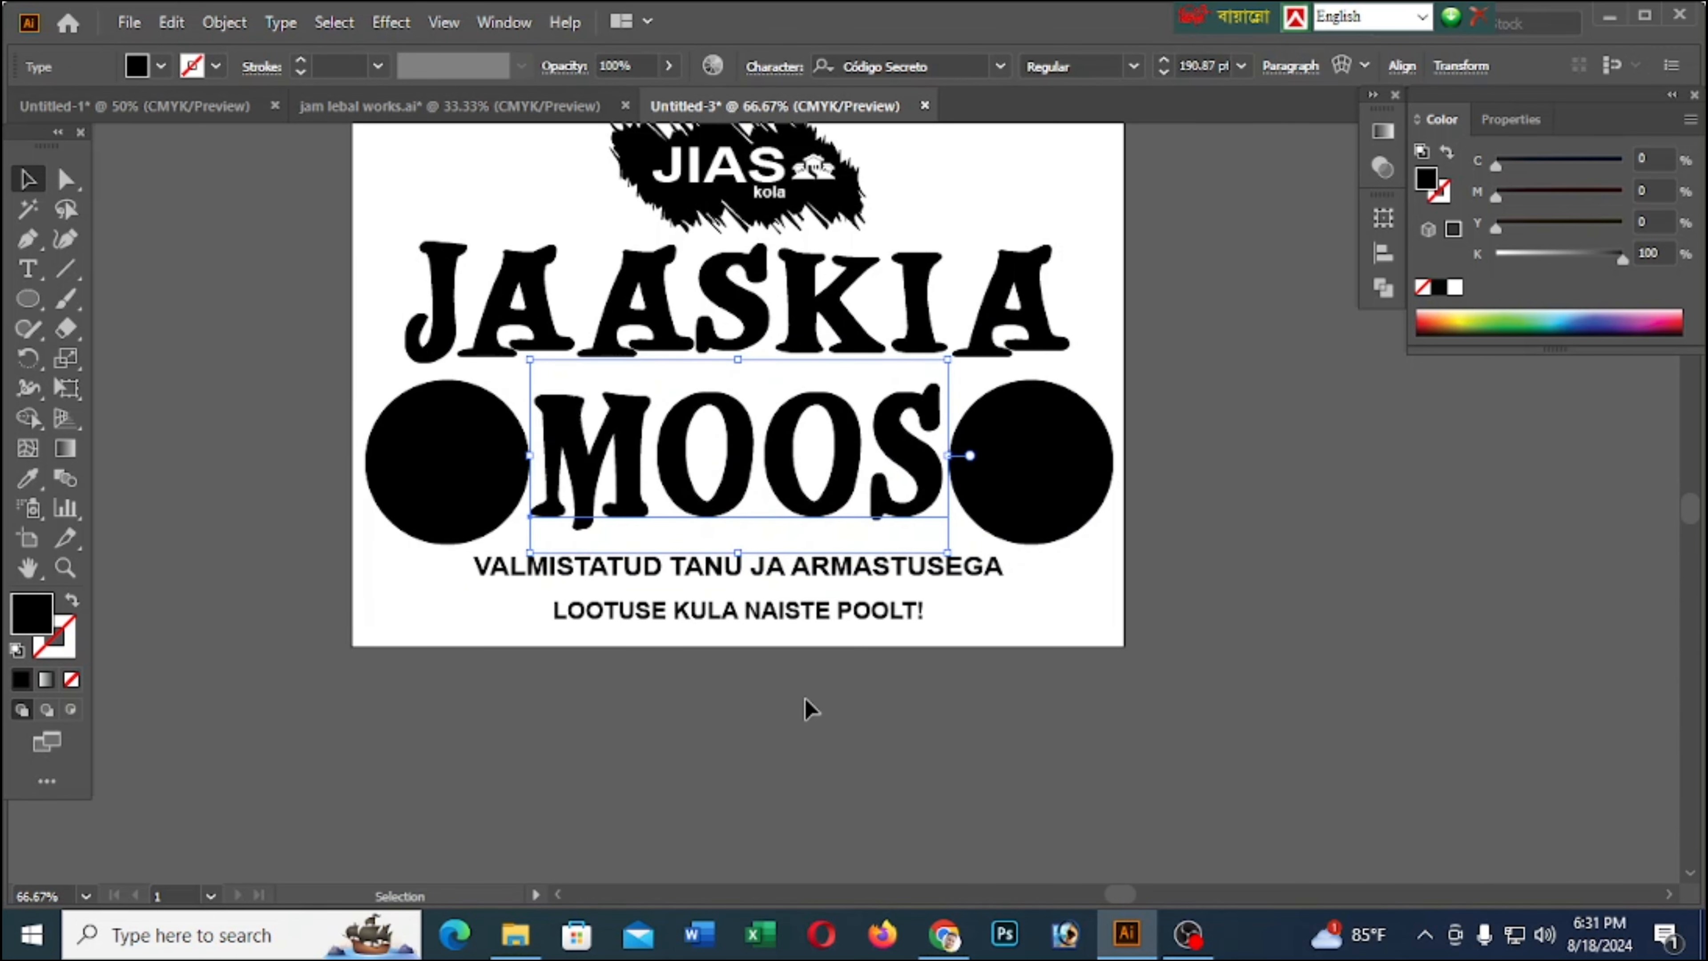
pyautogui.click(935, 754)
# Copy the strawberry background photo from jam lebal works.ai
pyautogui.scroll(1, 802, 450)
pyautogui.scroll(-3, 793, 427)
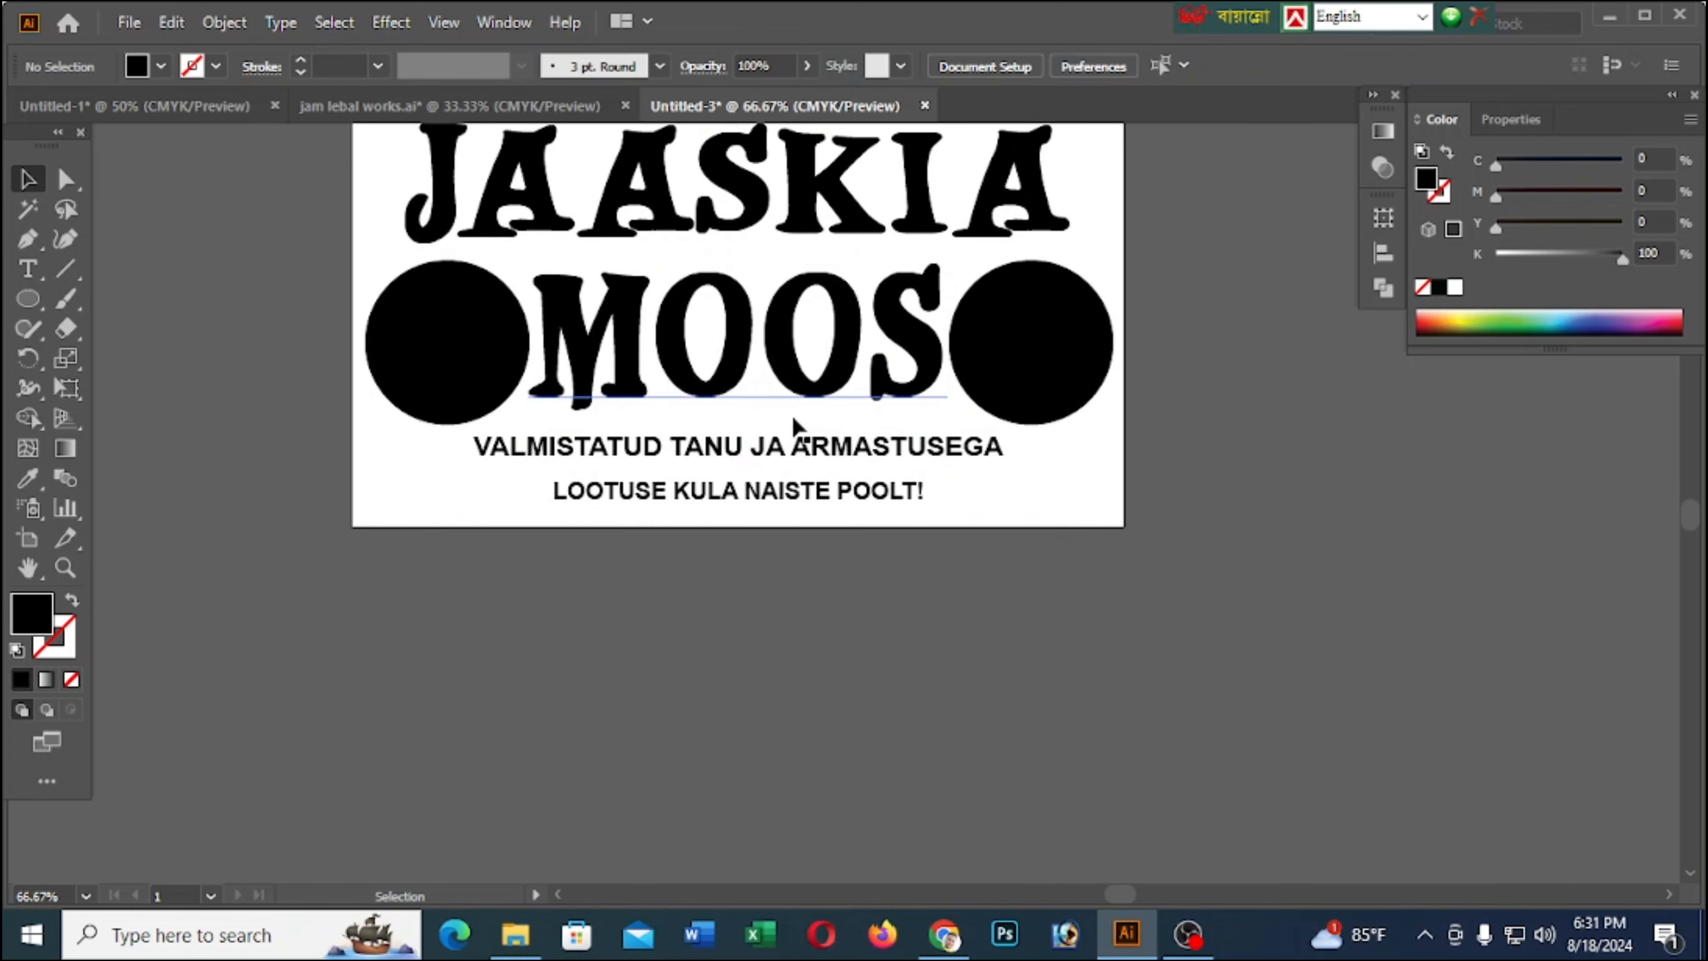
pyautogui.scroll(1, 819, 515)
pyautogui.scroll(2, 815, 514)
pyautogui.scroll(2, 800, 382)
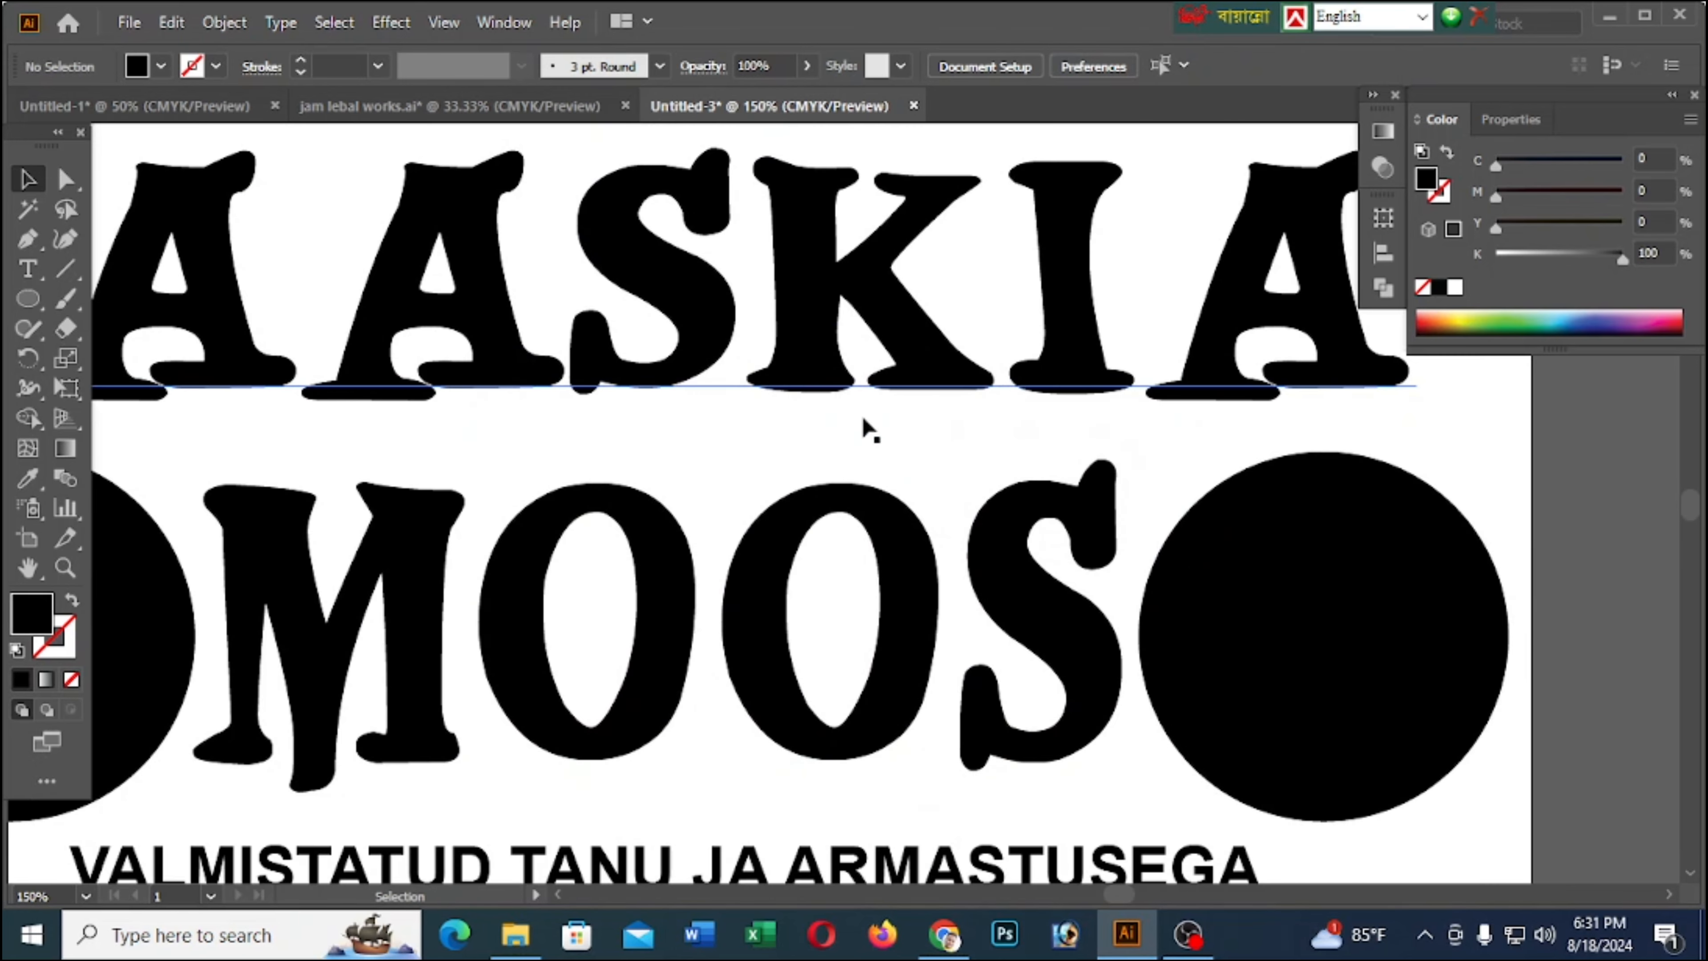
pyautogui.scroll(-2, 769, 342)
pyautogui.click(522, 108)
pyautogui.click(591, 592)
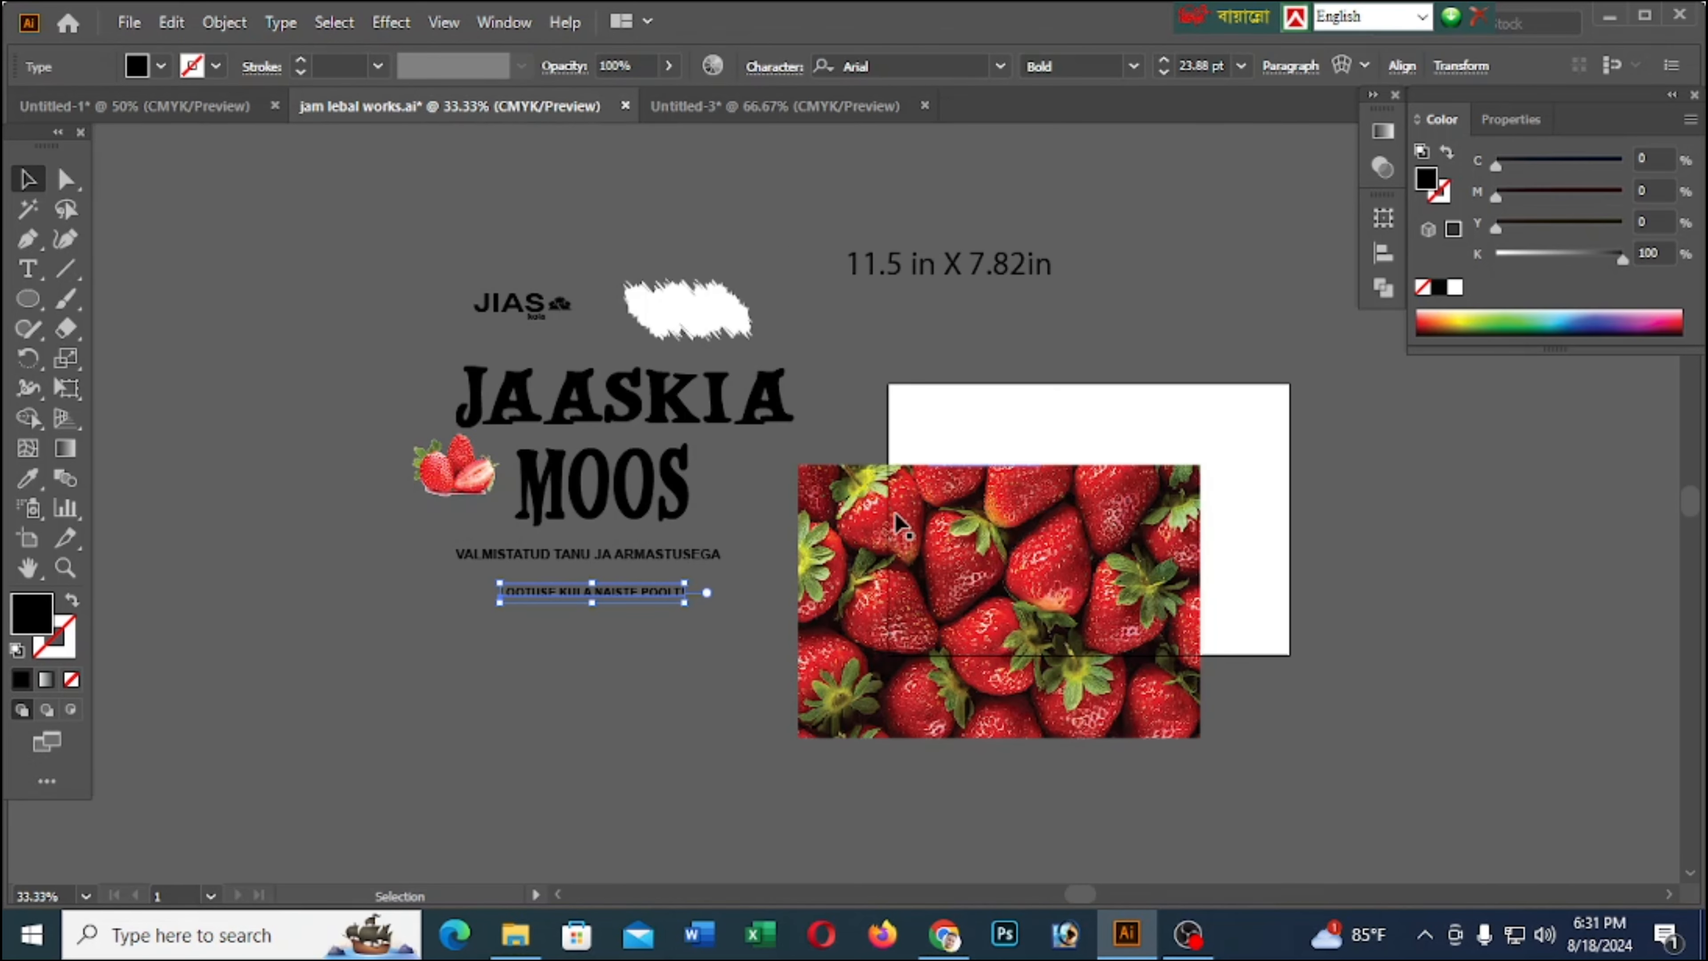
pyautogui.click(928, 577)
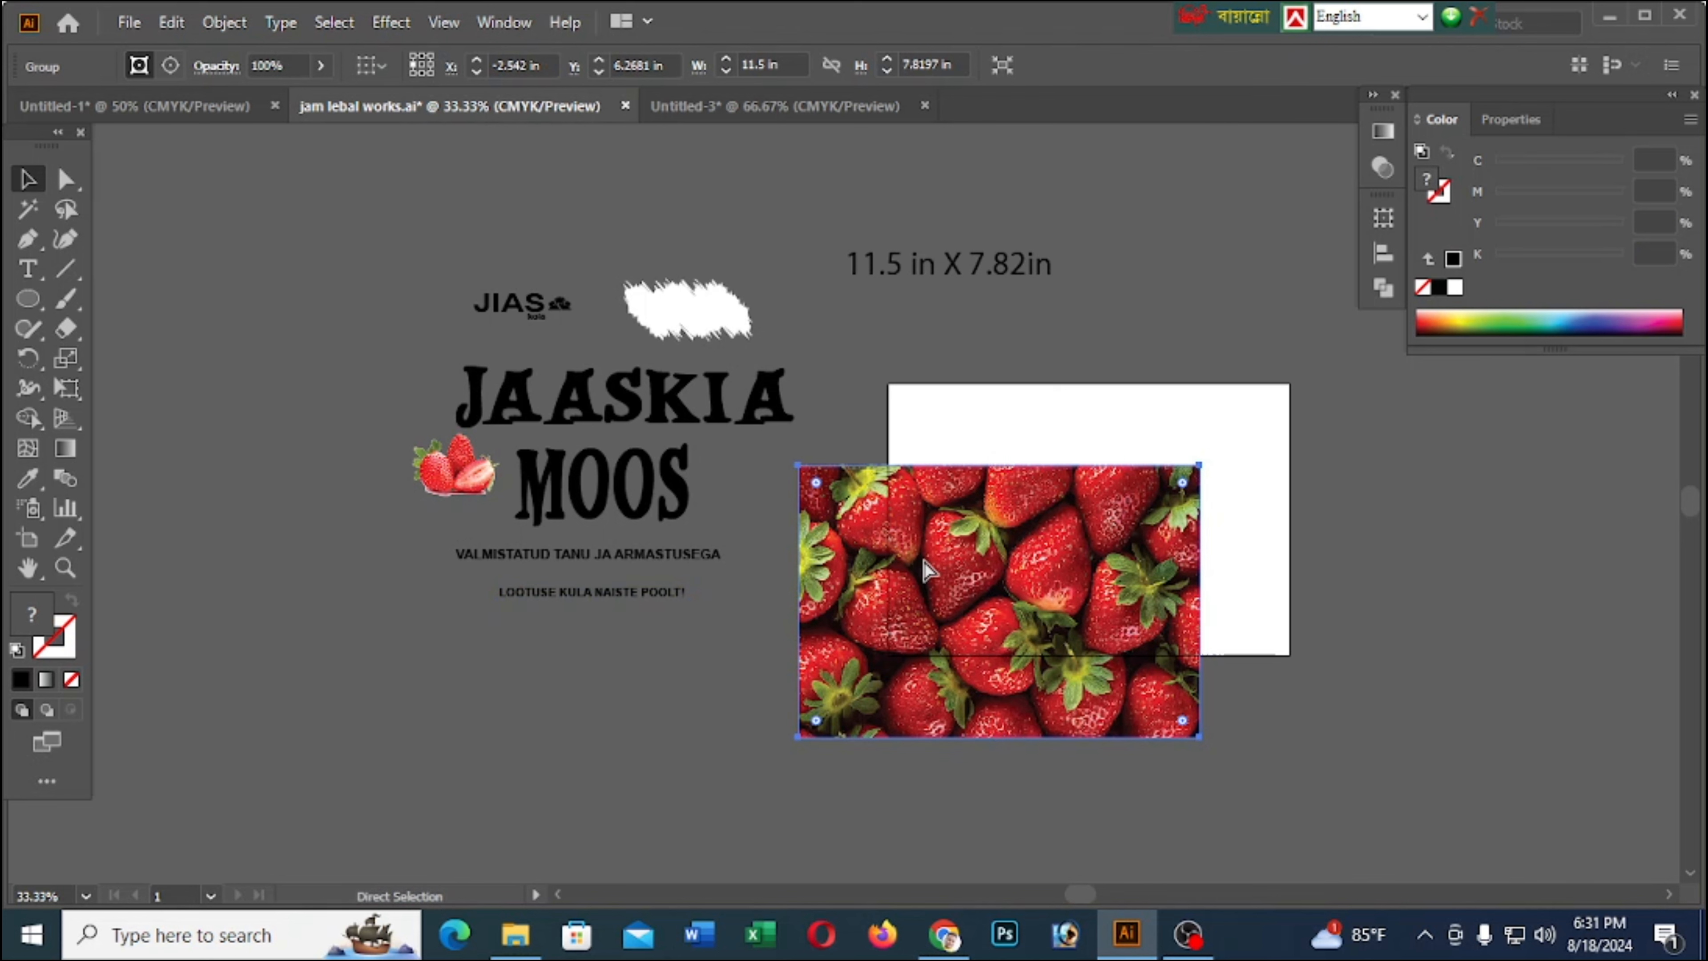
# Paste the strawberry photo into the new document, align it to the artboard's upper-left corner and narrow it to about 11.05 in wide
pyautogui.click(766, 105)
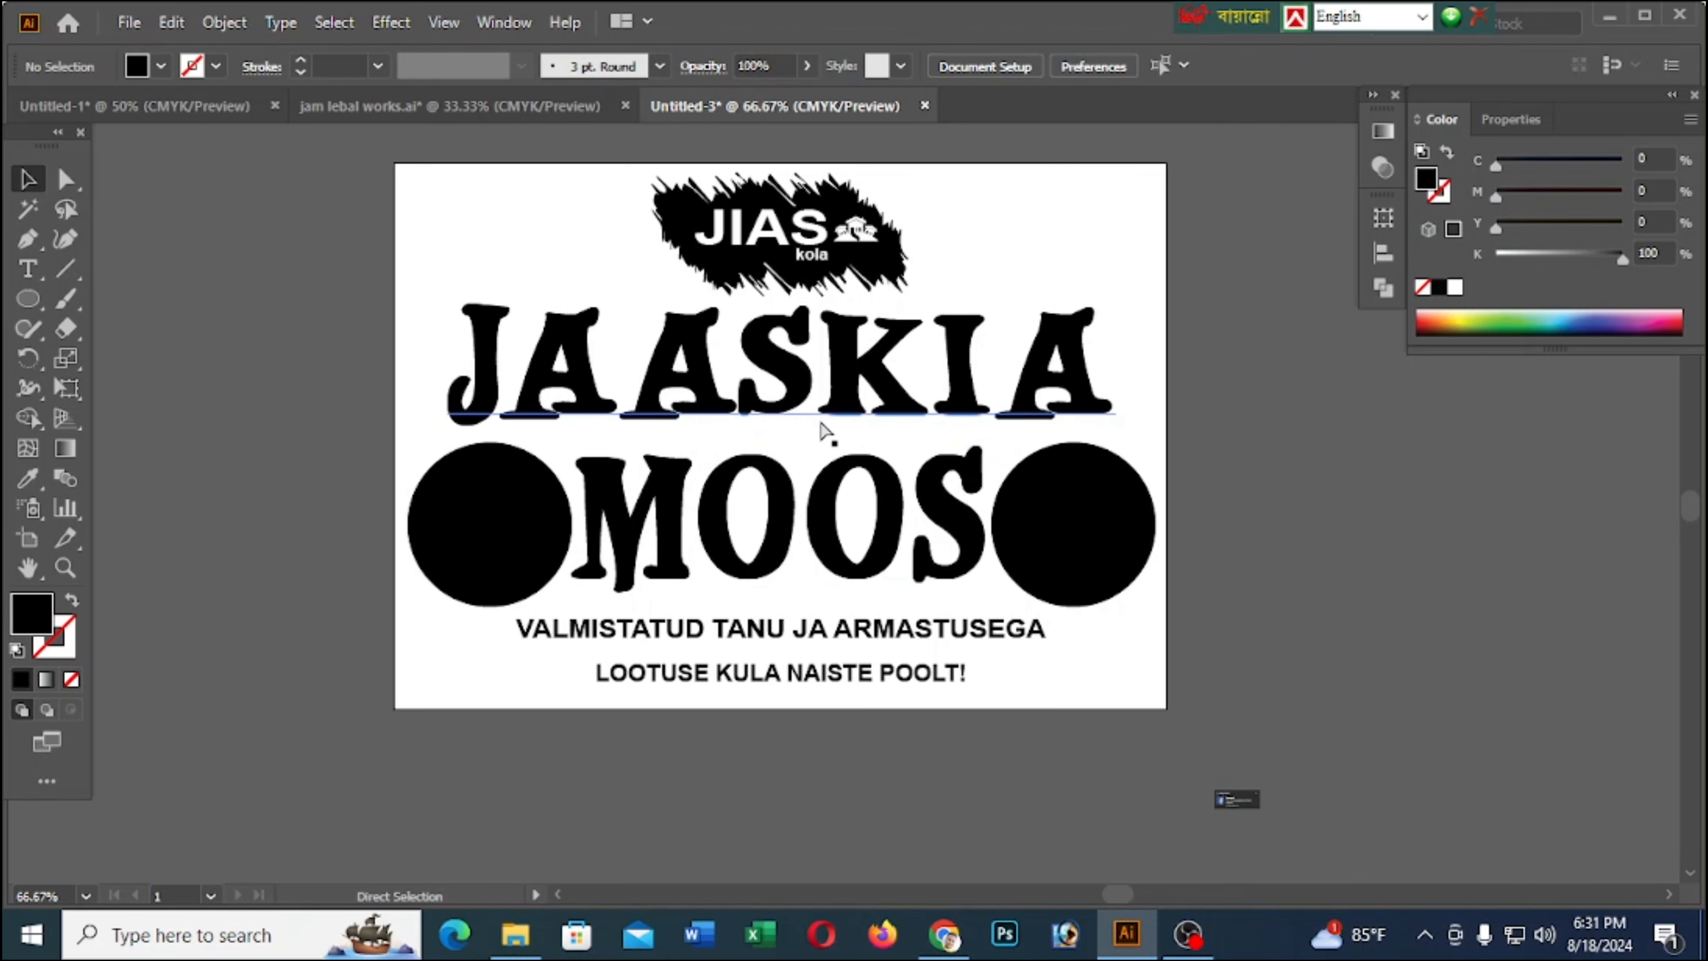
pyautogui.hotkey('ctrl', 'v')
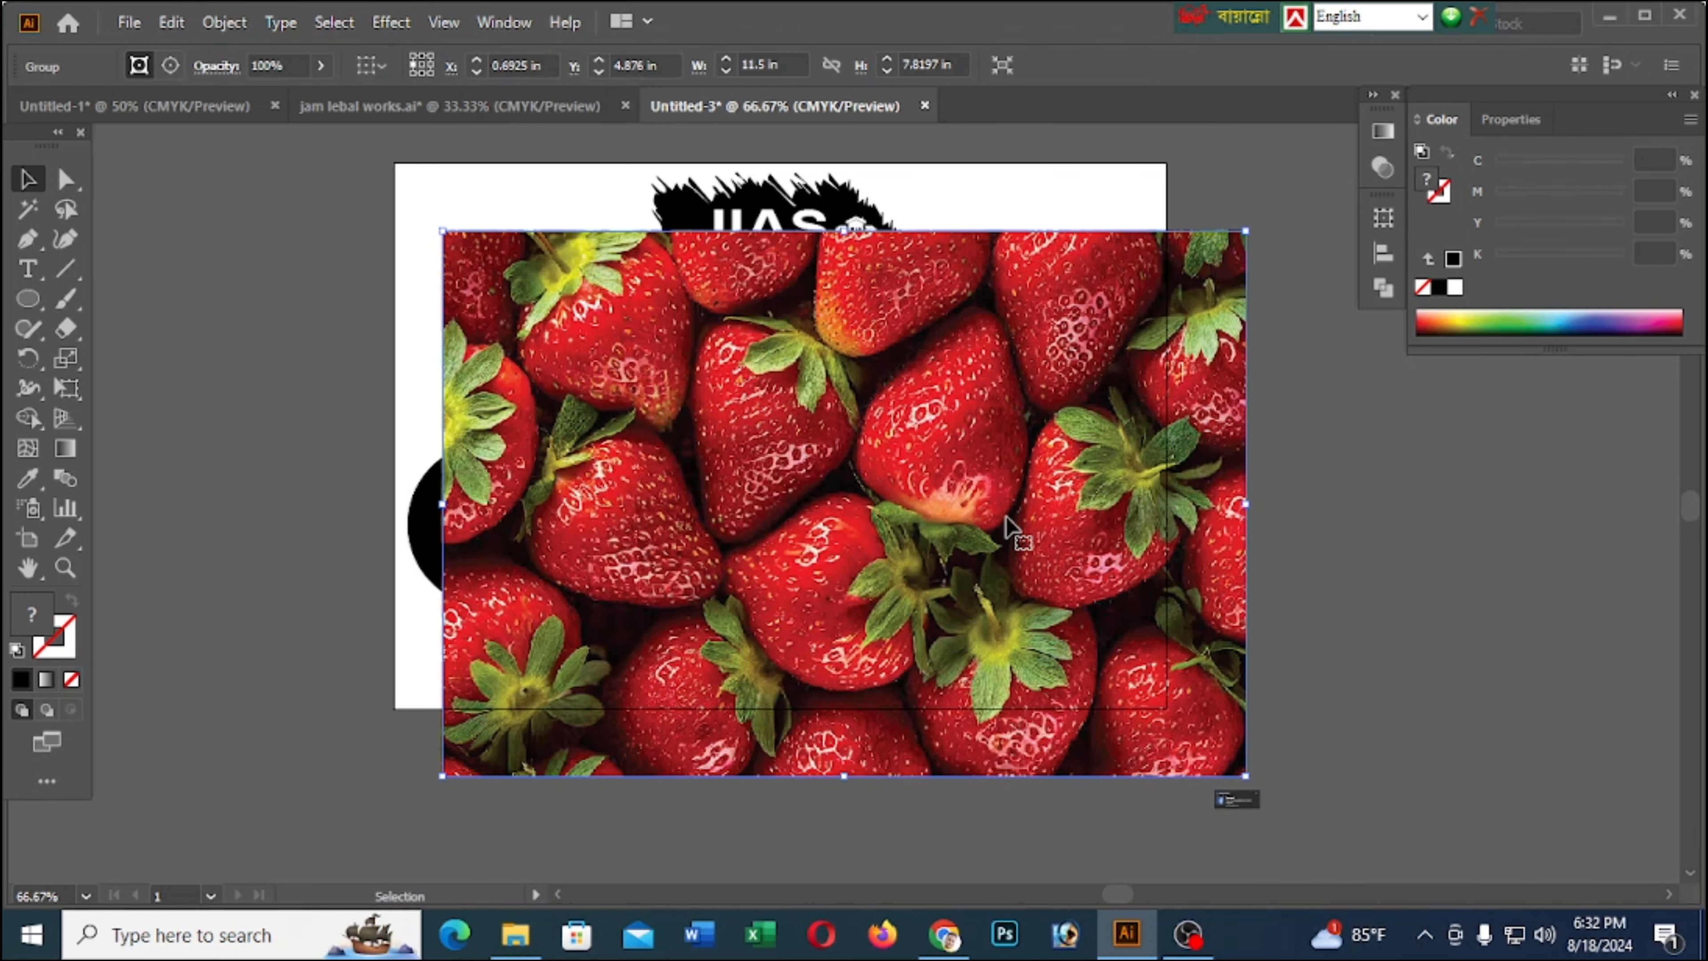
pyautogui.moveTo(832, 441); pyautogui.dragTo(783, 373)
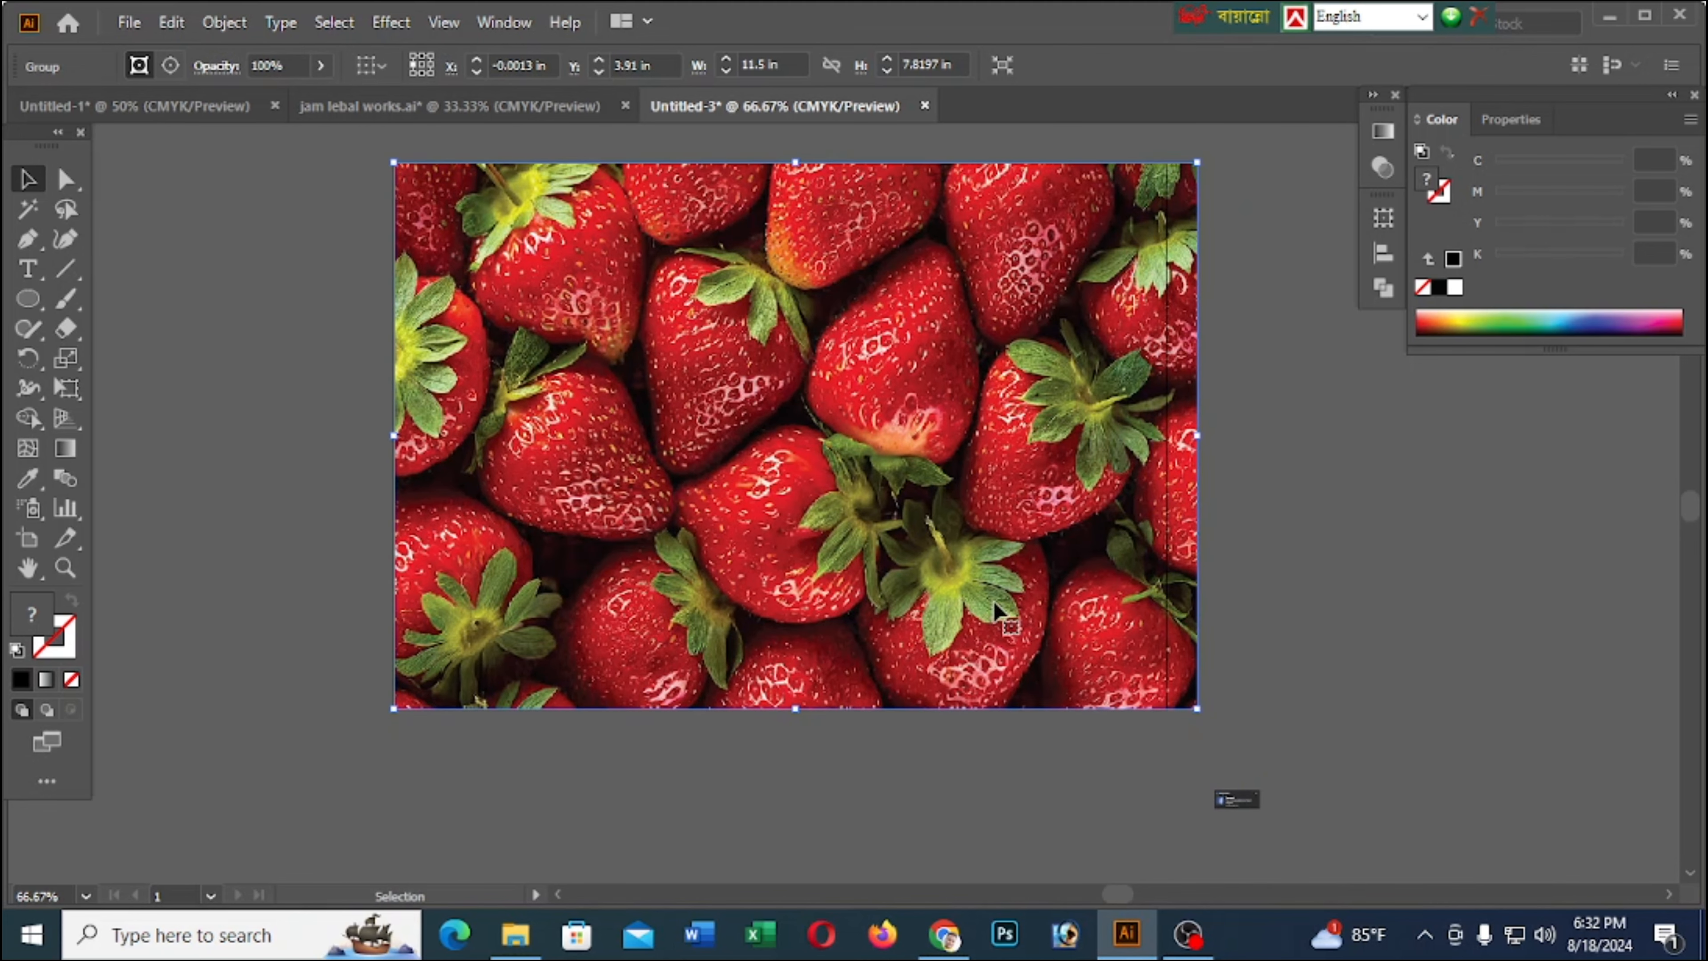
pyautogui.moveTo(1187, 710); pyautogui.dragTo(1167, 710)
pyautogui.click(961, 744)
# Send the strawberry photo behind all other artwork and lock it
pyautogui.rightClick(657, 532)
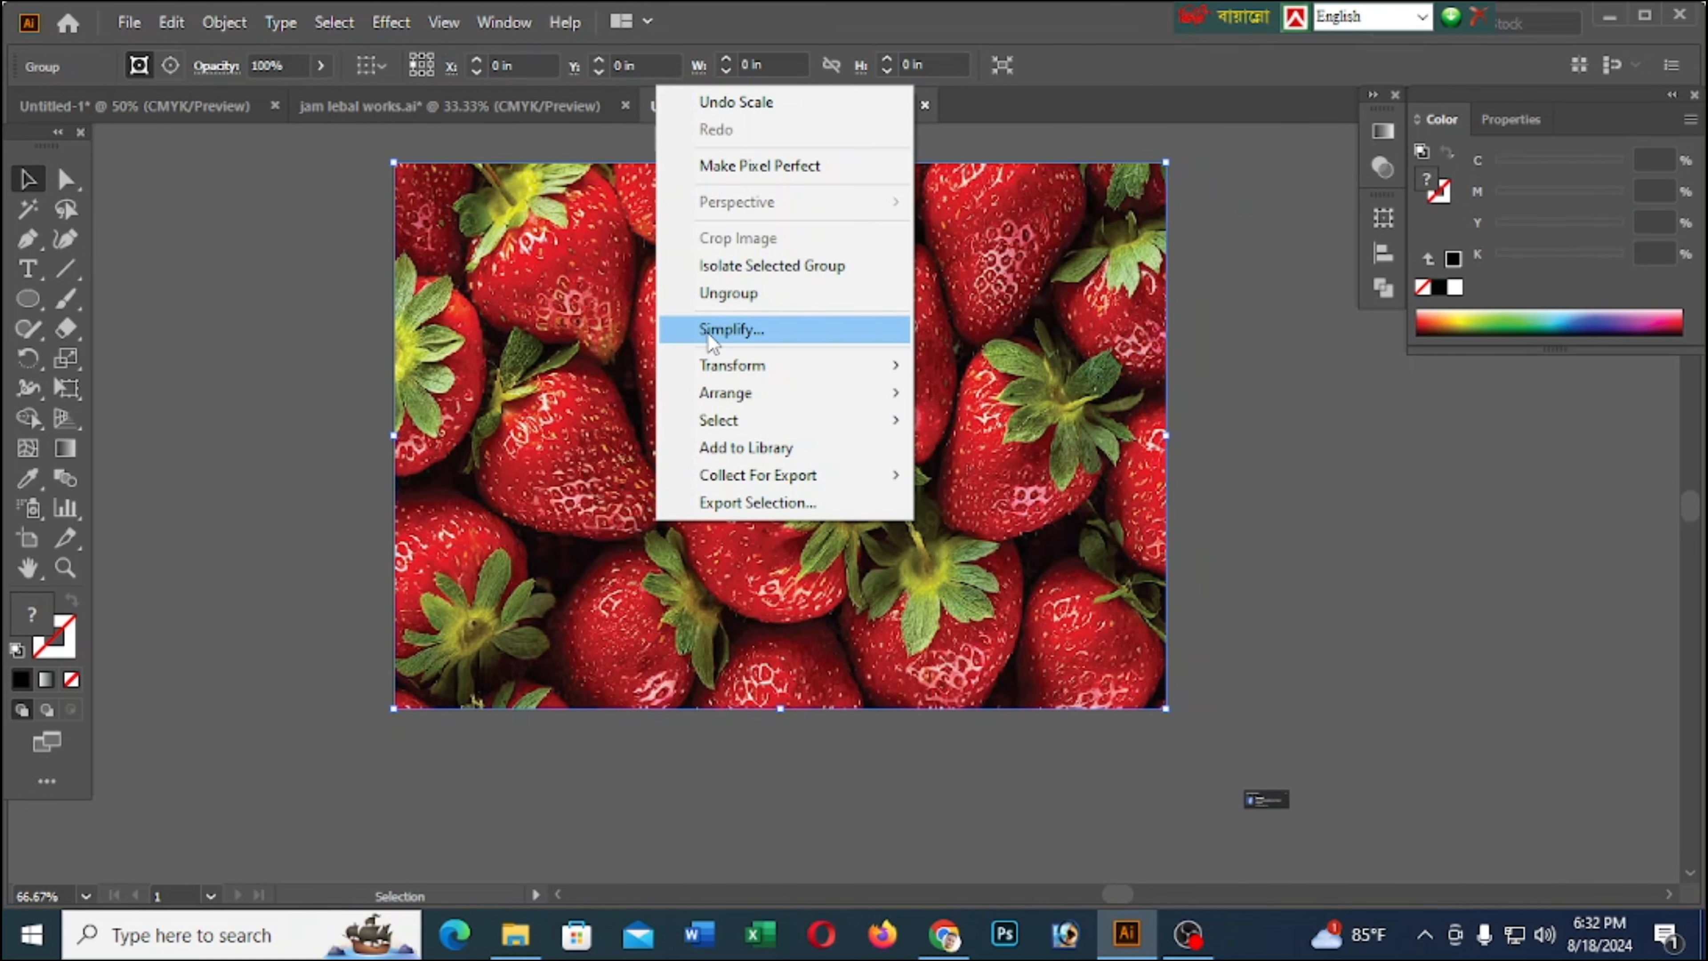
pyautogui.moveTo(726, 393)
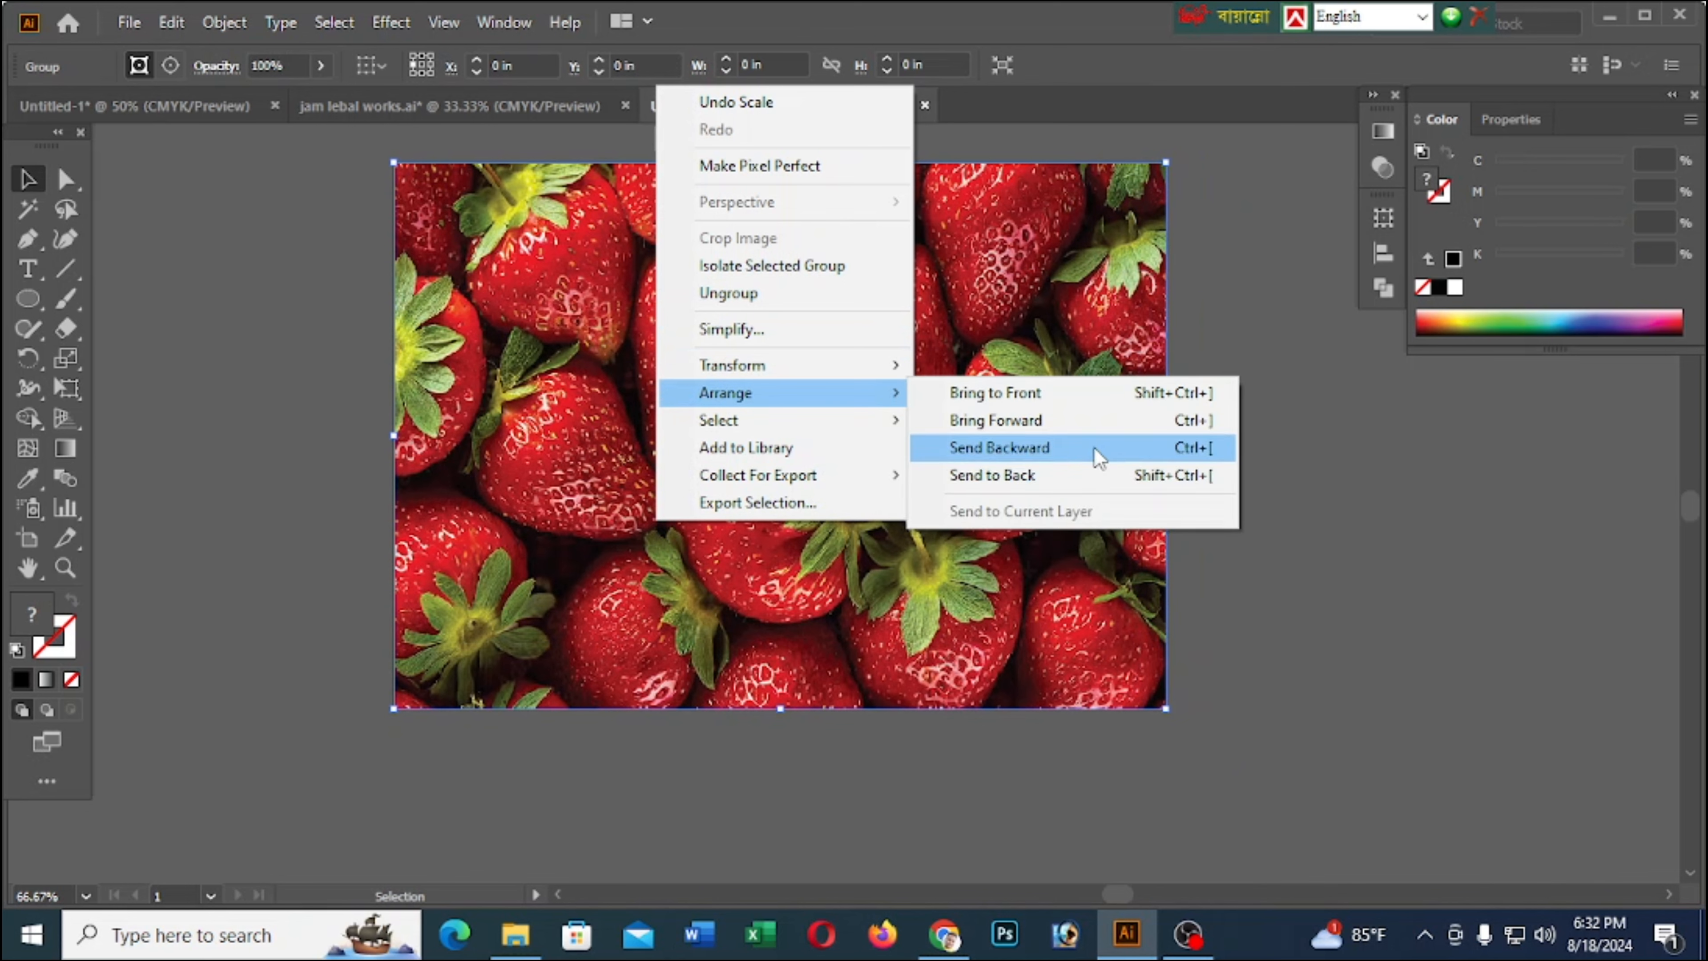
pyautogui.click(1093, 476)
pyautogui.hotkey('ctrl', '2')
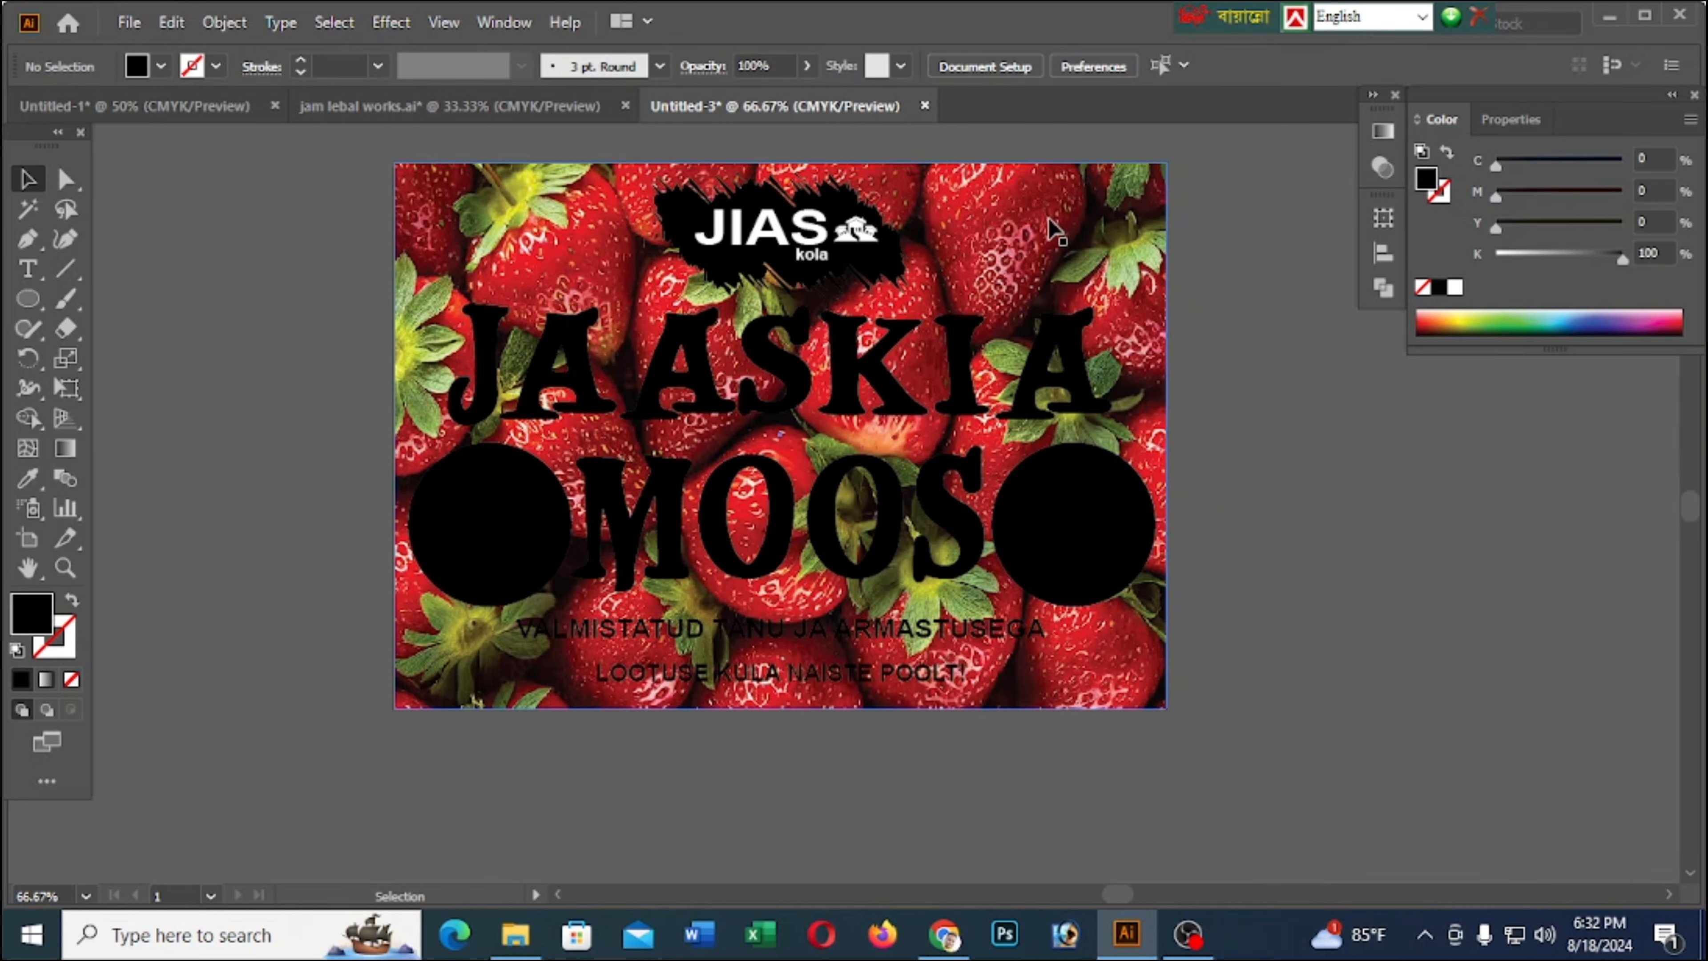
pyautogui.hotkey('ctrl', 'alt', '2')
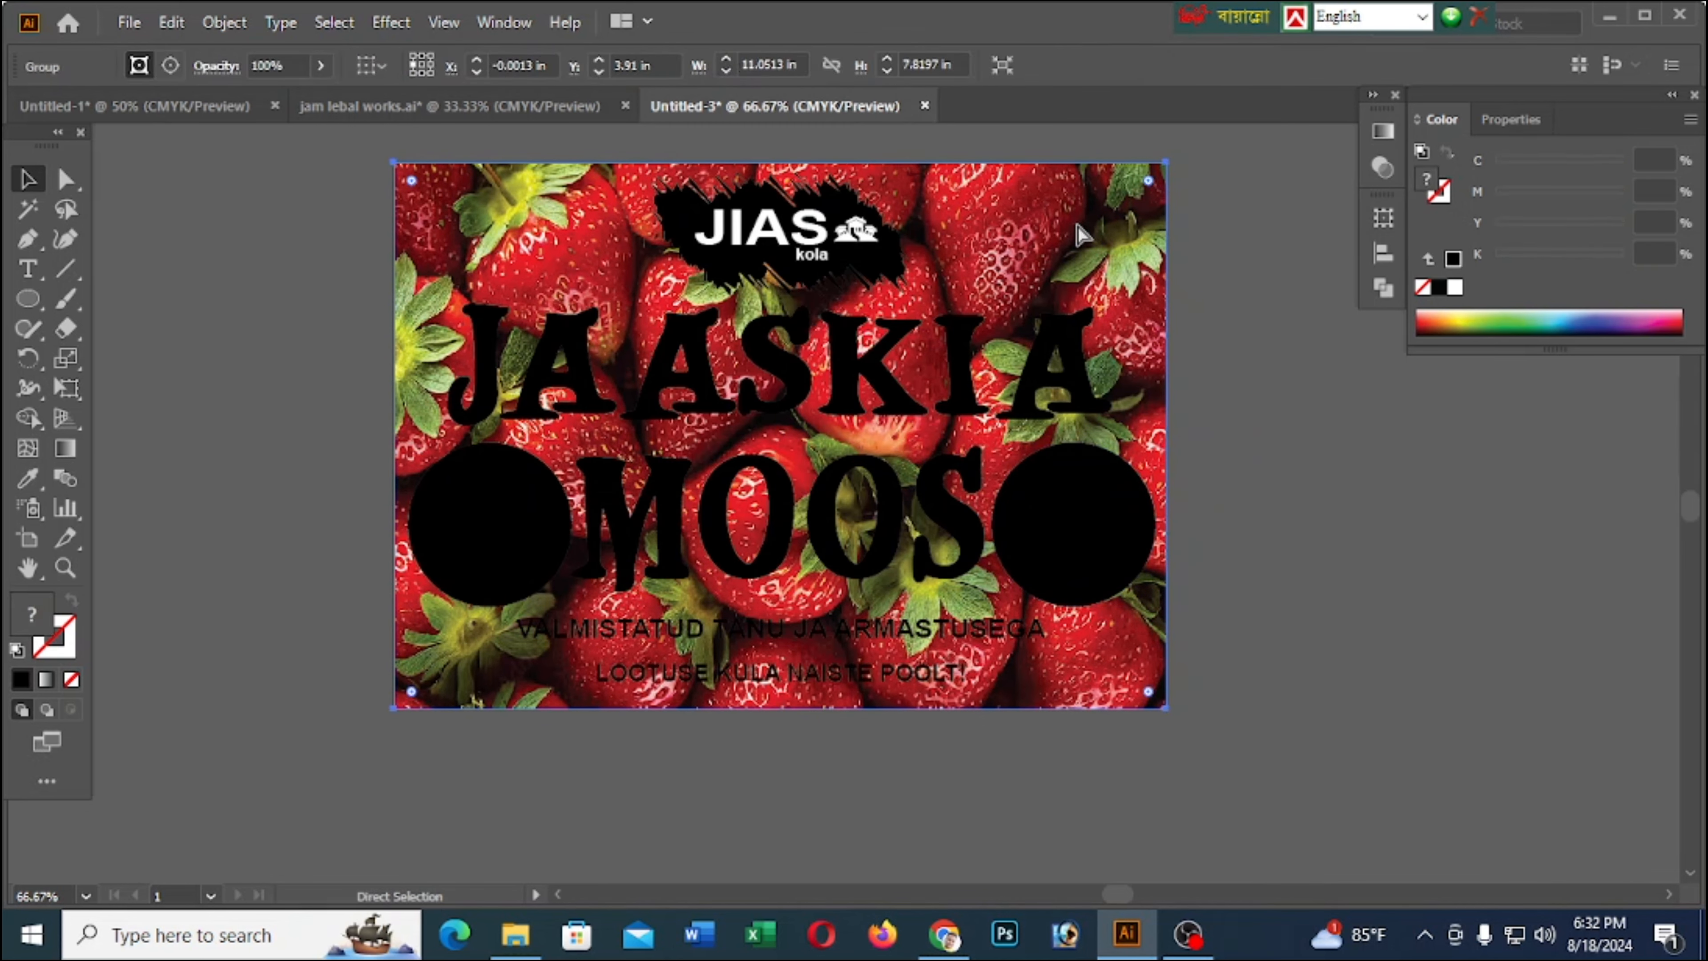
pyautogui.hotkey('ctrl', '2')
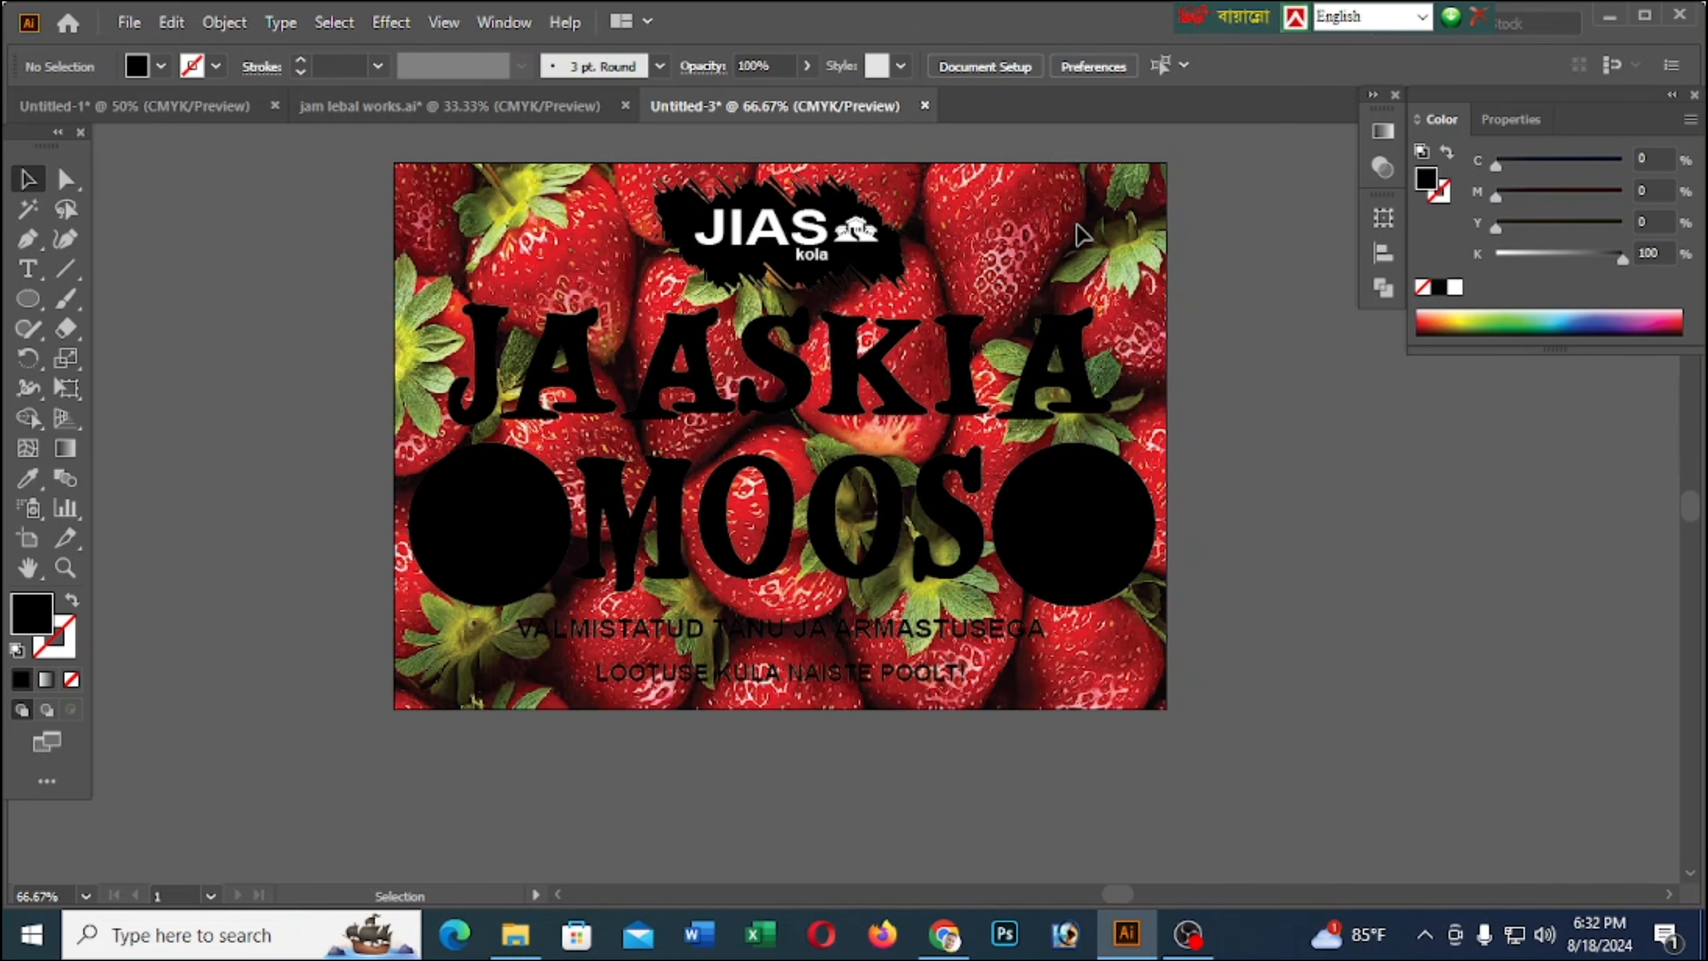
pyautogui.rightClick(883, 273)
pyautogui.click(1219, 243)
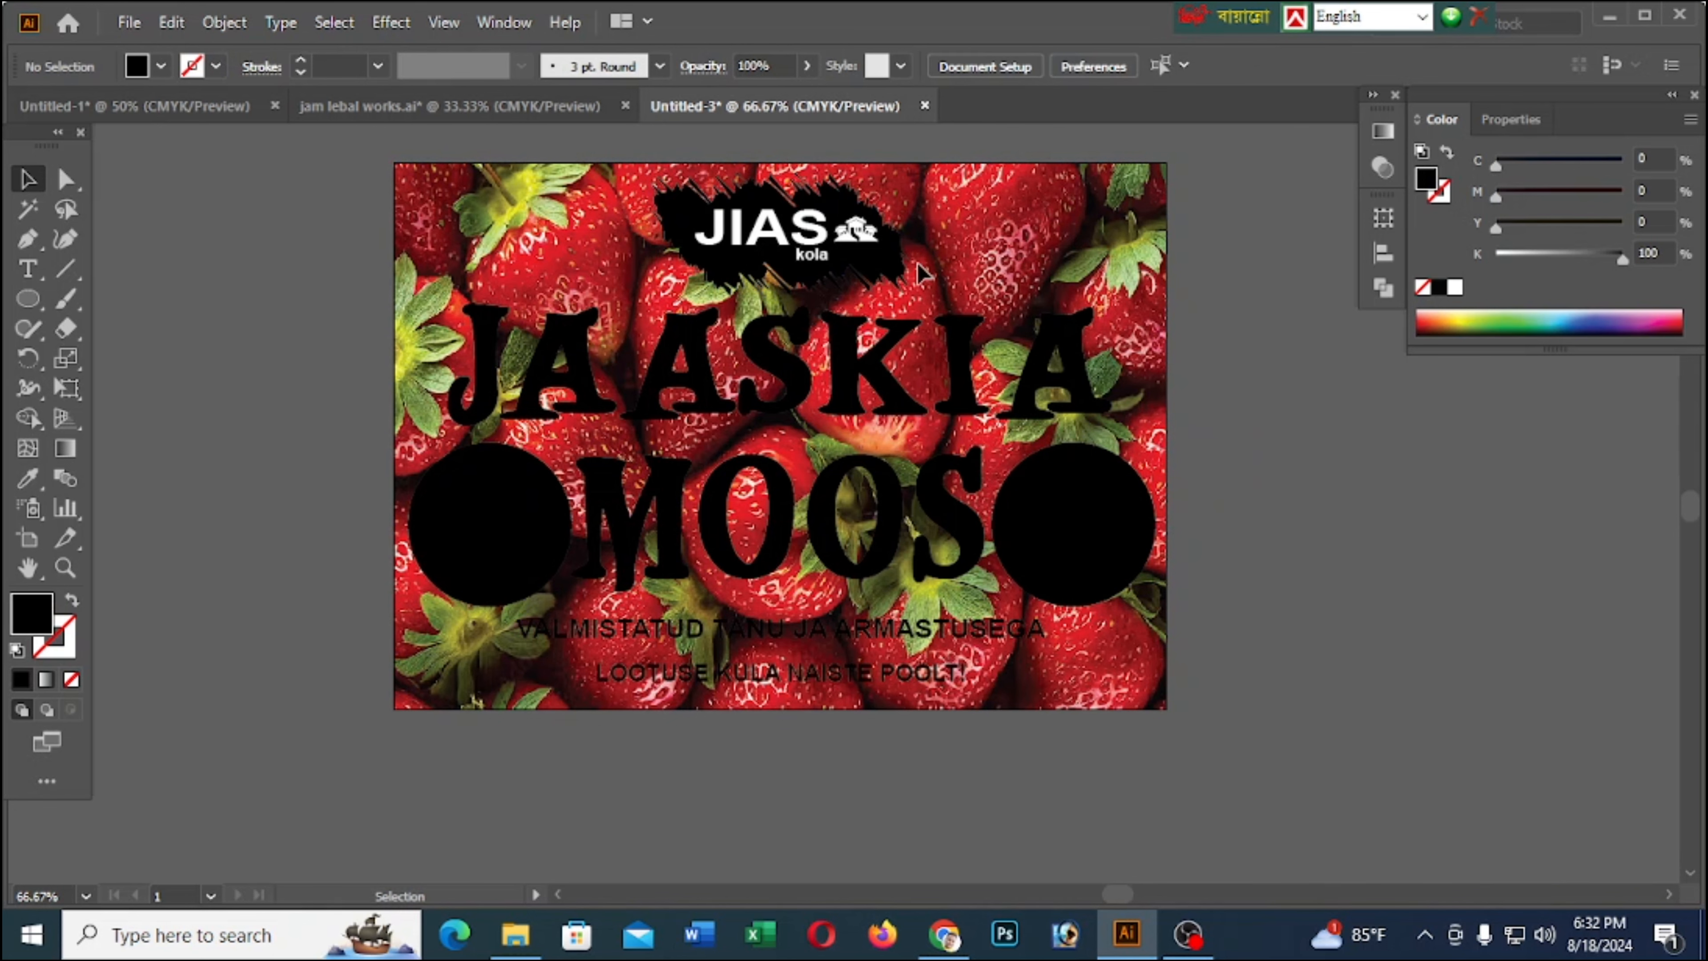
# Fill the splash shape behind the JIAS kola logo with red, C 0, M 100, Y 100, K 0
pyautogui.click(906, 273)
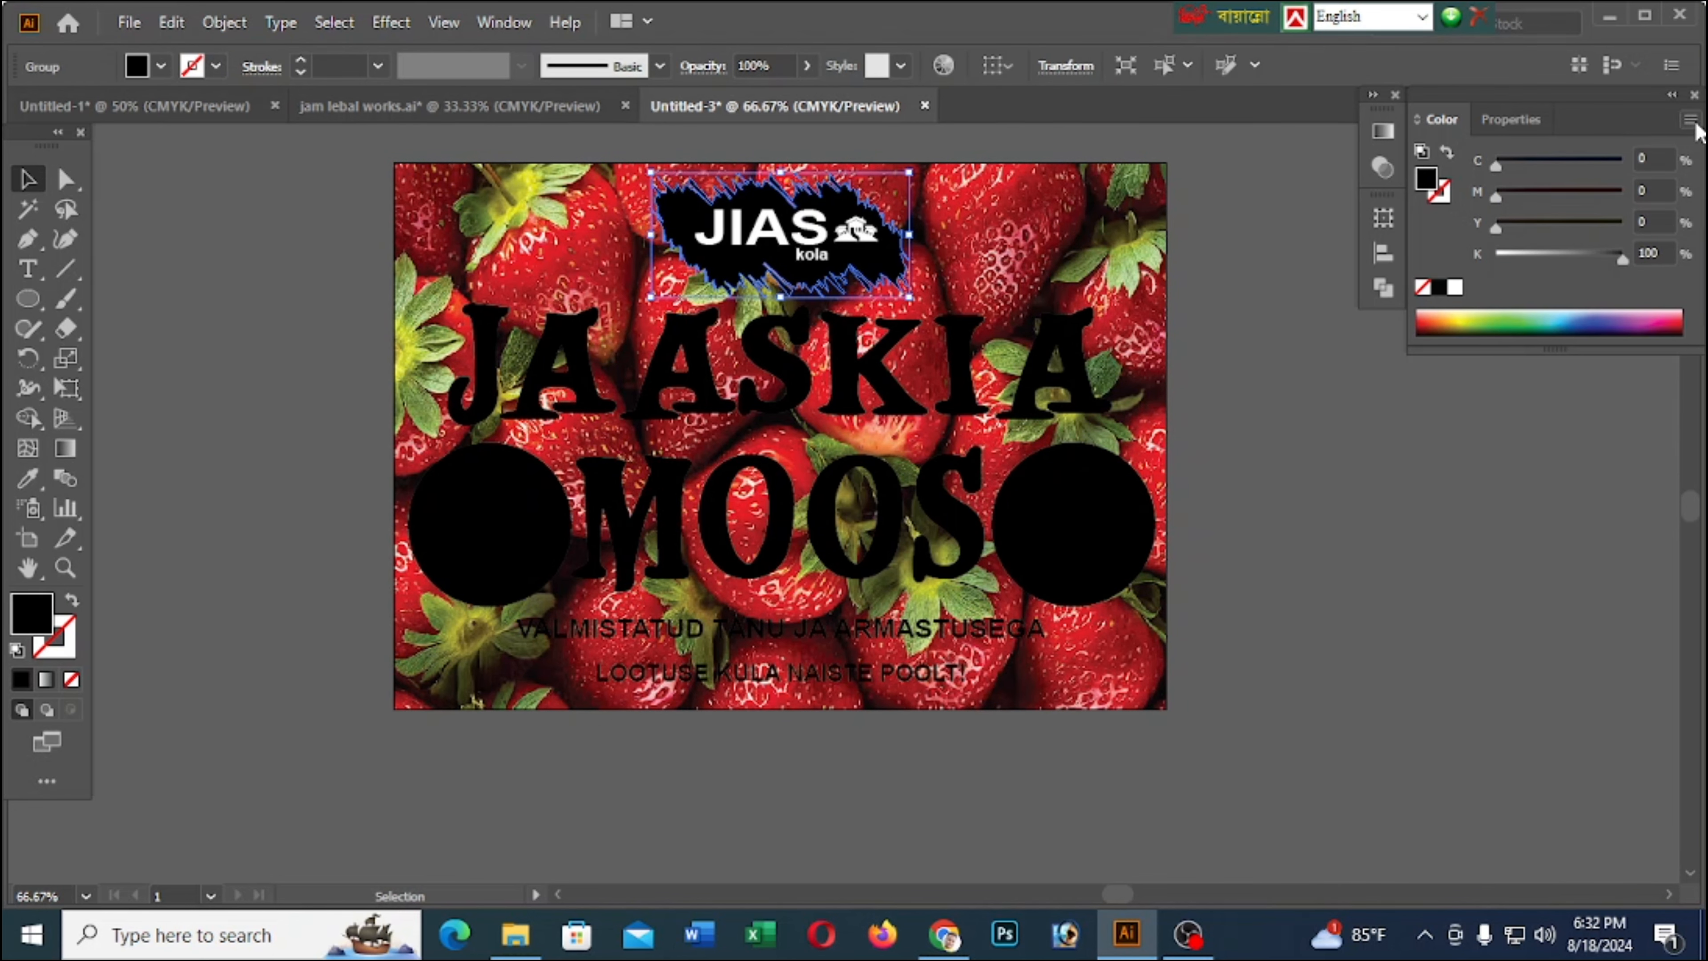
pyautogui.moveTo(1513, 193); pyautogui.dragTo(1628, 196)
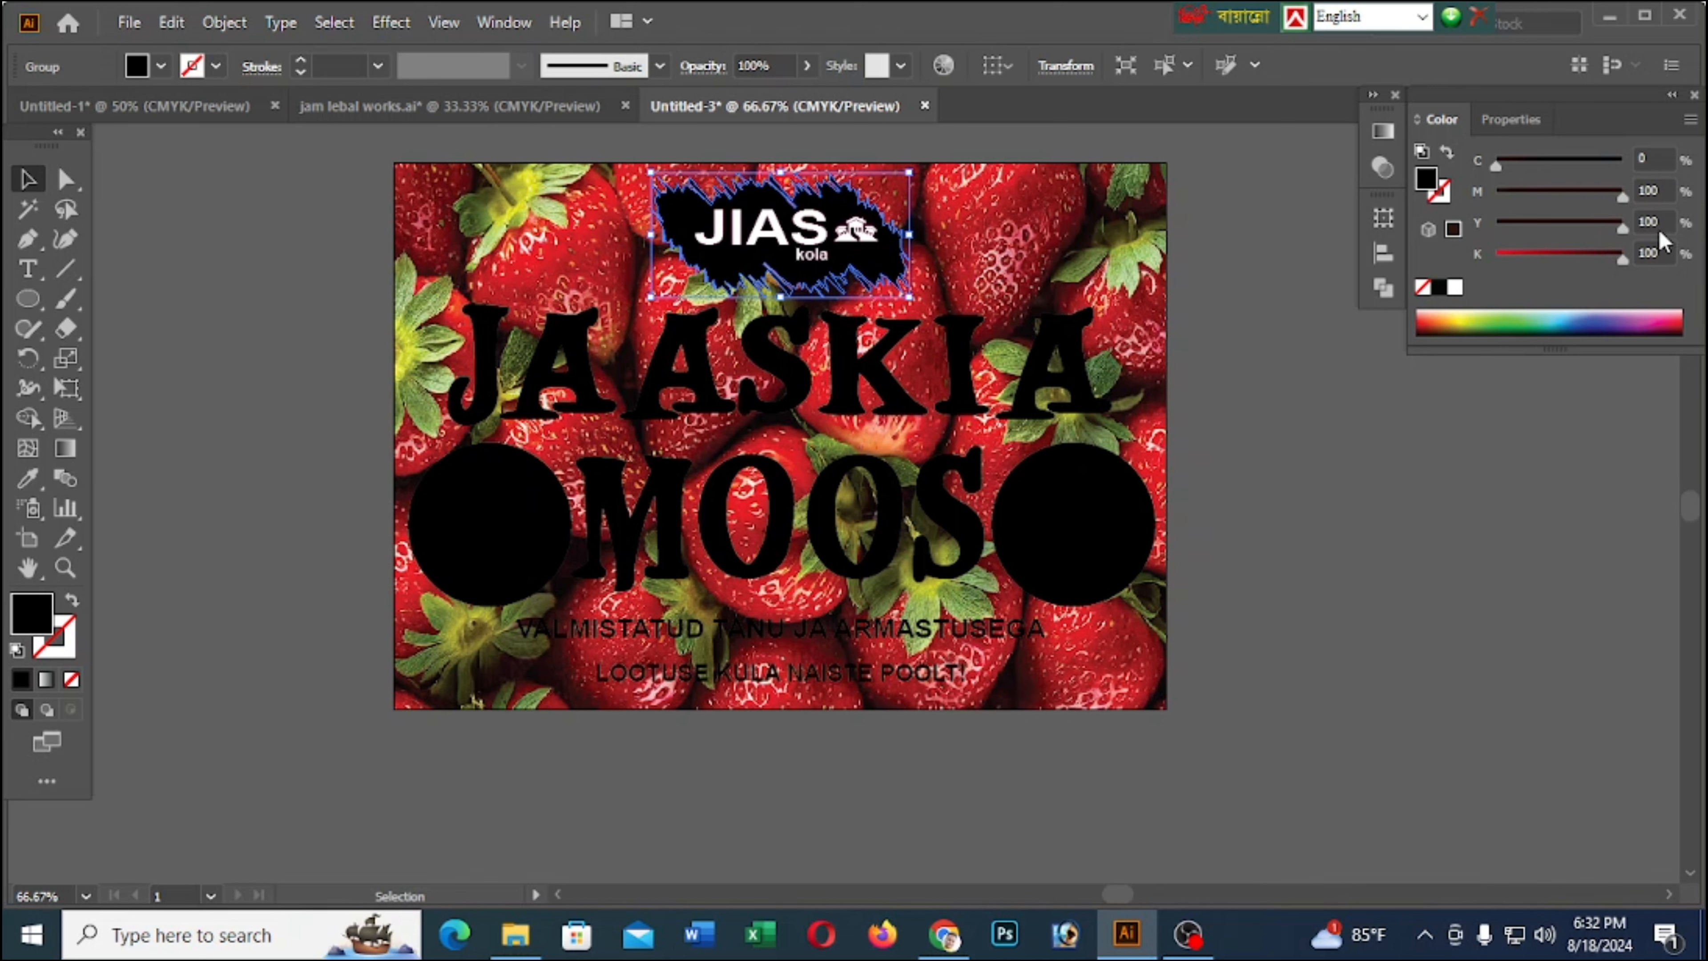
pyautogui.moveTo(1587, 256); pyautogui.dragTo(1496, 259)
pyautogui.click(1245, 236)
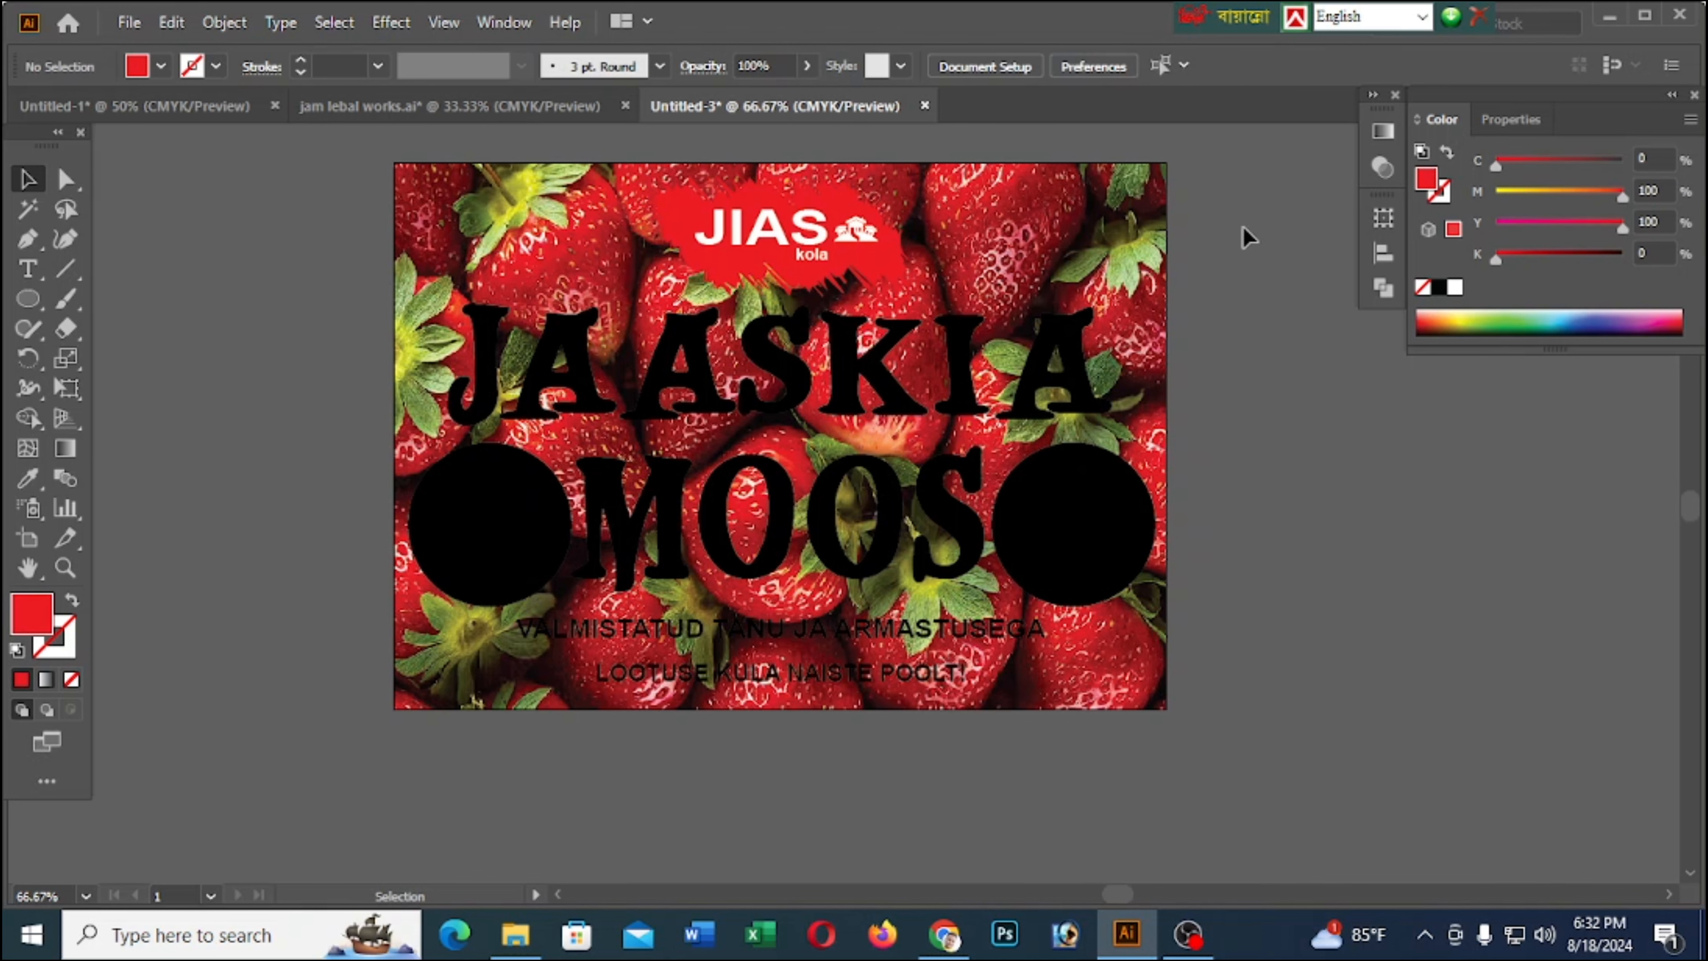
# Recolour the JAASKIA text to the same red, C 0, M 100, Y 100, K 0
pyautogui.click(906, 393)
pyautogui.moveTo(1512, 196); pyautogui.dragTo(1496, 260)
pyautogui.click(1248, 396)
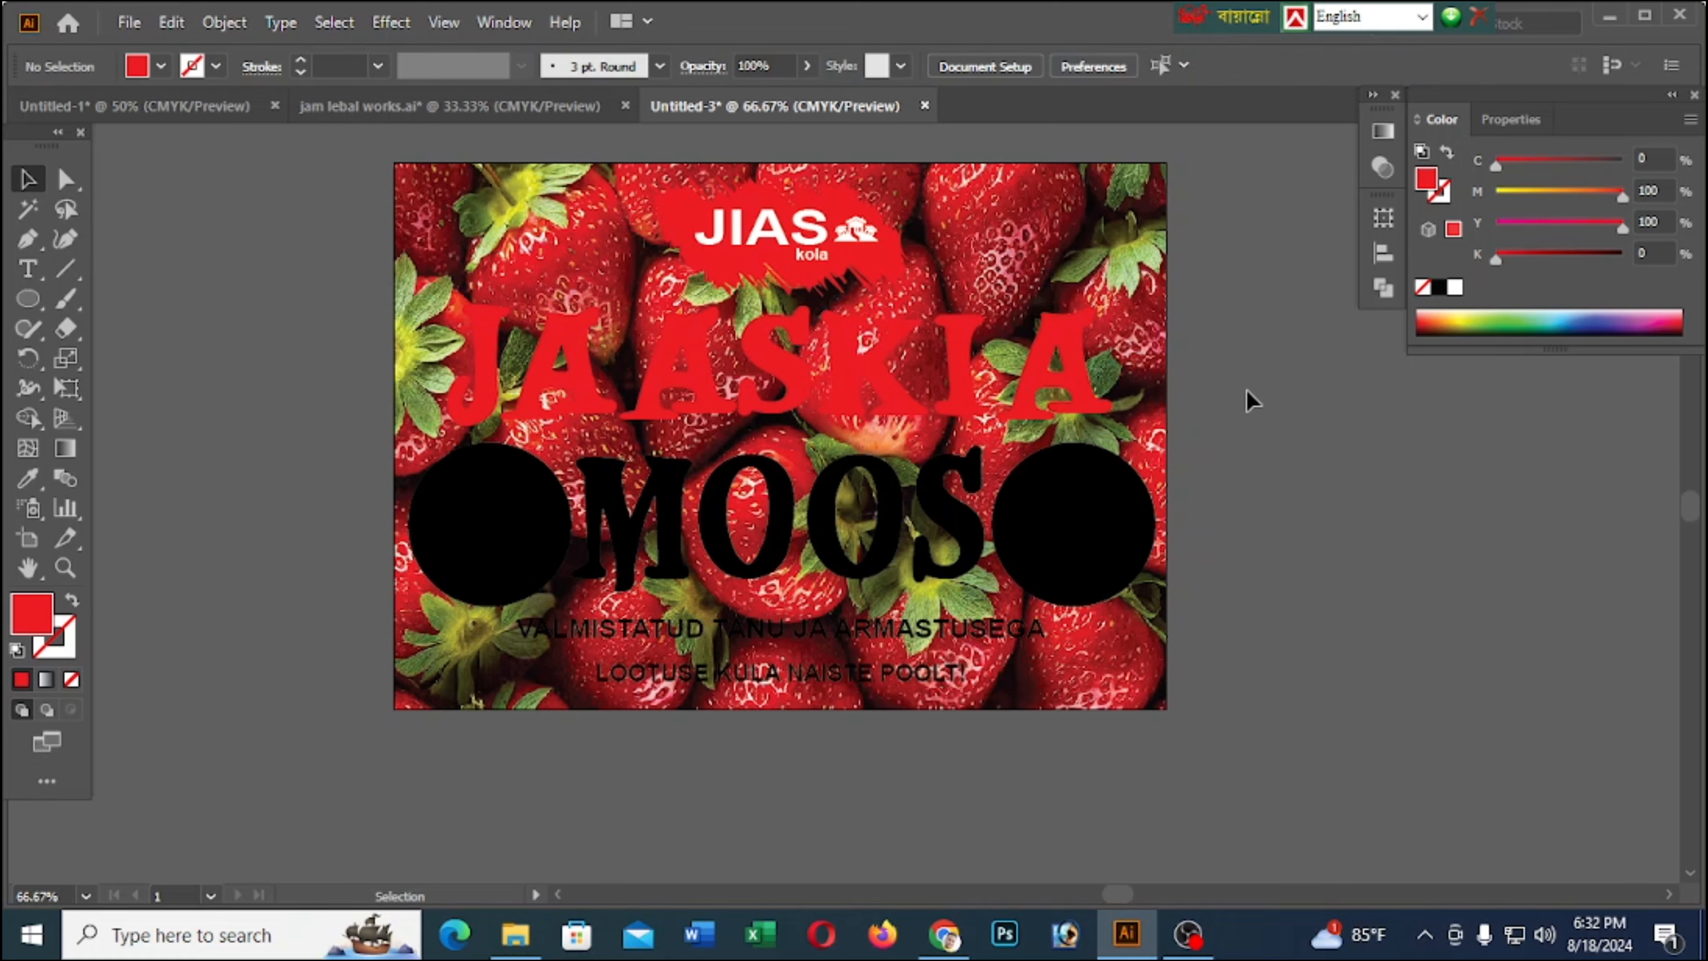
# Fill MOOS, both circles and the two small text lines beneath with red, C 0, M 100, Y 100, K 0
pyautogui.scroll(-3, 1223, 384)
pyautogui.click(901, 337)
pyautogui.keyDown('shift'); pyautogui.click(517, 370); pyautogui.keyUp('shift')
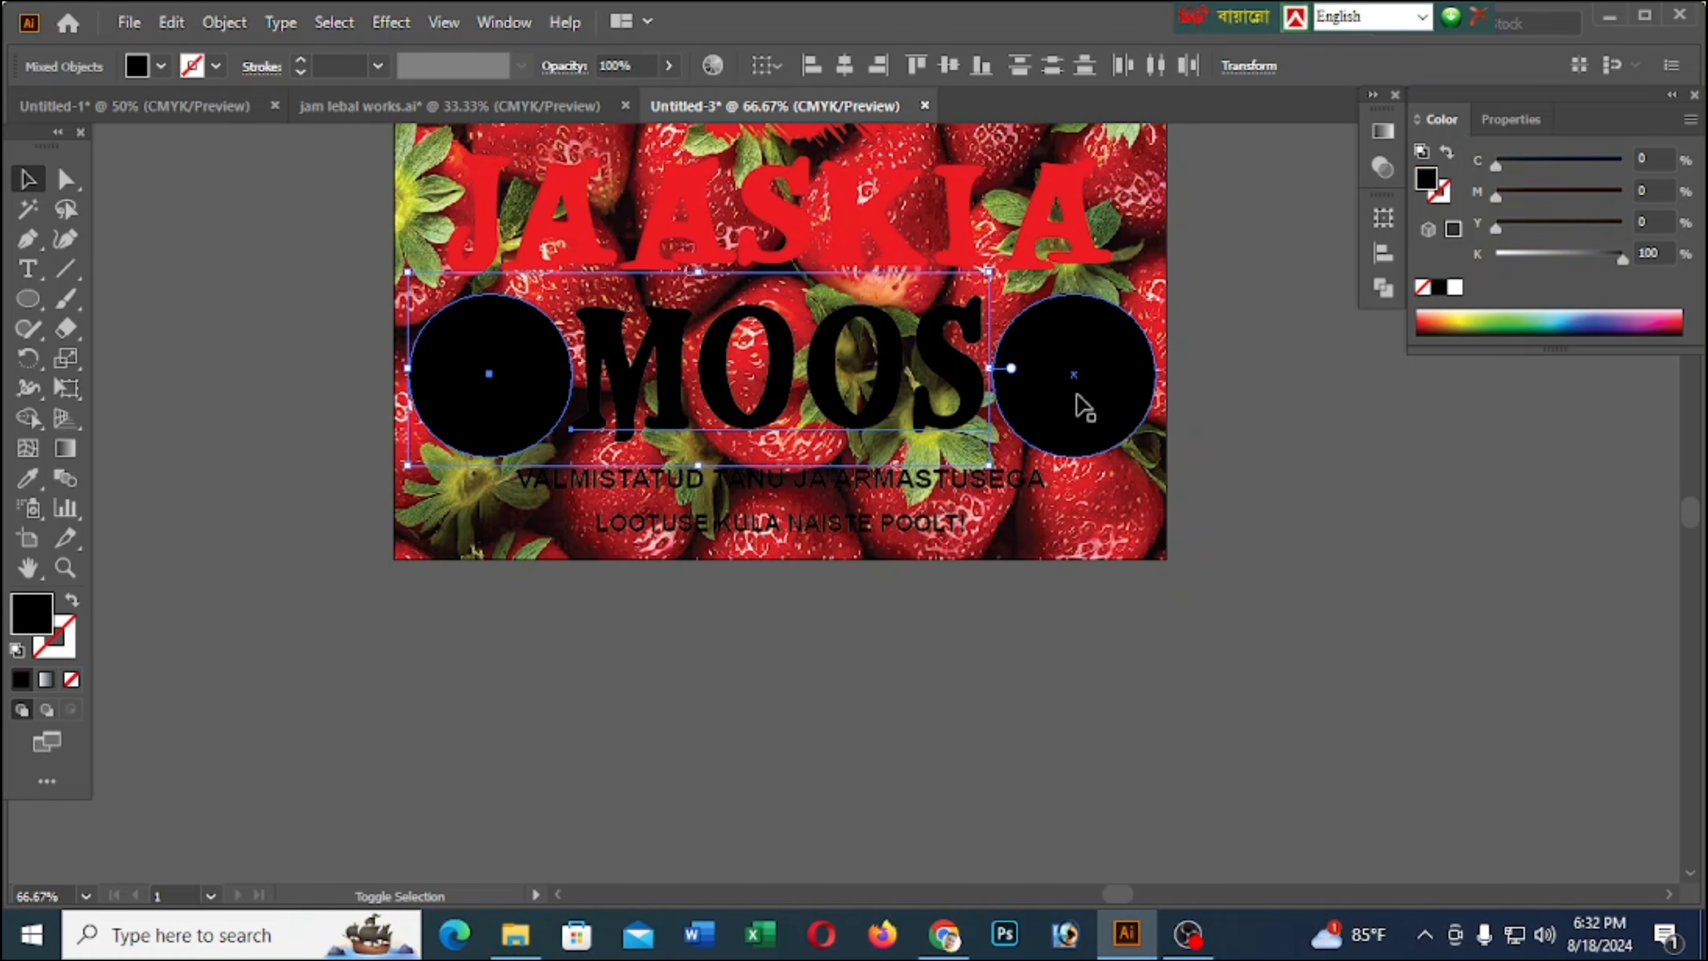
pyautogui.keyDown('shift'); pyautogui.click(1074, 395); pyautogui.keyUp('shift')
pyautogui.keyDown('shift'); pyautogui.click(908, 481); pyautogui.keyUp('shift')
pyautogui.keyDown('shift'); pyautogui.click(891, 535); pyautogui.keyUp('shift')
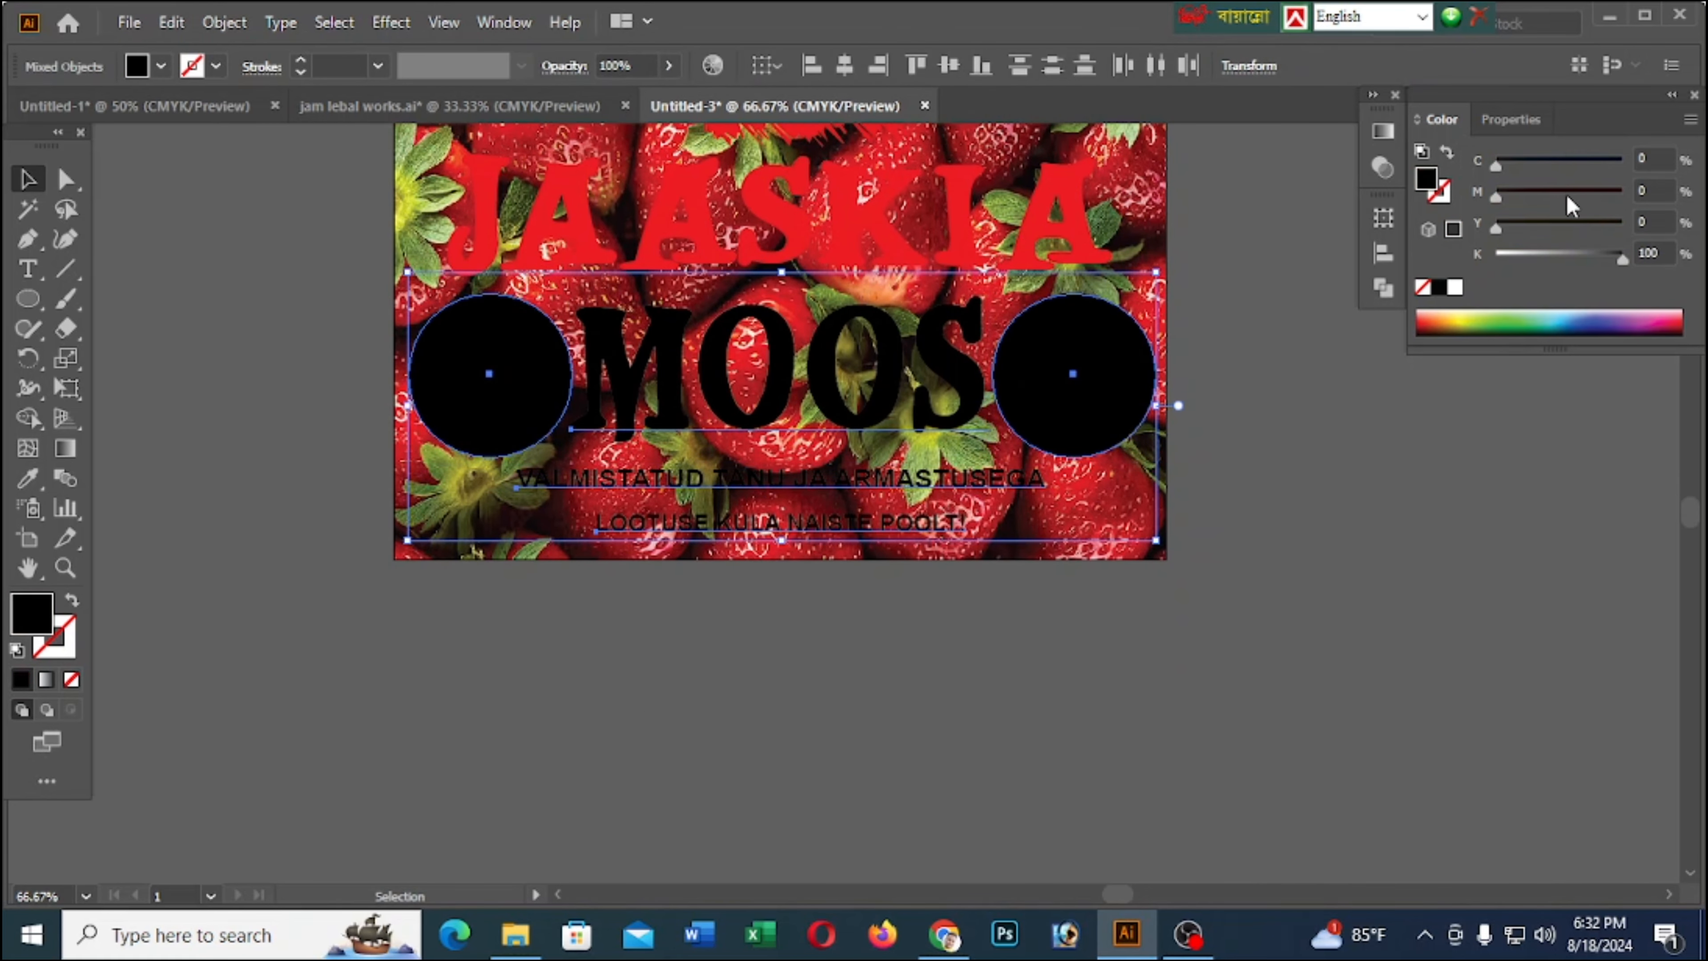
pyautogui.moveTo(1567, 195); pyautogui.dragTo(1624, 195)
pyautogui.moveTo(1624, 260); pyautogui.dragTo(1490, 261)
pyautogui.click(1489, 622)
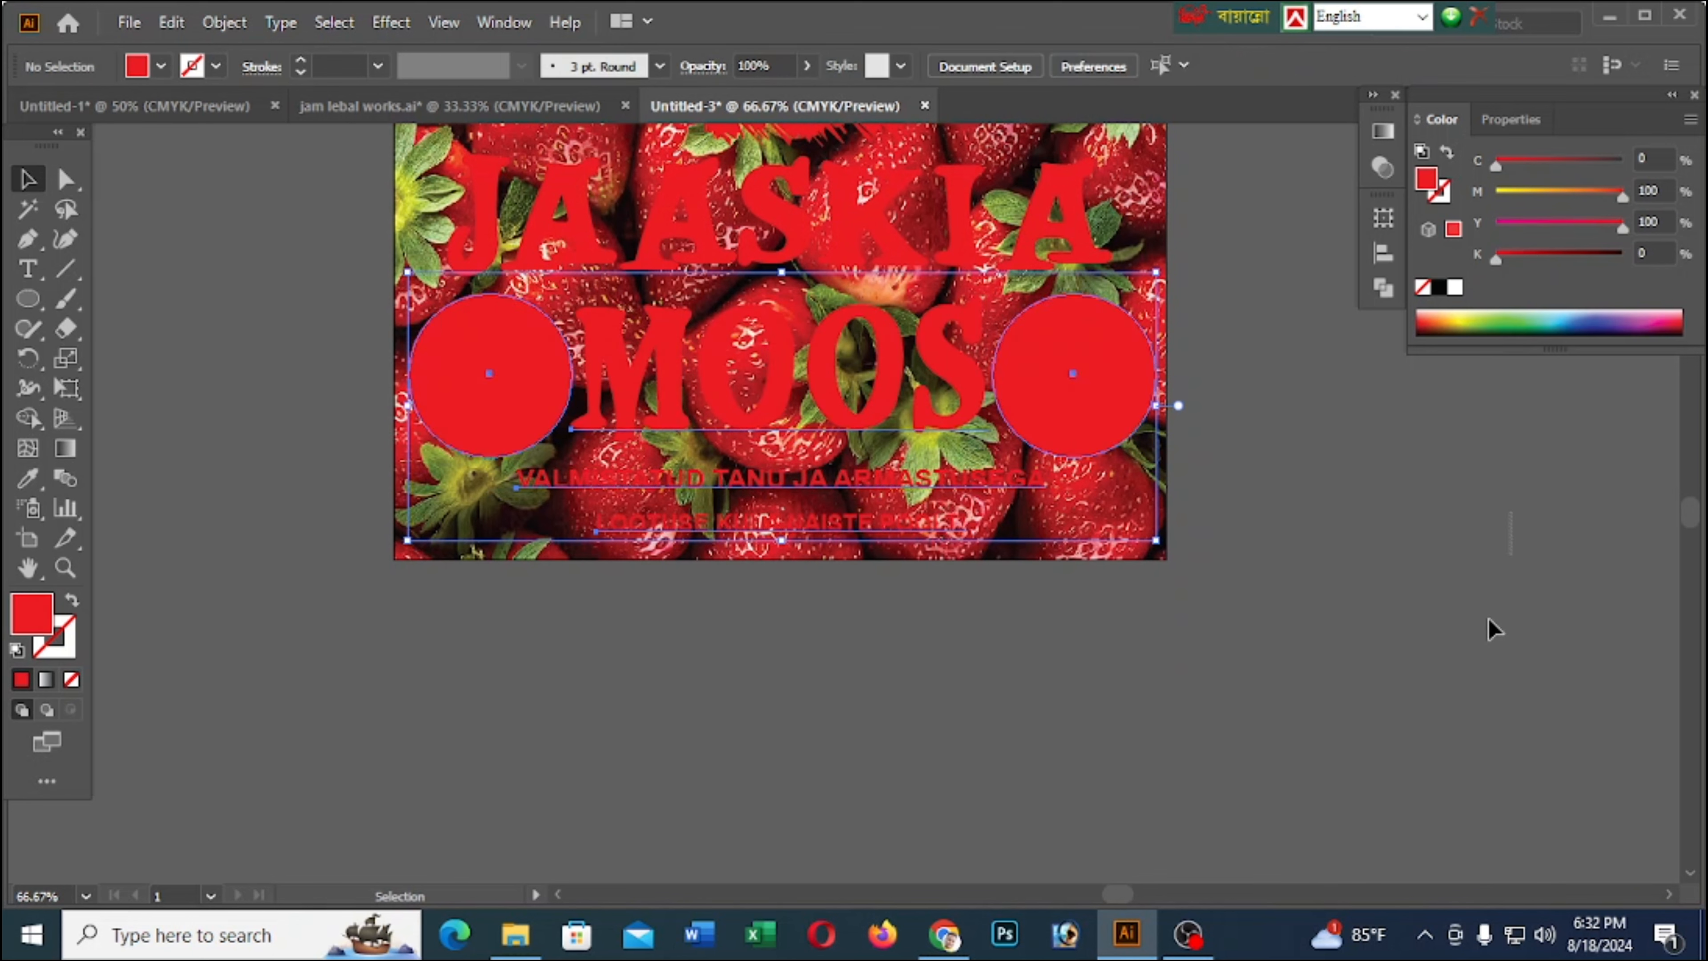
# Change the fill of both circles beside MOOS to white
pyautogui.click(454, 382)
pyautogui.keyDown('shift'); pyautogui.click(1076, 394); pyautogui.keyUp('shift')
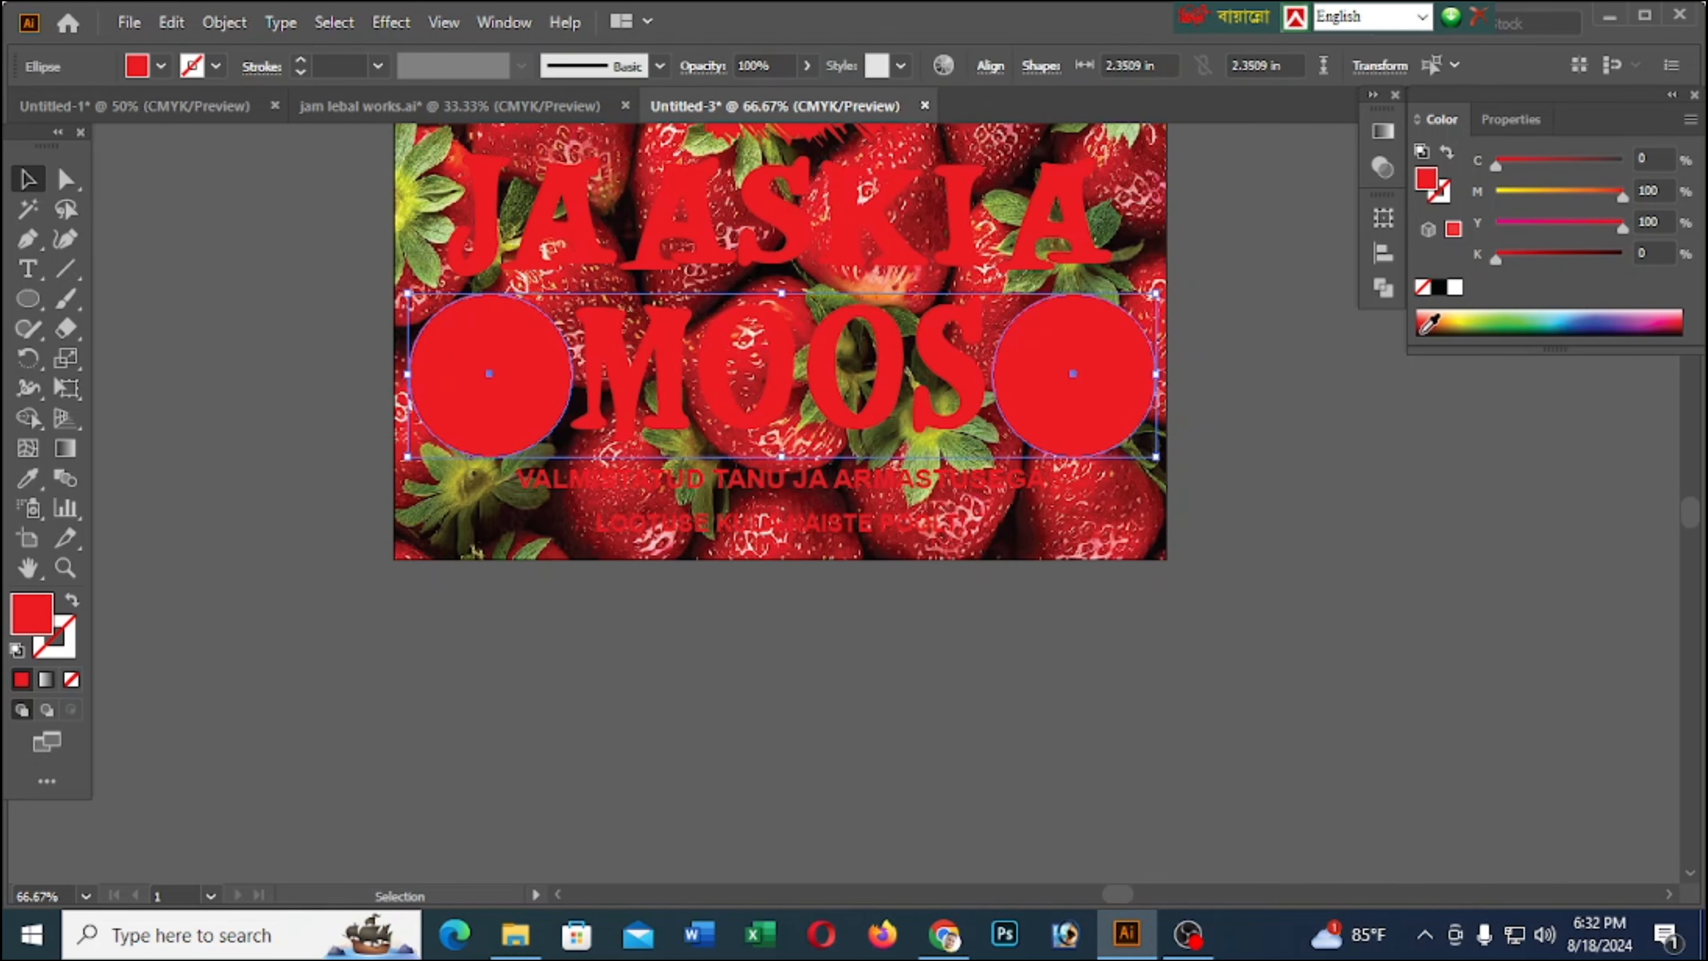
pyautogui.moveTo(1432, 323); pyautogui.dragTo(1440, 303)
pyautogui.click(1303, 554)
# Duplicate the left white circle in place and shrink the copy slightly about its centre
pyautogui.click(511, 354)
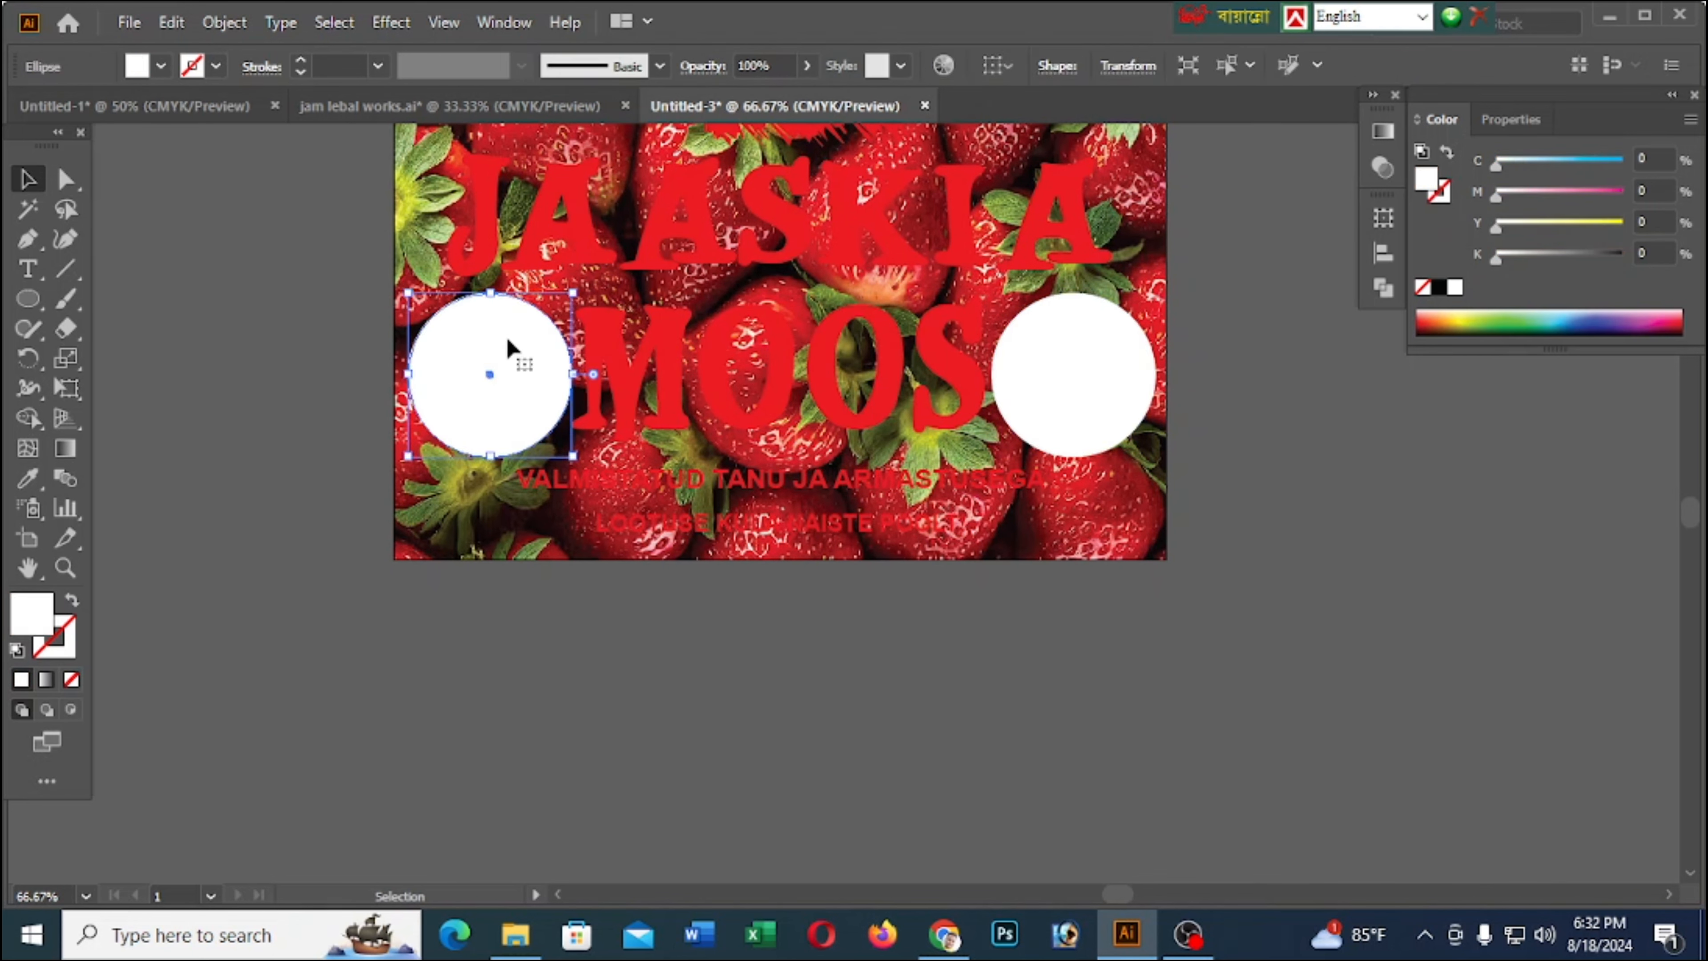
pyautogui.press('a')
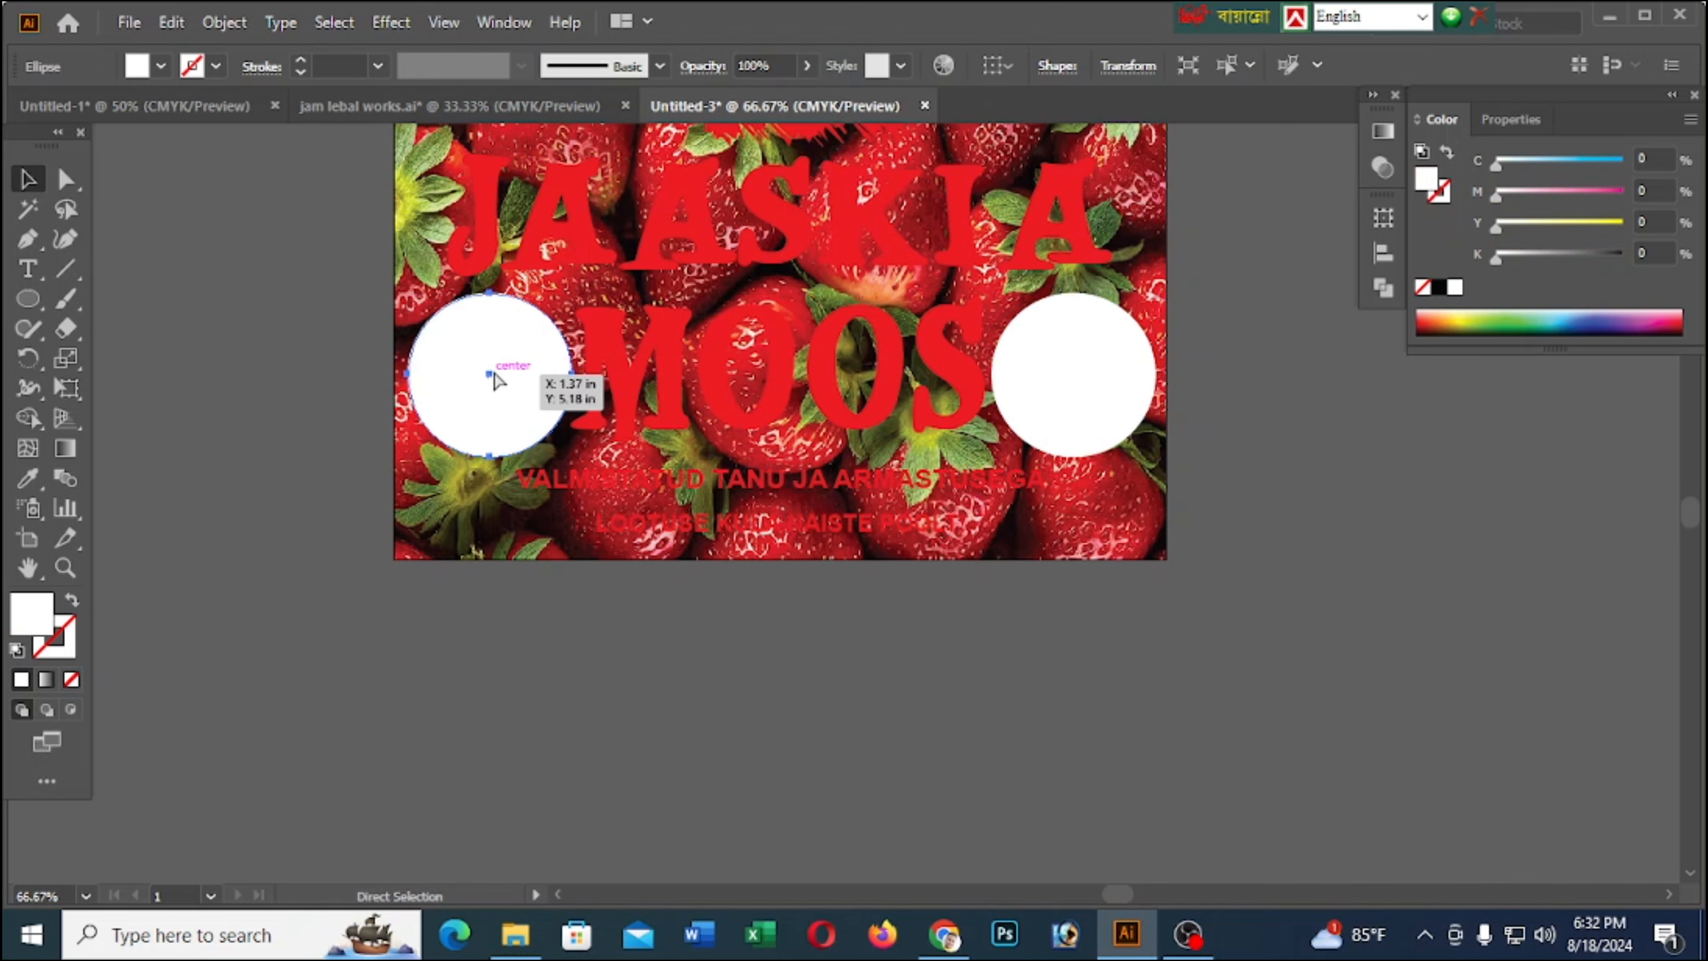
pyautogui.scroll(2, 475, 353)
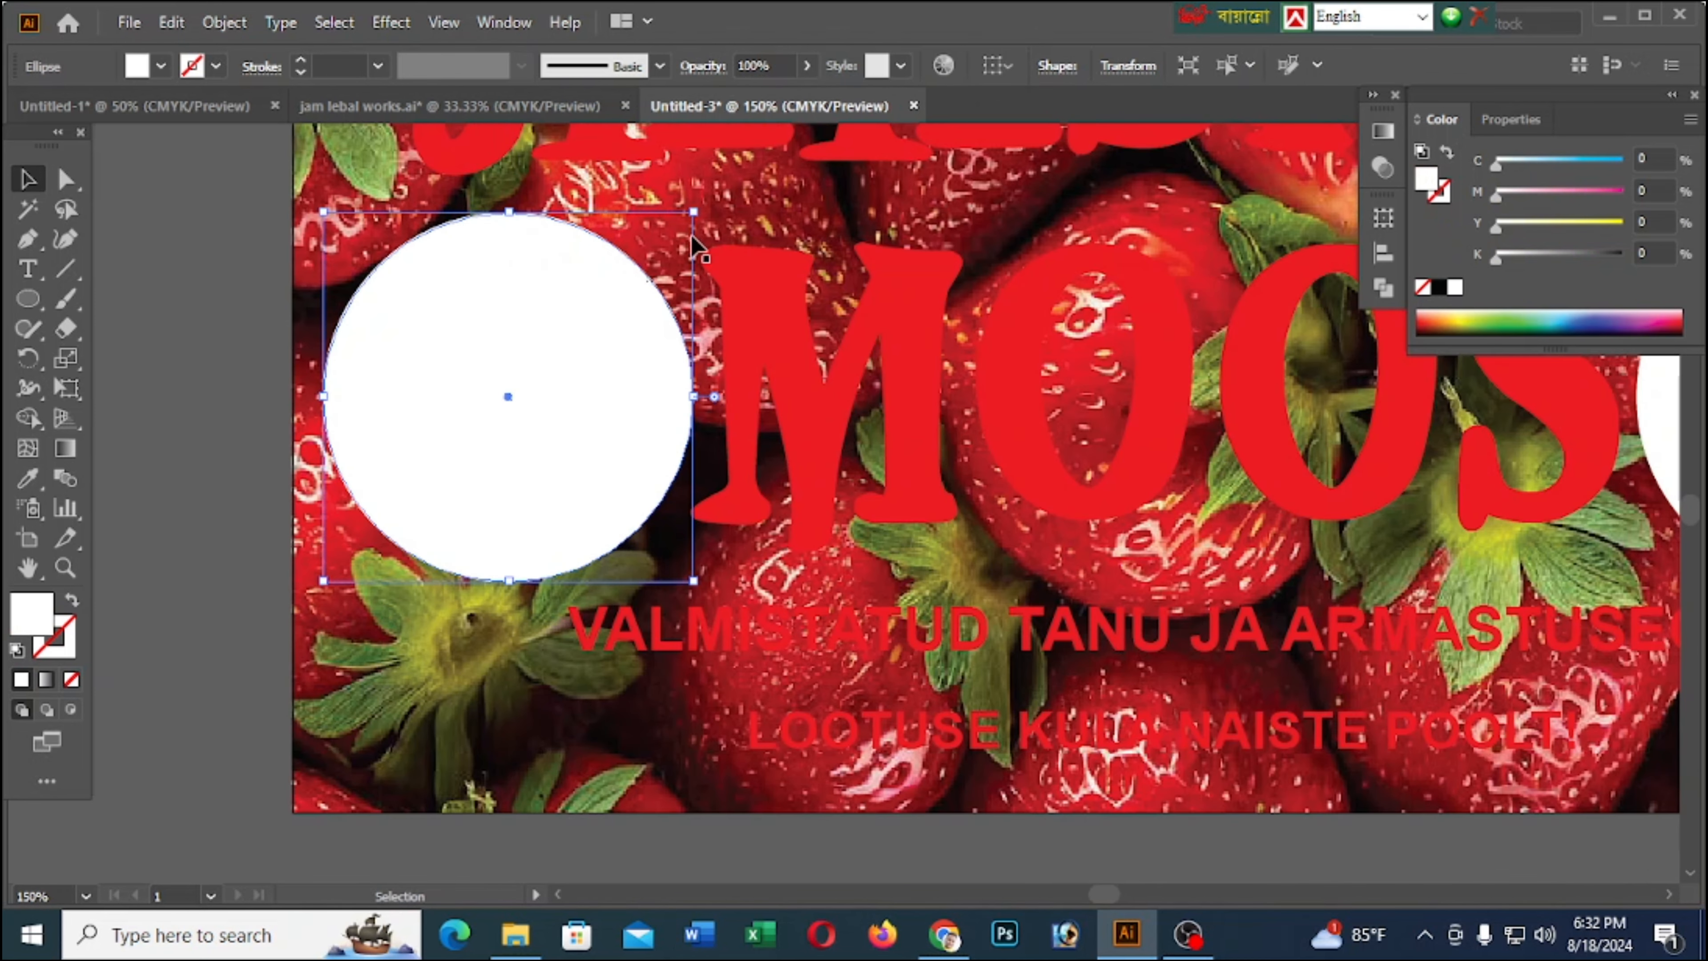
pyautogui.moveTo(691, 215); pyautogui.dragTo(678, 228)
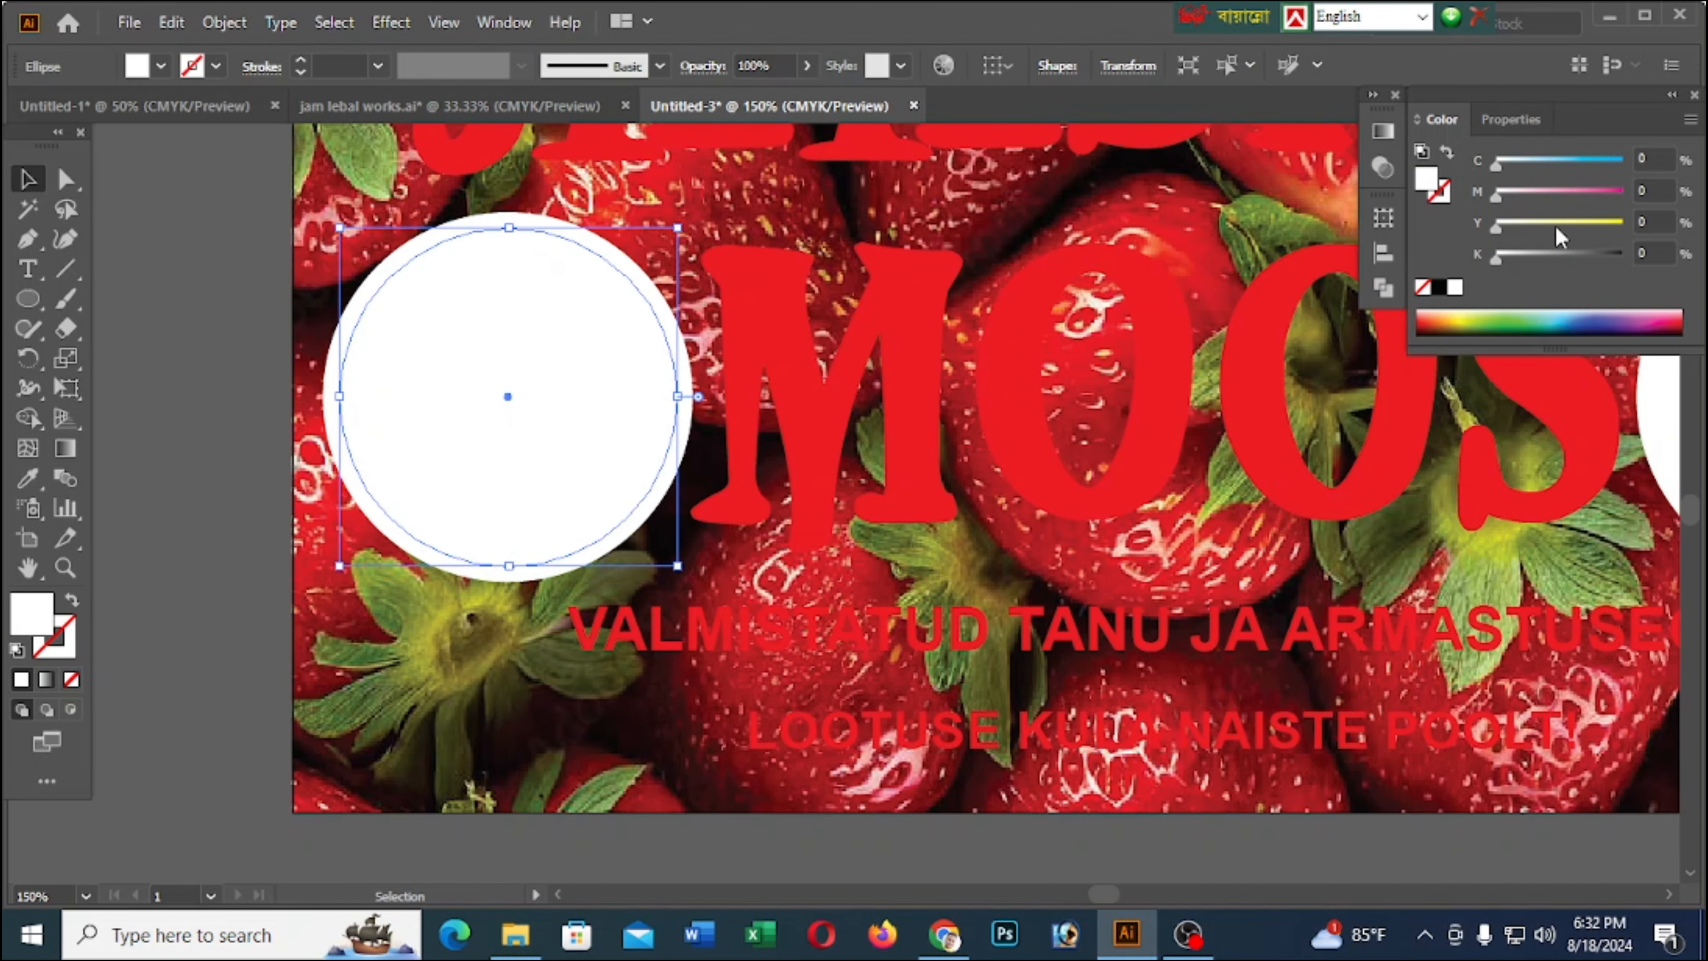
# Give the smaller inner circle a 2 pt cyan stroke, C 100, M 0, Y 0, K 0
pyautogui.click(1443, 200)
pyautogui.click(1543, 310)
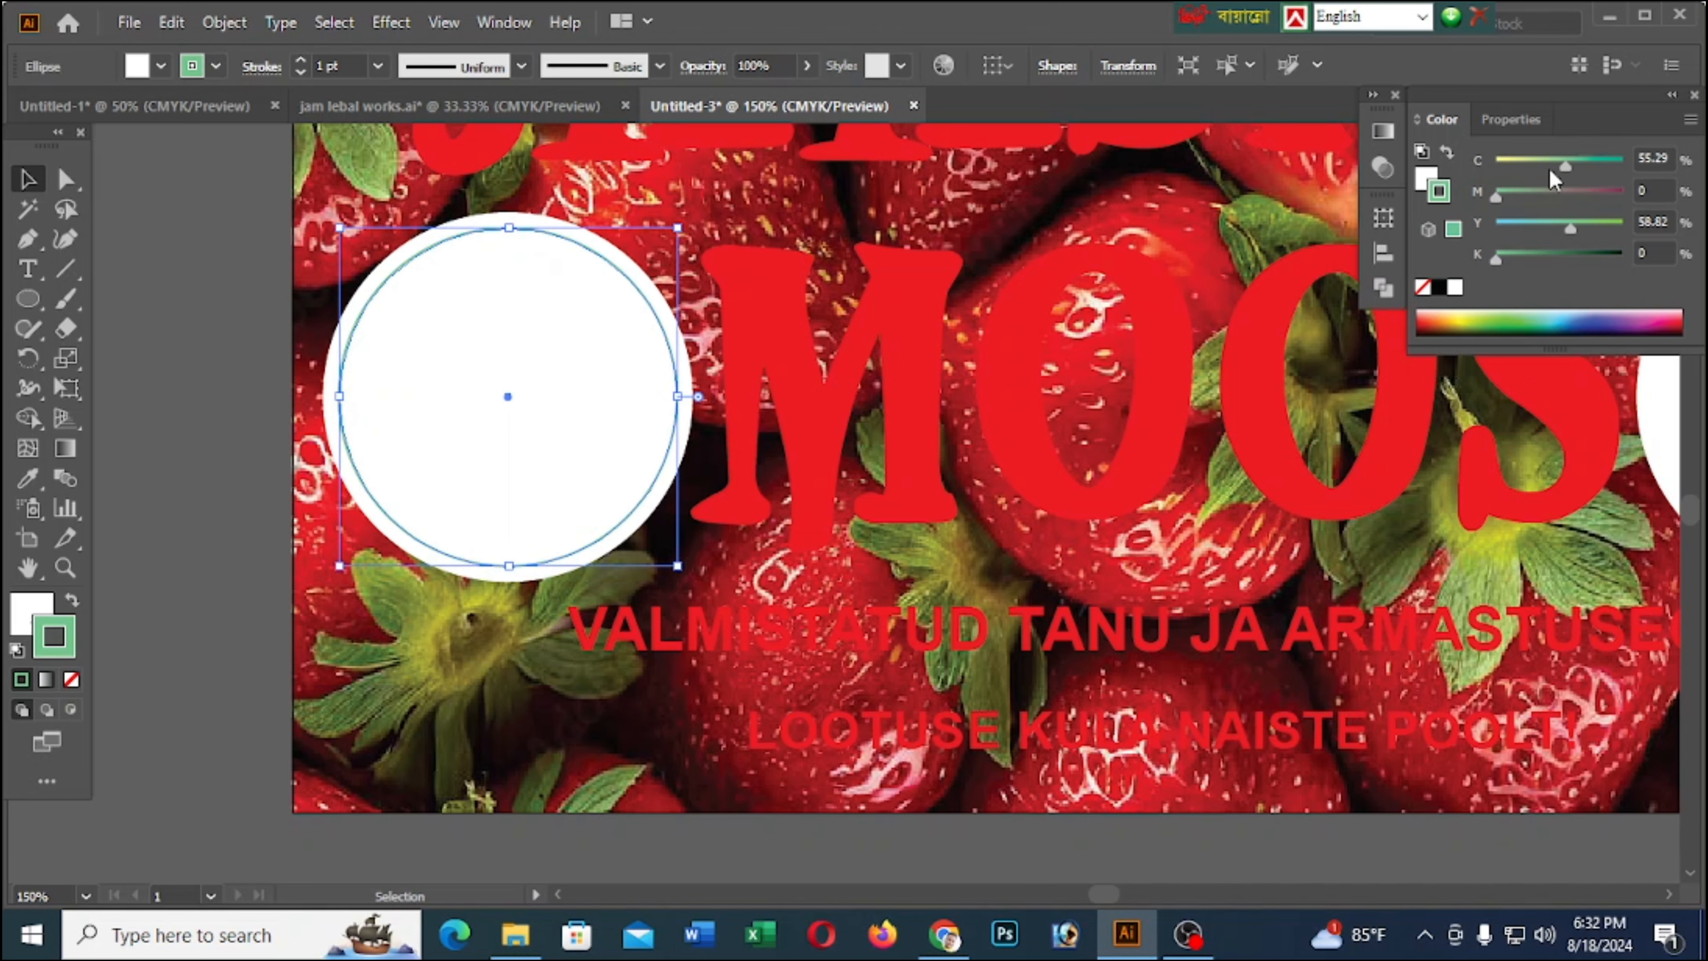
pyautogui.moveTo(1550, 167)
pyautogui.mouseDown()
pyautogui.moveTo(1495, 164)
pyautogui.moveTo(1591, 236)
pyautogui.mouseUp()
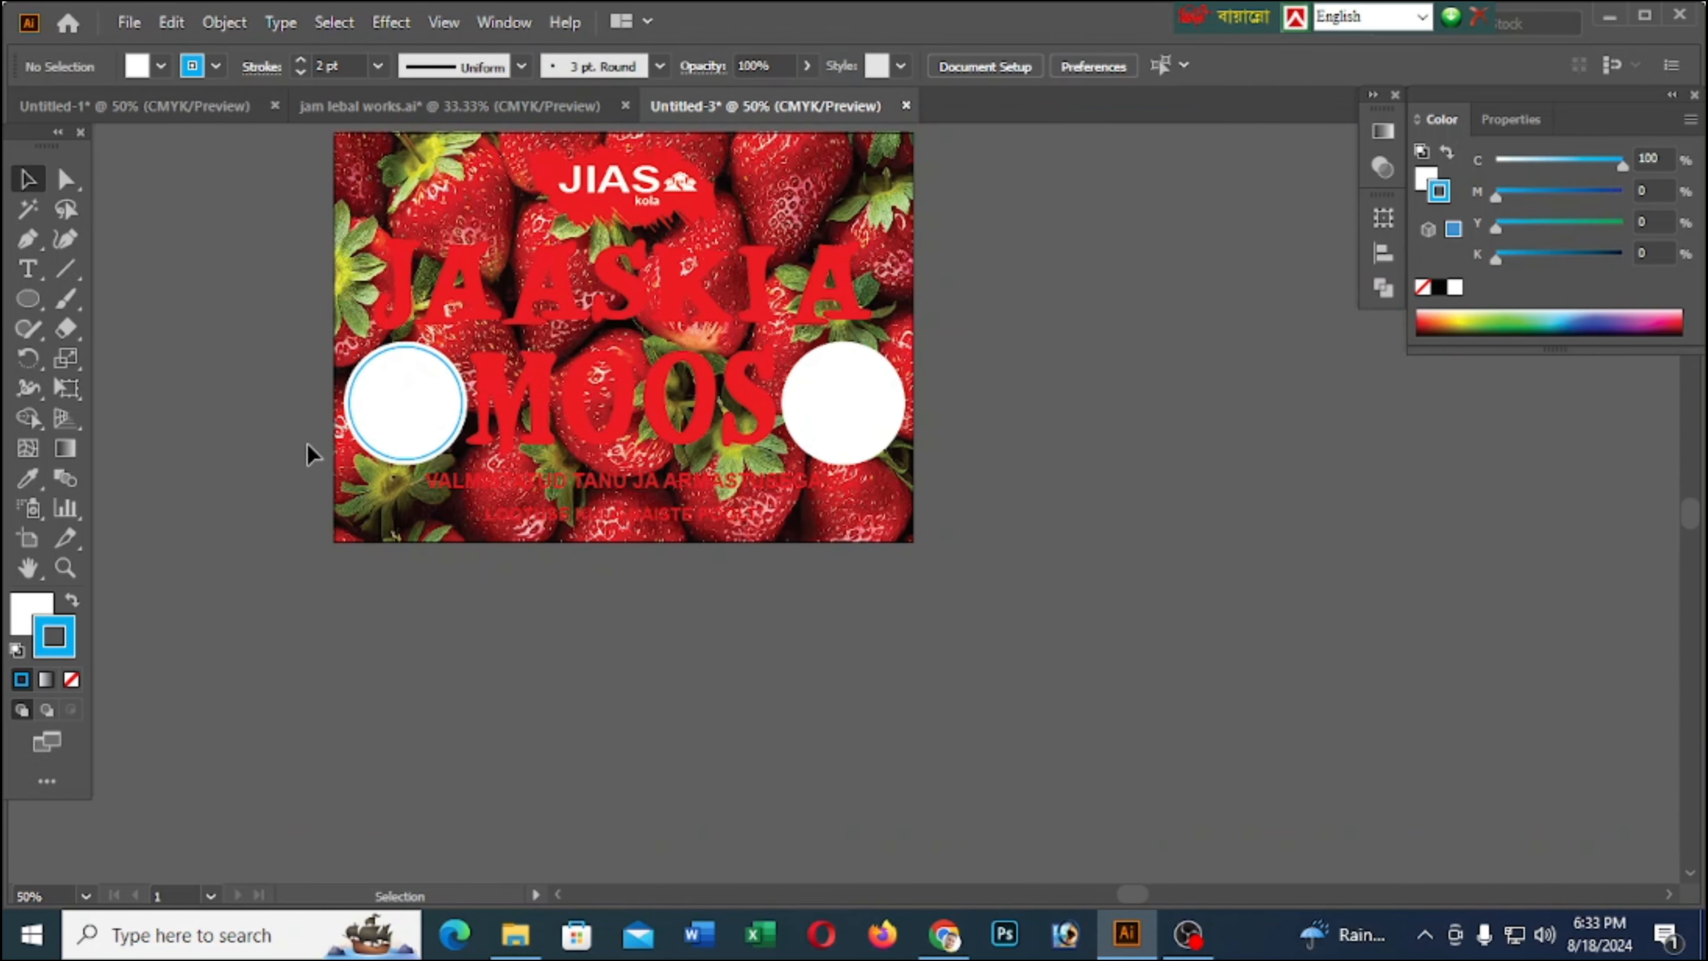
pyautogui.scroll(2, 347, 418)
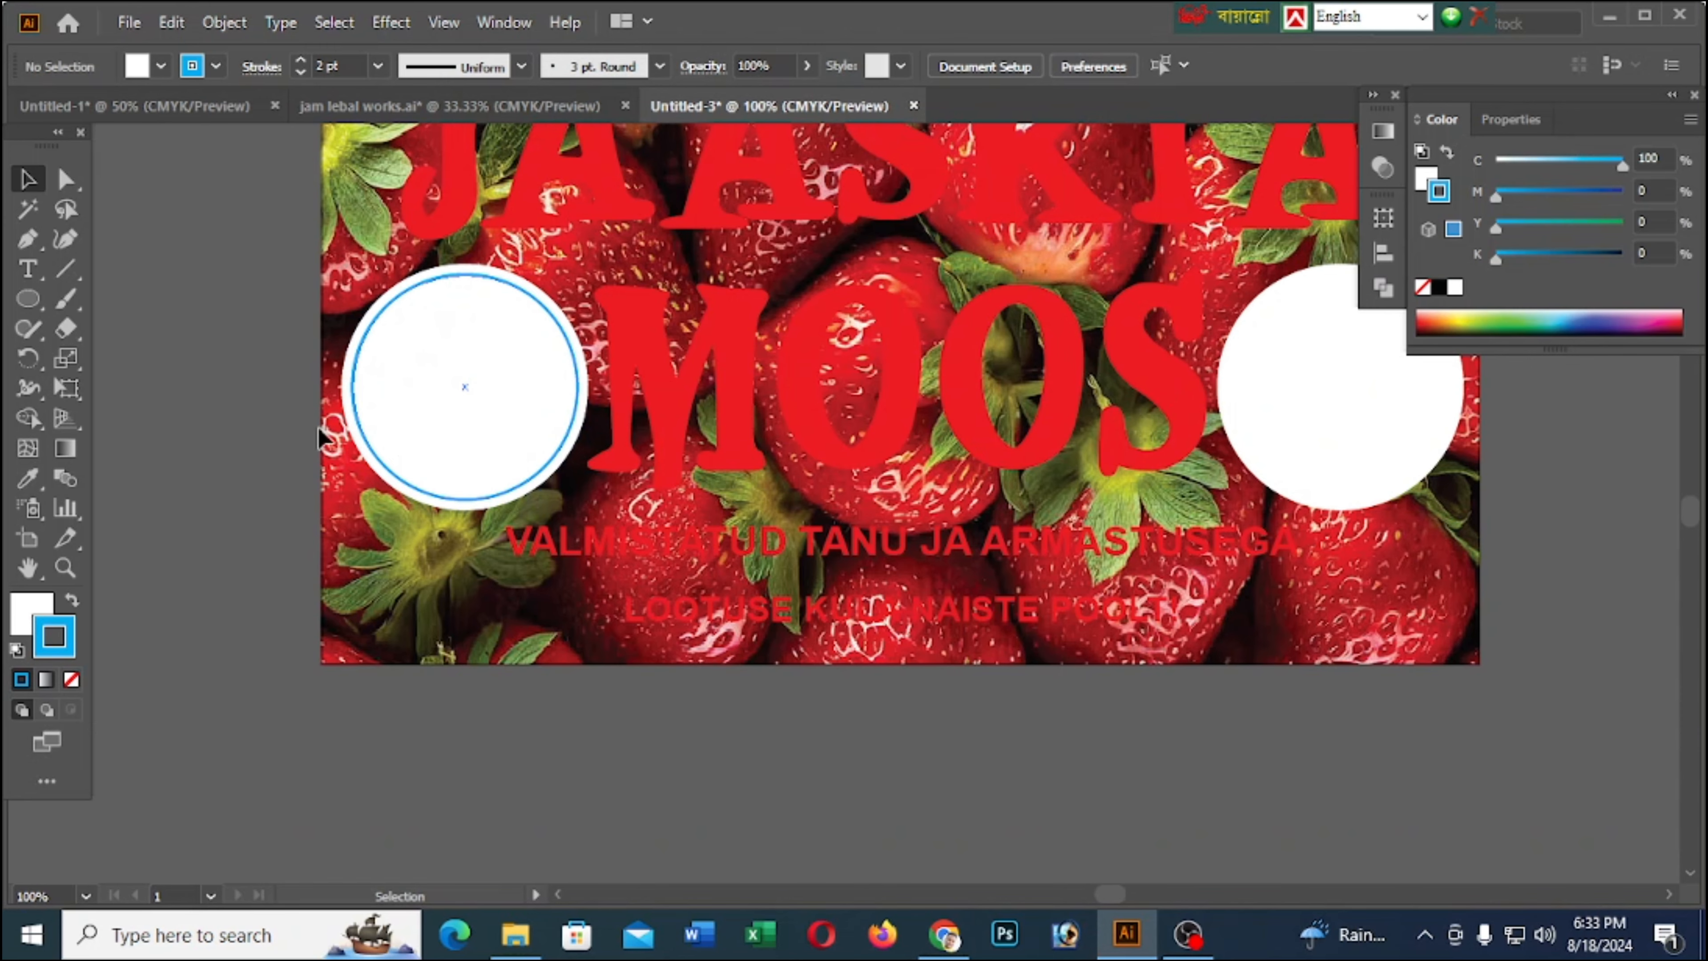
# Duplicate the cyan-outlined inner circle onto the centre of the right white circle and bring the copy to the front
pyautogui.scroll(-1, 322, 438)
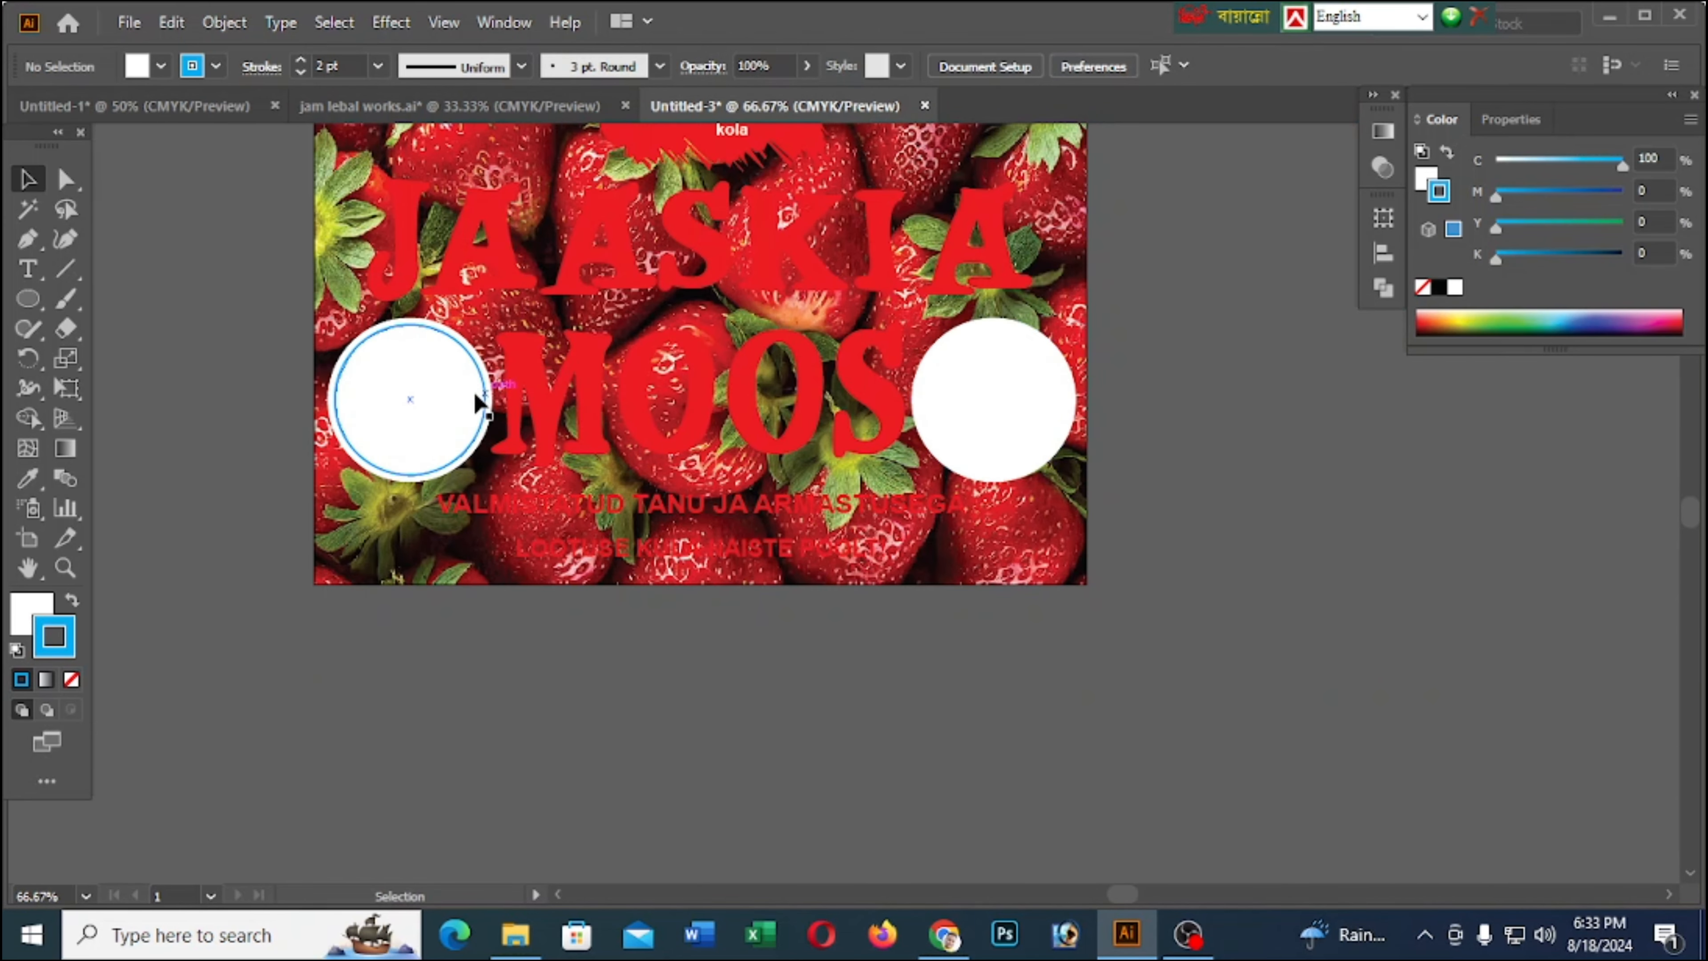
pyautogui.moveTo(485, 400); pyautogui.dragTo(1070, 426)
pyautogui.click(1266, 722)
pyautogui.scroll(1, 1051, 396)
pyautogui.click(203, 397)
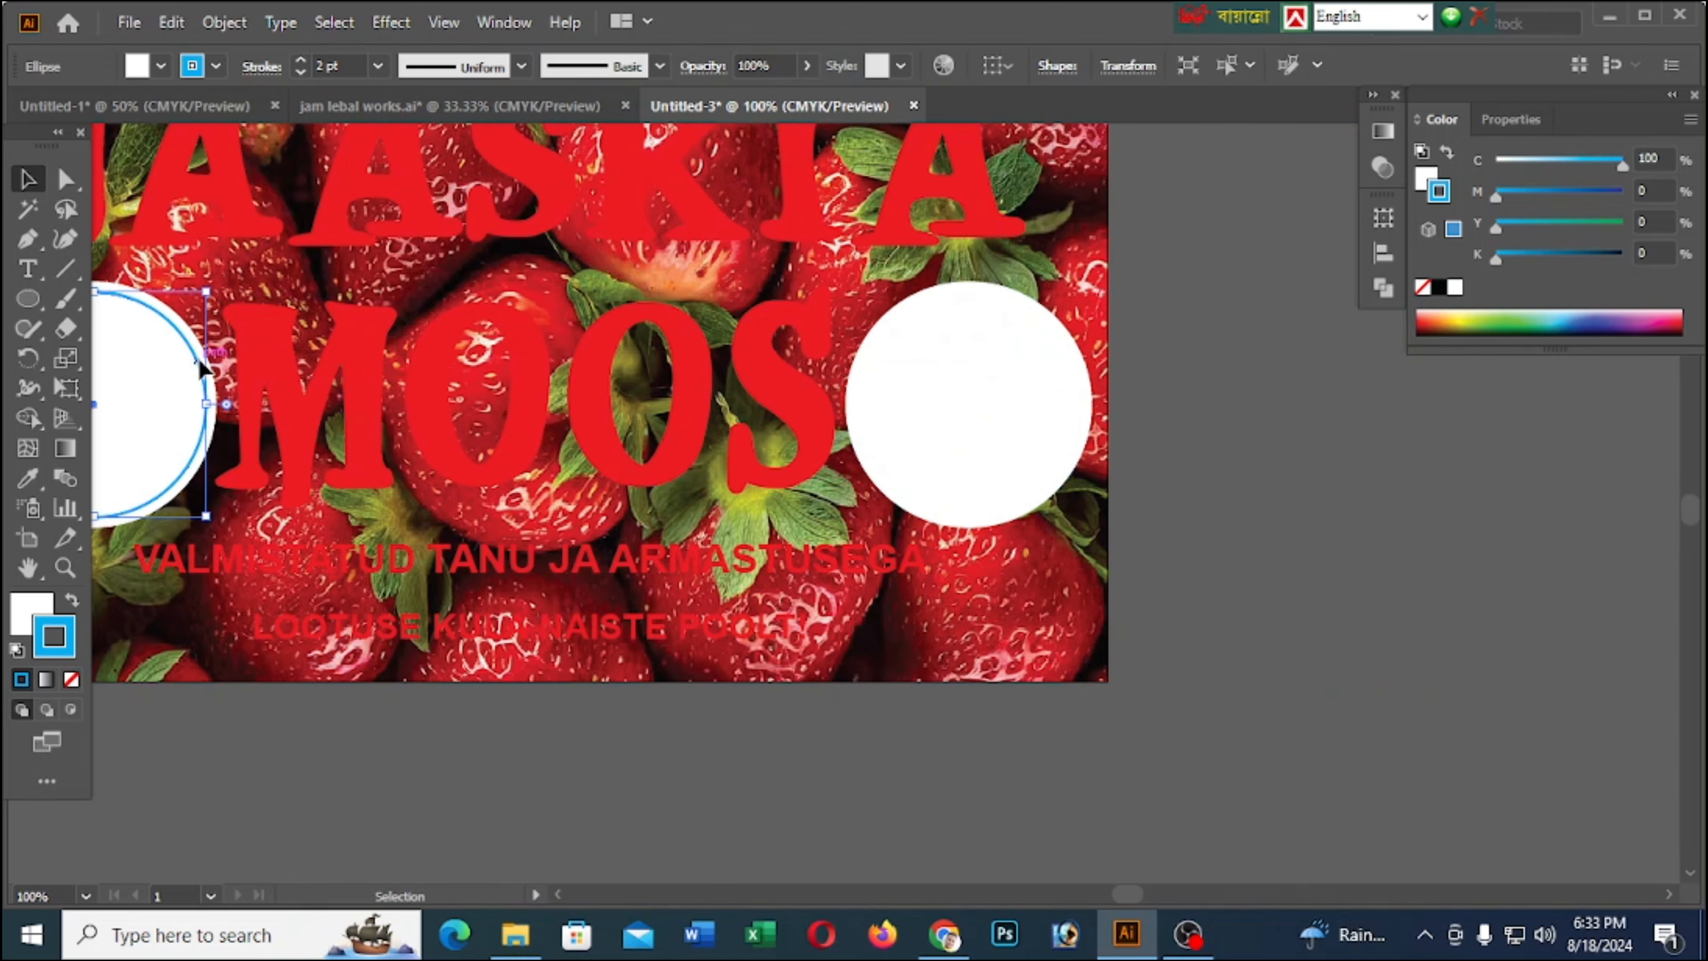
pyautogui.moveTo(202, 368); pyautogui.dragTo(1071, 425)
pyautogui.rightClick(1070, 425)
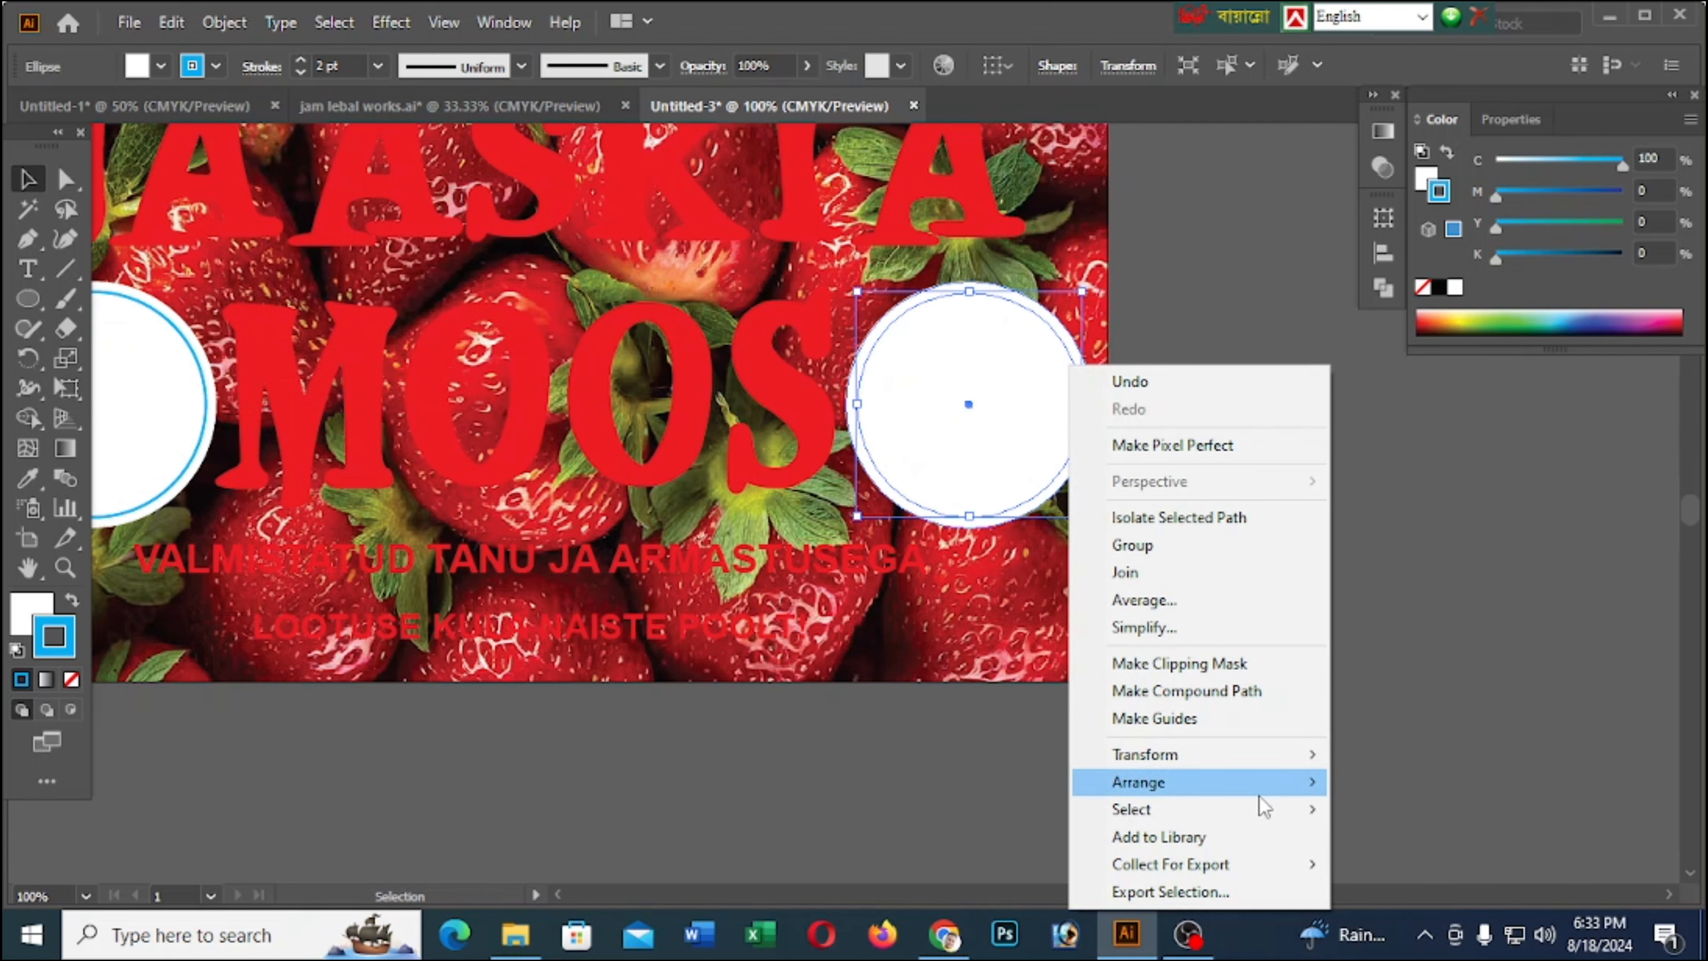
pyautogui.moveTo(1261, 788)
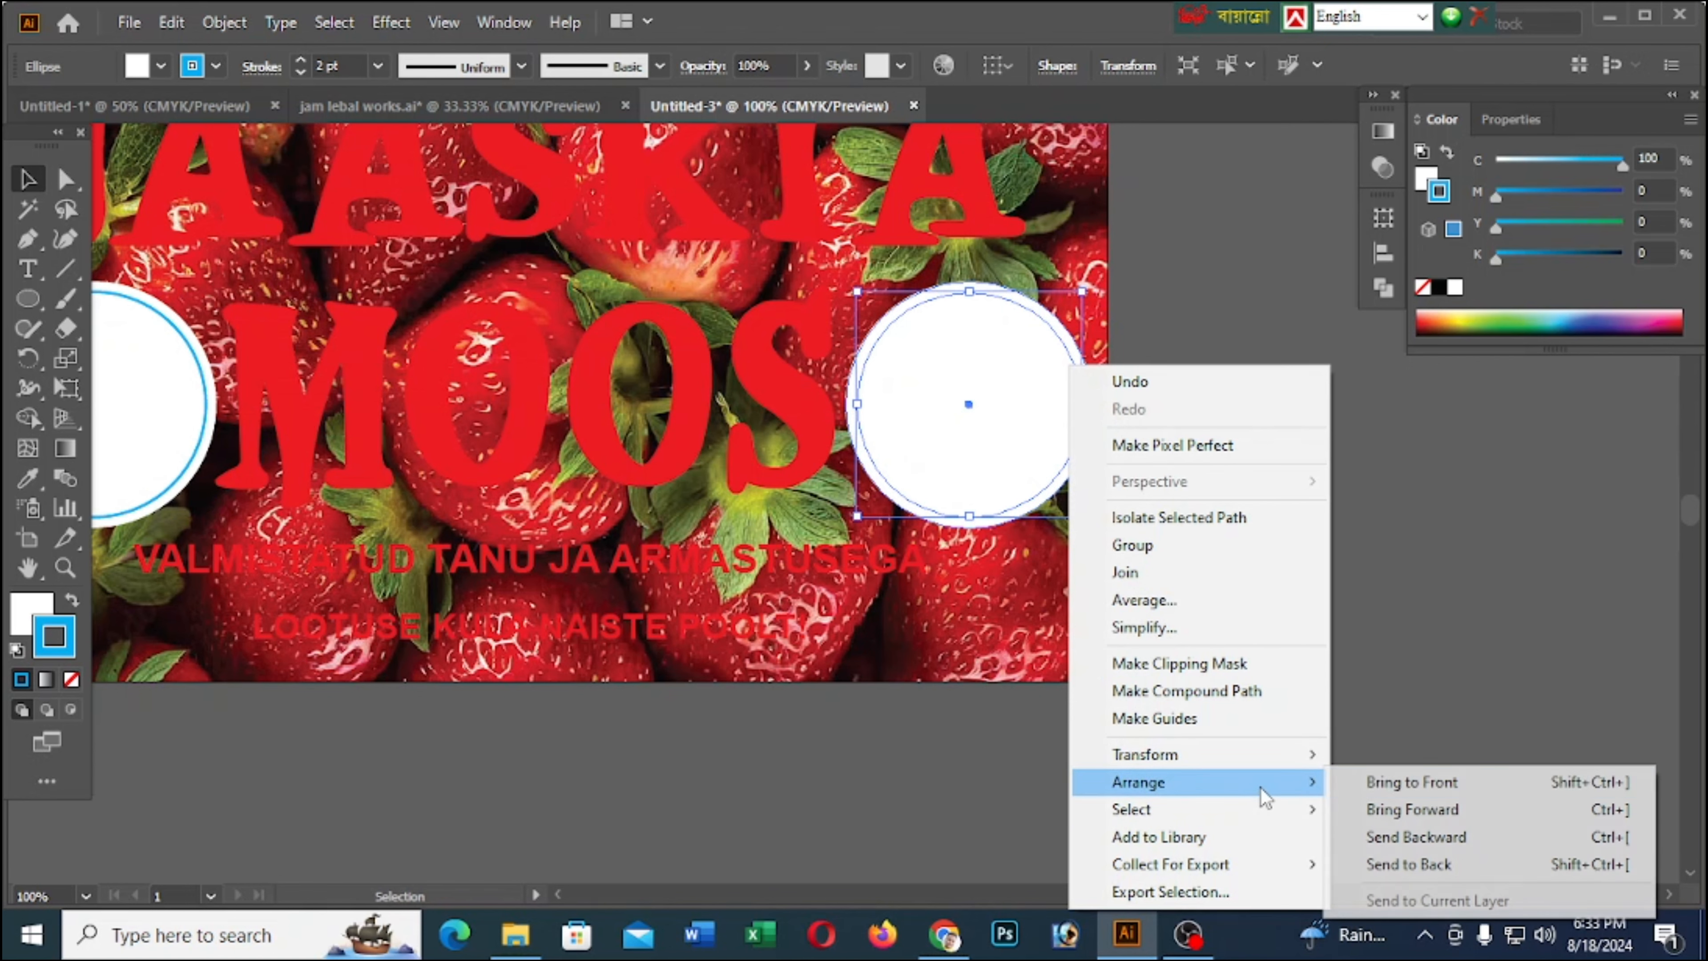
pyautogui.click(1341, 784)
pyautogui.click(1207, 503)
pyautogui.scroll(-2, 1173, 393)
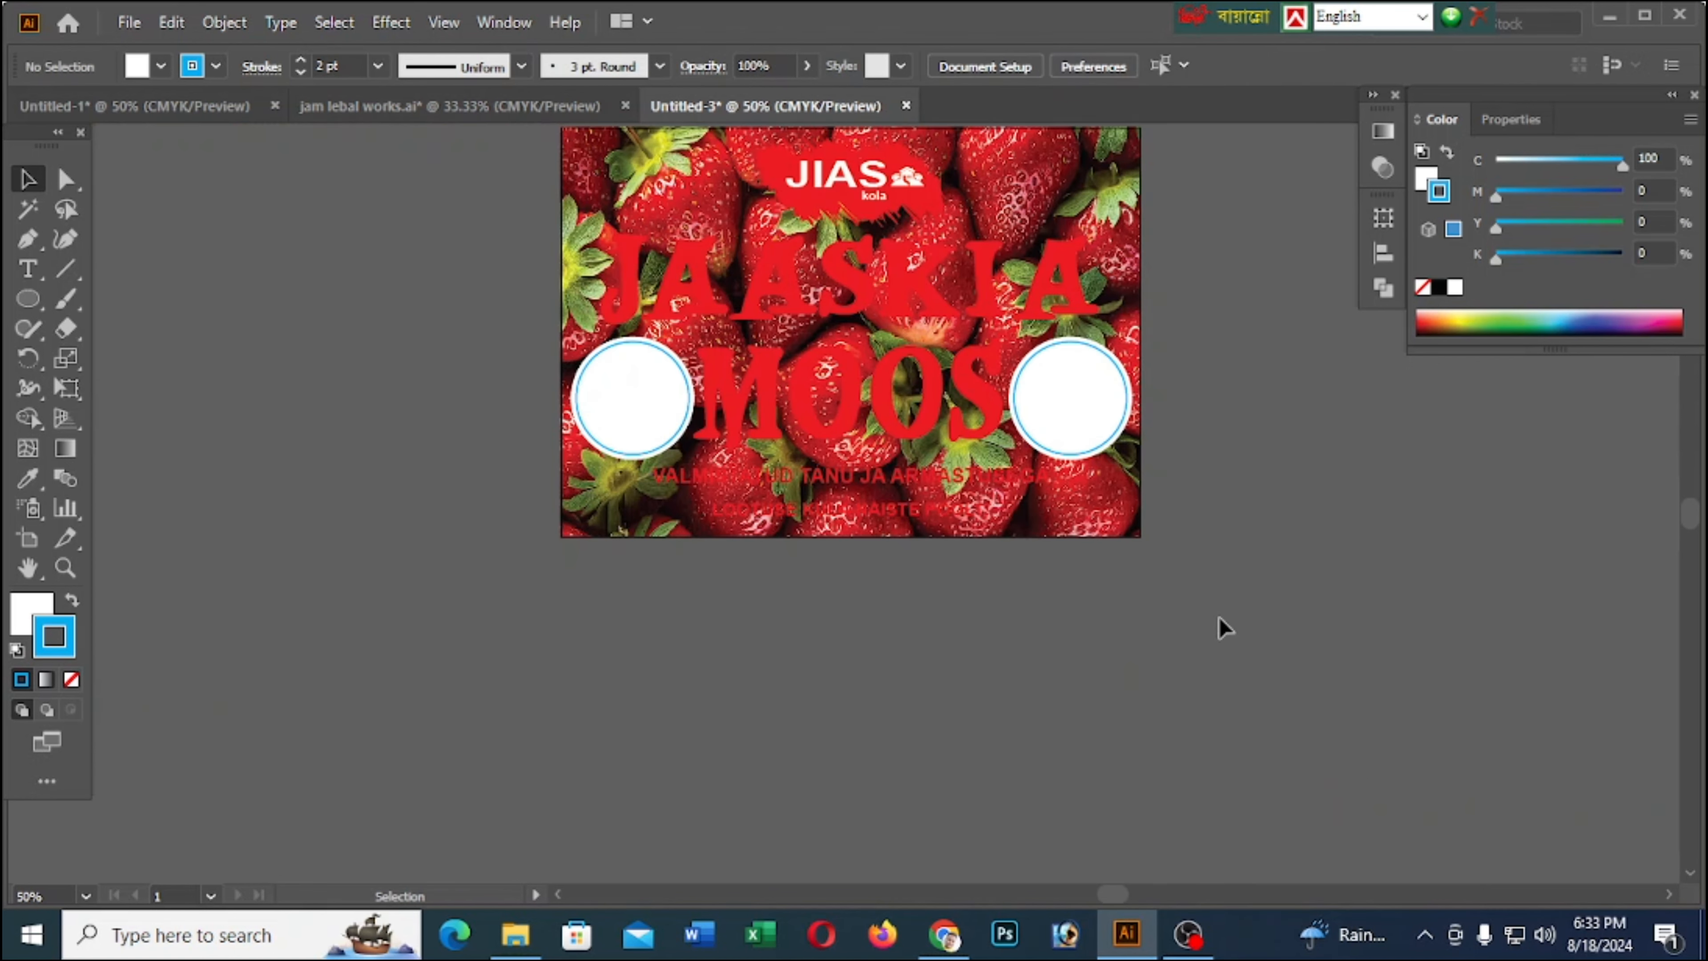
# Duplicate the JAASKIA text in place and give the copy a white fill and a 4 pt white stroke
pyautogui.scroll(2, 1235, 589)
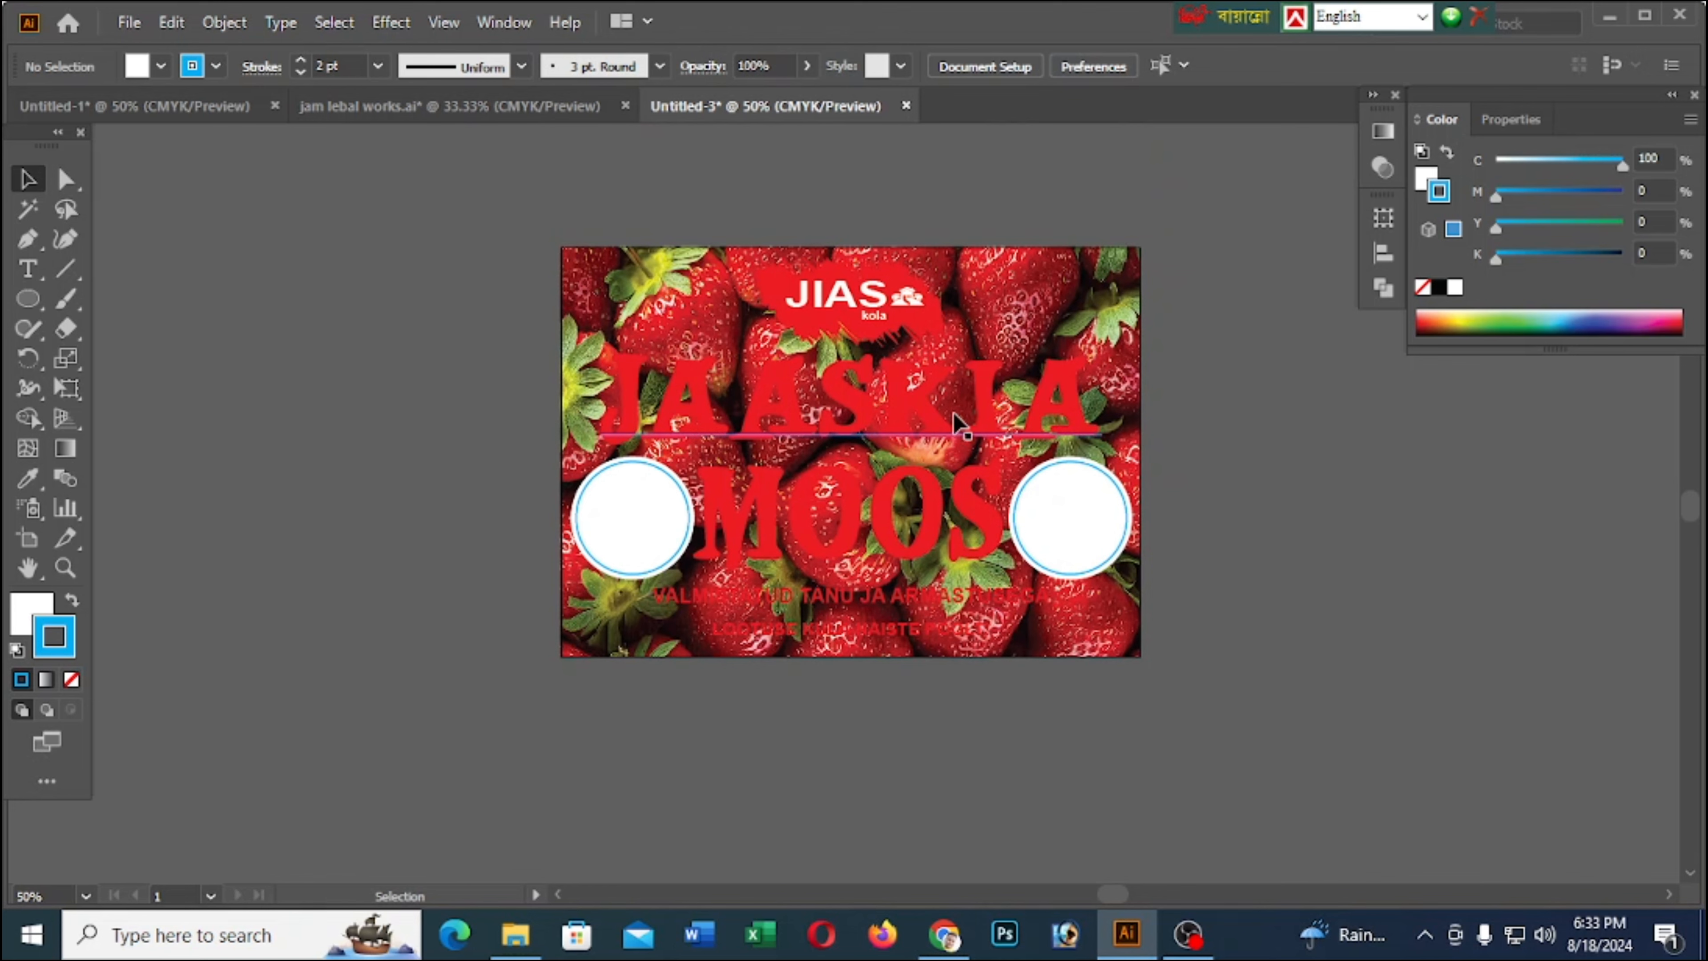
pyautogui.scroll(1, 943, 421)
pyautogui.click(845, 374)
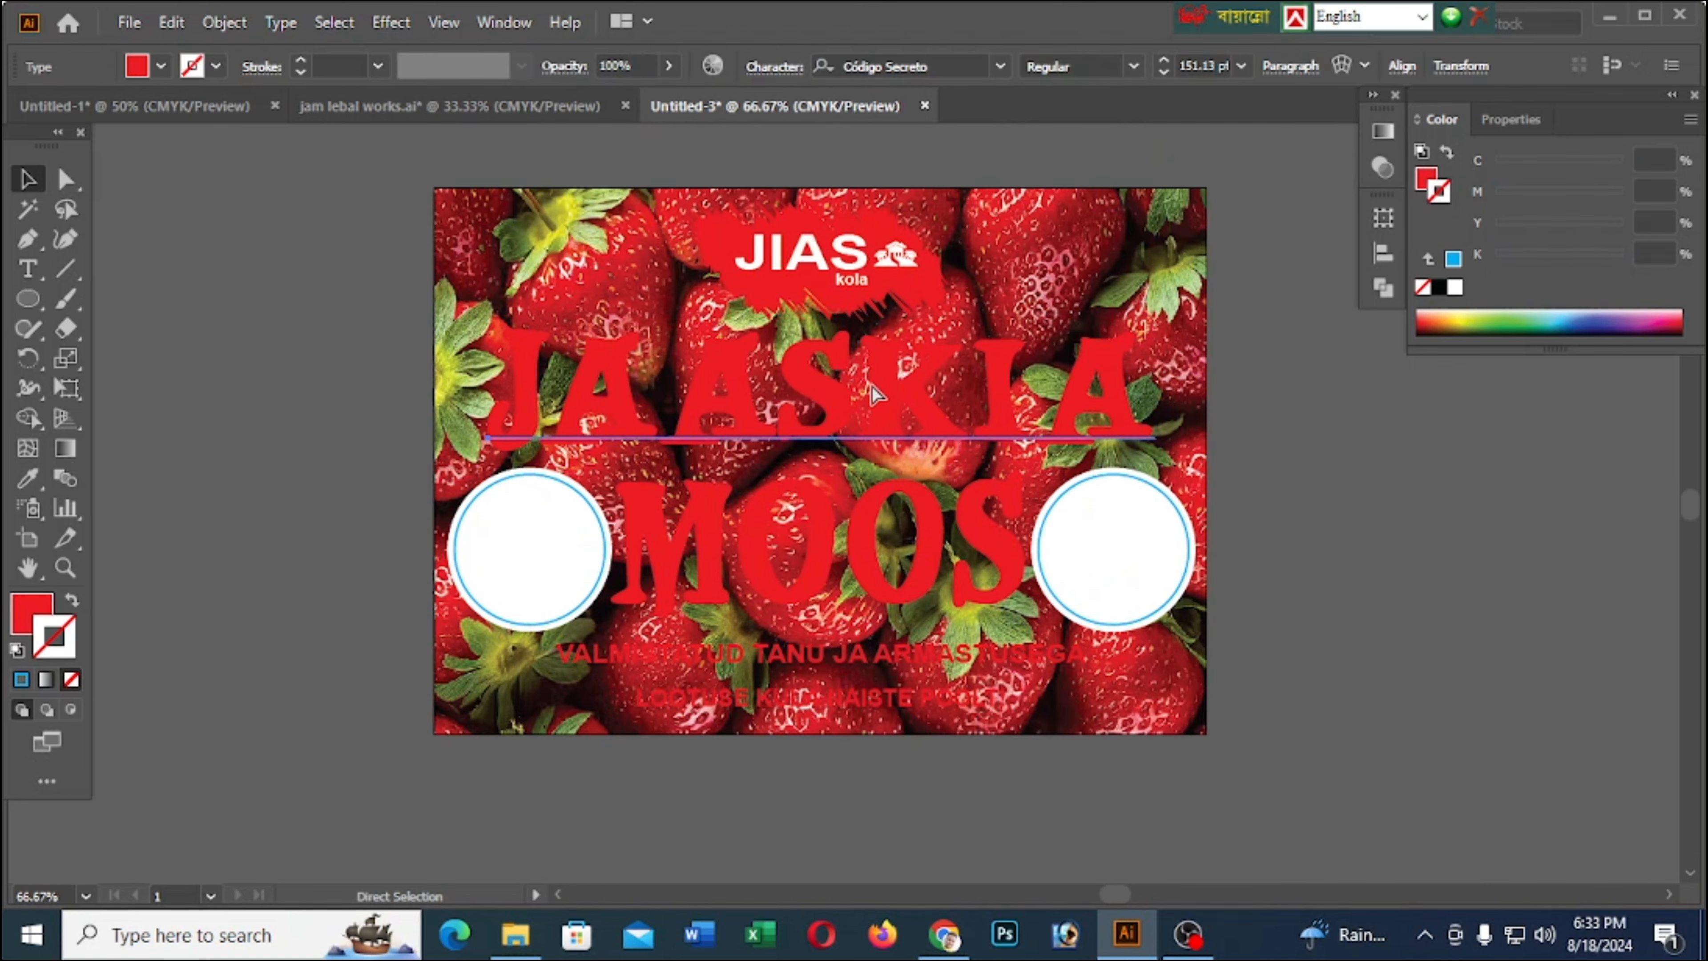
pyautogui.press('x')
pyautogui.click(1454, 290)
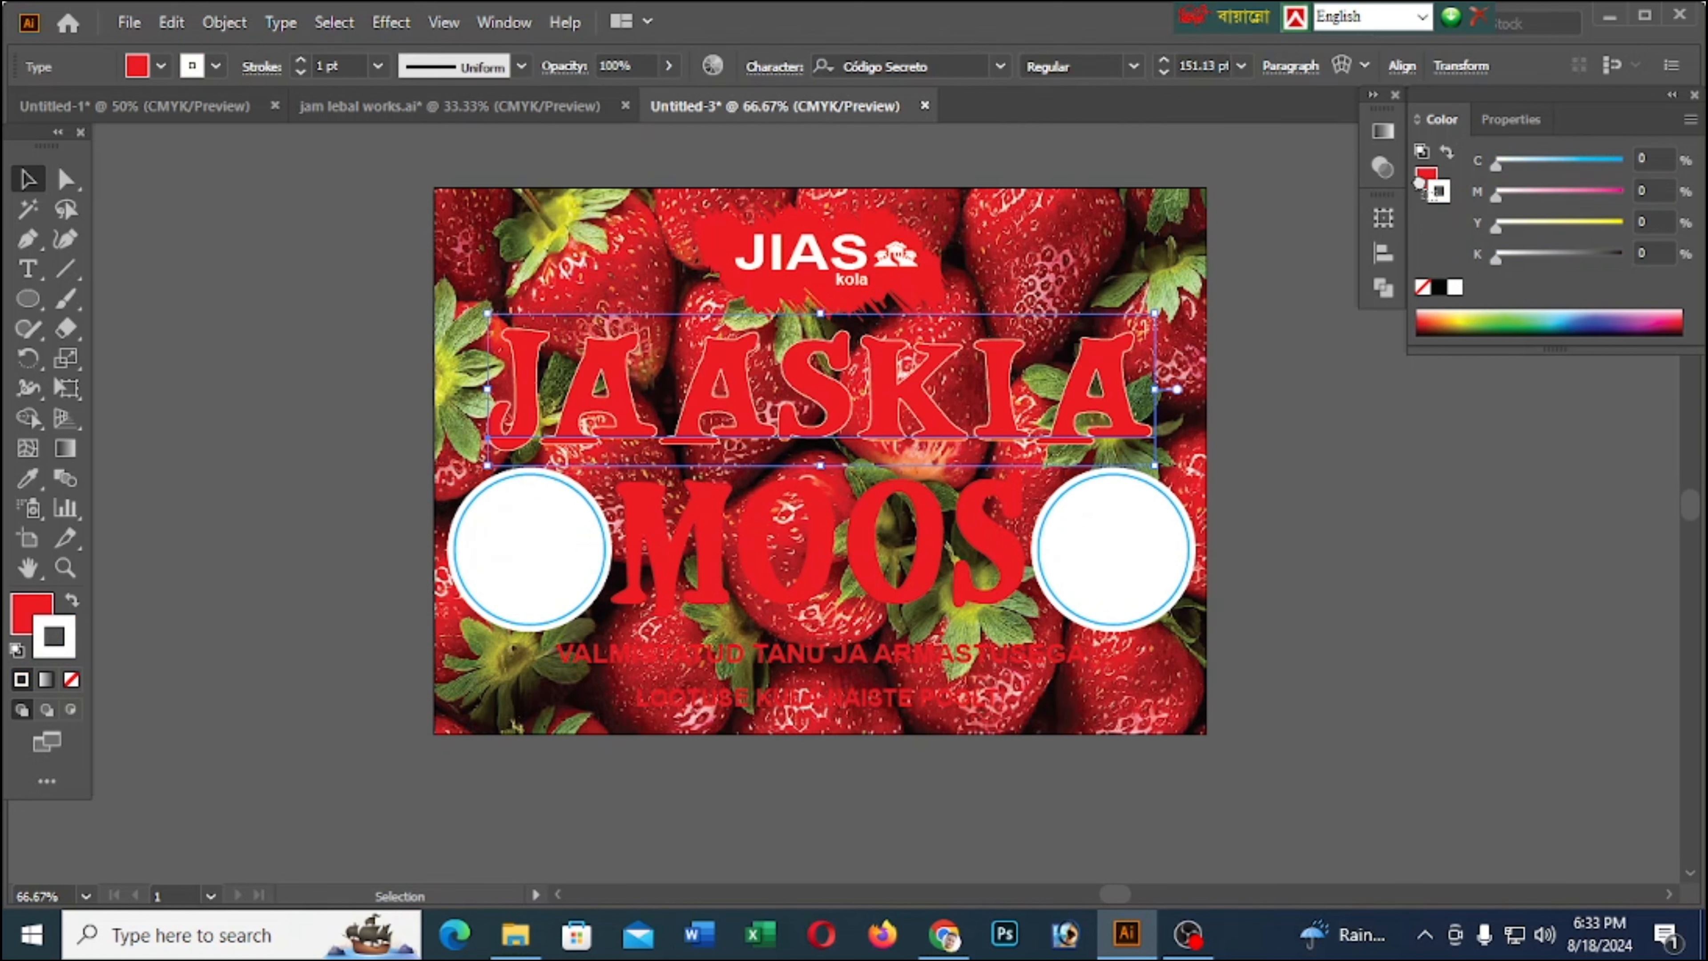
pyautogui.moveTo(1438, 191); pyautogui.dragTo(1420, 182)
pyautogui.click(301, 63)
pyautogui.click(302, 63)
pyautogui.click(301, 63)
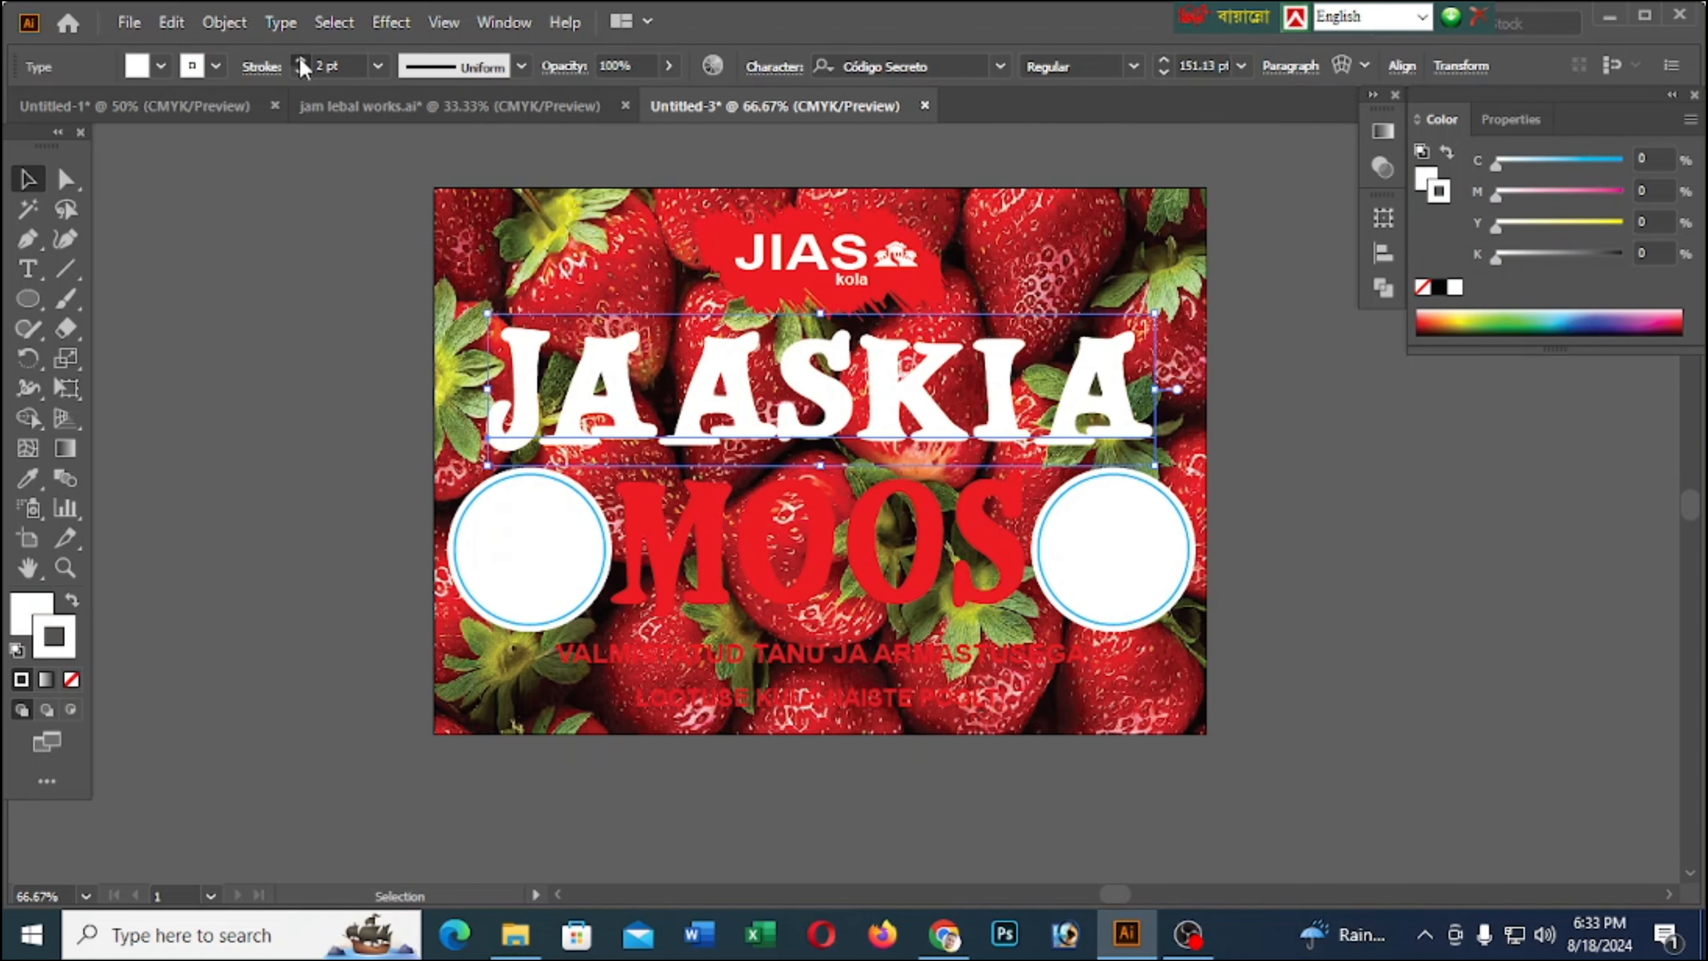
# Send the white JAASKIA copy backward behind the red text so it forms an outline
pyautogui.rightClick(704, 370)
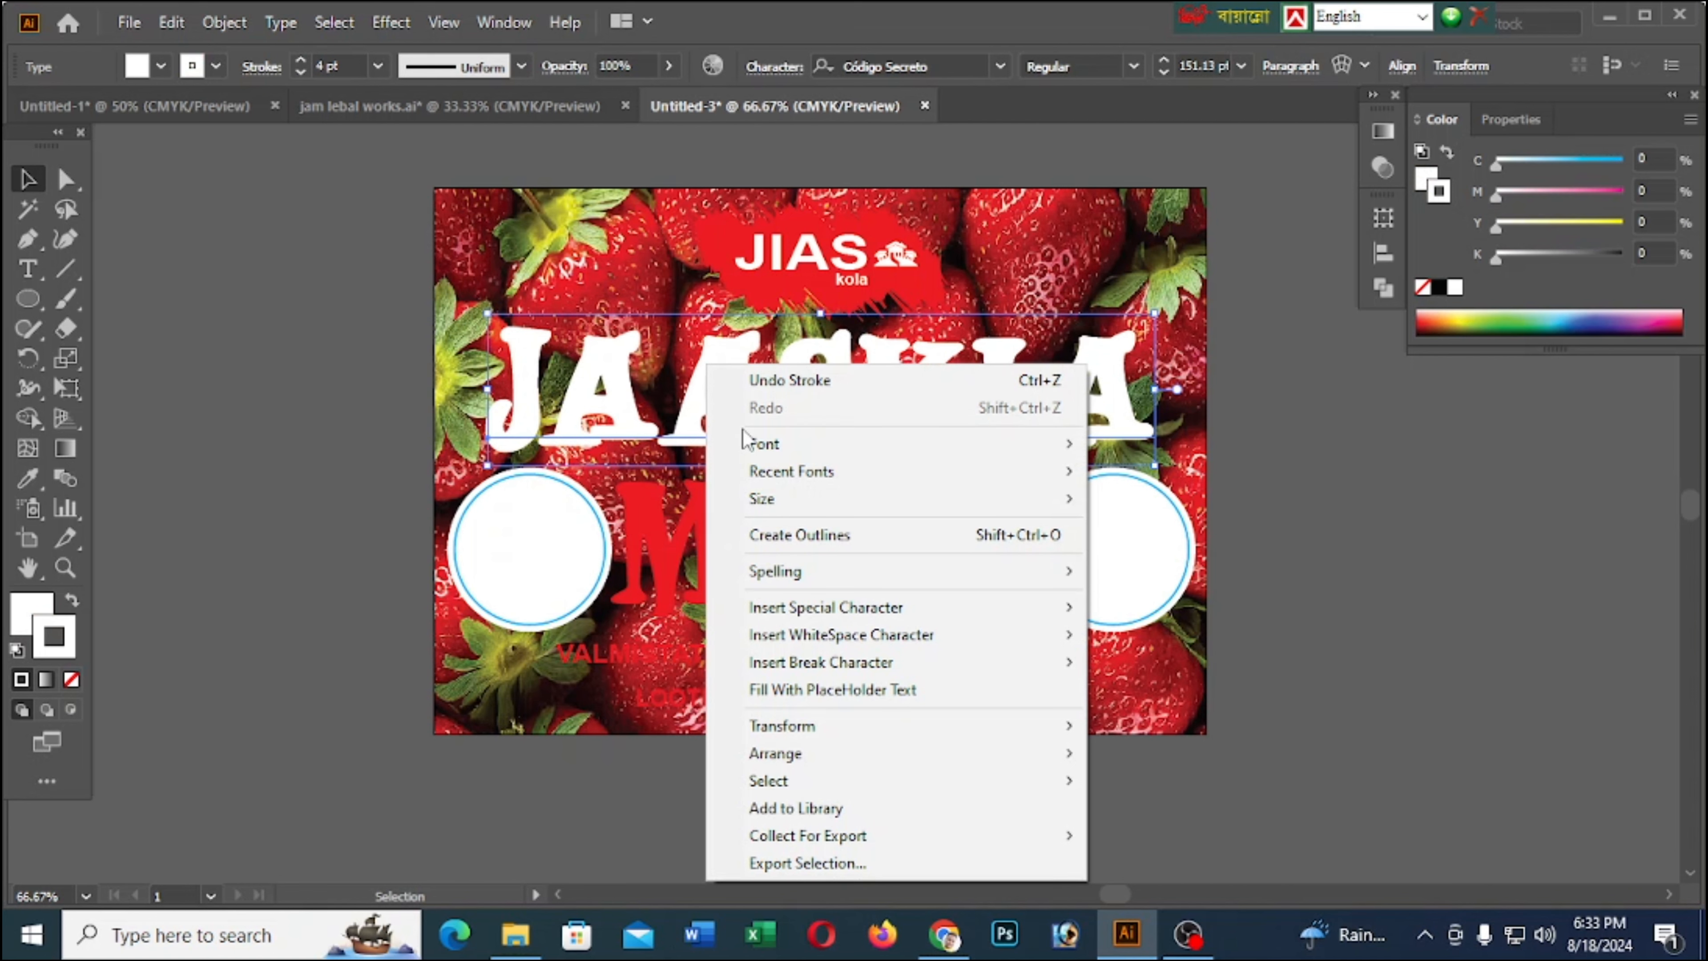
pyautogui.moveTo(834, 757)
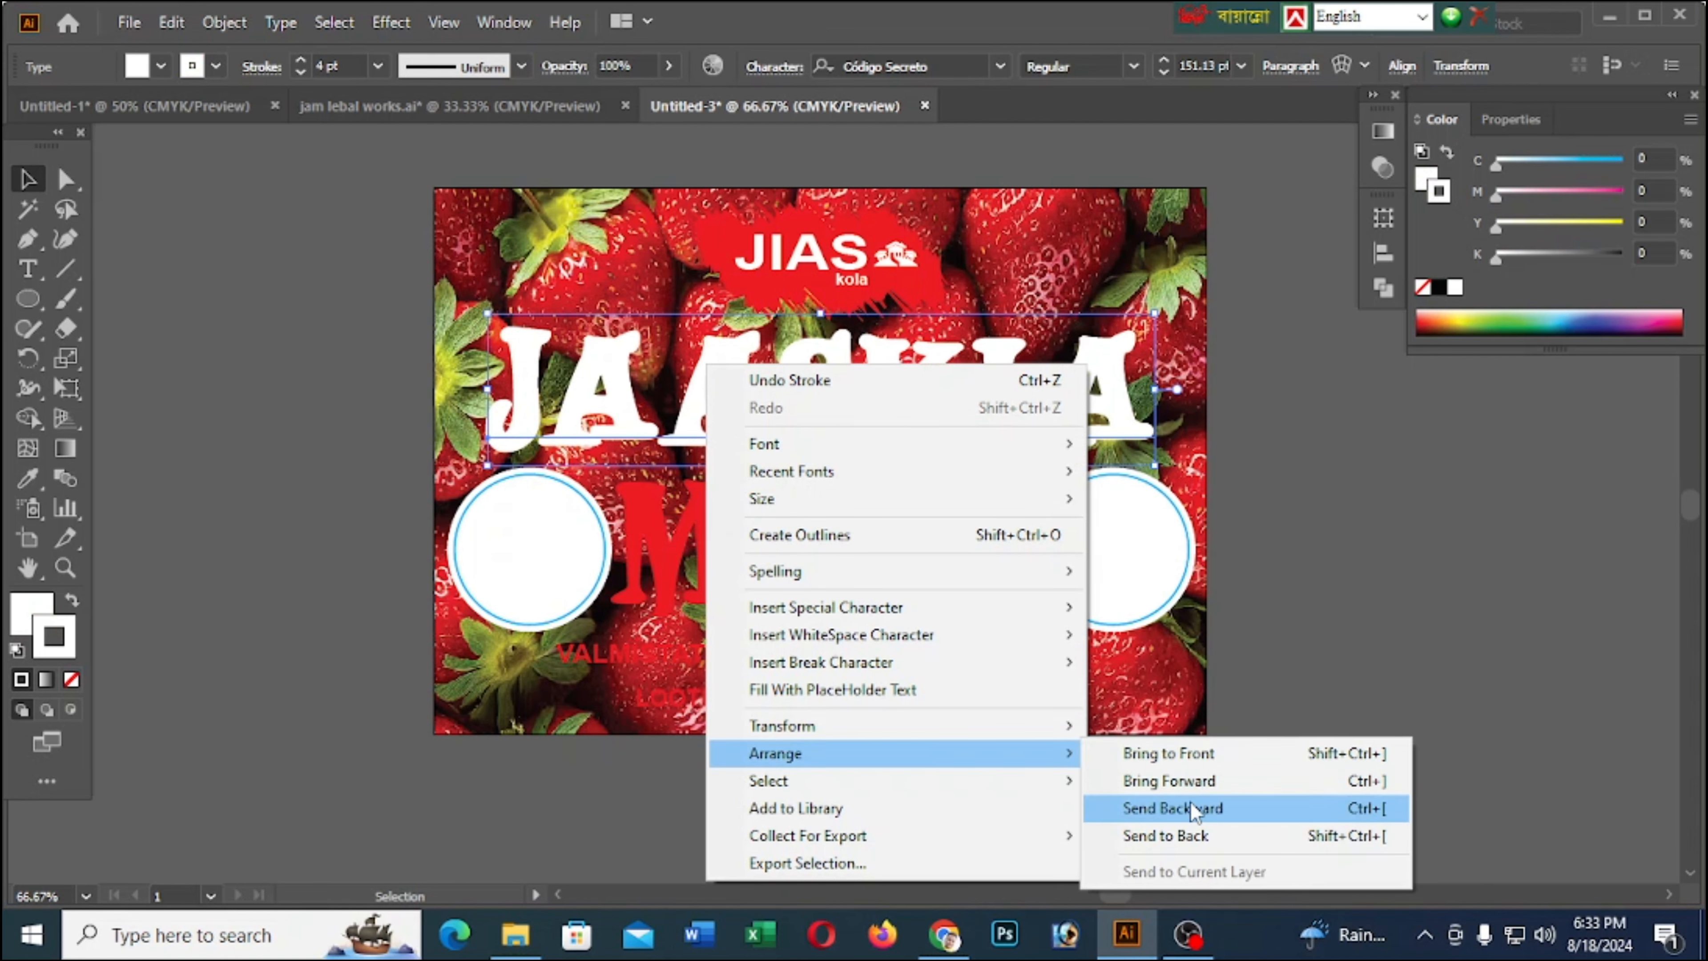
pyautogui.click(1174, 809)
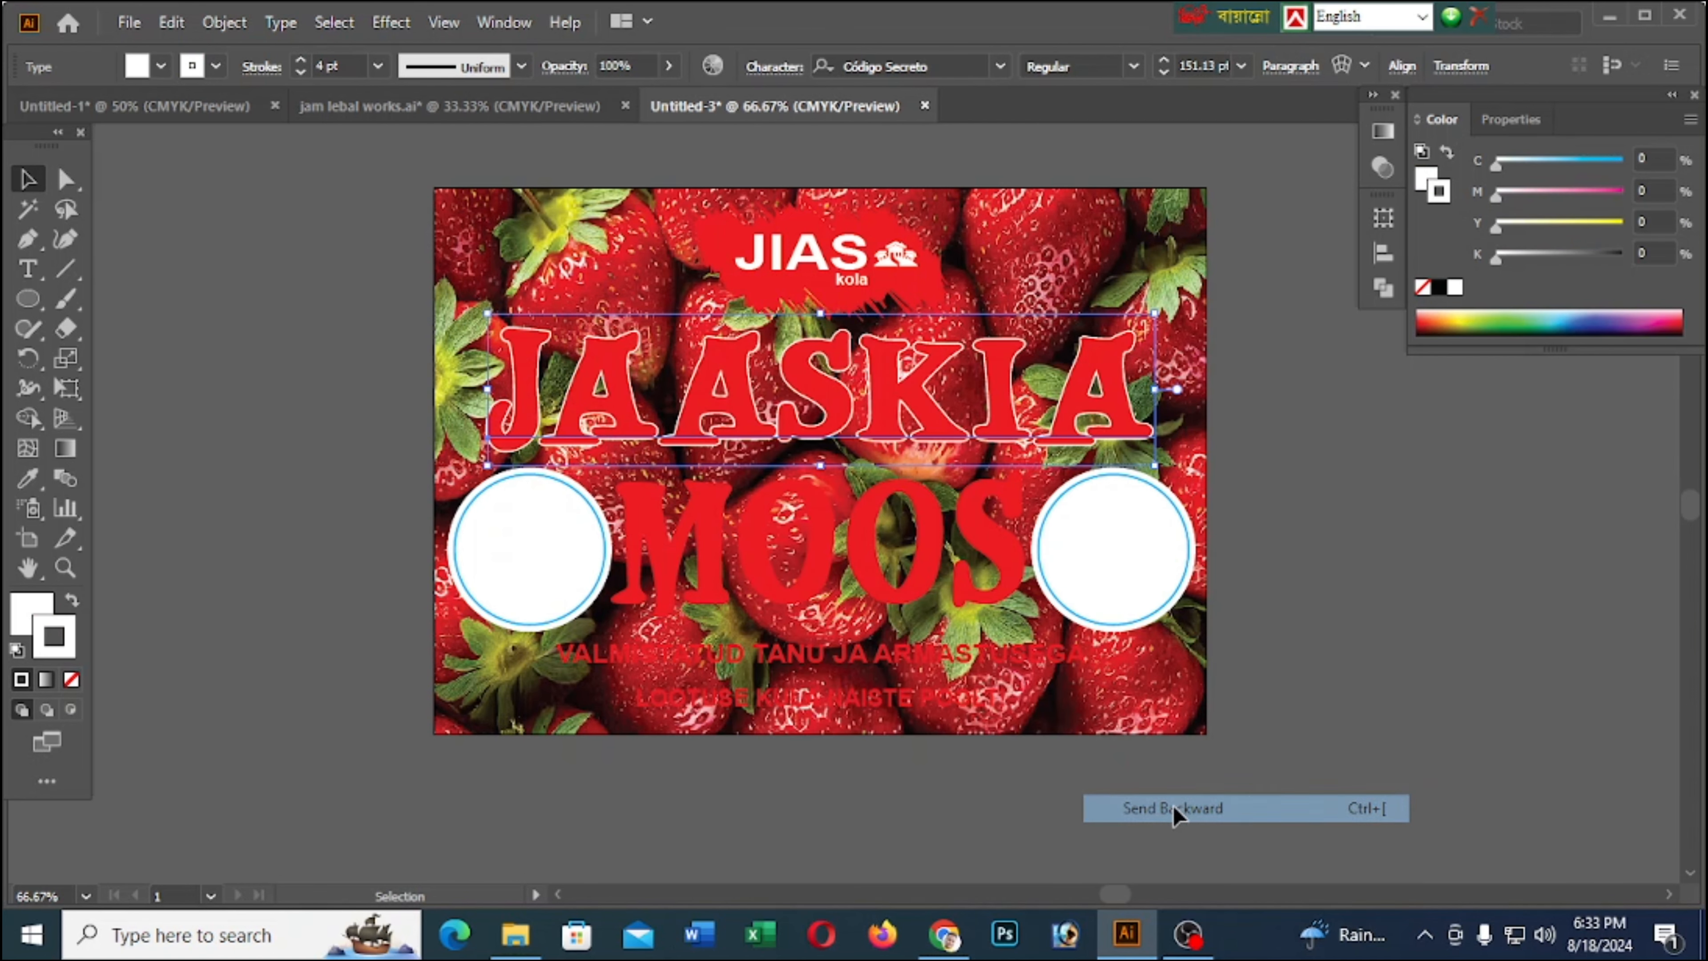
pyautogui.click(1330, 558)
# Duplicate the MOOS text in place and give the copy a white fill and a white stroke
pyautogui.scroll(-2, 1325, 597)
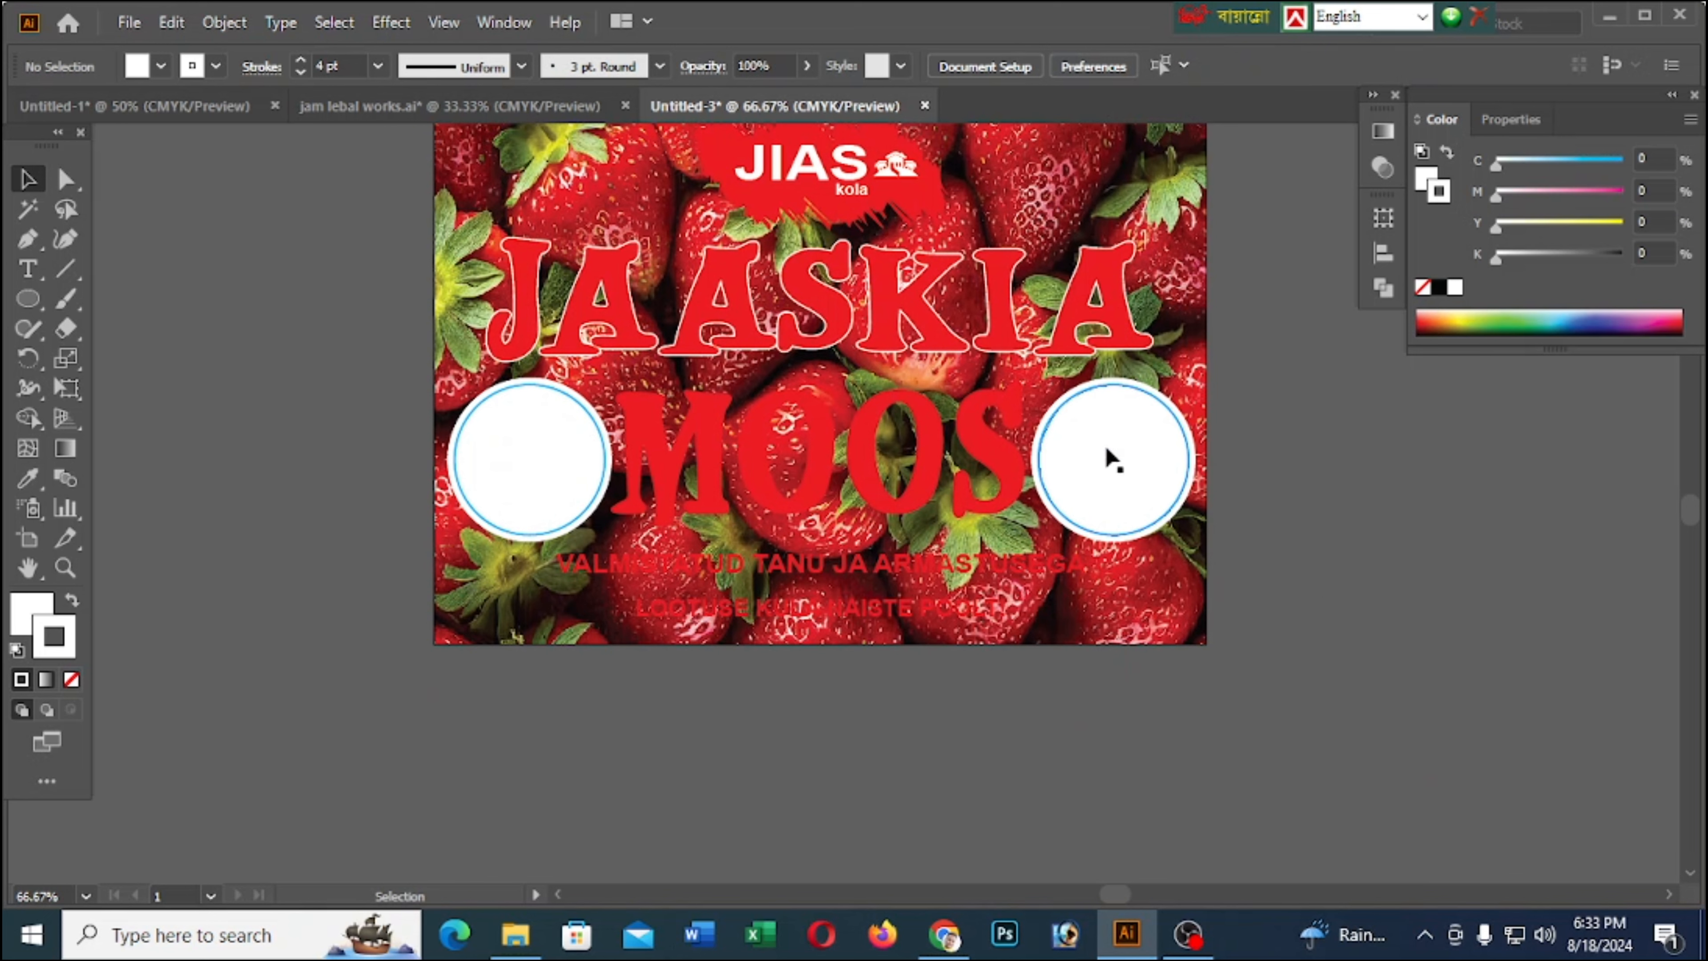
pyautogui.click(839, 456)
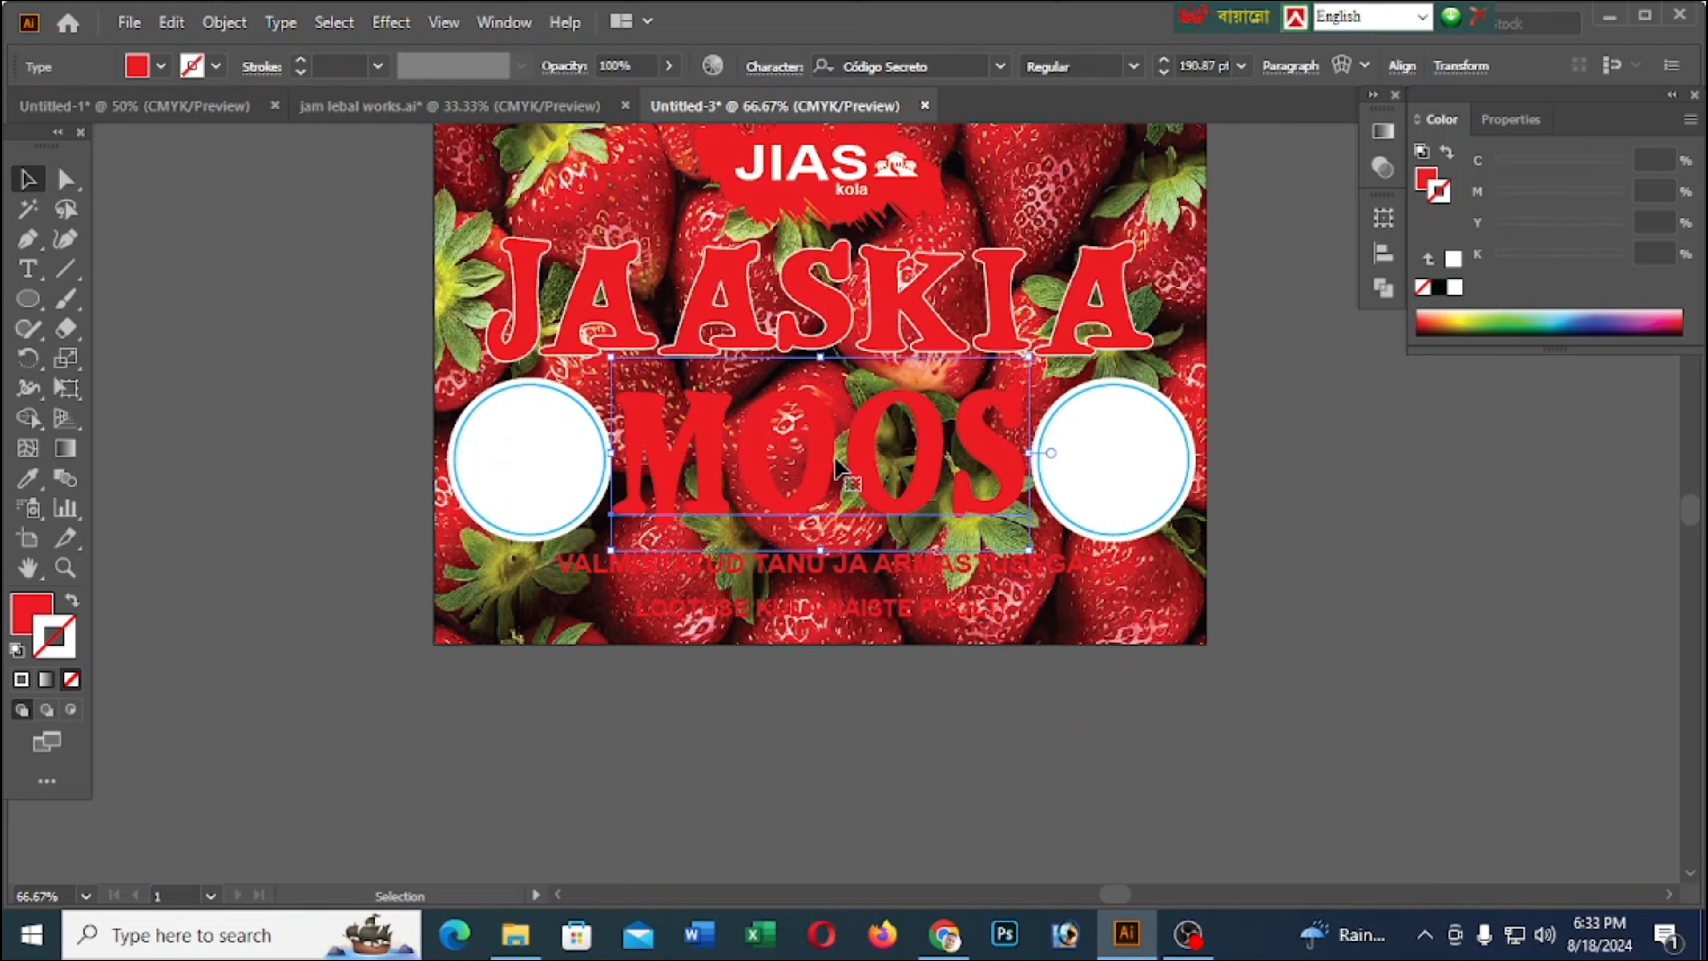
pyautogui.press('a')
pyautogui.press('v')
pyautogui.click(1454, 288)
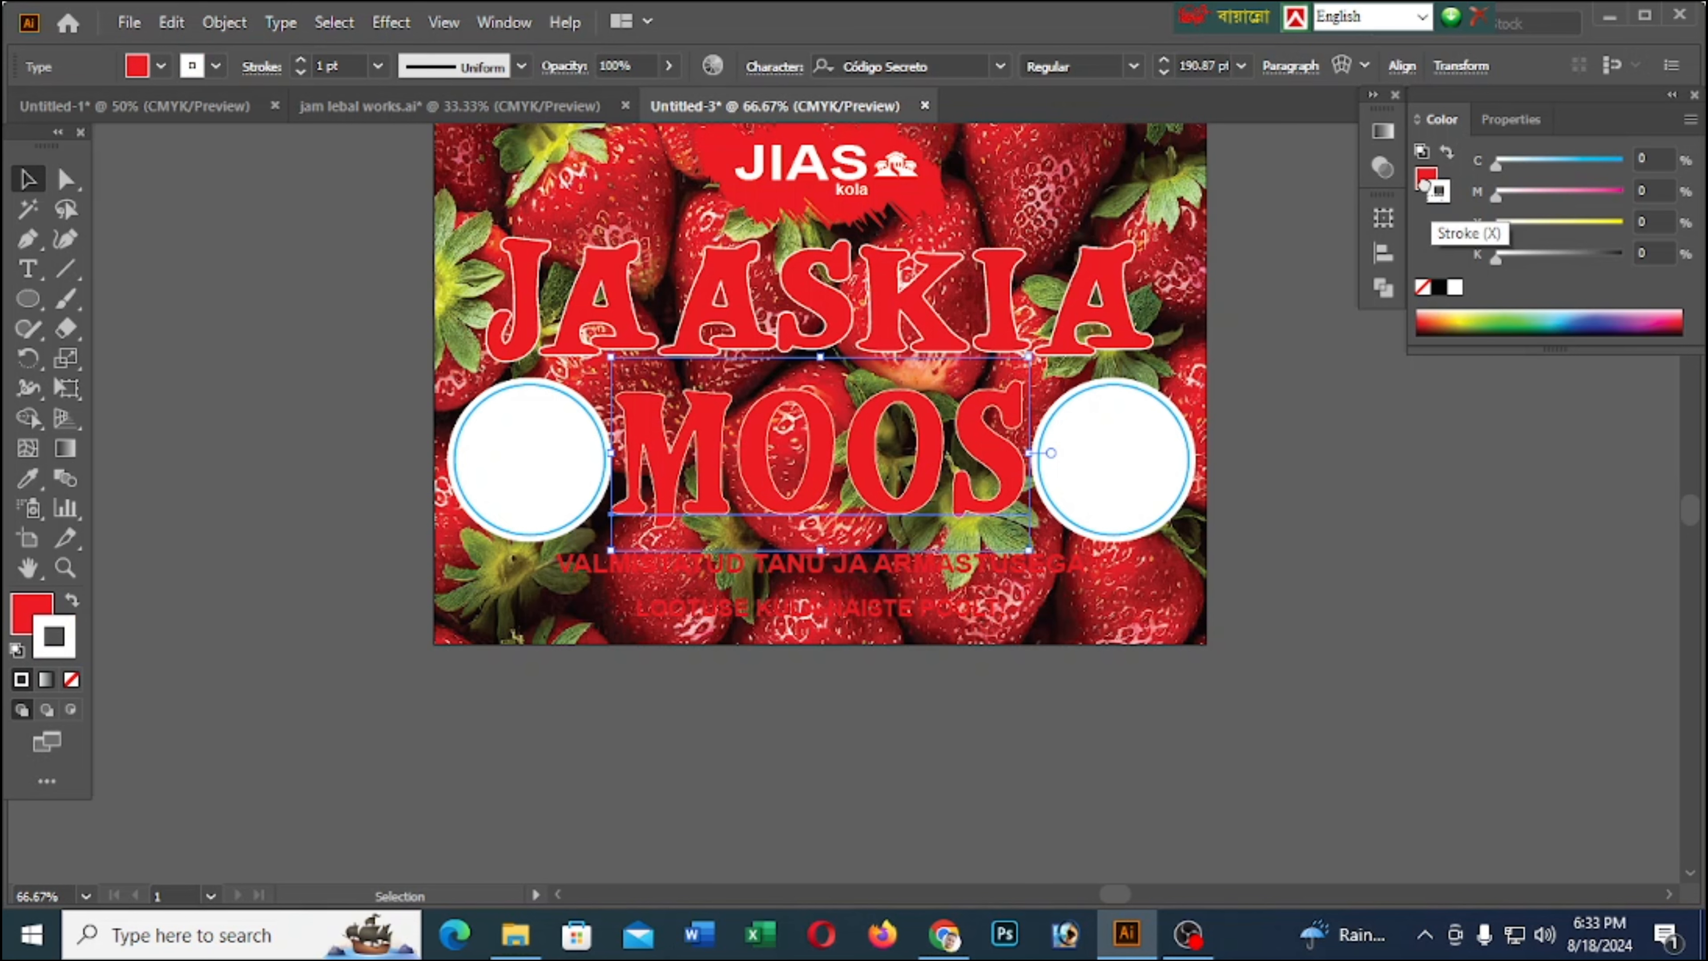
pyautogui.moveTo(1437, 198); pyautogui.dragTo(1424, 179)
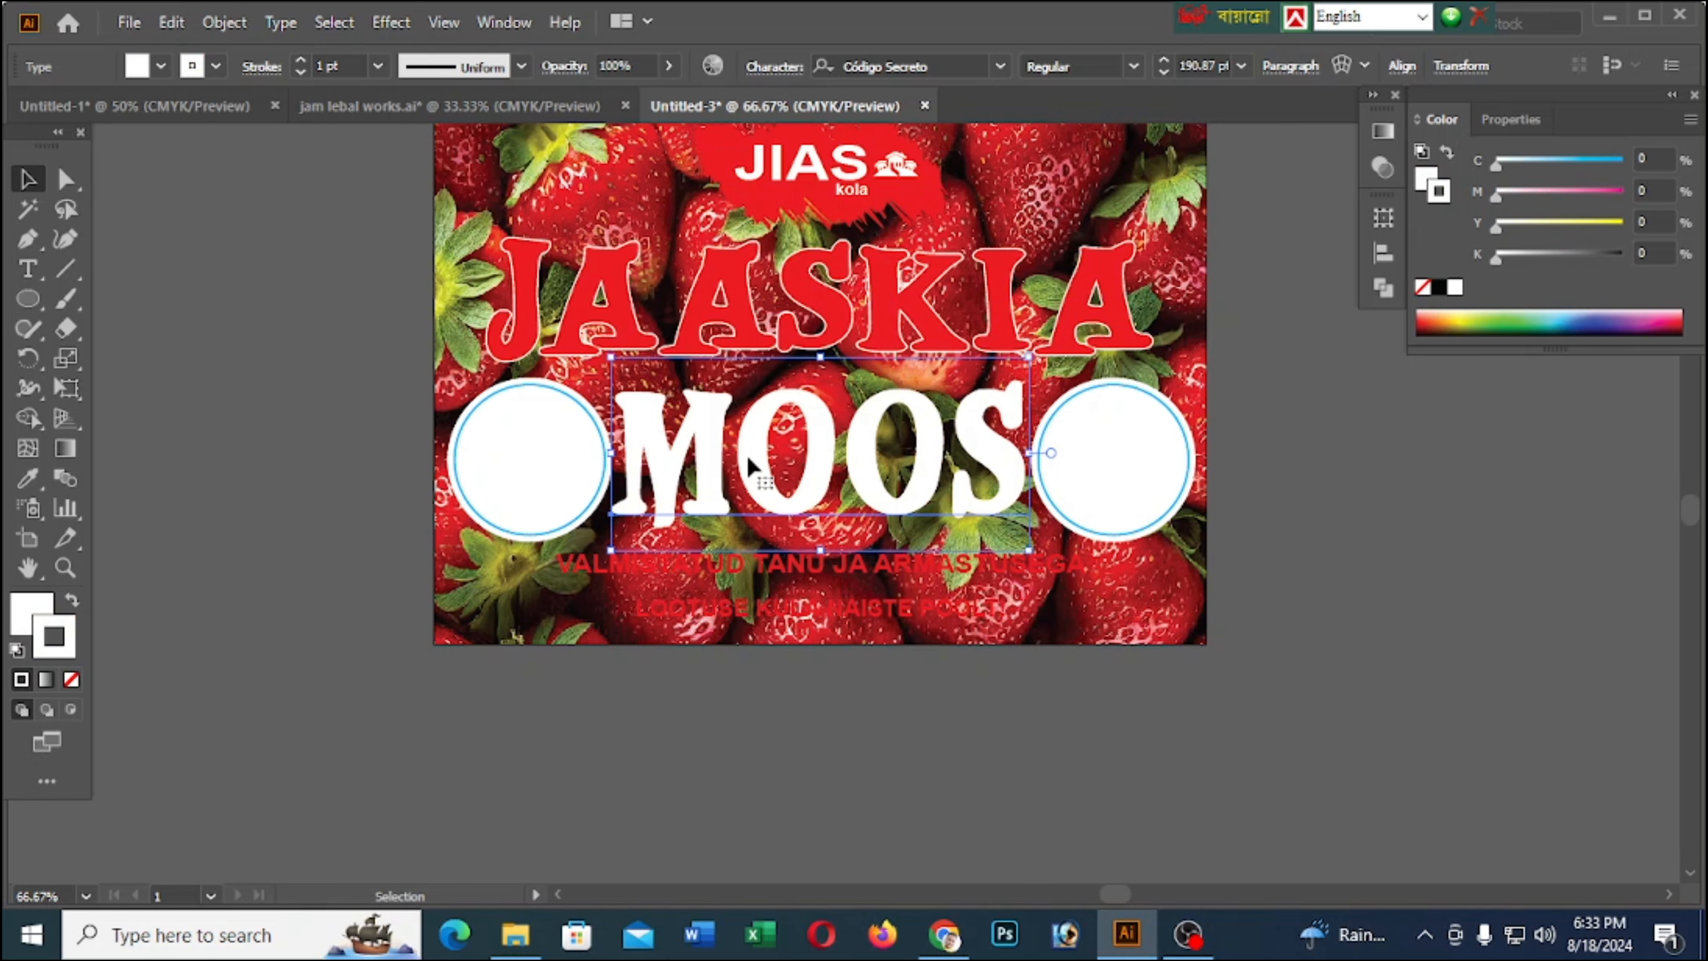
# Send the white MOOS copy backward behind the red text and set its stroke weight to 7 pt
pyautogui.rightClick(746, 479)
pyautogui.moveTo(1113, 784)
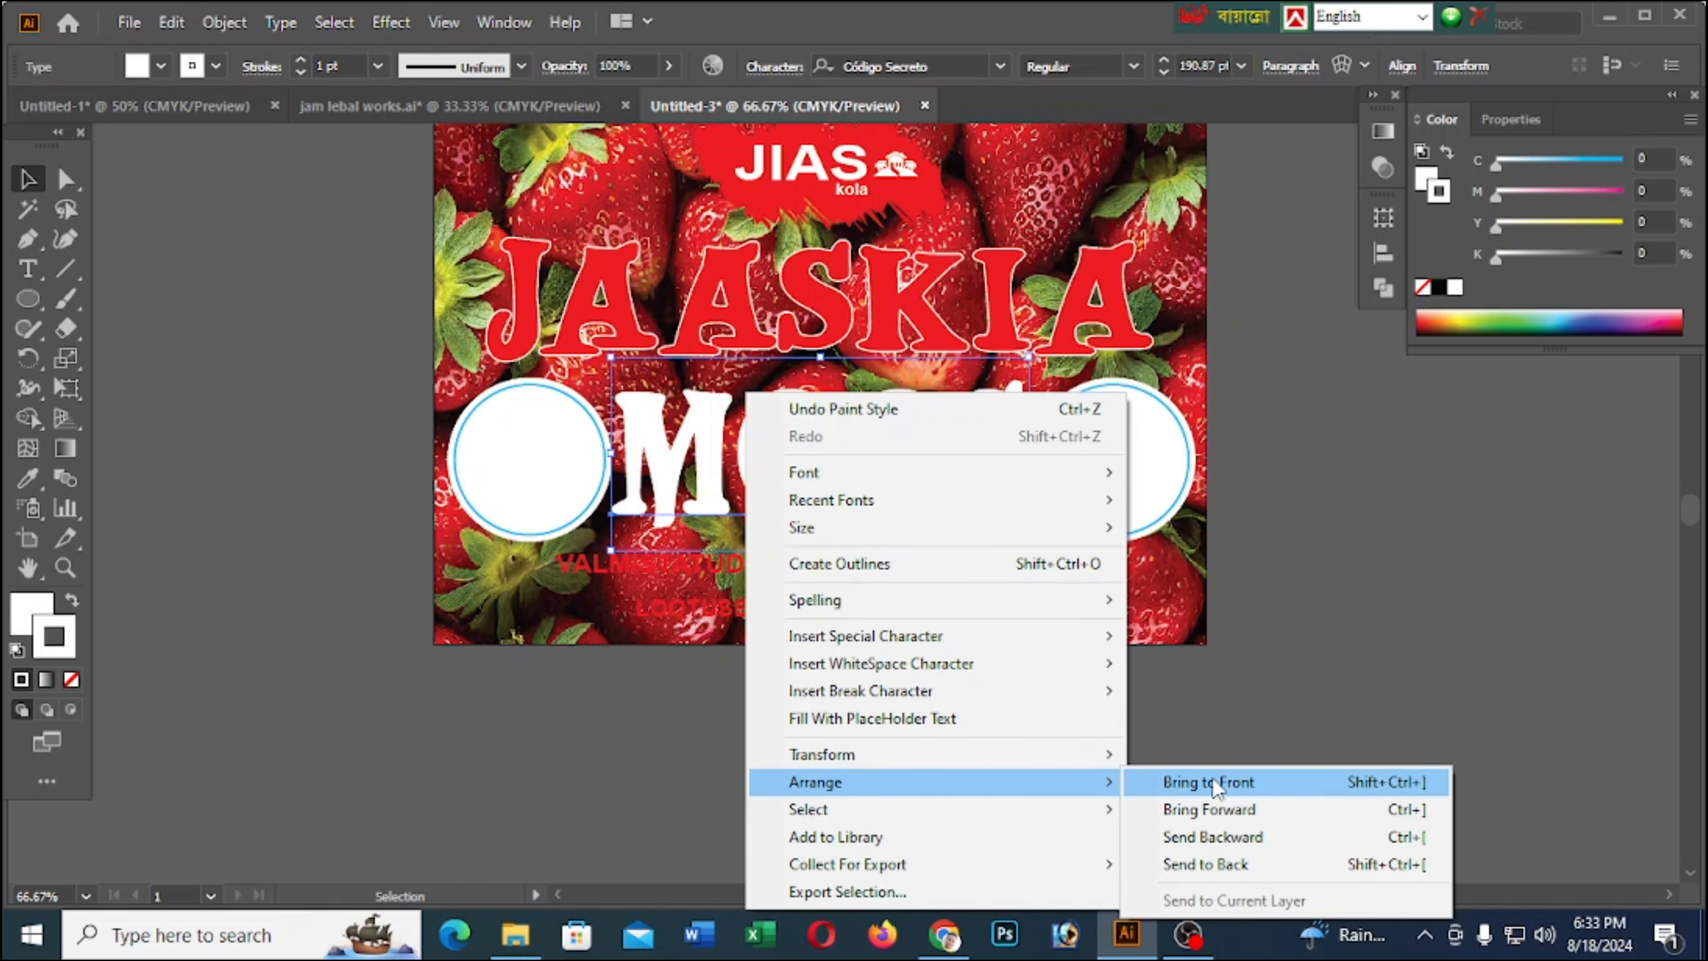
pyautogui.click(1196, 839)
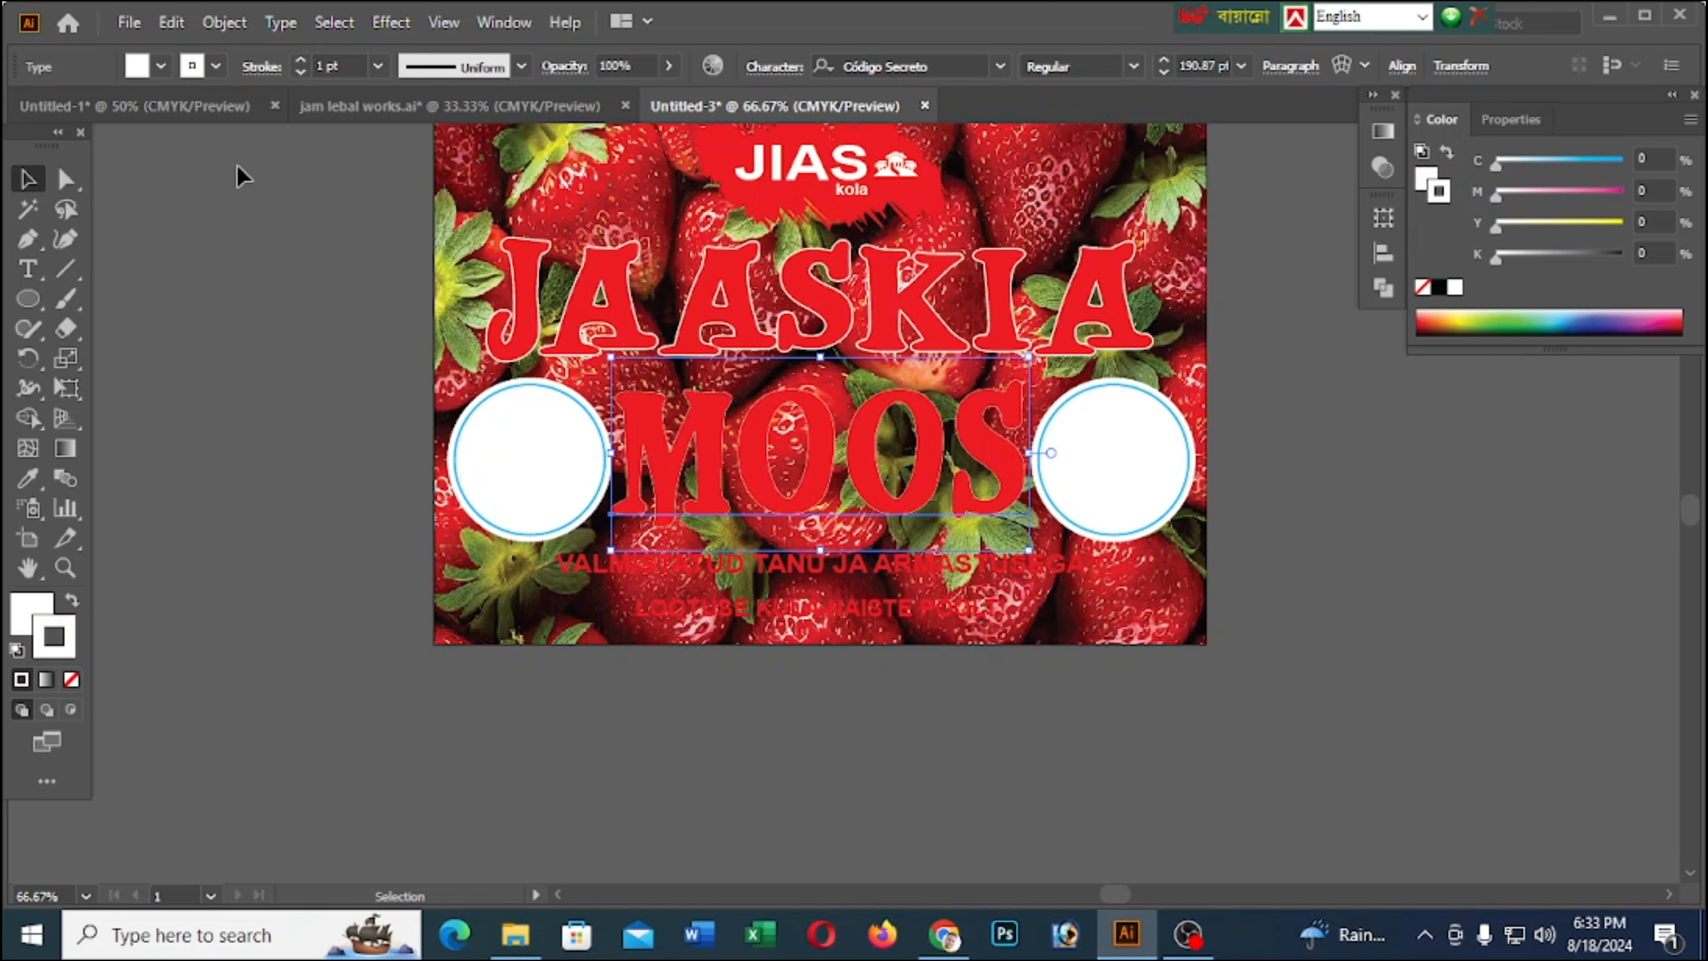
pyautogui.click(299, 61)
pyautogui.click(299, 61)
pyautogui.click(300, 60)
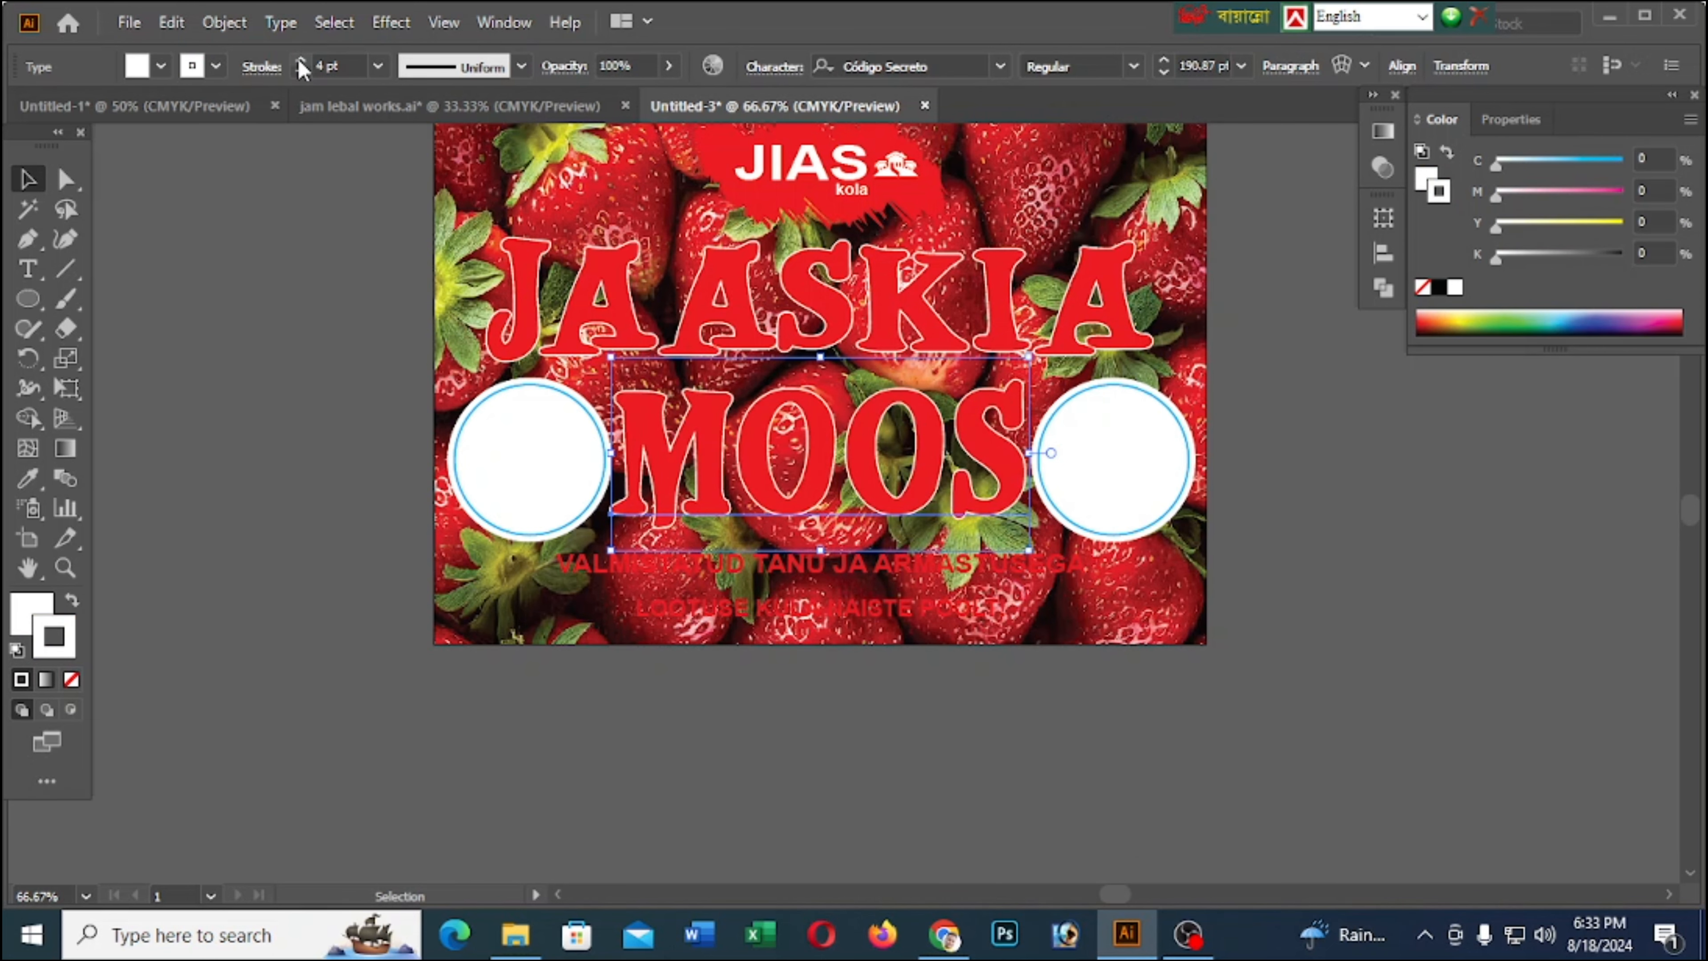
pyautogui.click(300, 61)
pyautogui.click(300, 61)
pyautogui.click(300, 61)
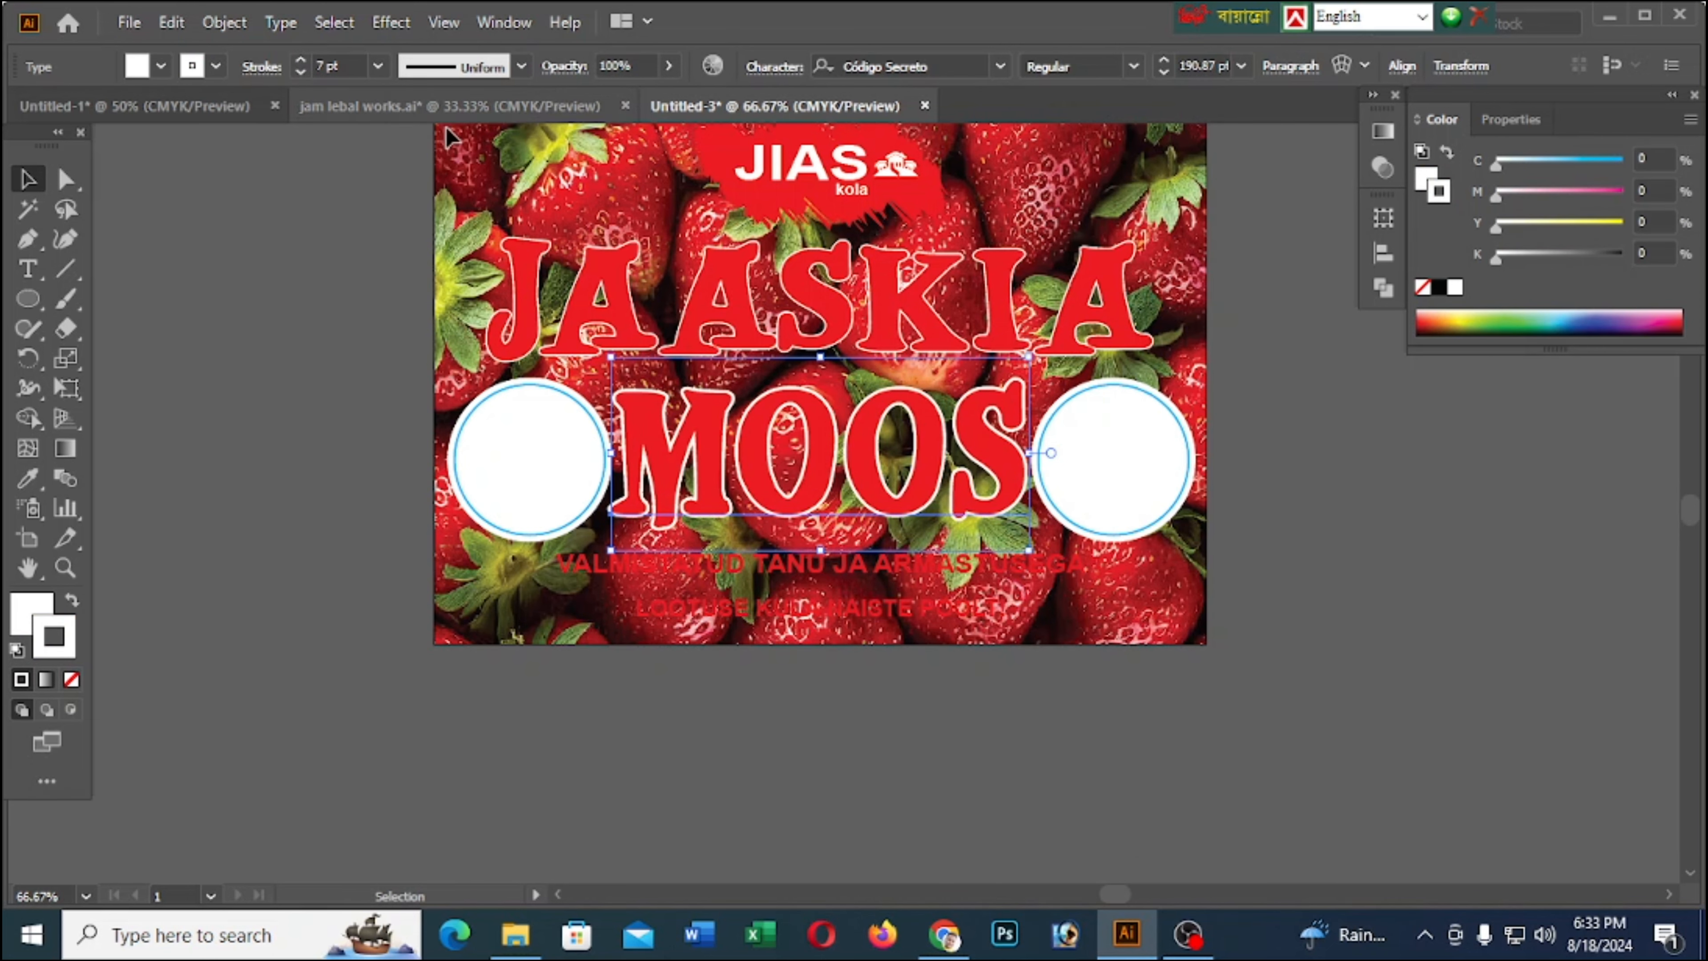
# Hide the red JAASKIA text to expose the white outline copy behind it
pyautogui.click(1373, 582)
pyautogui.scroll(4, 1400, 600)
pyautogui.scroll(-4, 1192, 491)
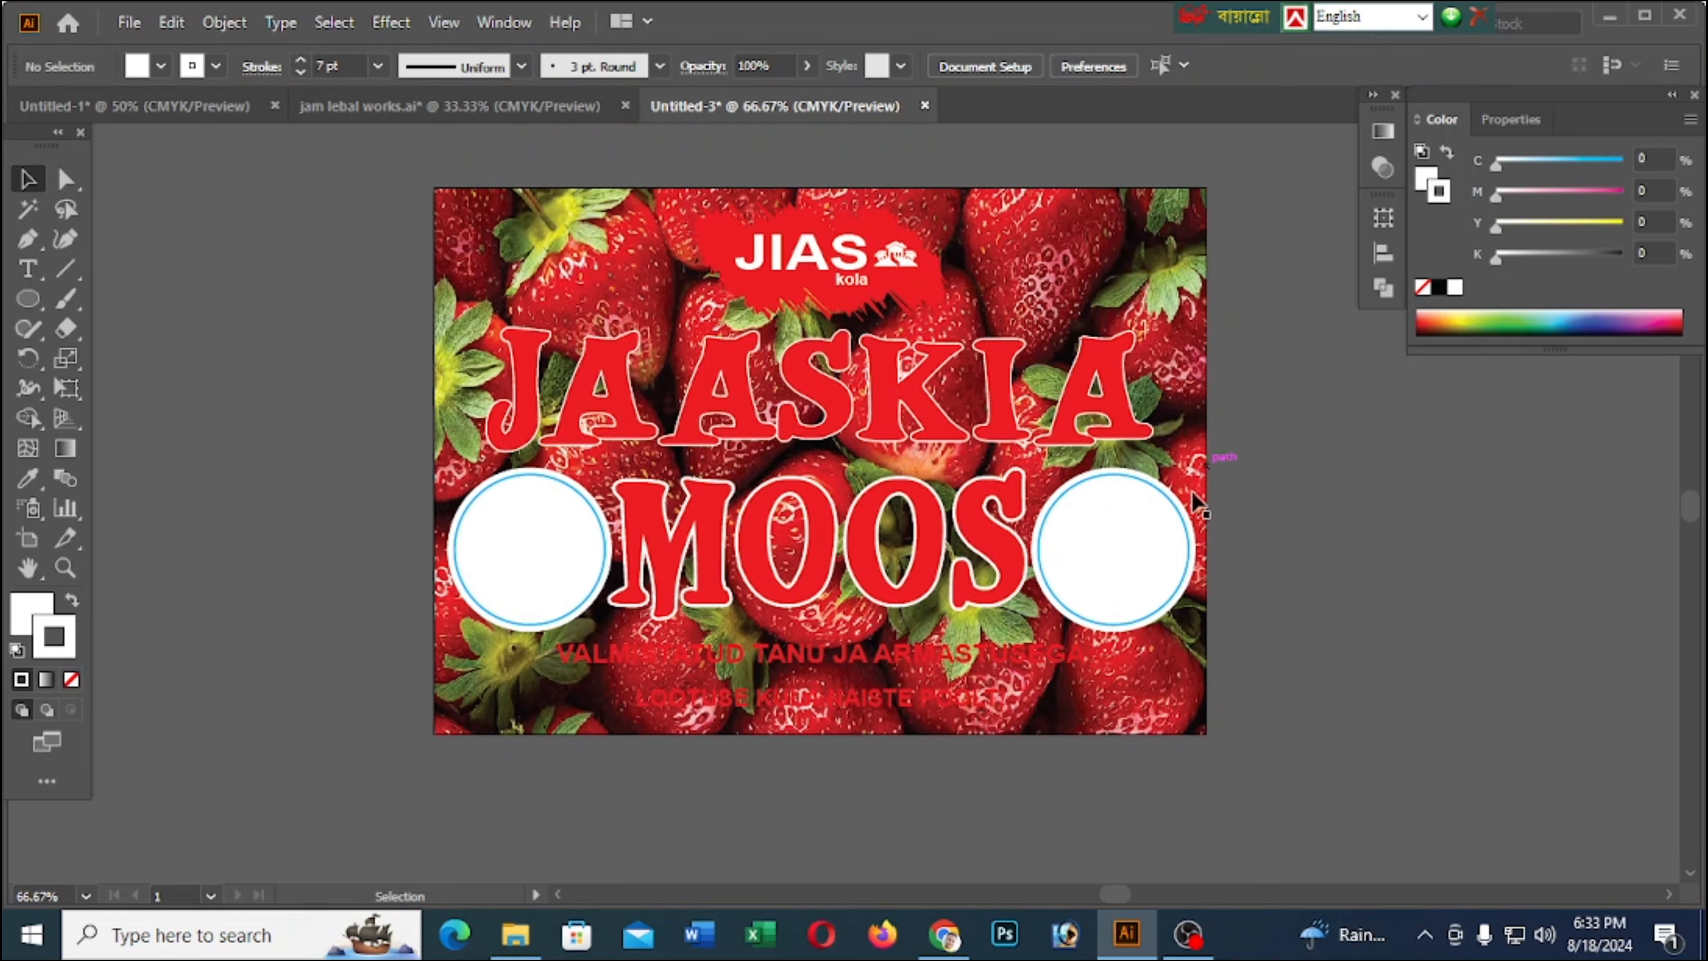
pyautogui.click(1108, 296)
pyautogui.click(1106, 306)
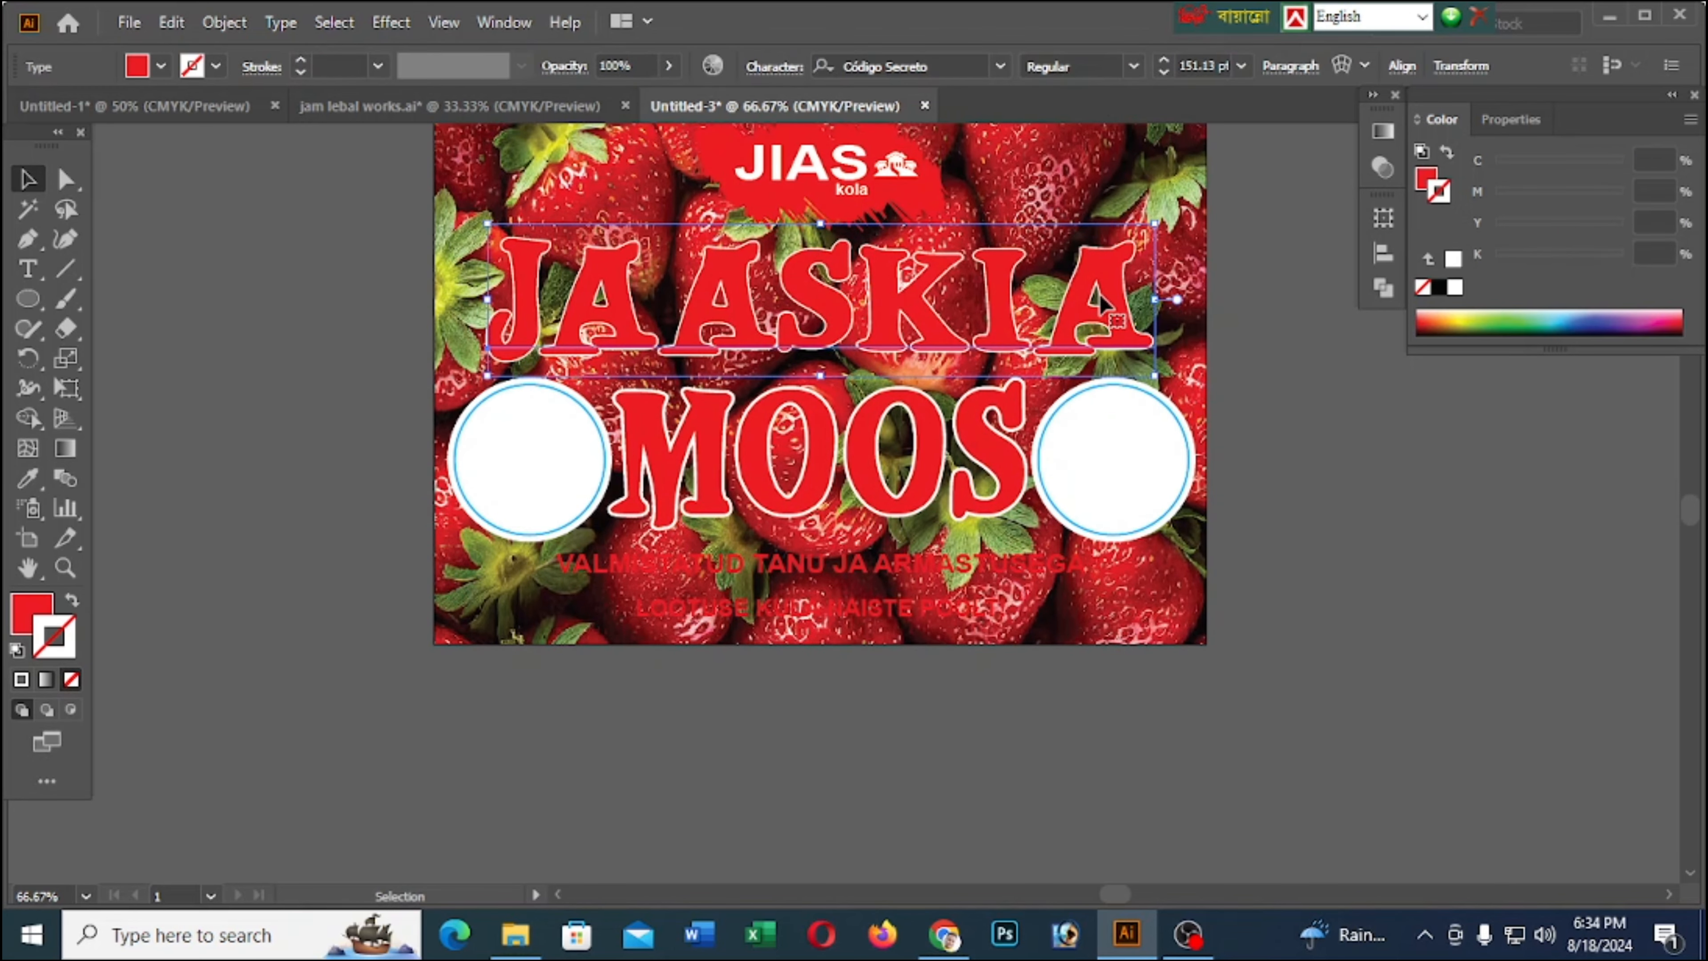
pyautogui.hotkey('ctrl', '3')
# Set the white JAASKIA copy's stroke weight to 6 pt and show the hidden red text again
pyautogui.click(1100, 298)
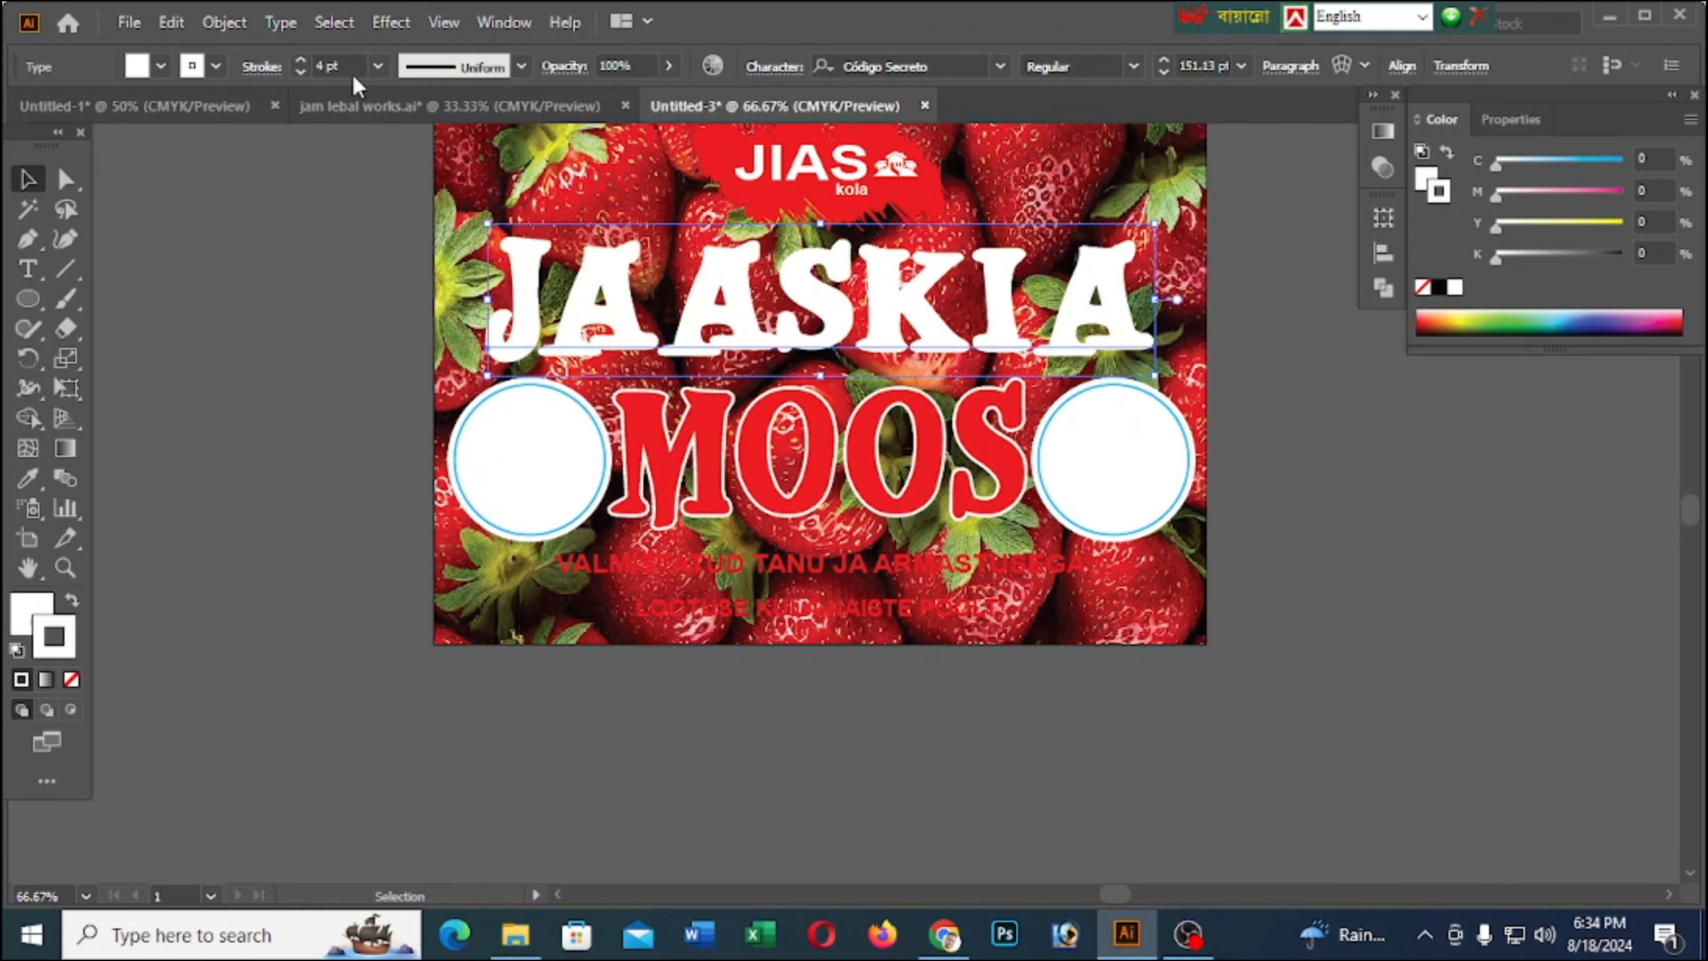
pyautogui.click(301, 60)
pyautogui.click(303, 60)
pyautogui.click(207, 464)
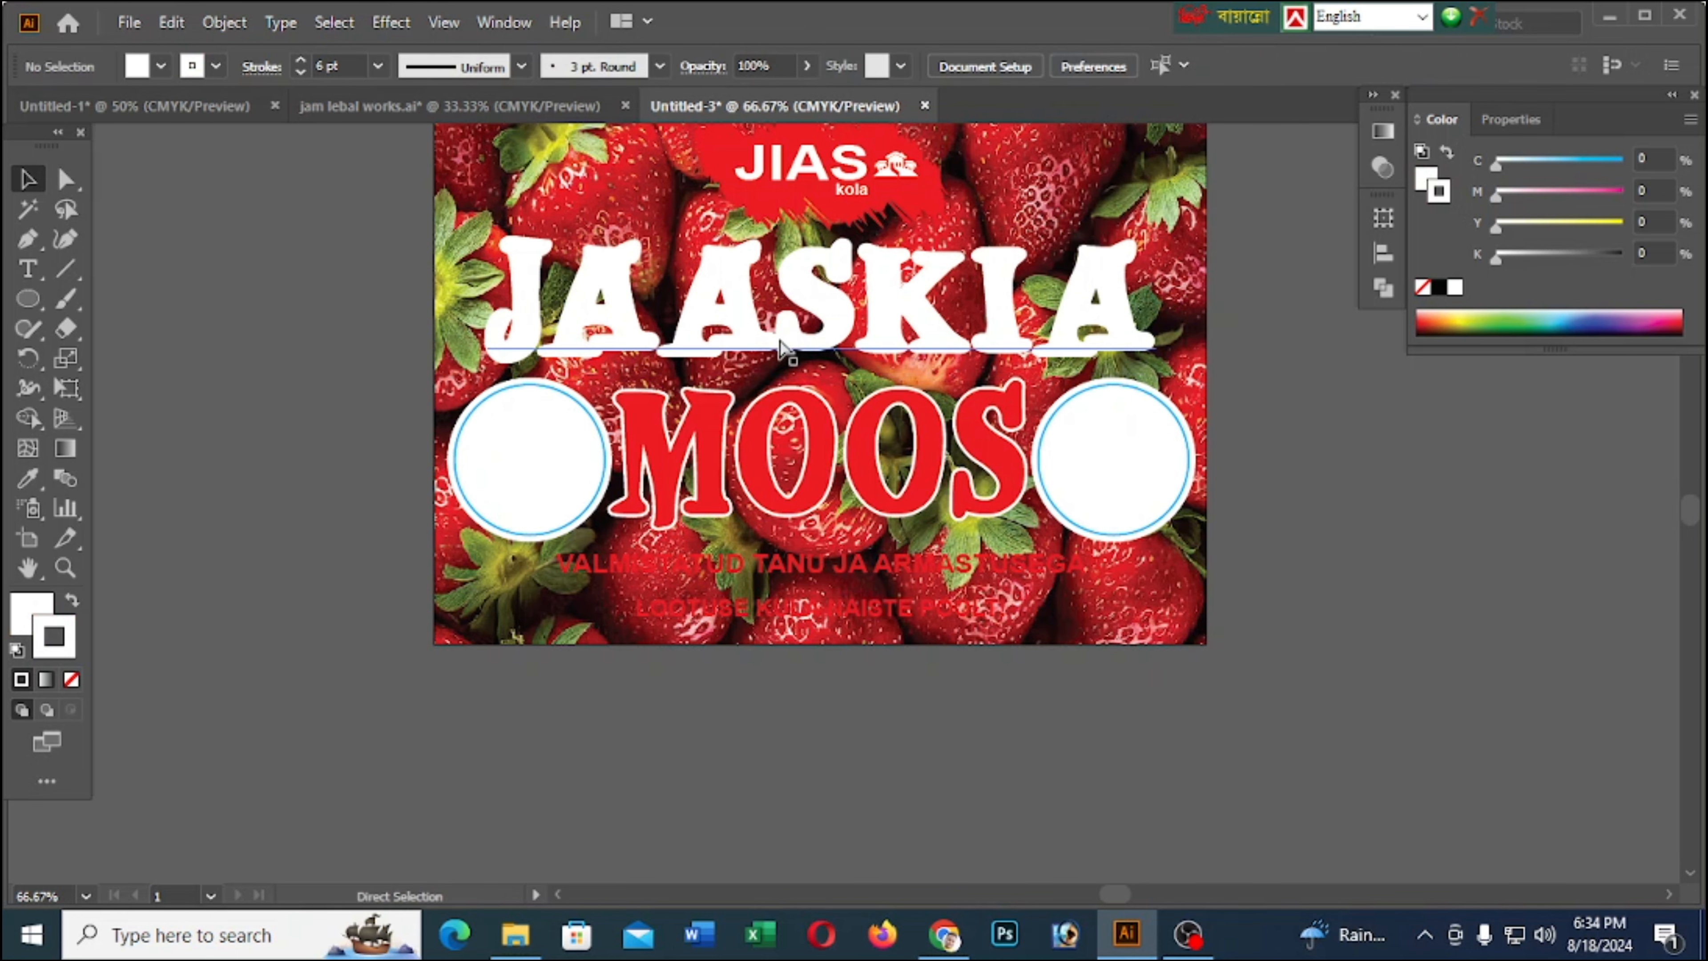
pyautogui.hotkey('ctrl', 'f')
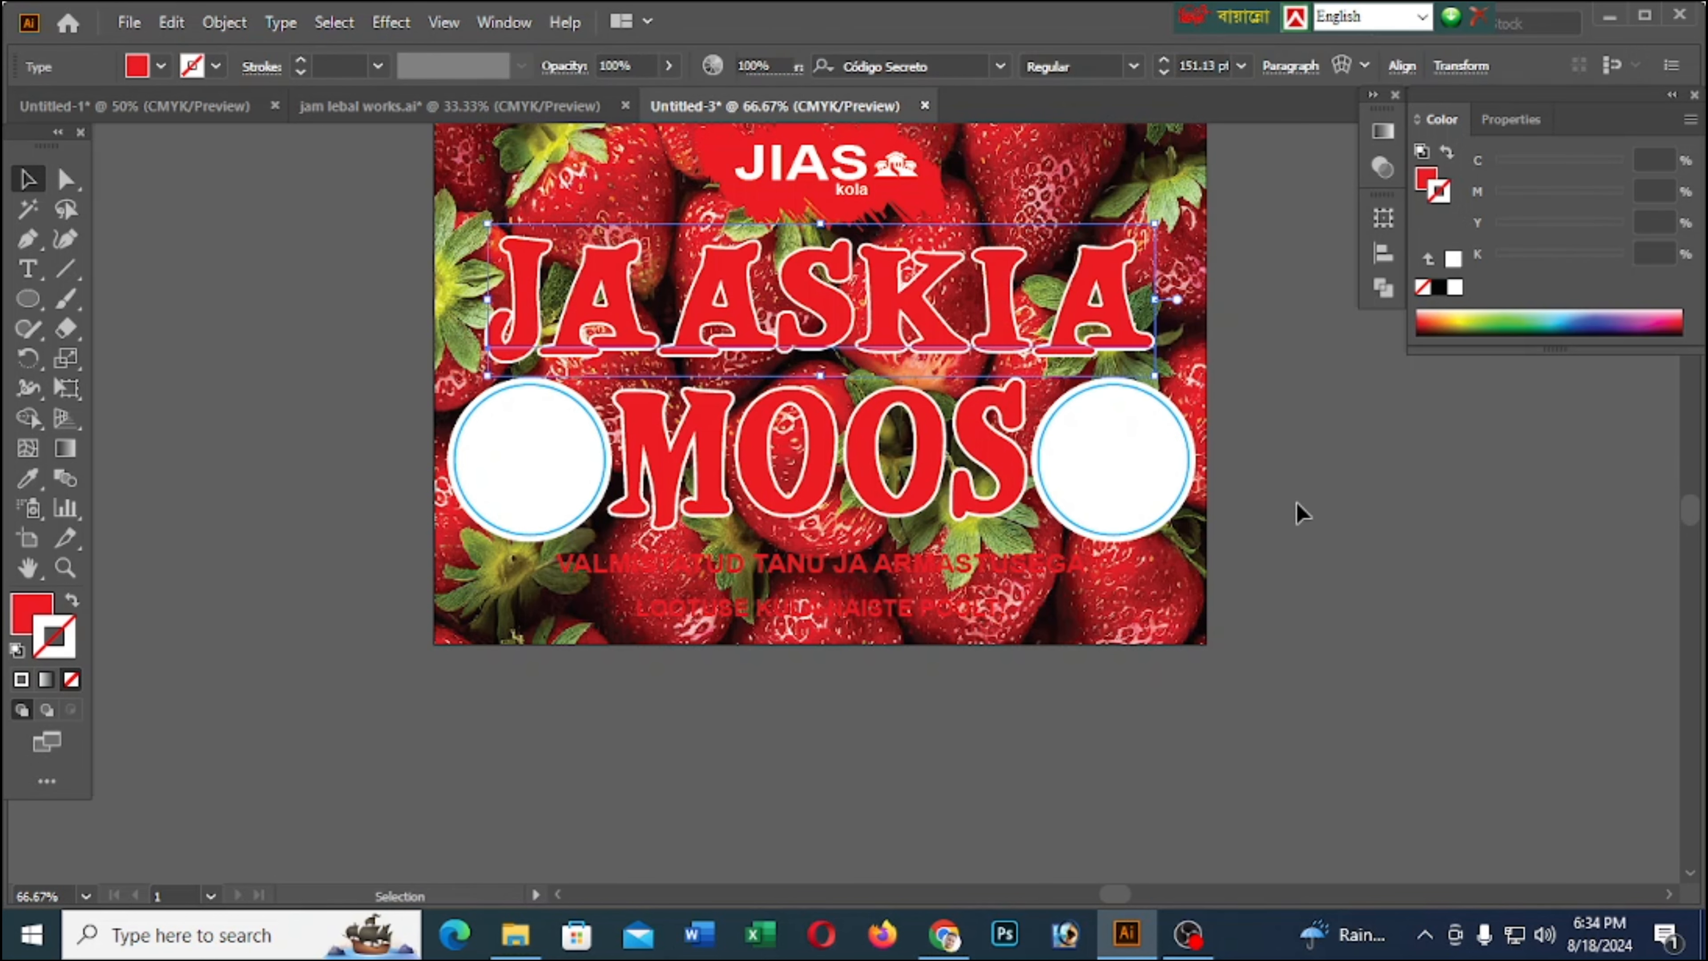
pyautogui.click(1298, 513)
# Nudge the VALMISTATUD TANU JA ARMASTUSEGA line slightly downward
pyautogui.scroll(-2, 1216, 617)
pyautogui.scroll(1, 1216, 618)
pyautogui.scroll(2, 1278, 619)
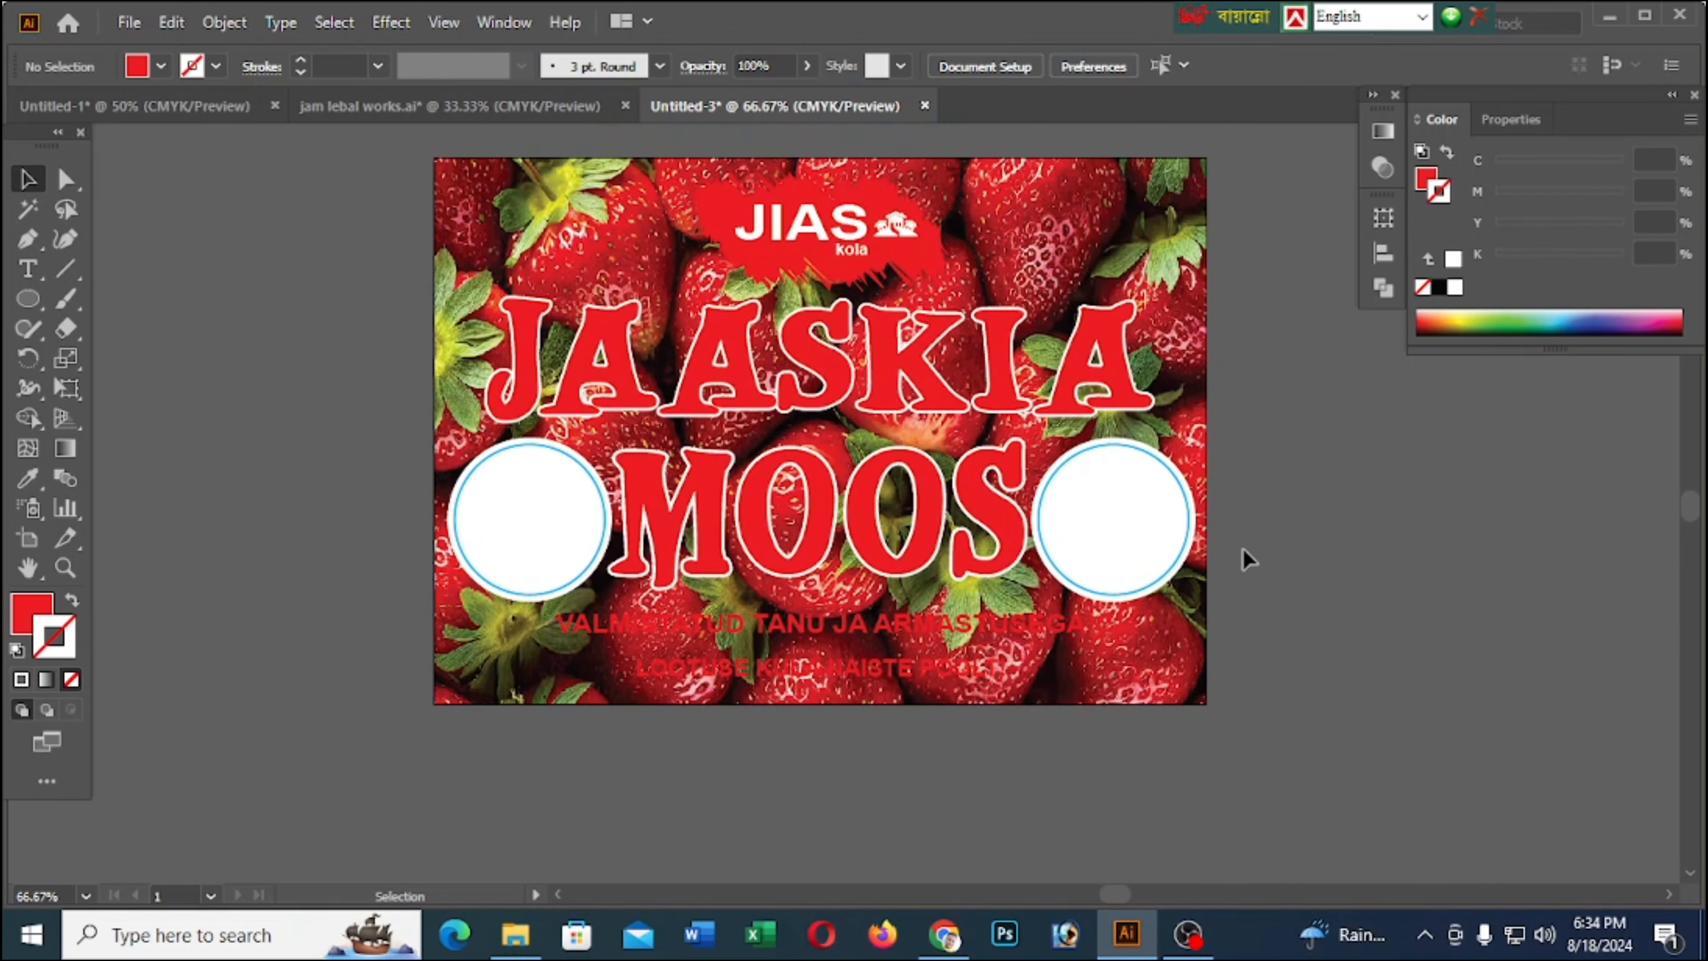
pyautogui.scroll(-5, 1143, 539)
pyautogui.scroll(2, 933, 437)
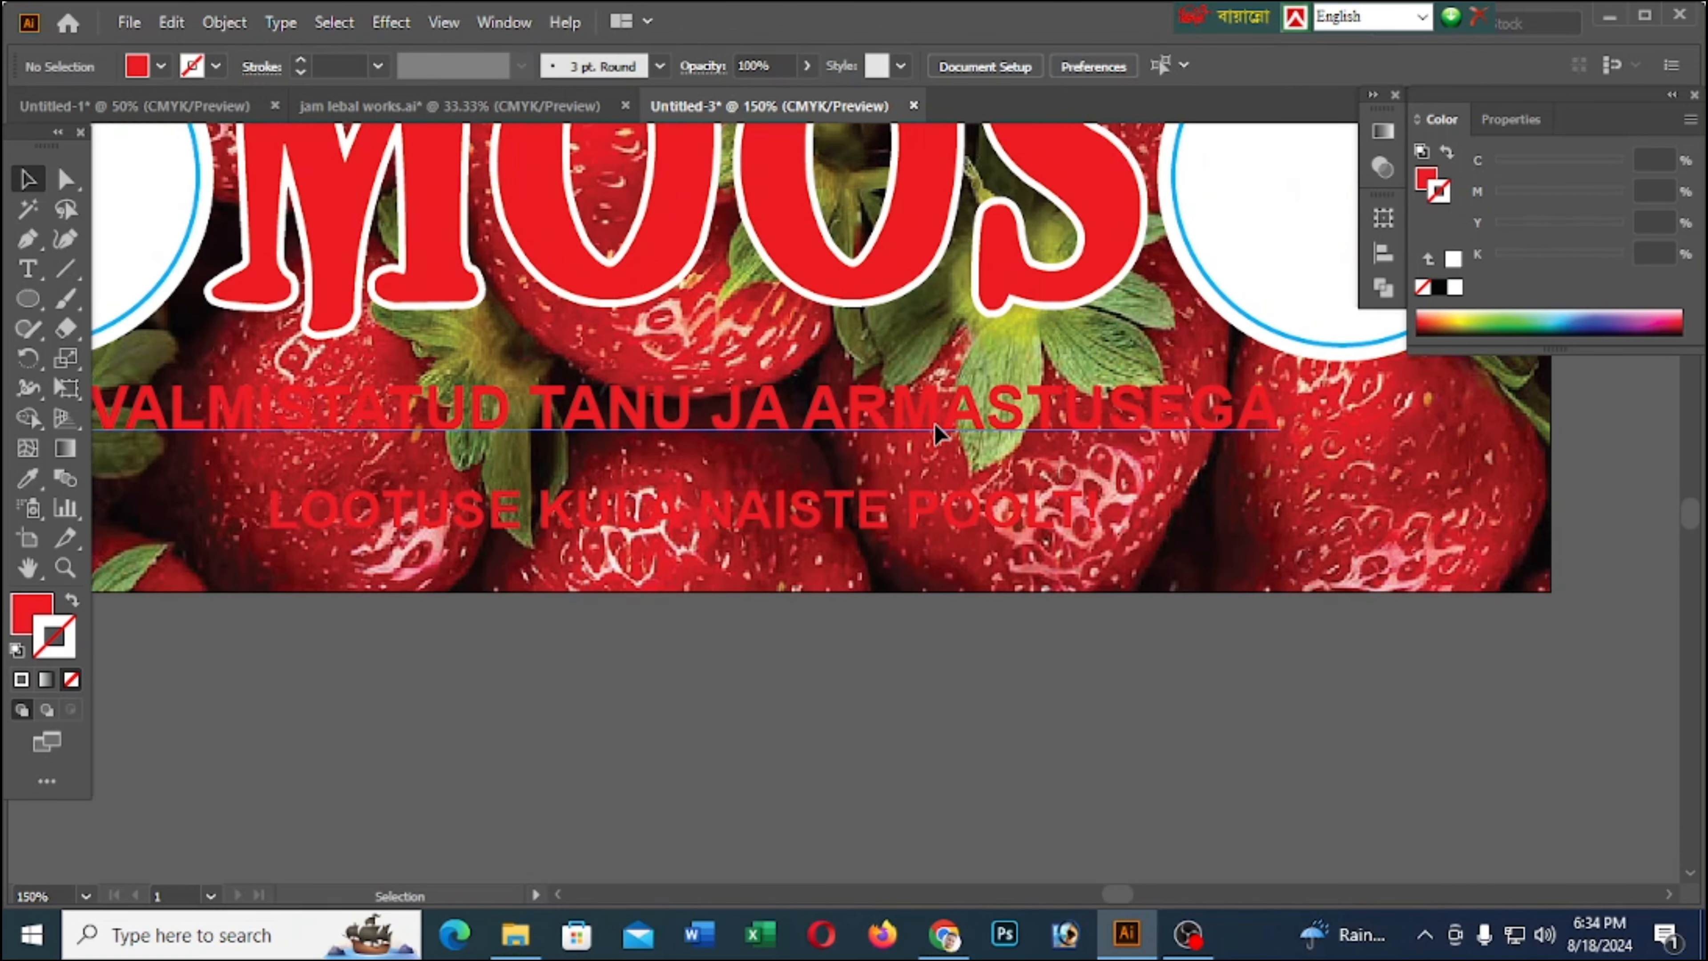
pyautogui.click(955, 423)
pyautogui.scroll(-1, 985, 423)
pyautogui.press('Down')
pyautogui.press('Down')
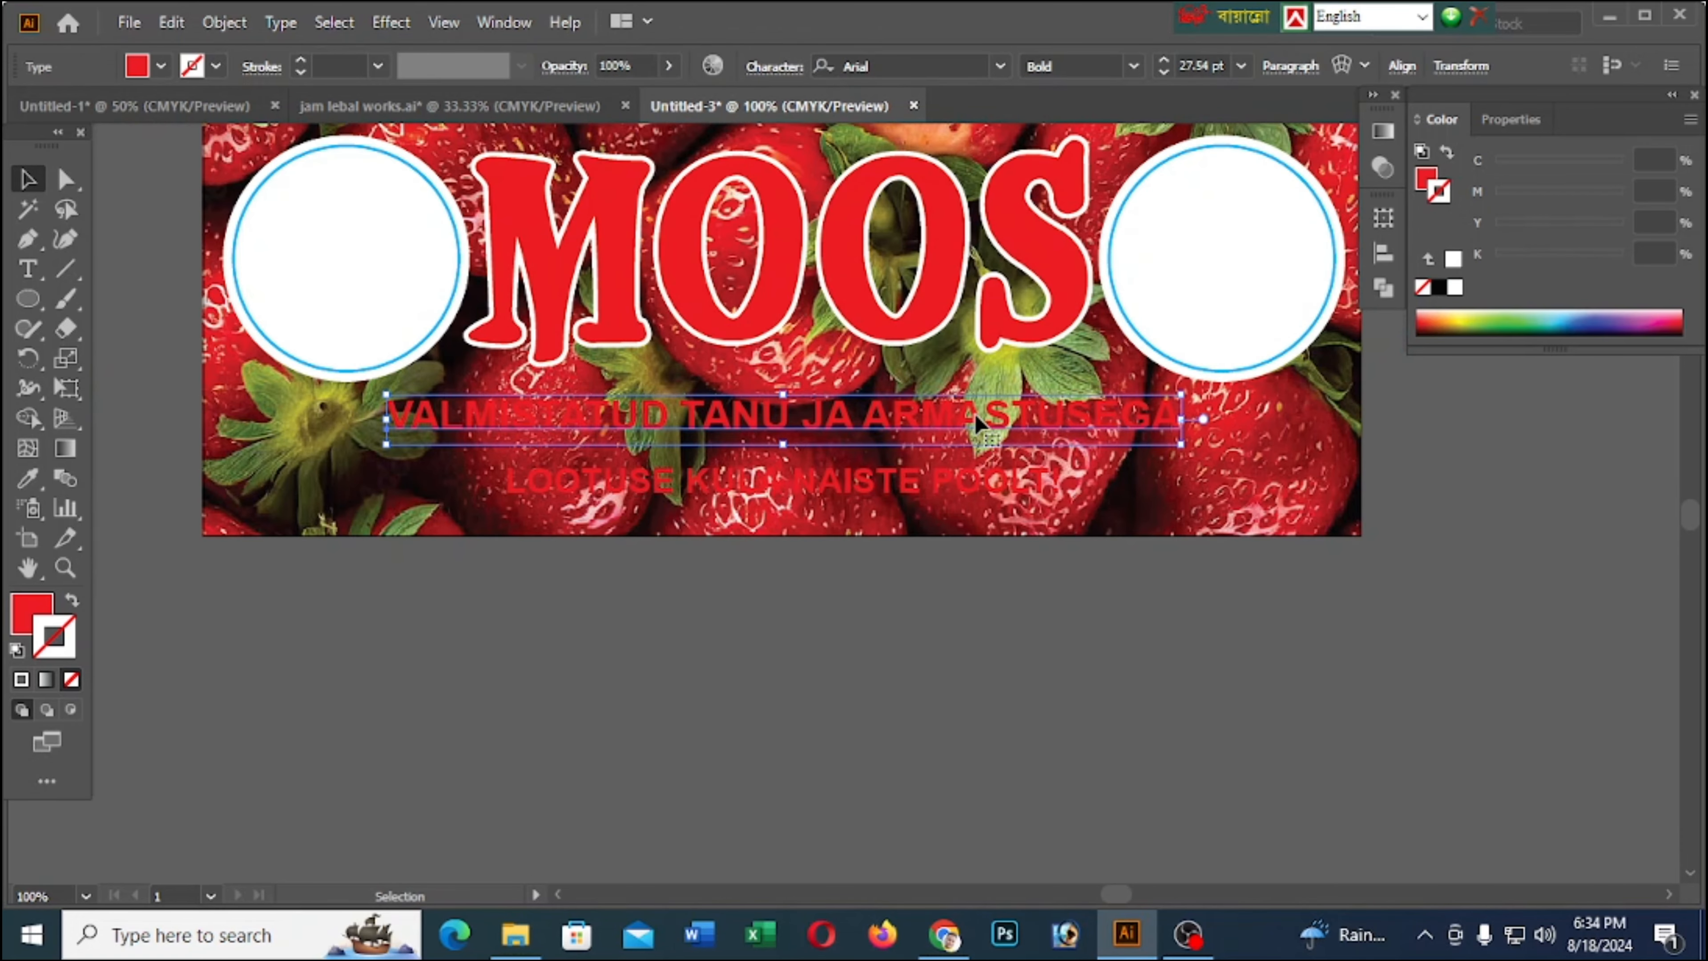
# Give the VALMISTATUD TANU JA ARMASTUSEGA text a black fill and no stroke
pyautogui.click(1438, 287)
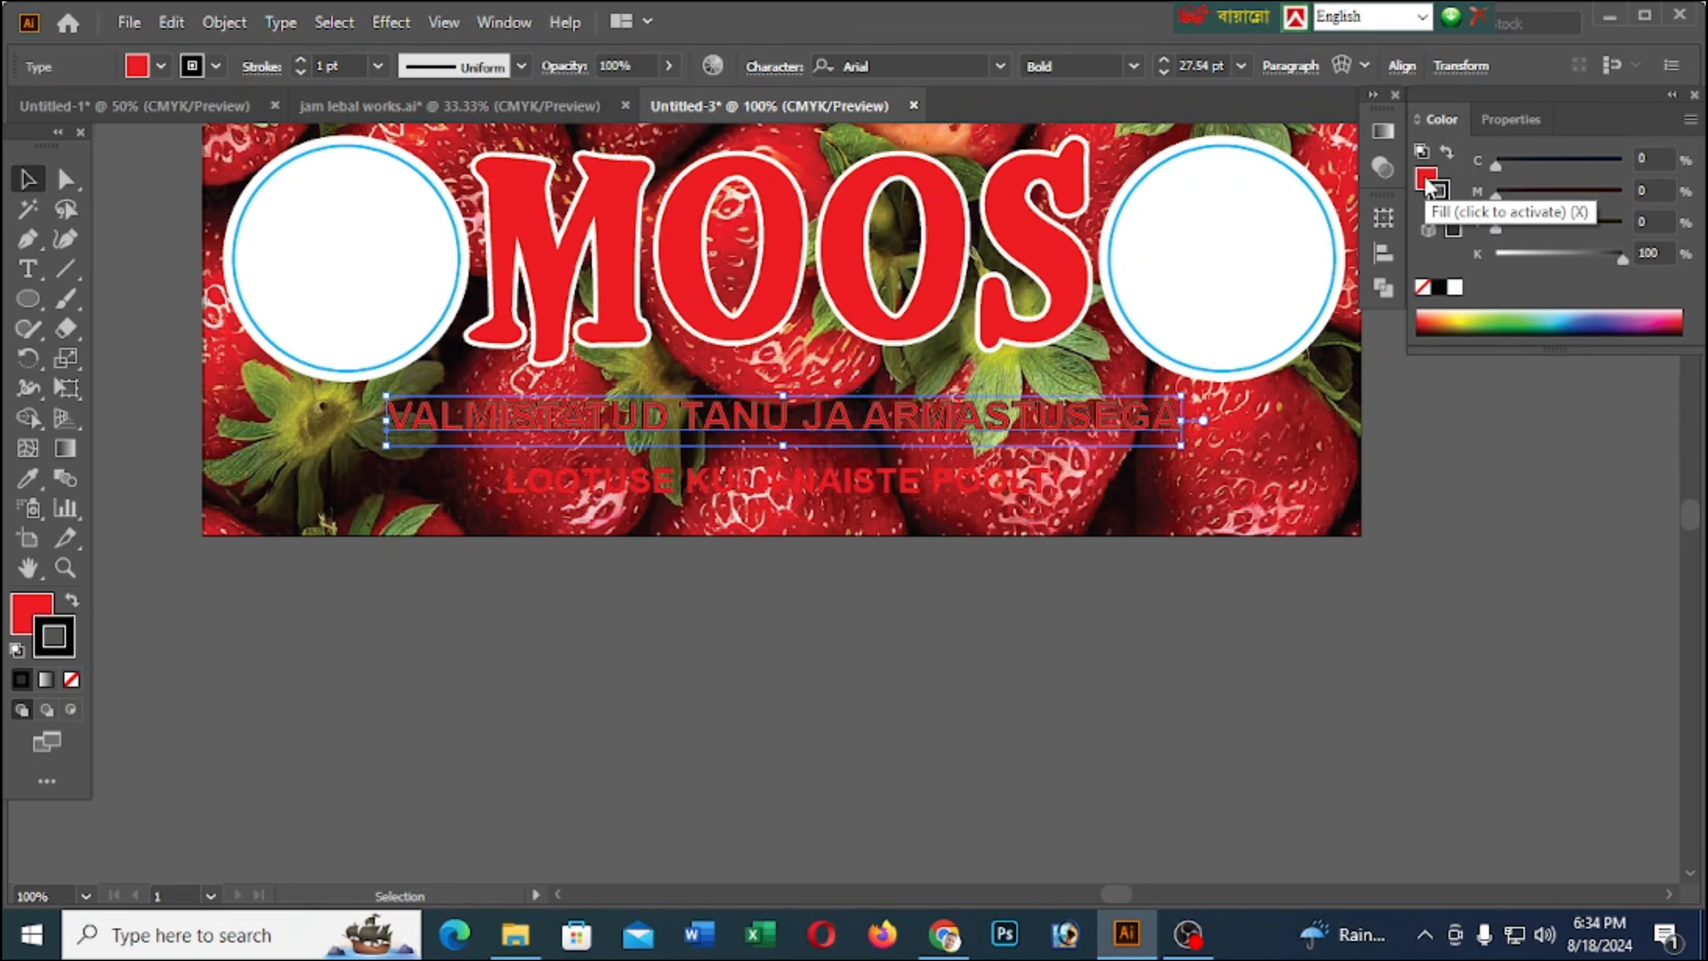
pyautogui.click(1439, 193)
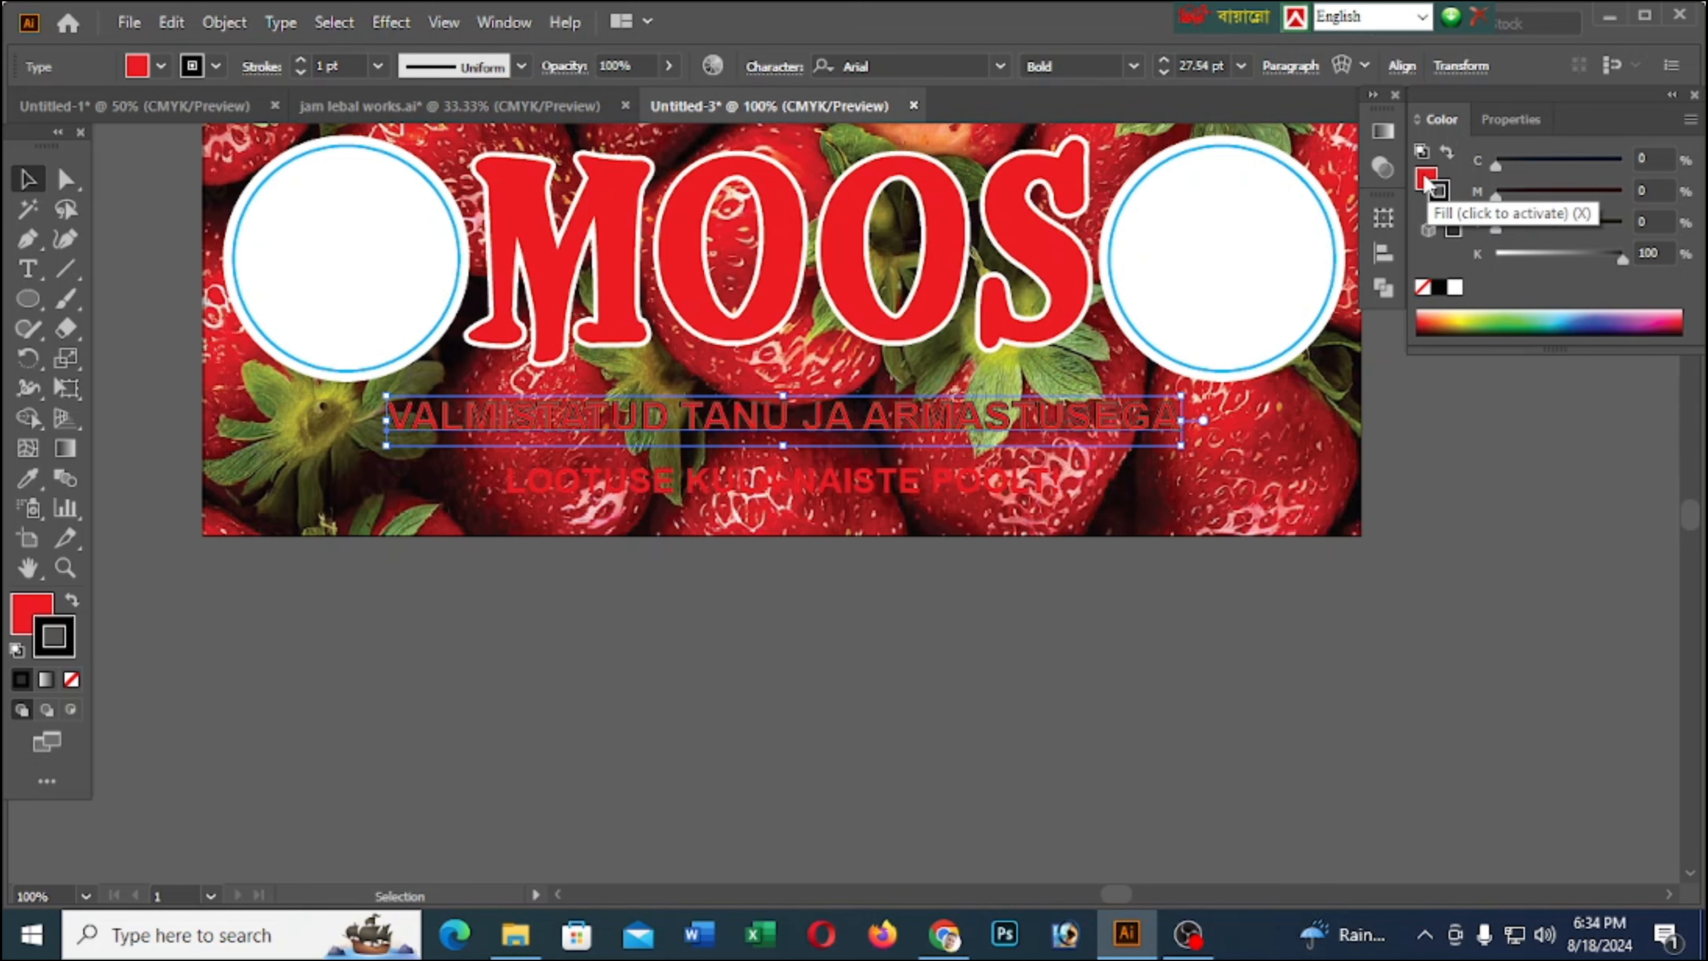
pyautogui.click(1059, 673)
pyautogui.click(1079, 423)
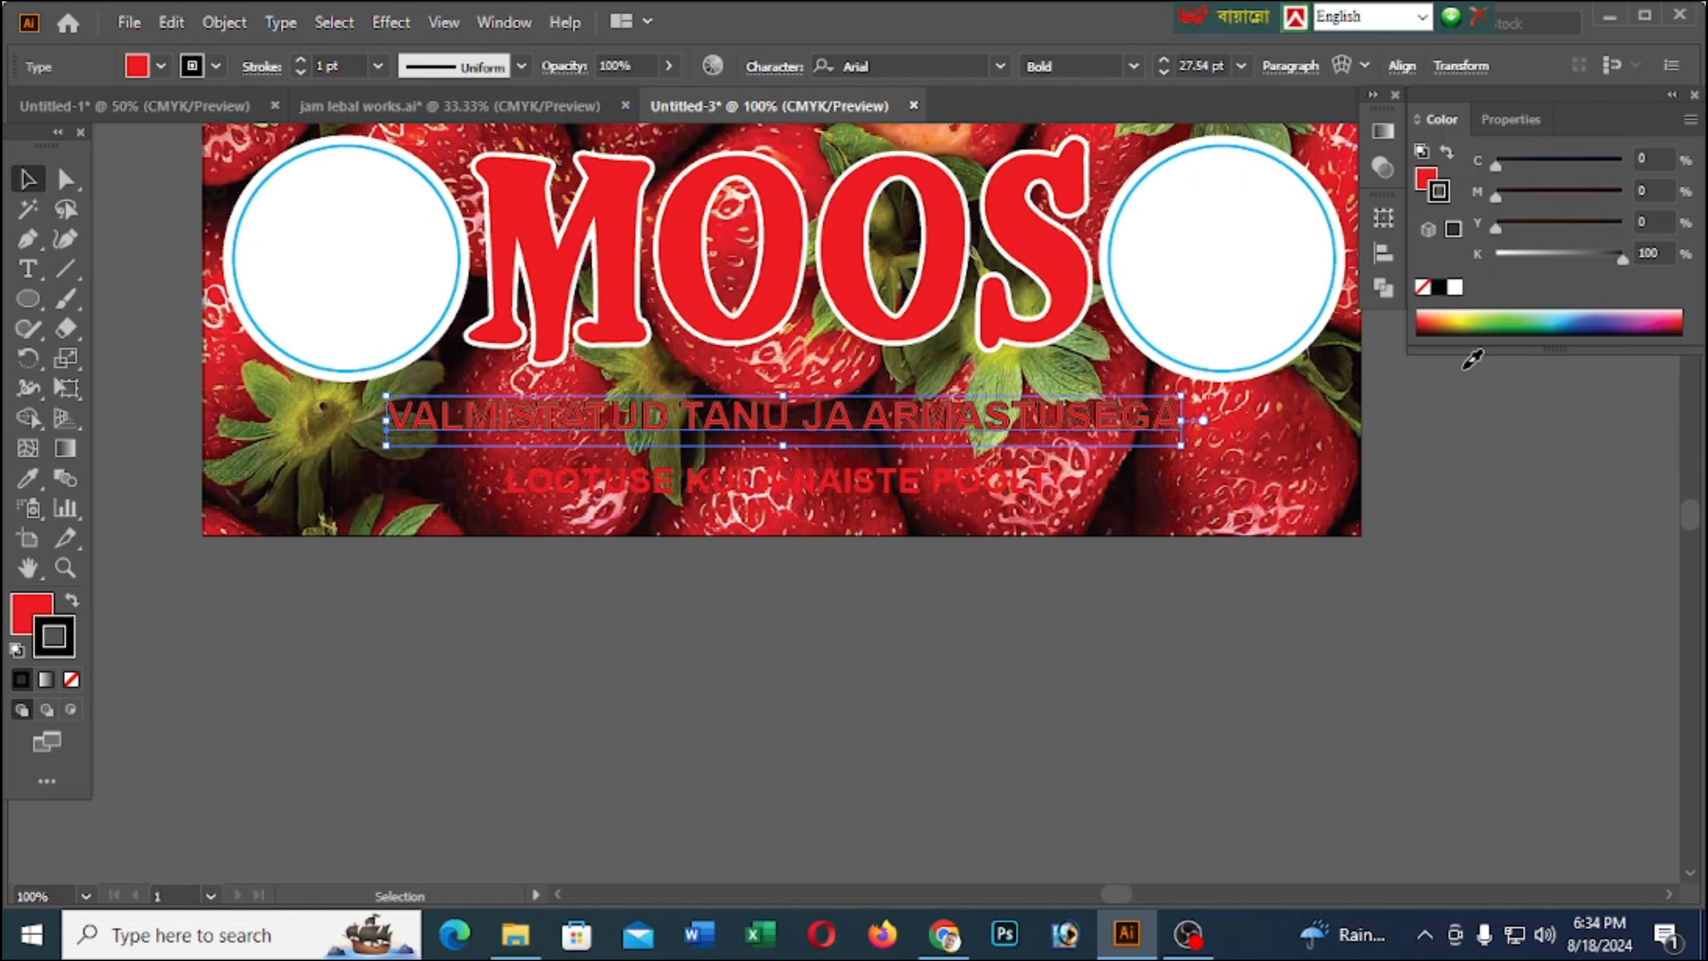
pyautogui.click(1439, 288)
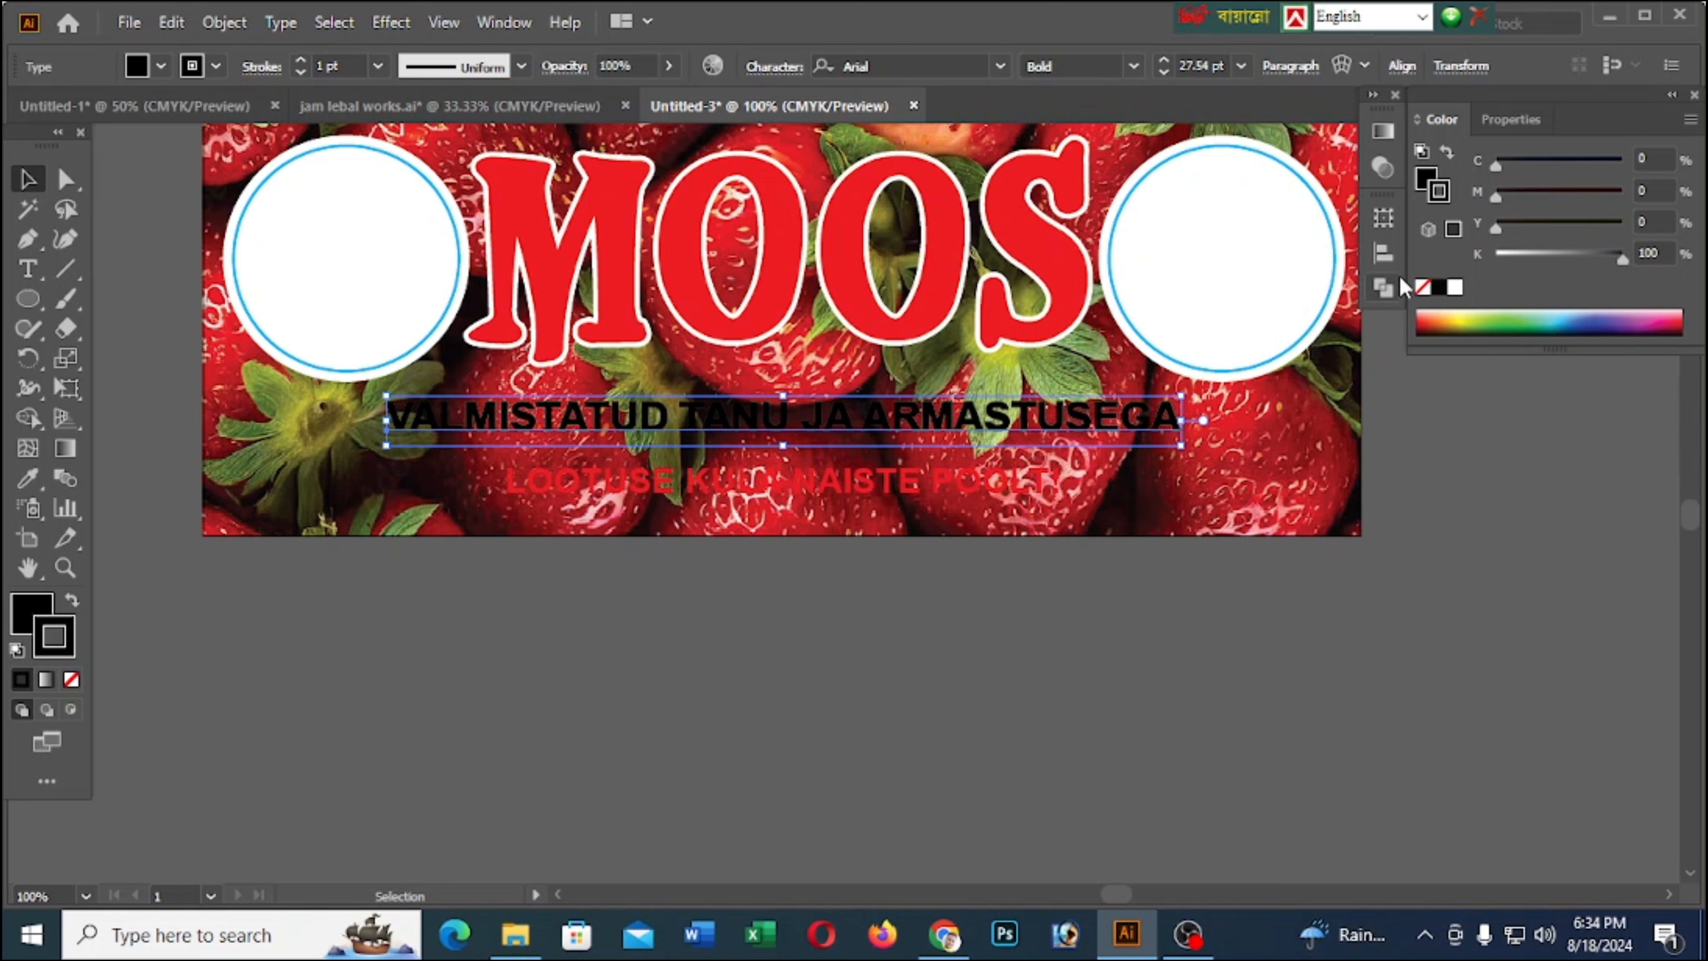
pyautogui.click(1422, 288)
pyautogui.click(934, 597)
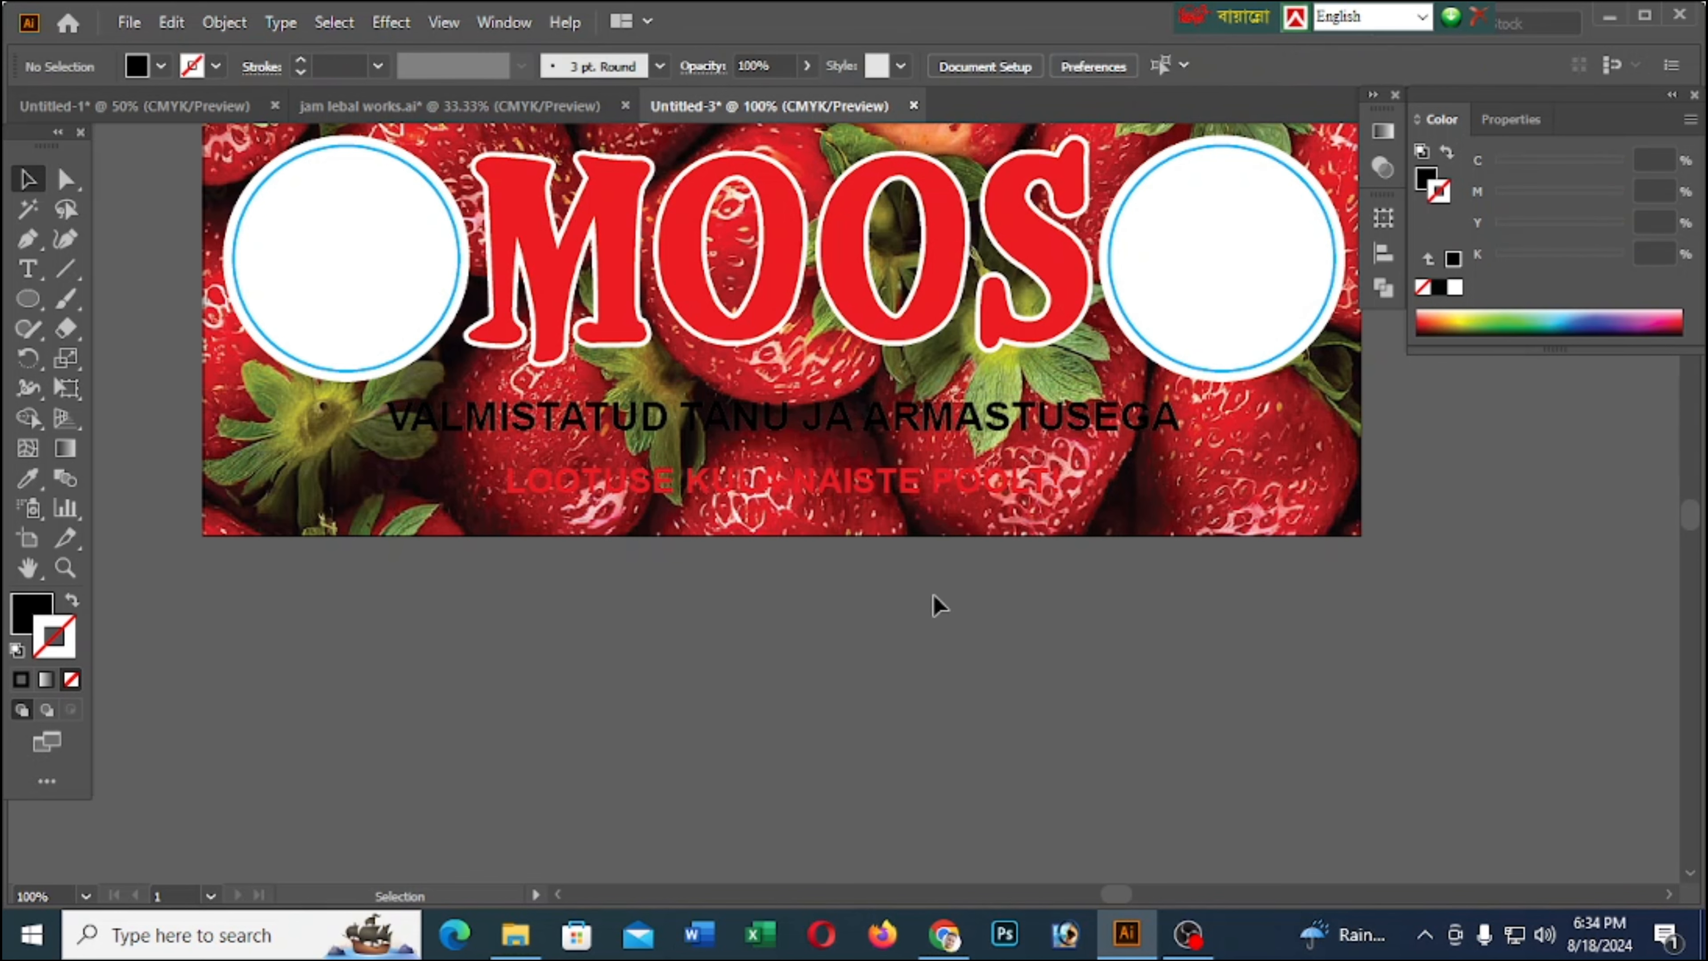
# Duplicate the black VALMISTATUD TANU JA ARMASTUSEGA text in place and give the copy a white fill and a 2 pt white stroke
pyautogui.click(861, 428)
pyautogui.press('a')
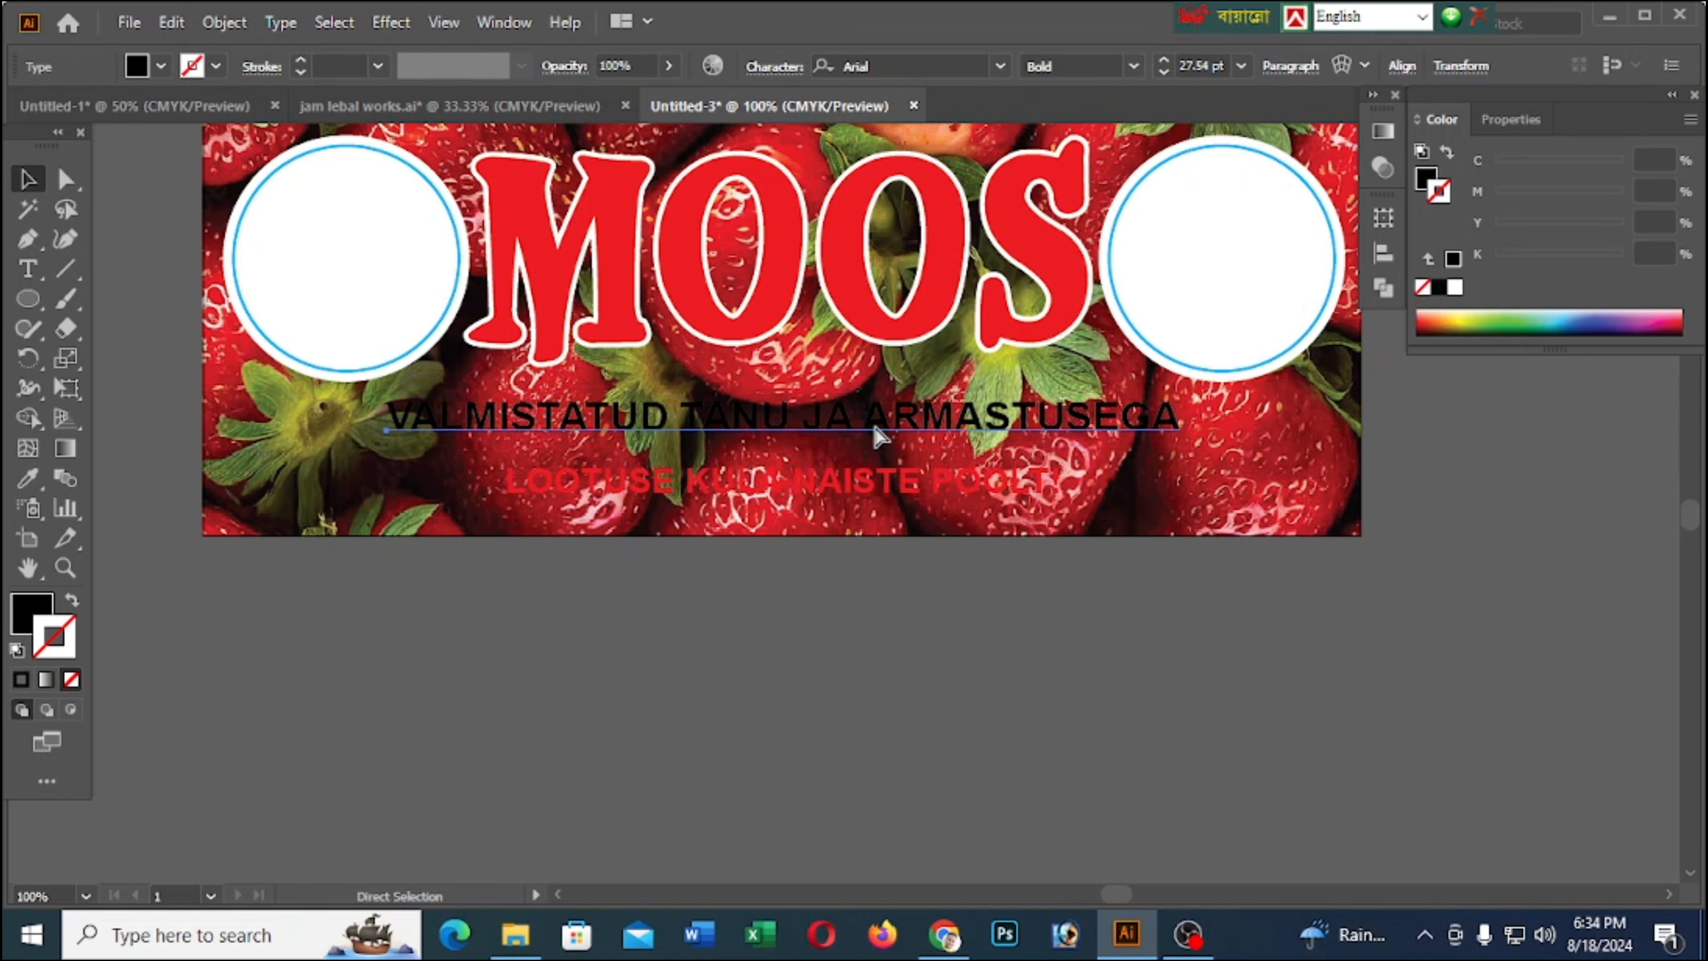
pyautogui.press('v')
pyautogui.click(1435, 315)
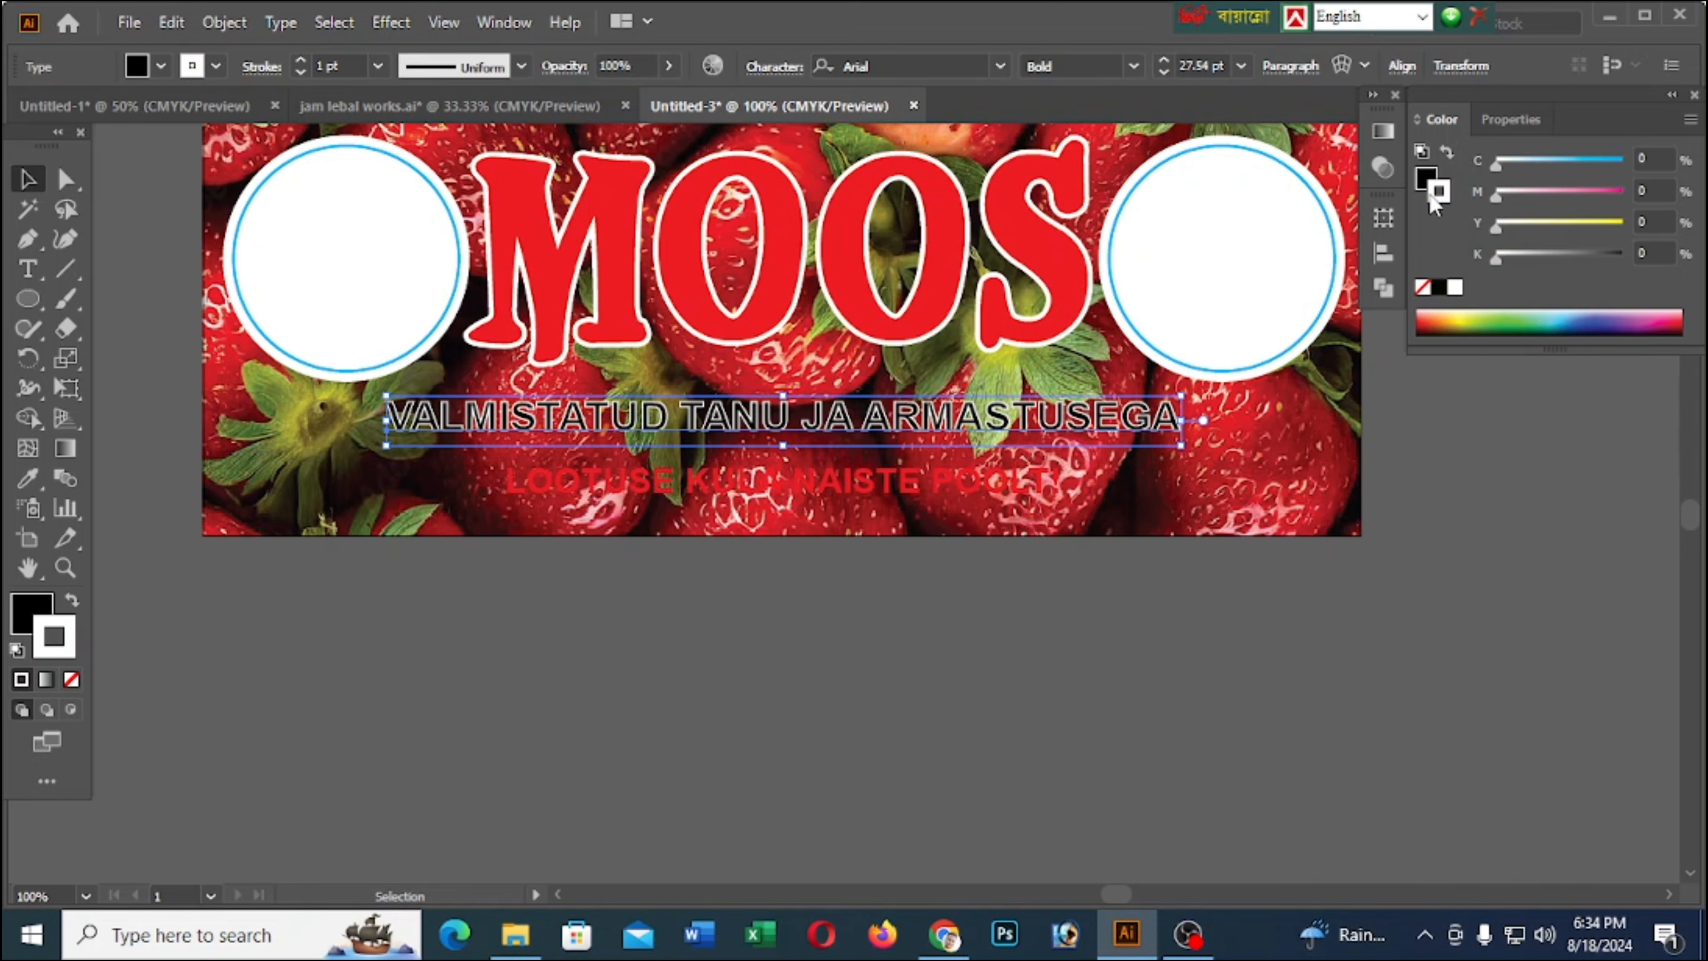
pyautogui.moveTo(1425, 180); pyautogui.dragTo(1427, 180)
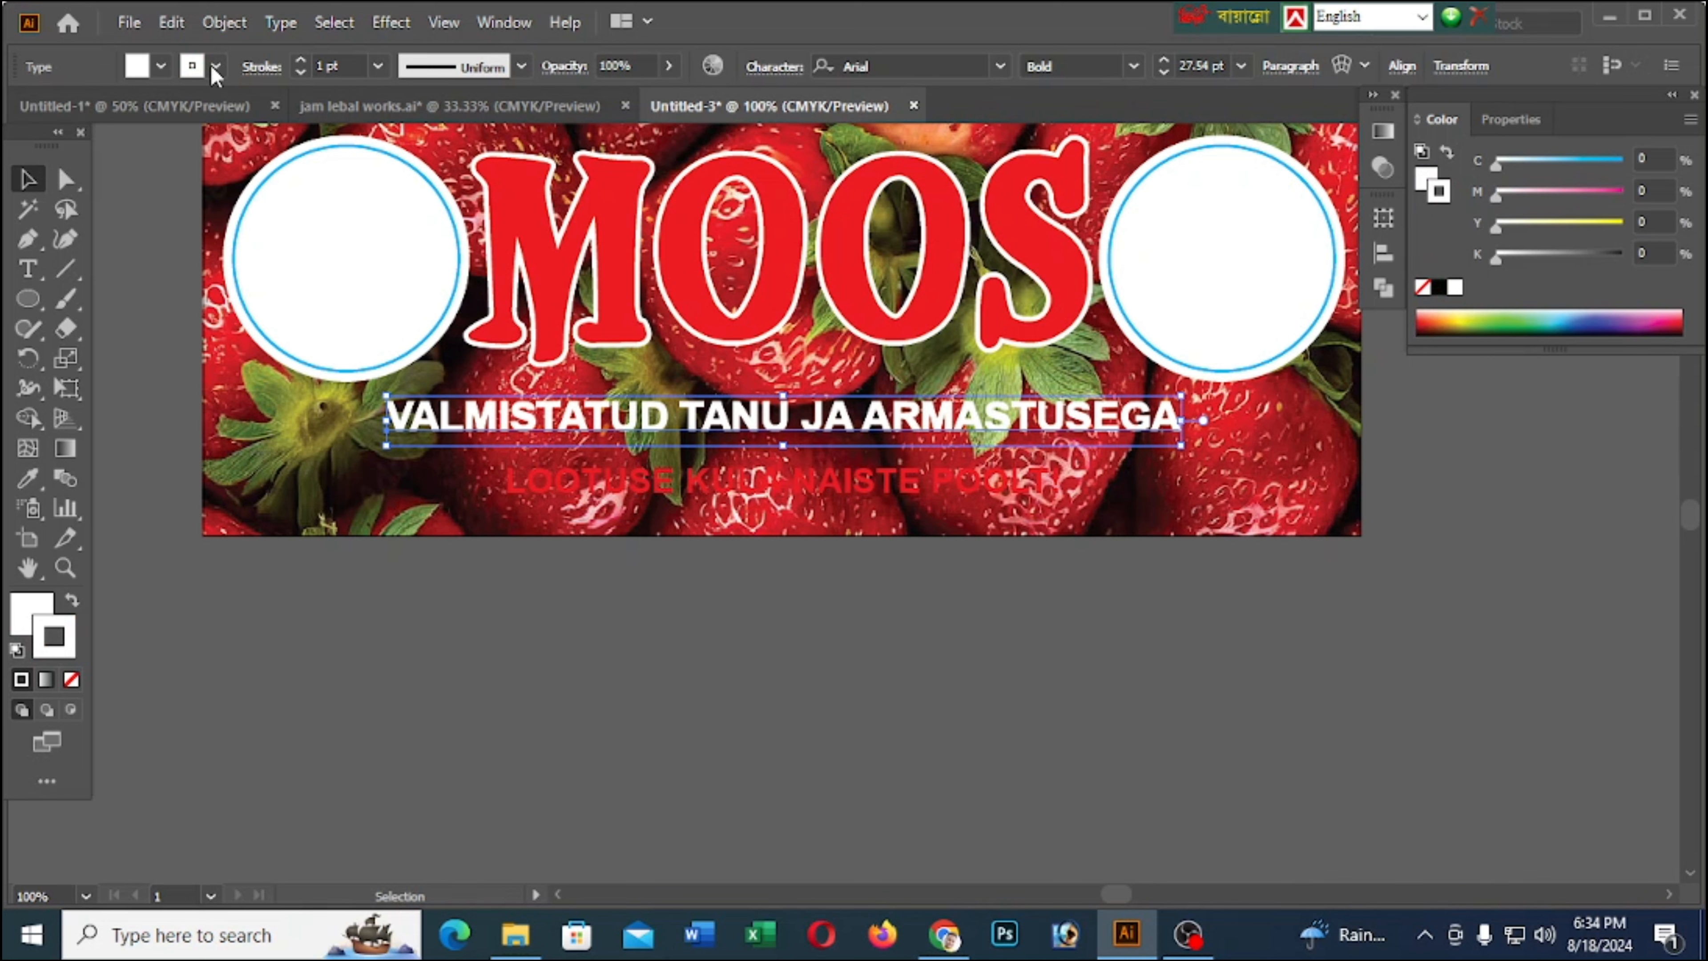
pyautogui.click(302, 60)
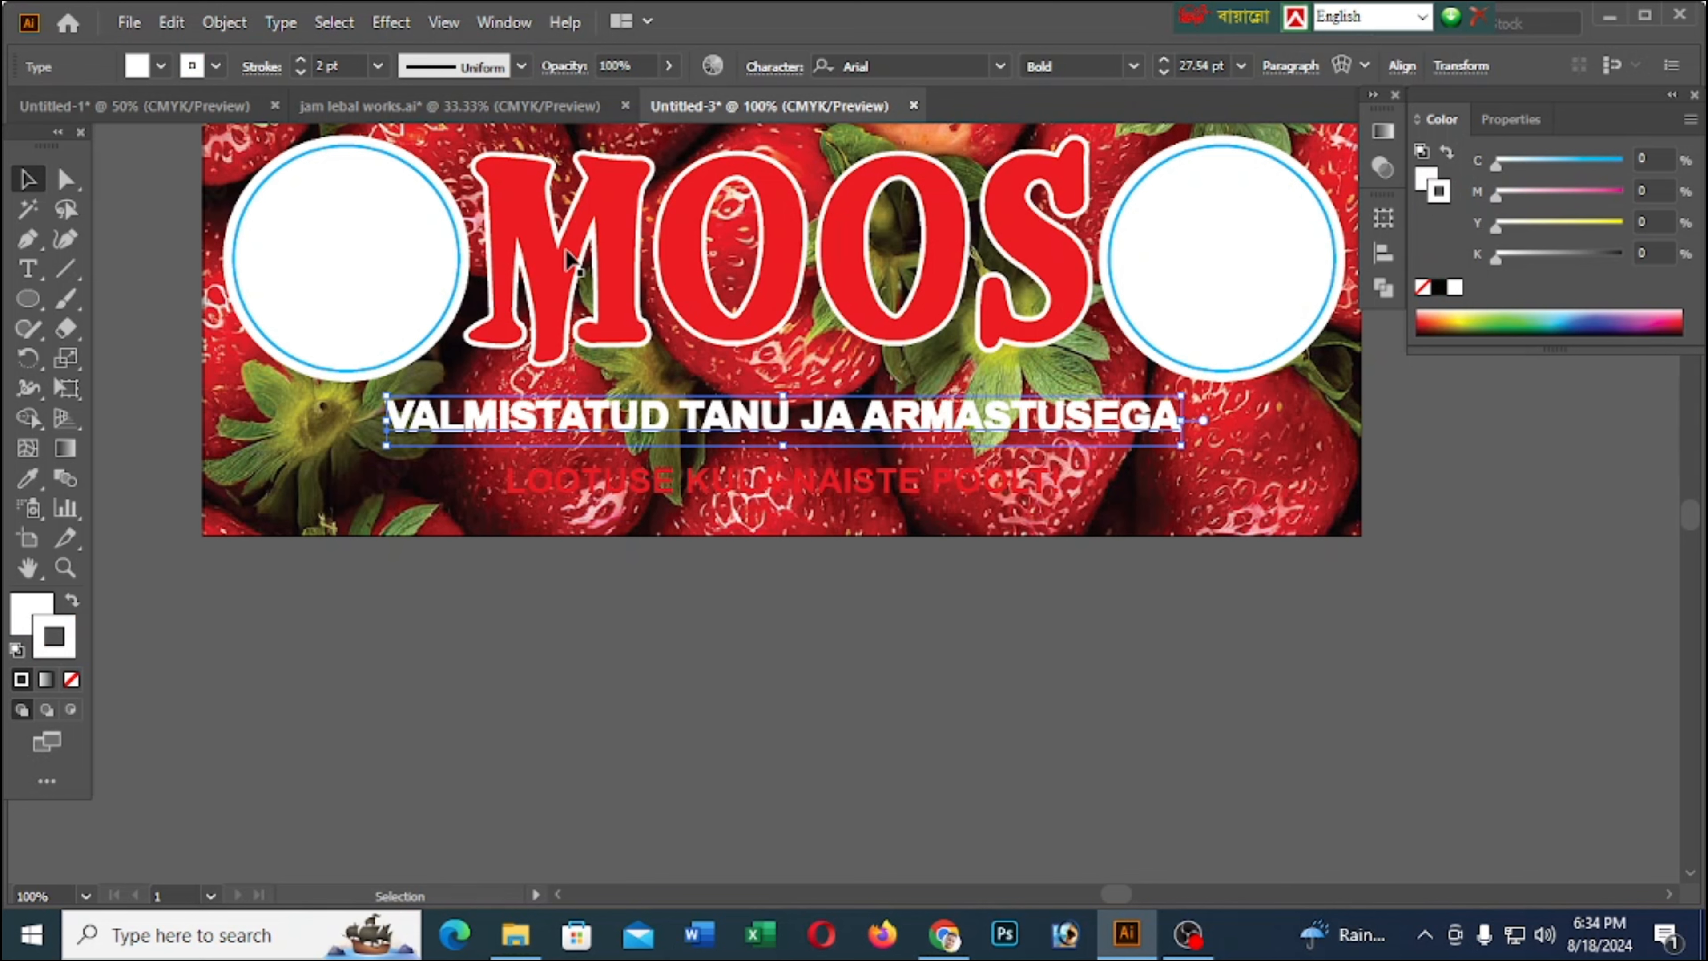
# Try sending the white VALMISTATUD copy to the back of the stack, and undo it
pyautogui.rightClick(1045, 418)
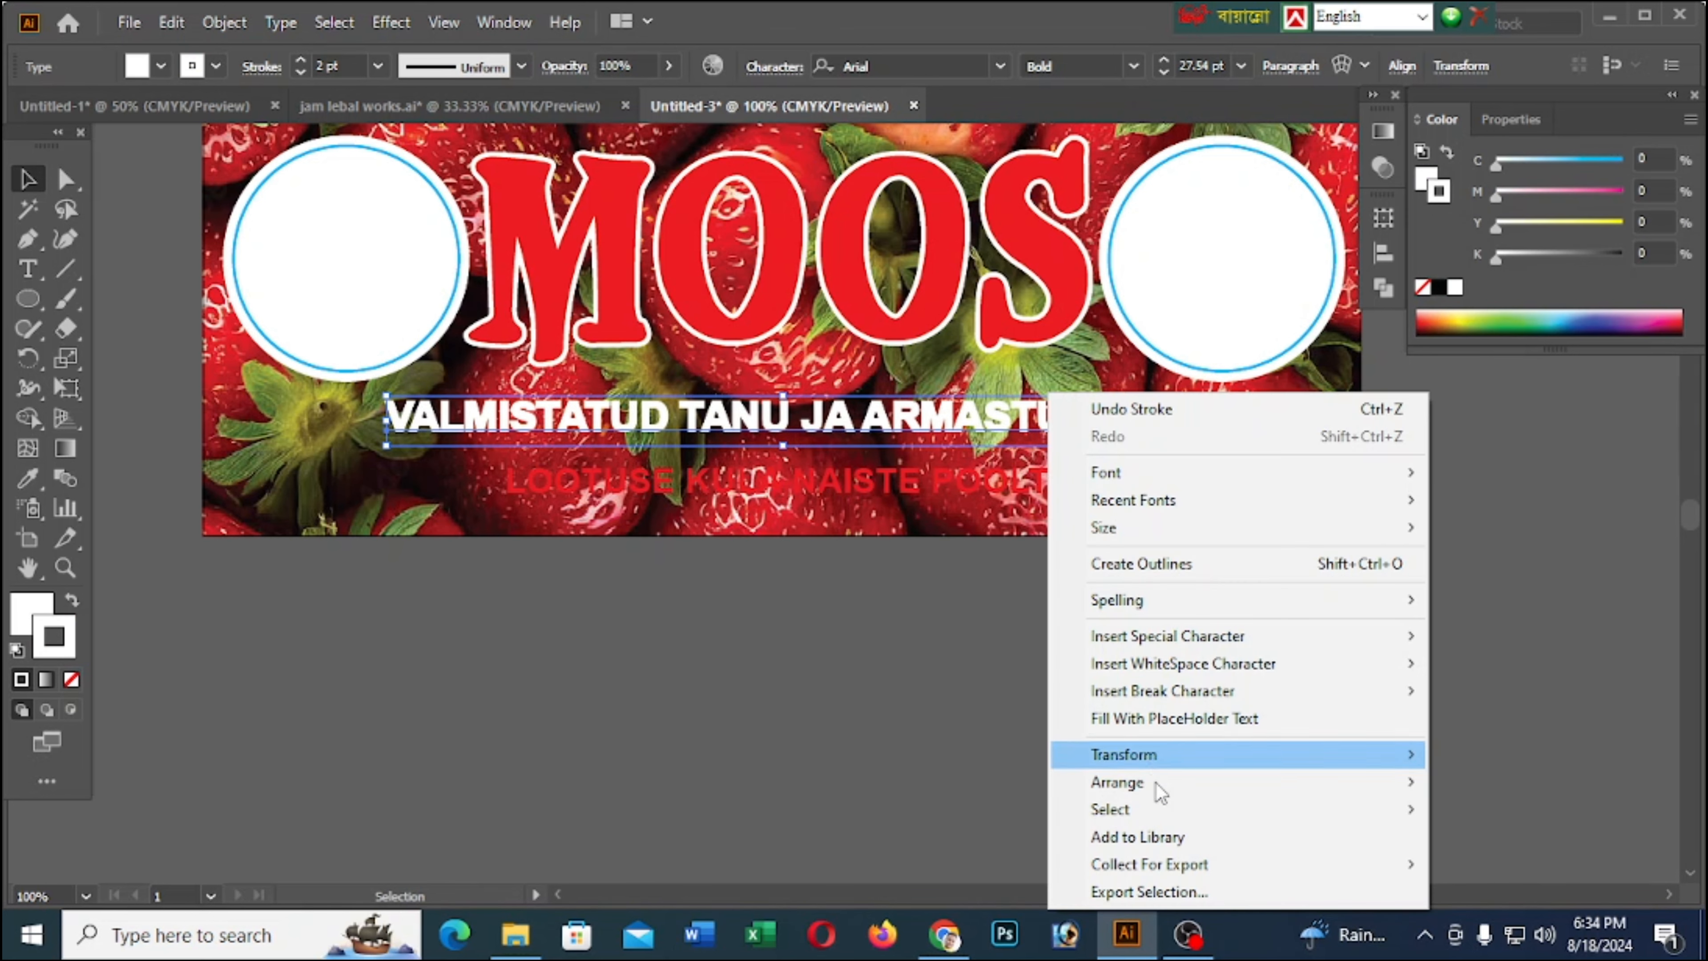
pyautogui.moveTo(1161, 794)
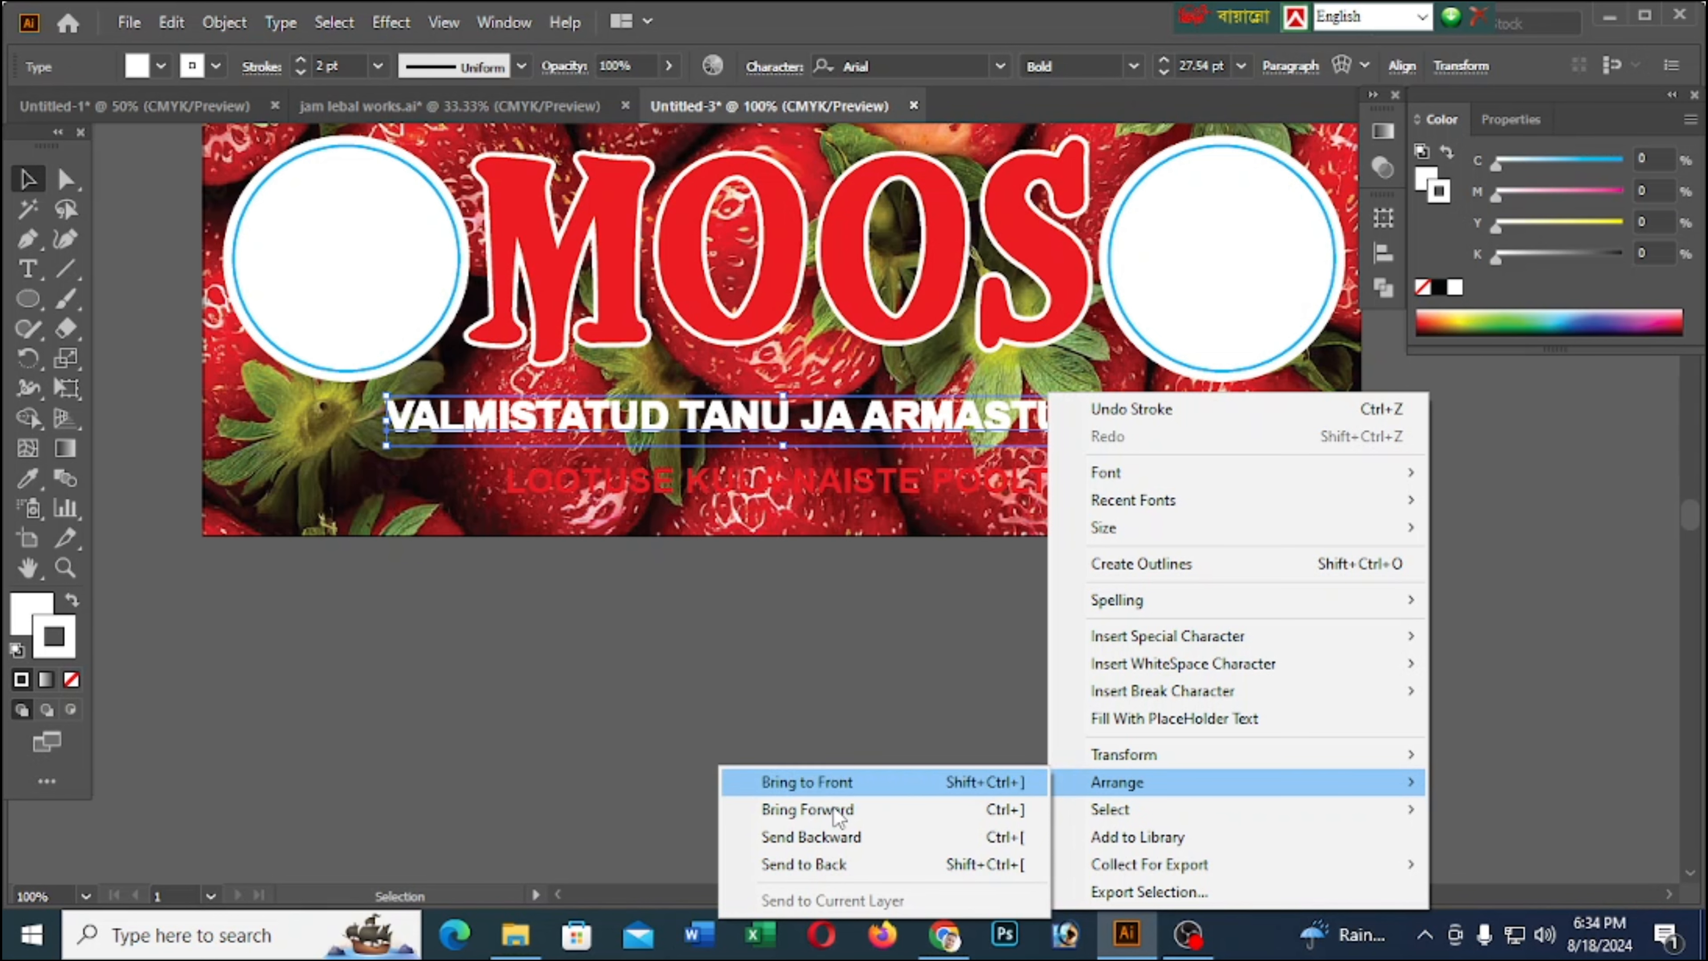
pyautogui.click(811, 864)
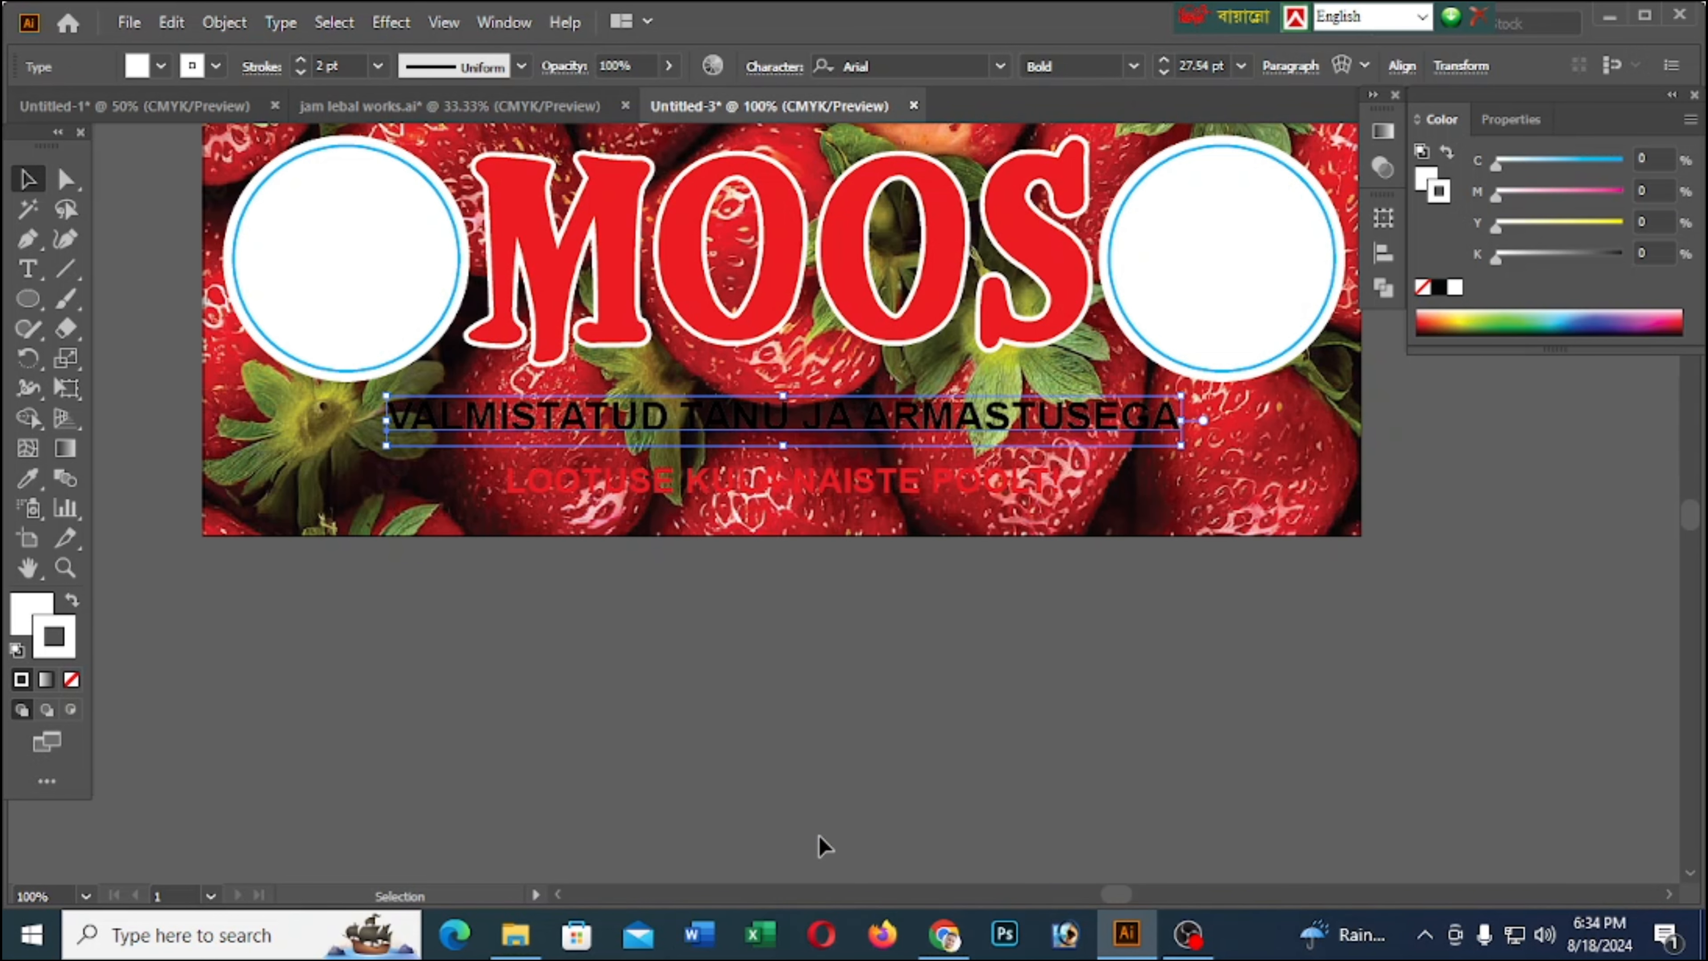
pyautogui.hotkey('ctrl', 'z')
# Send the white VALMISTATUD copy backward behind the black text so it forms an outline
pyautogui.rightClick(1006, 442)
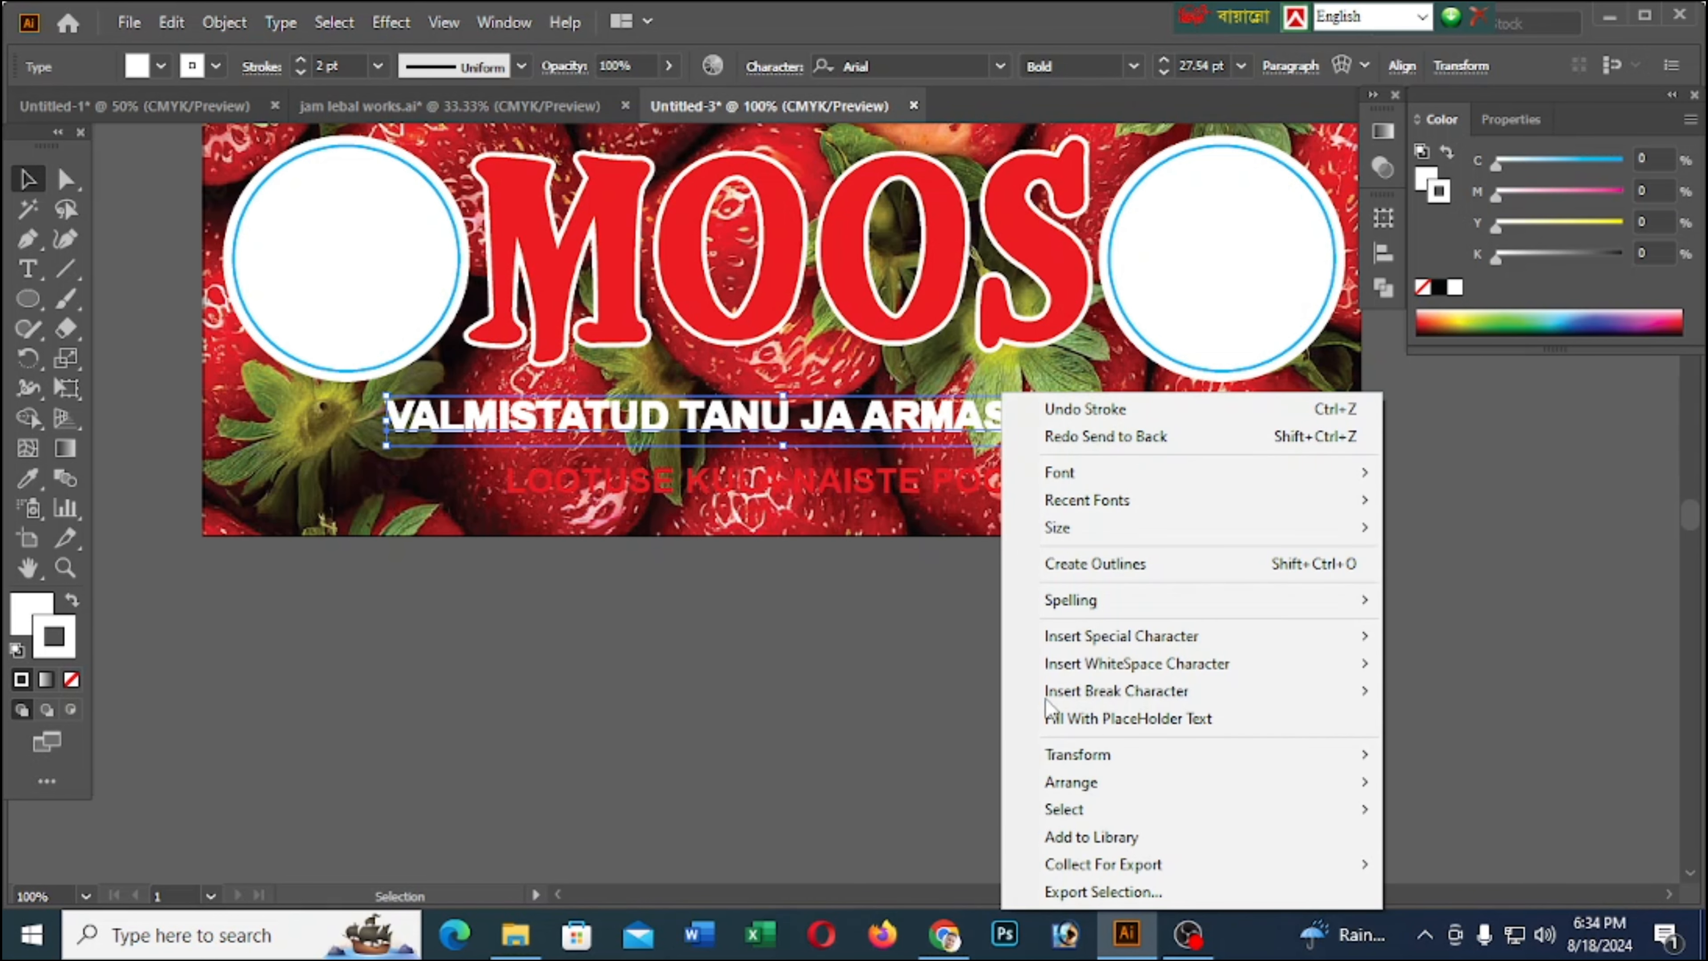
pyautogui.moveTo(1056, 770)
pyautogui.click(780, 801)
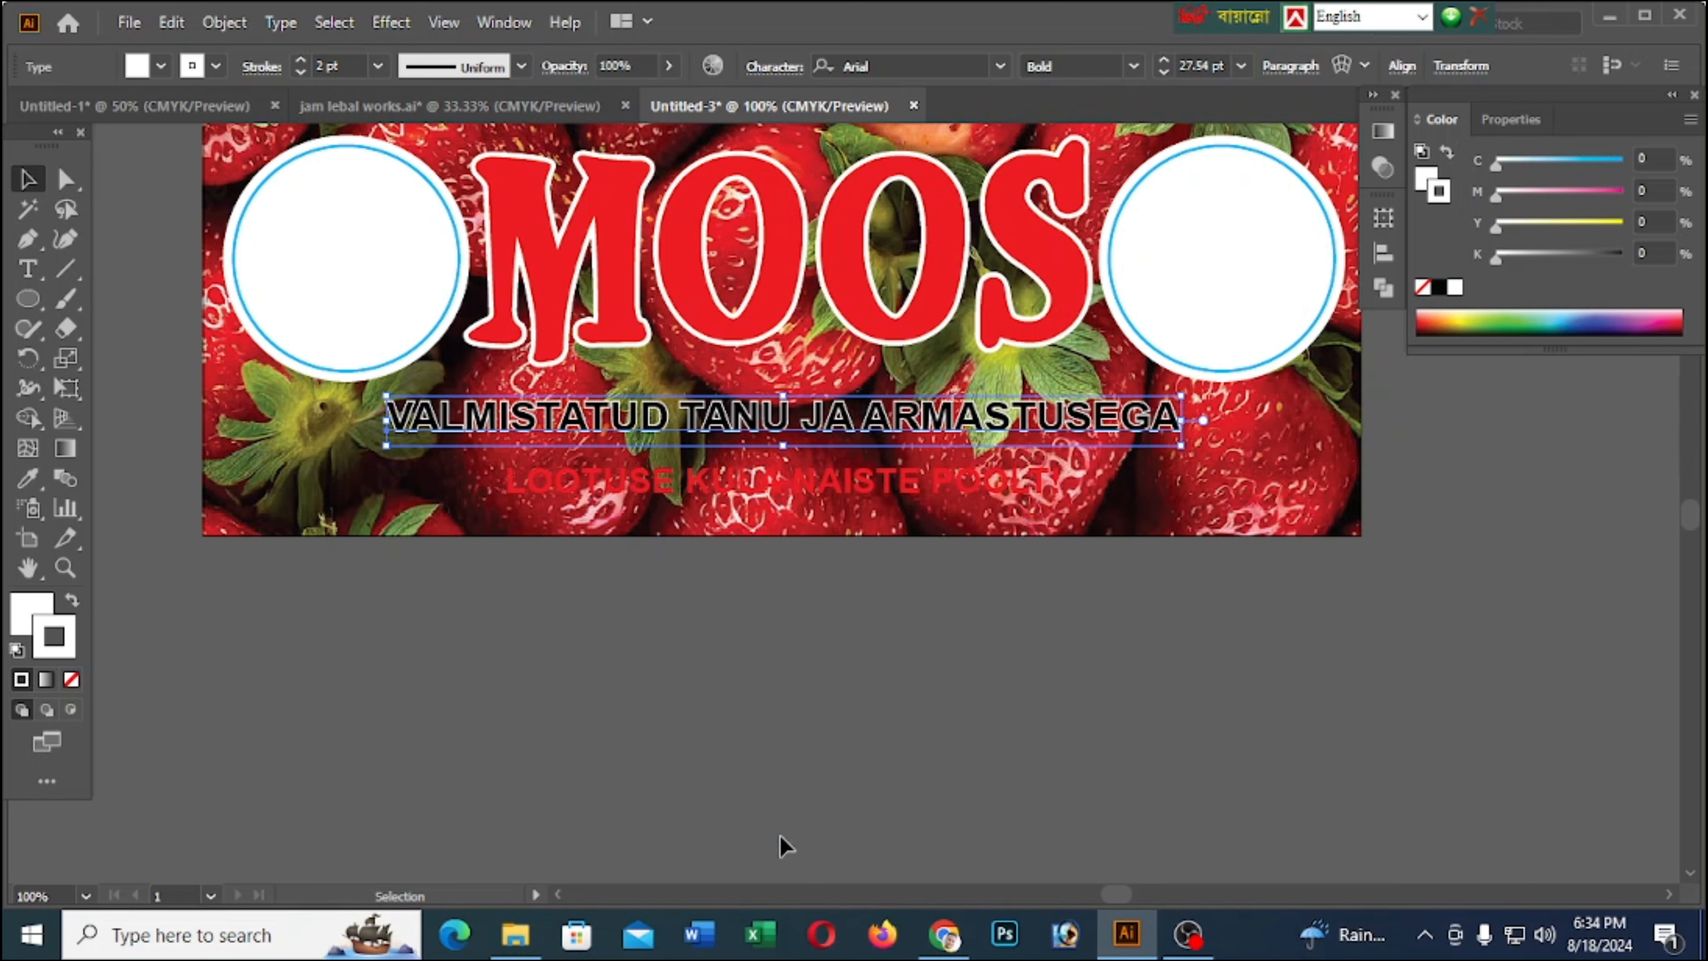
pyautogui.click(675, 753)
# Nudge the LOOTUSE KULA NAISTE POOLT! line slightly up and duplicate it in place with a white fill and white stroke
pyautogui.click(803, 481)
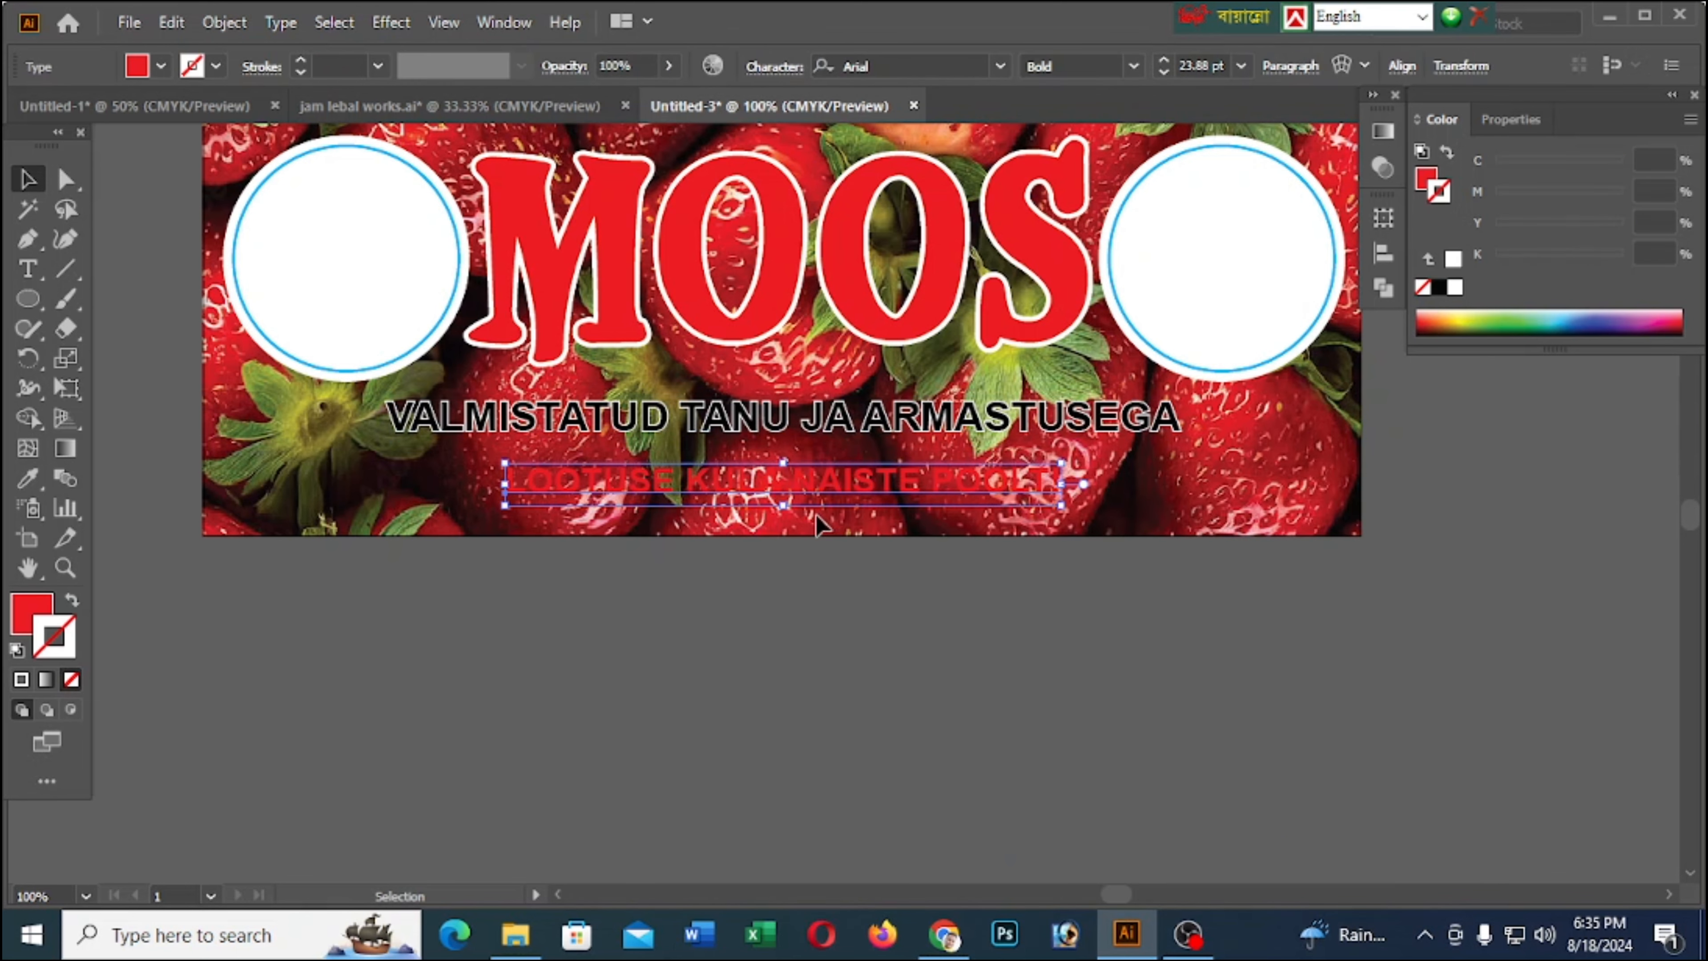
pyautogui.press('Up')
pyautogui.press('Up')
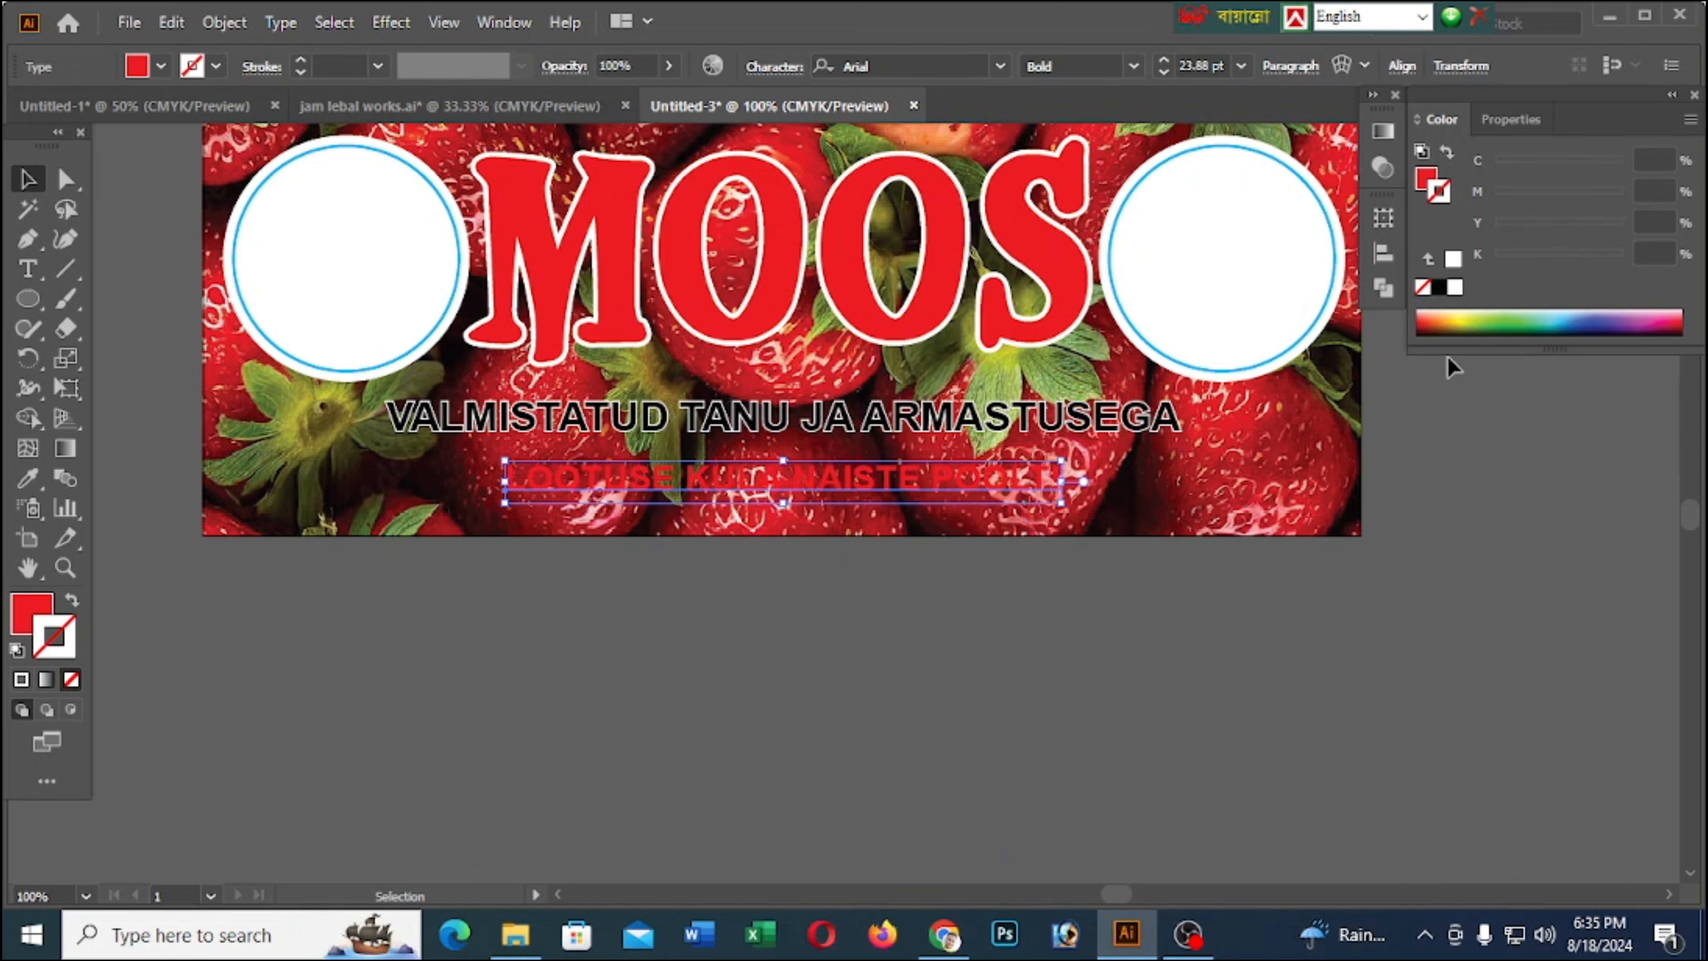
pyautogui.click(1454, 287)
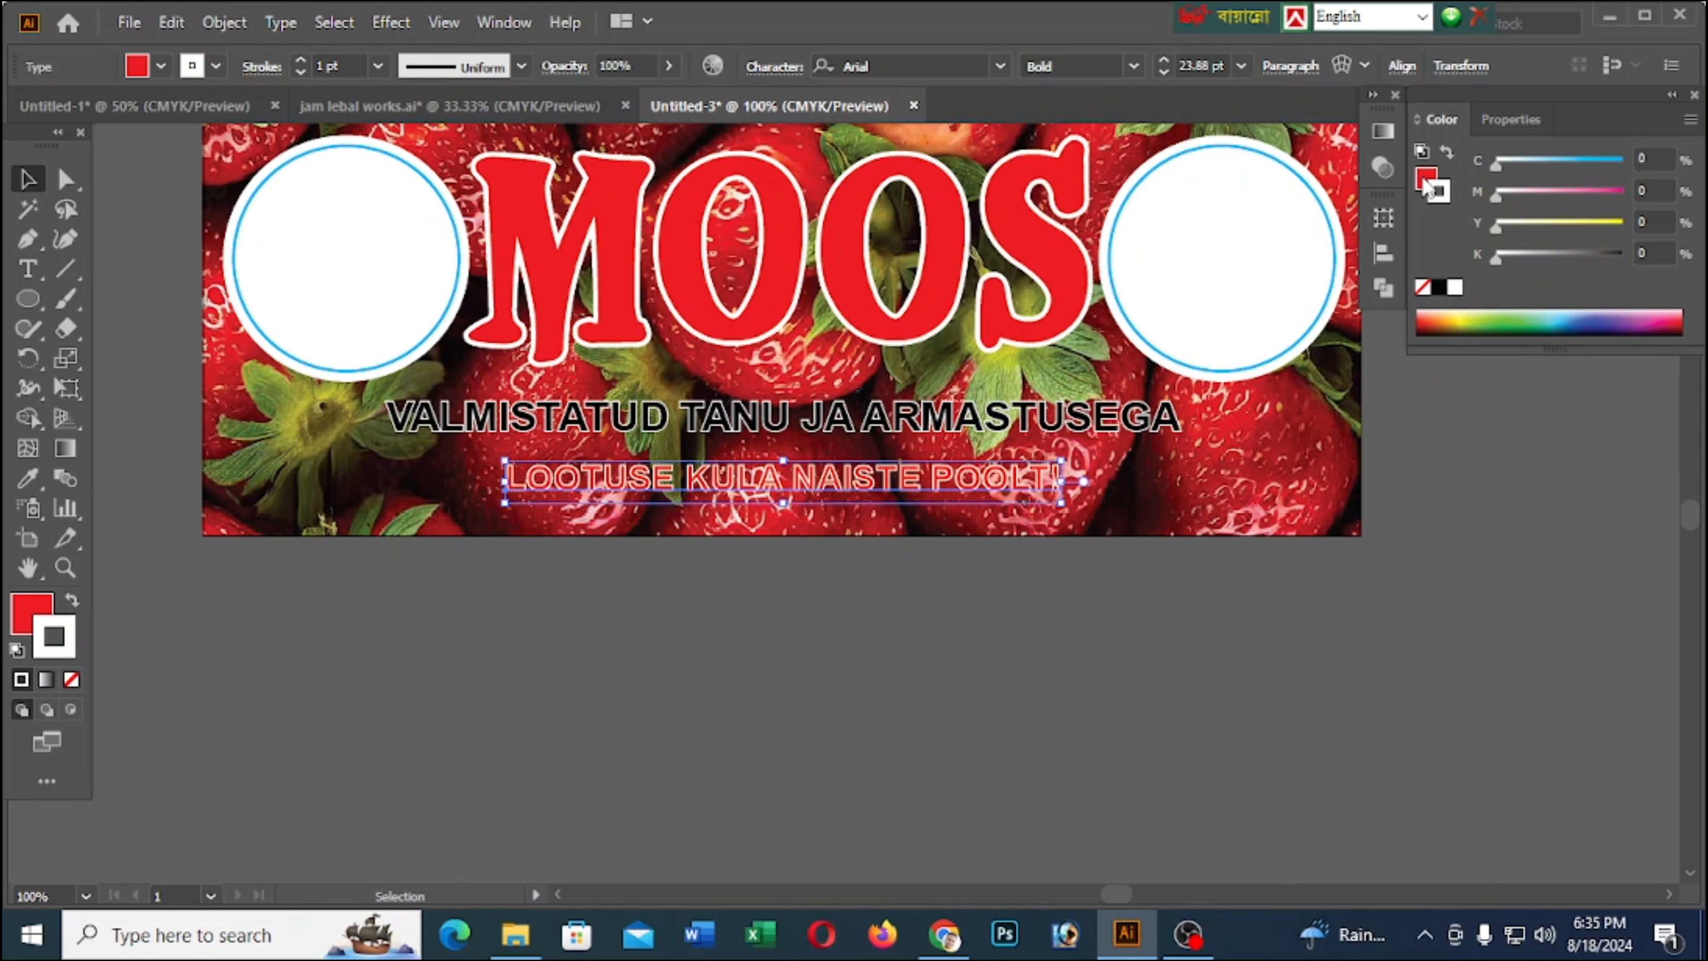
pyautogui.click(1455, 287)
# Send the white LOOTUSE copy backward behind the red text and set its stroke weight to 3 pt
pyautogui.rightClick(947, 474)
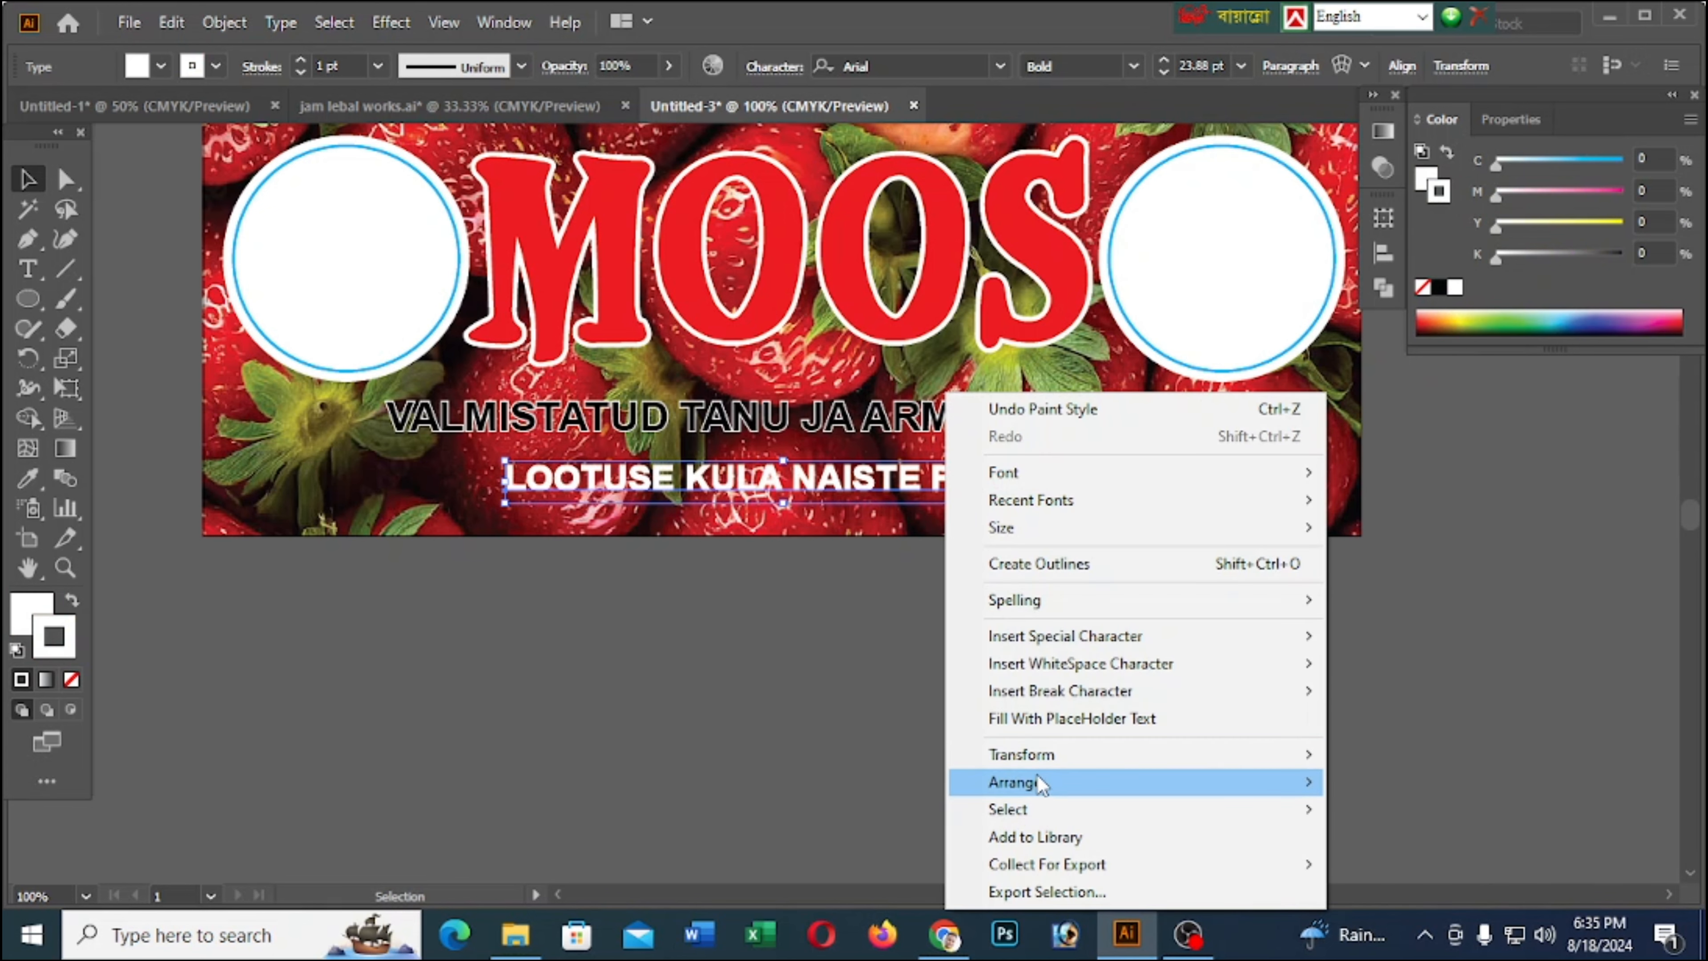
pyautogui.moveTo(1041, 782)
pyautogui.click(1392, 835)
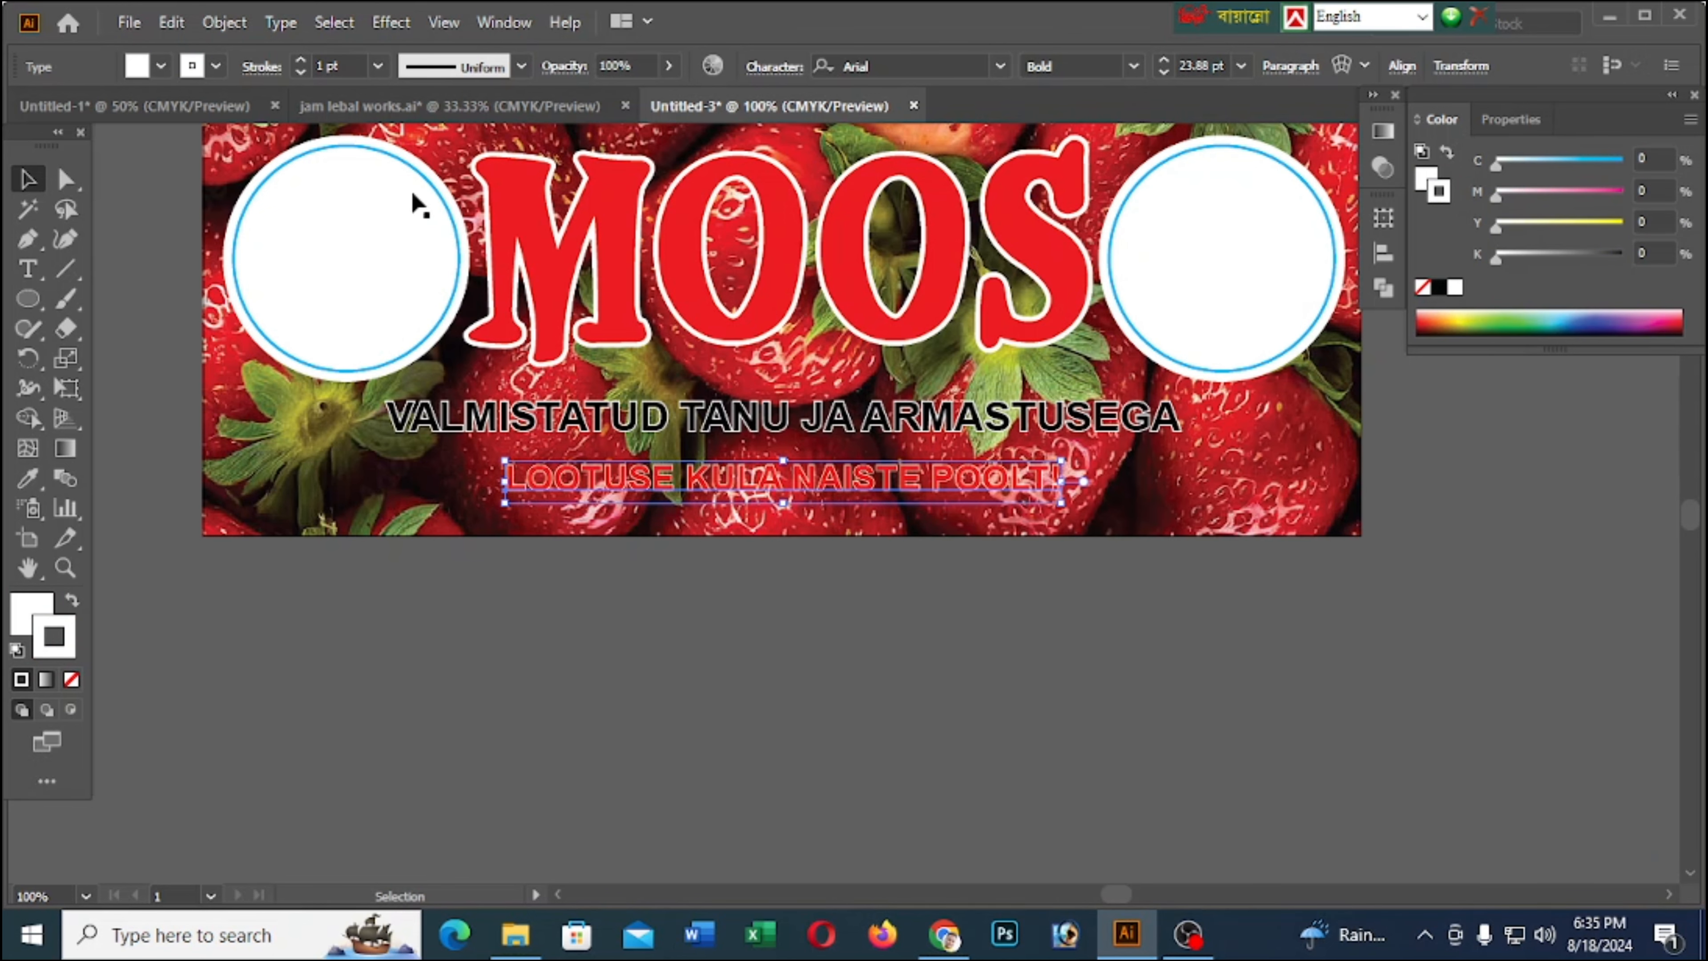
pyautogui.click(300, 59)
pyautogui.click(301, 59)
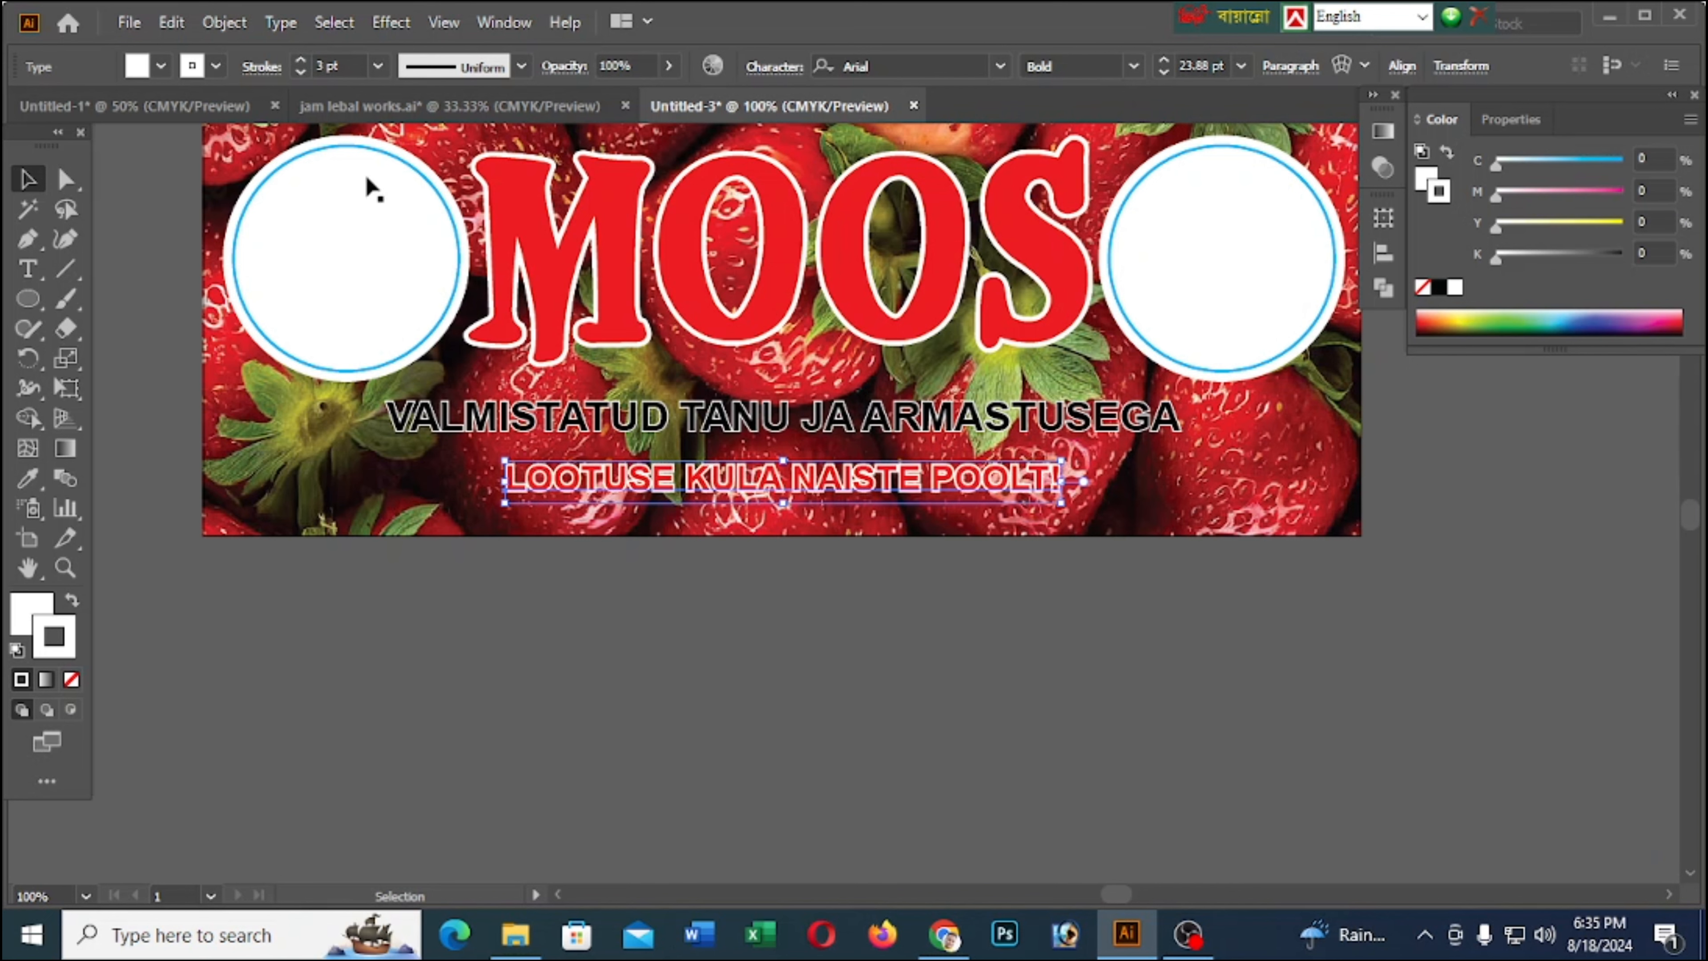
# Set round caps and round corner joins on the white LOOTUSE copy's stroke
pyautogui.click(261, 66)
pyautogui.click(126, 129)
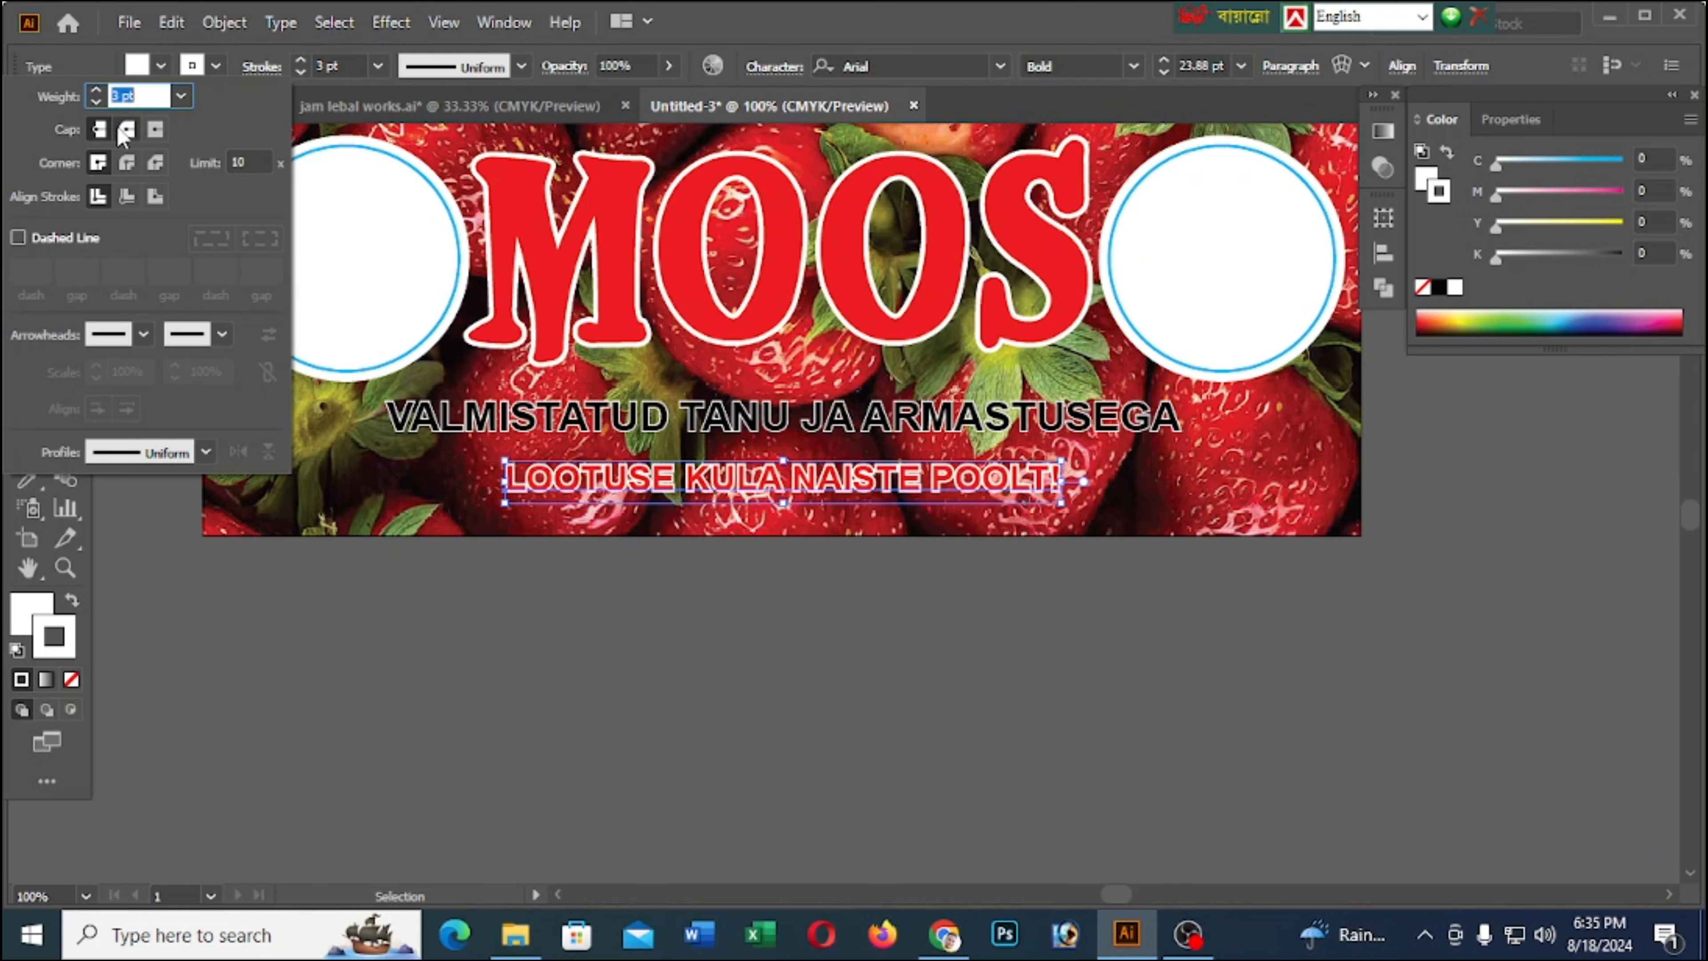
pyautogui.click(127, 164)
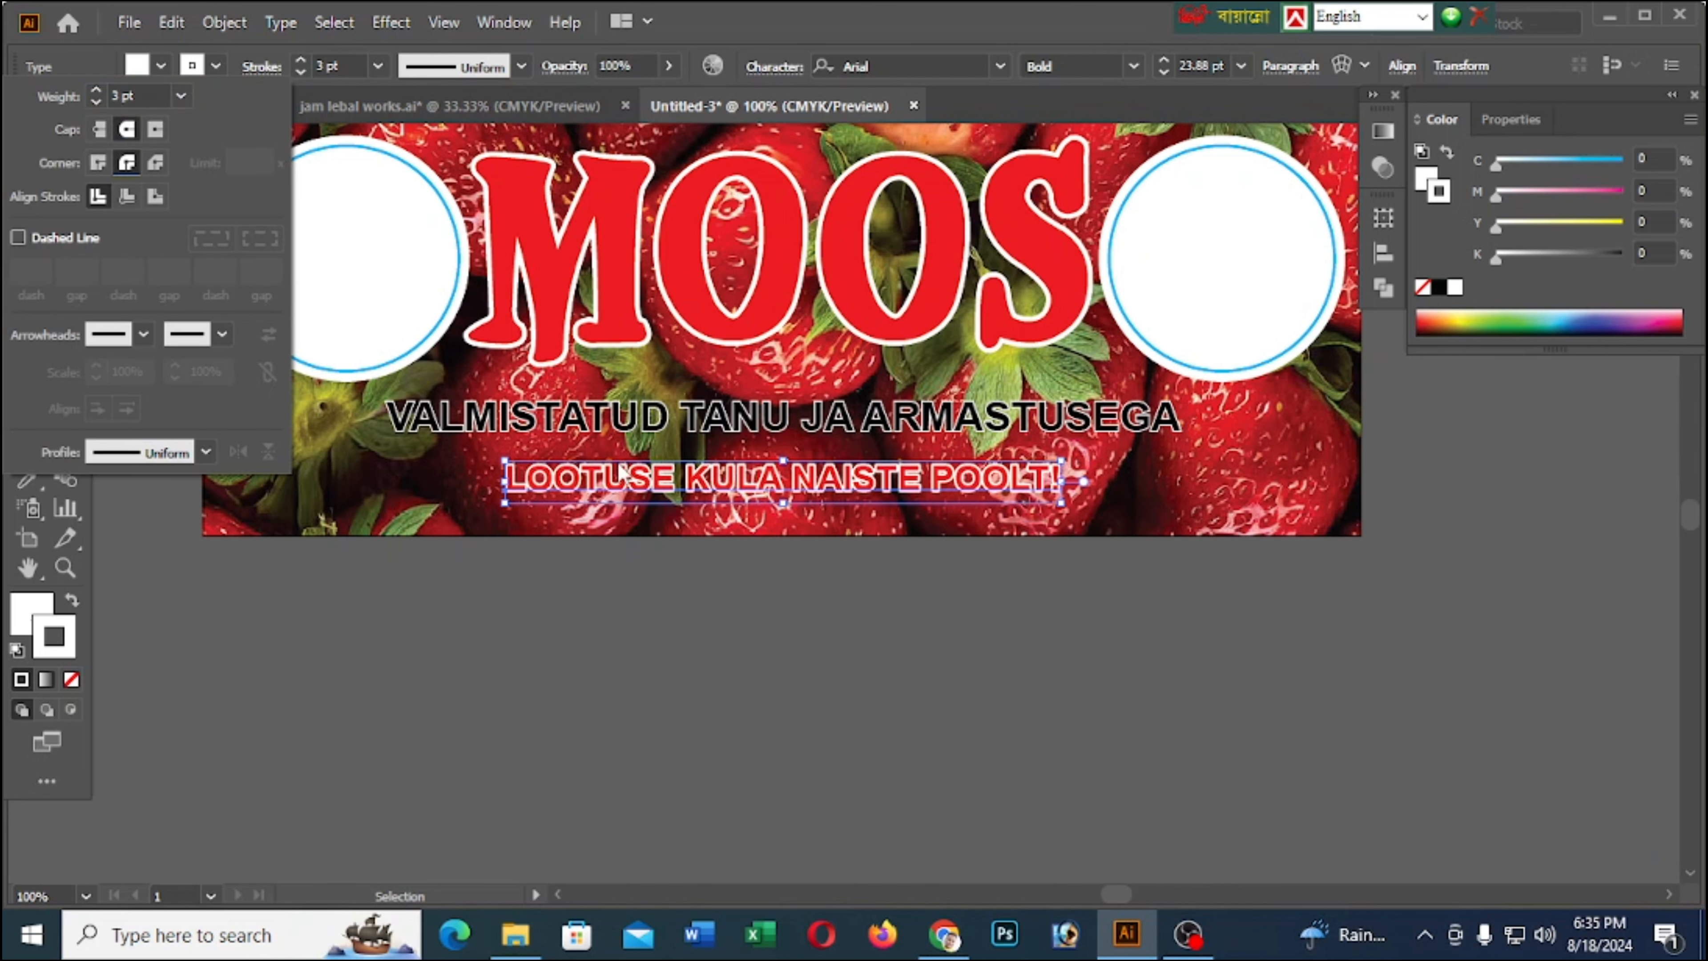
pyautogui.click(867, 619)
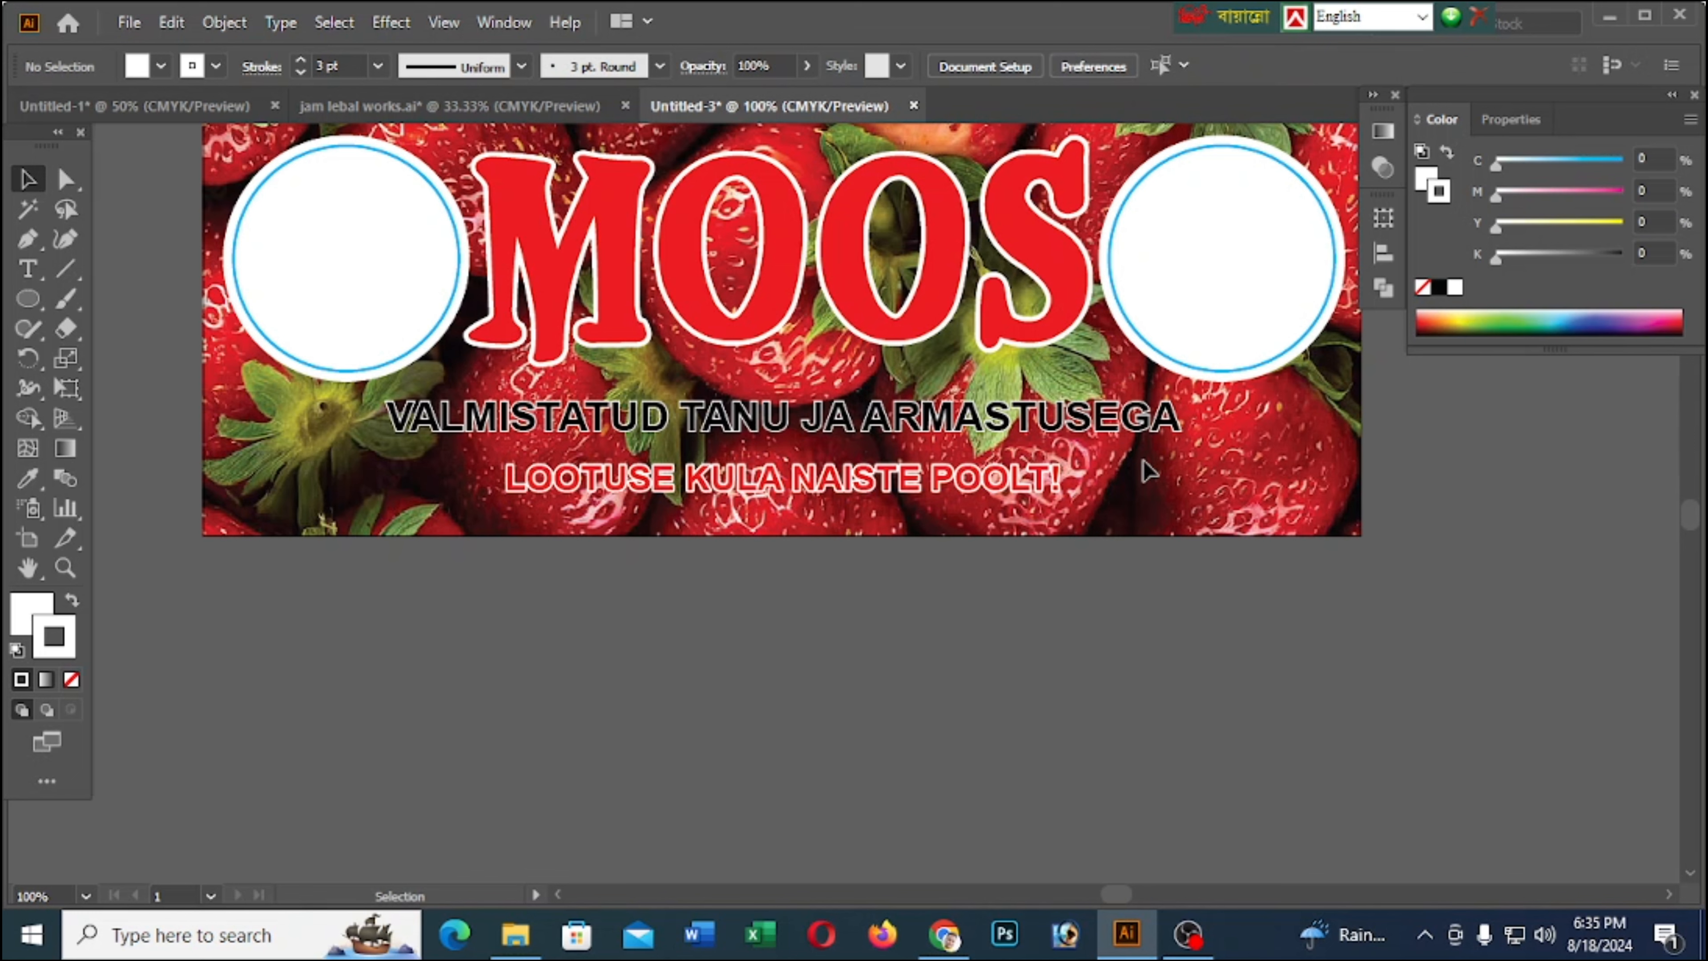
# Group the black VALMISTATUD TANU JA ARMASTUSEGA text with its white copy and nudge the group down and slightly right
pyautogui.click(1053, 414)
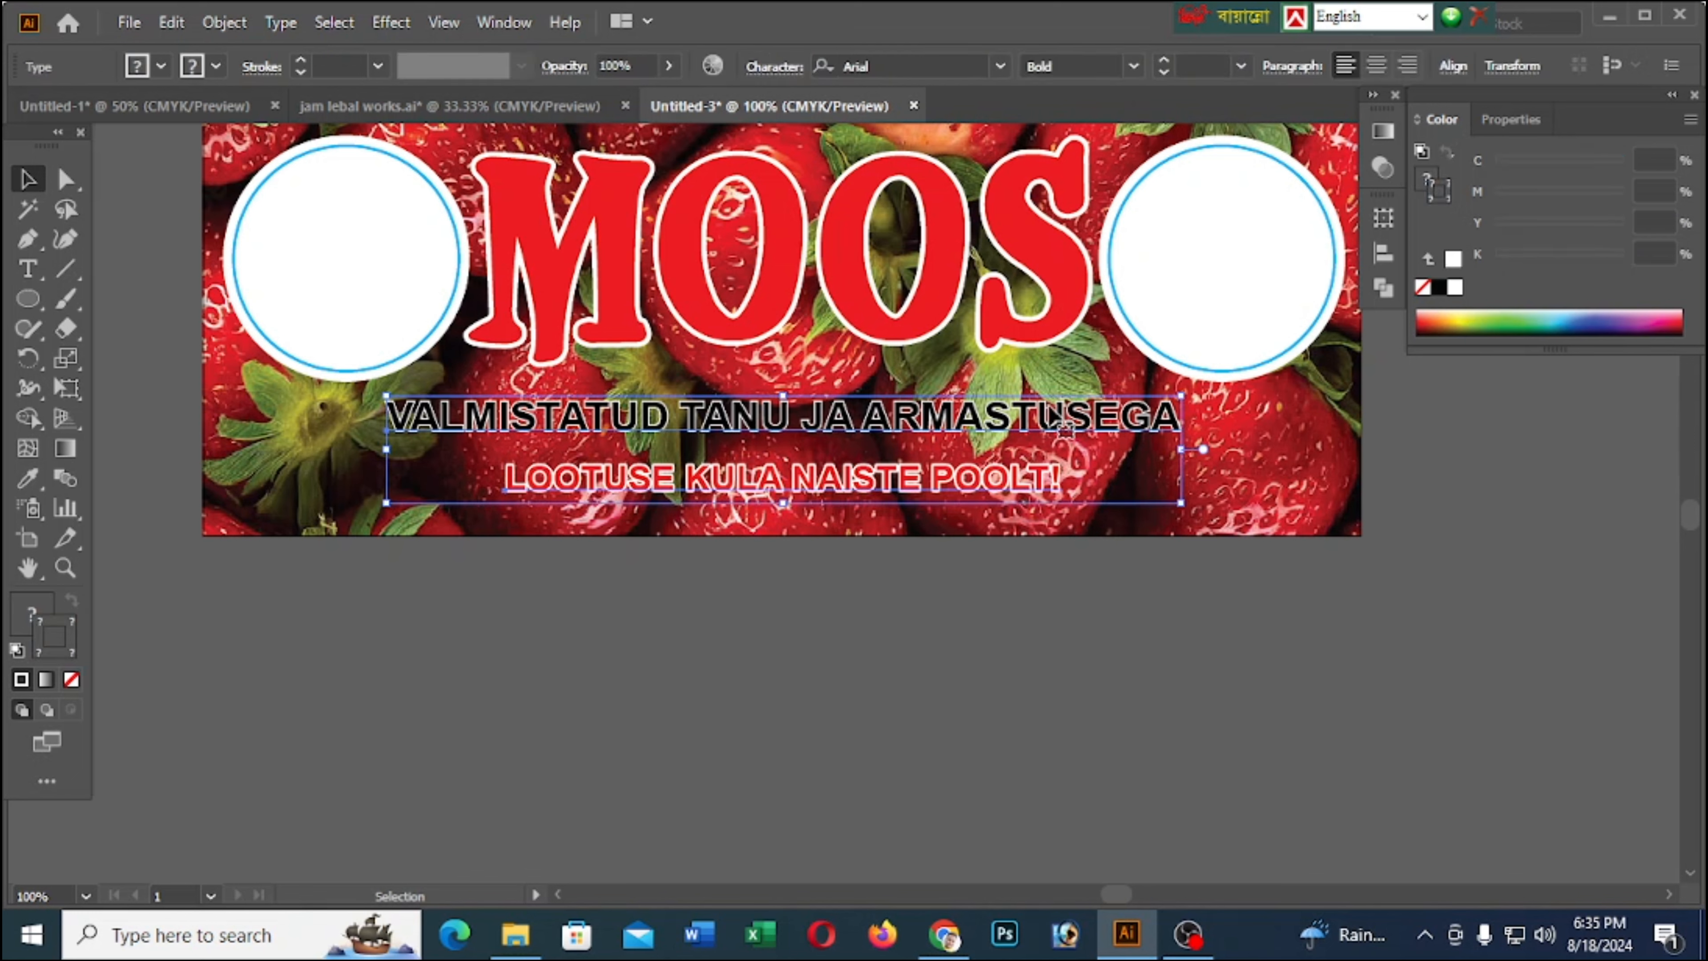
pyautogui.click(1255, 596)
pyautogui.click(1012, 424)
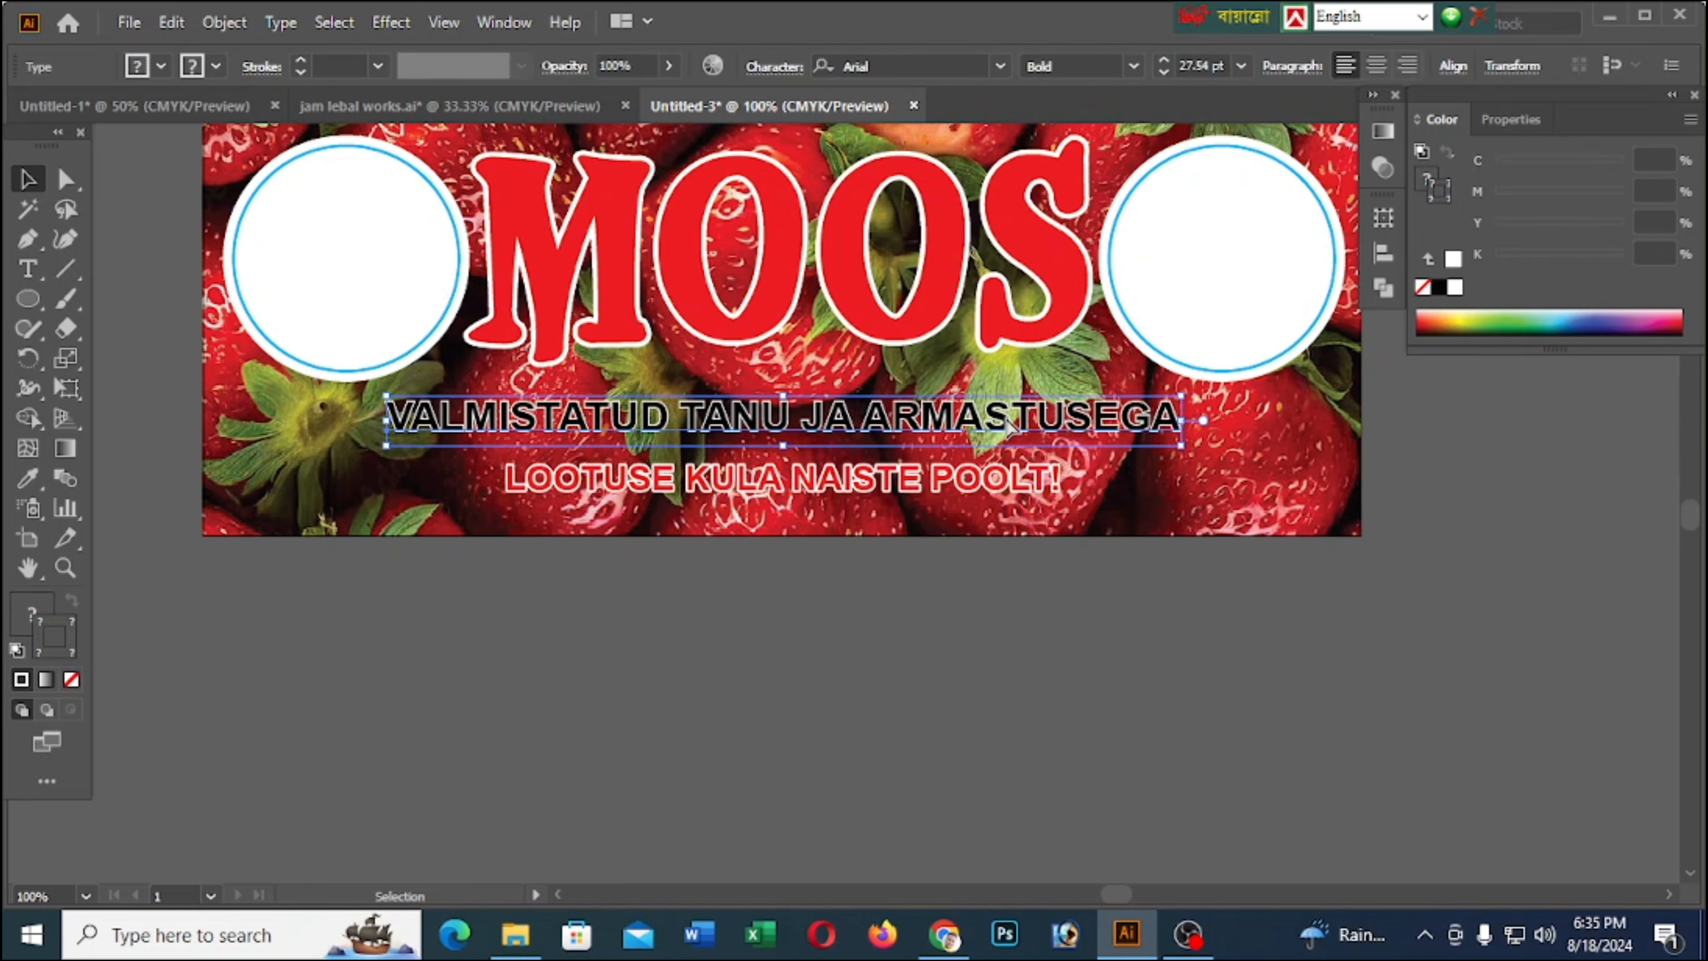
pyautogui.press('Right')
pyautogui.press('Down')
pyautogui.press('Down')
pyautogui.press('Down')
pyautogui.press('Down')
pyautogui.press('Down')
pyautogui.press('Down')
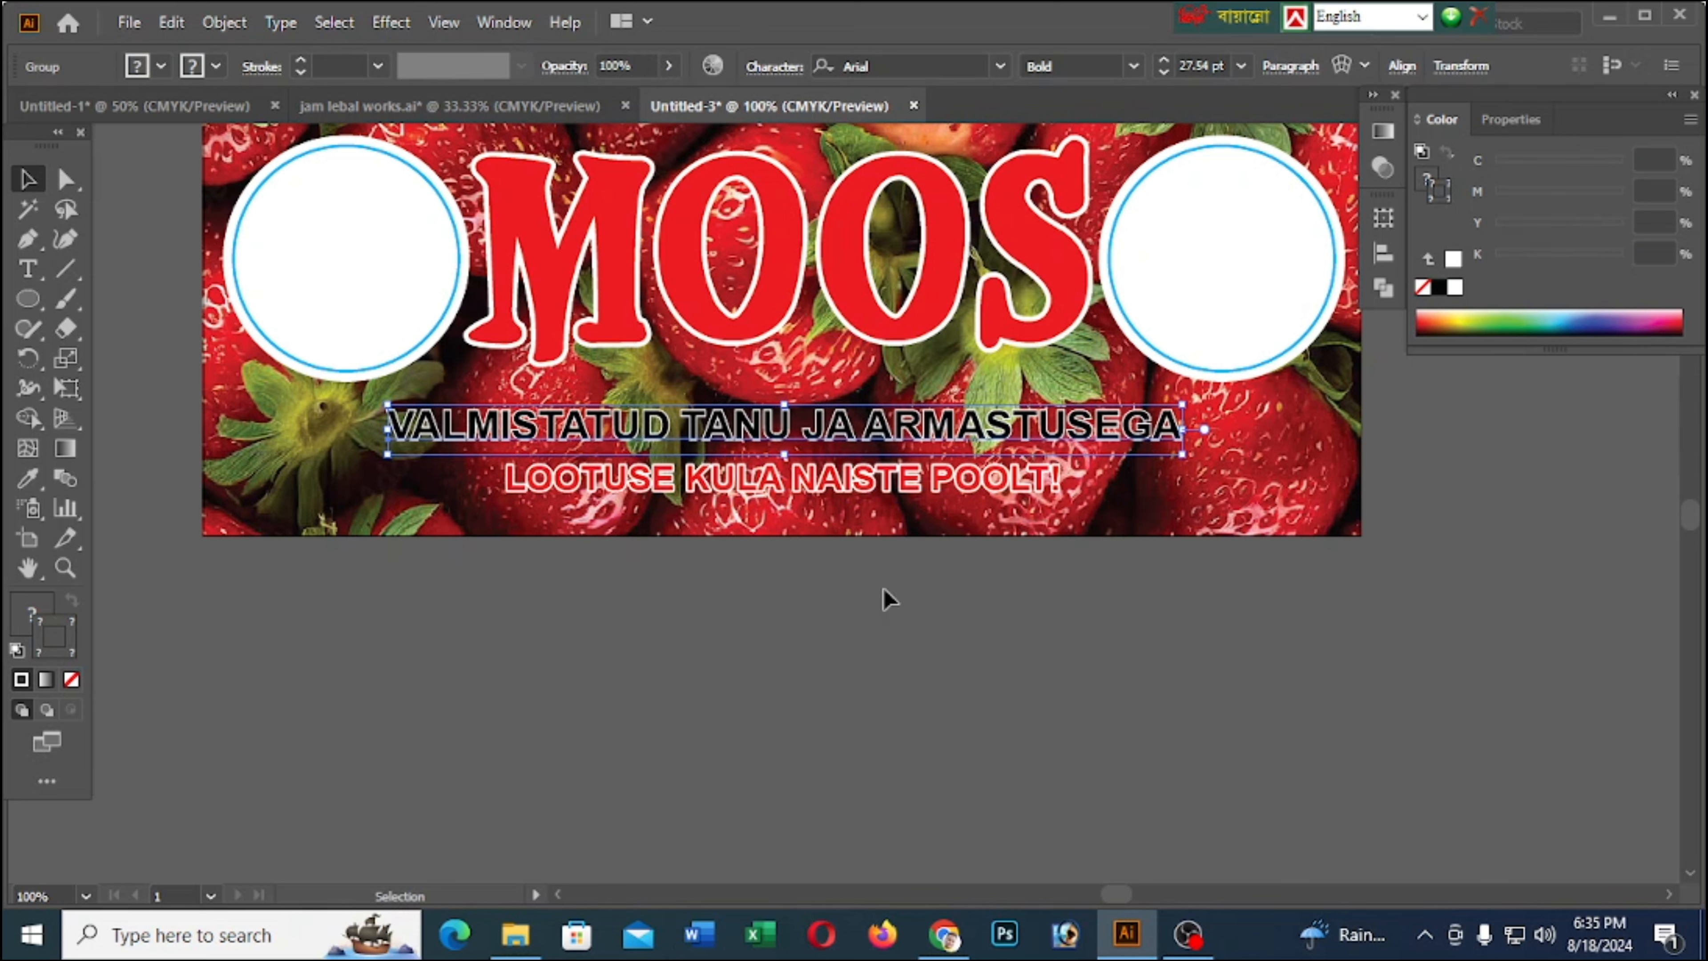
# Group the red LOOTUSE KULA NAISTE POOLT! text with its white copy and nudge the group slightly down and left
pyautogui.click(796, 489)
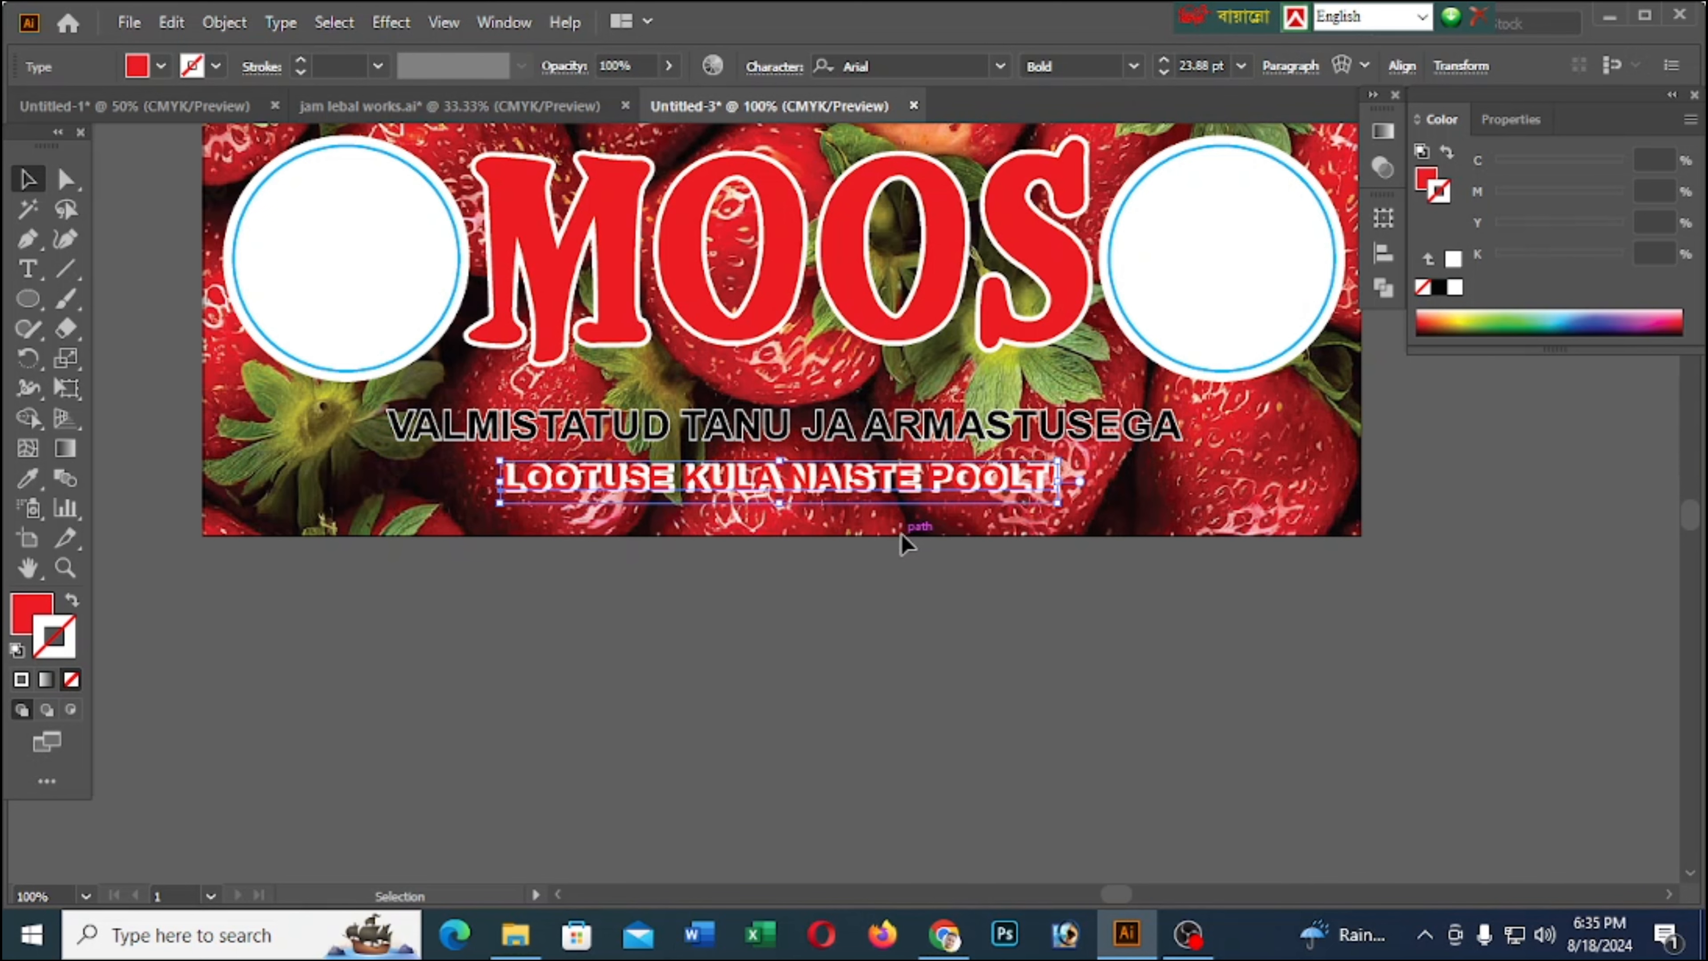
pyautogui.press('a')
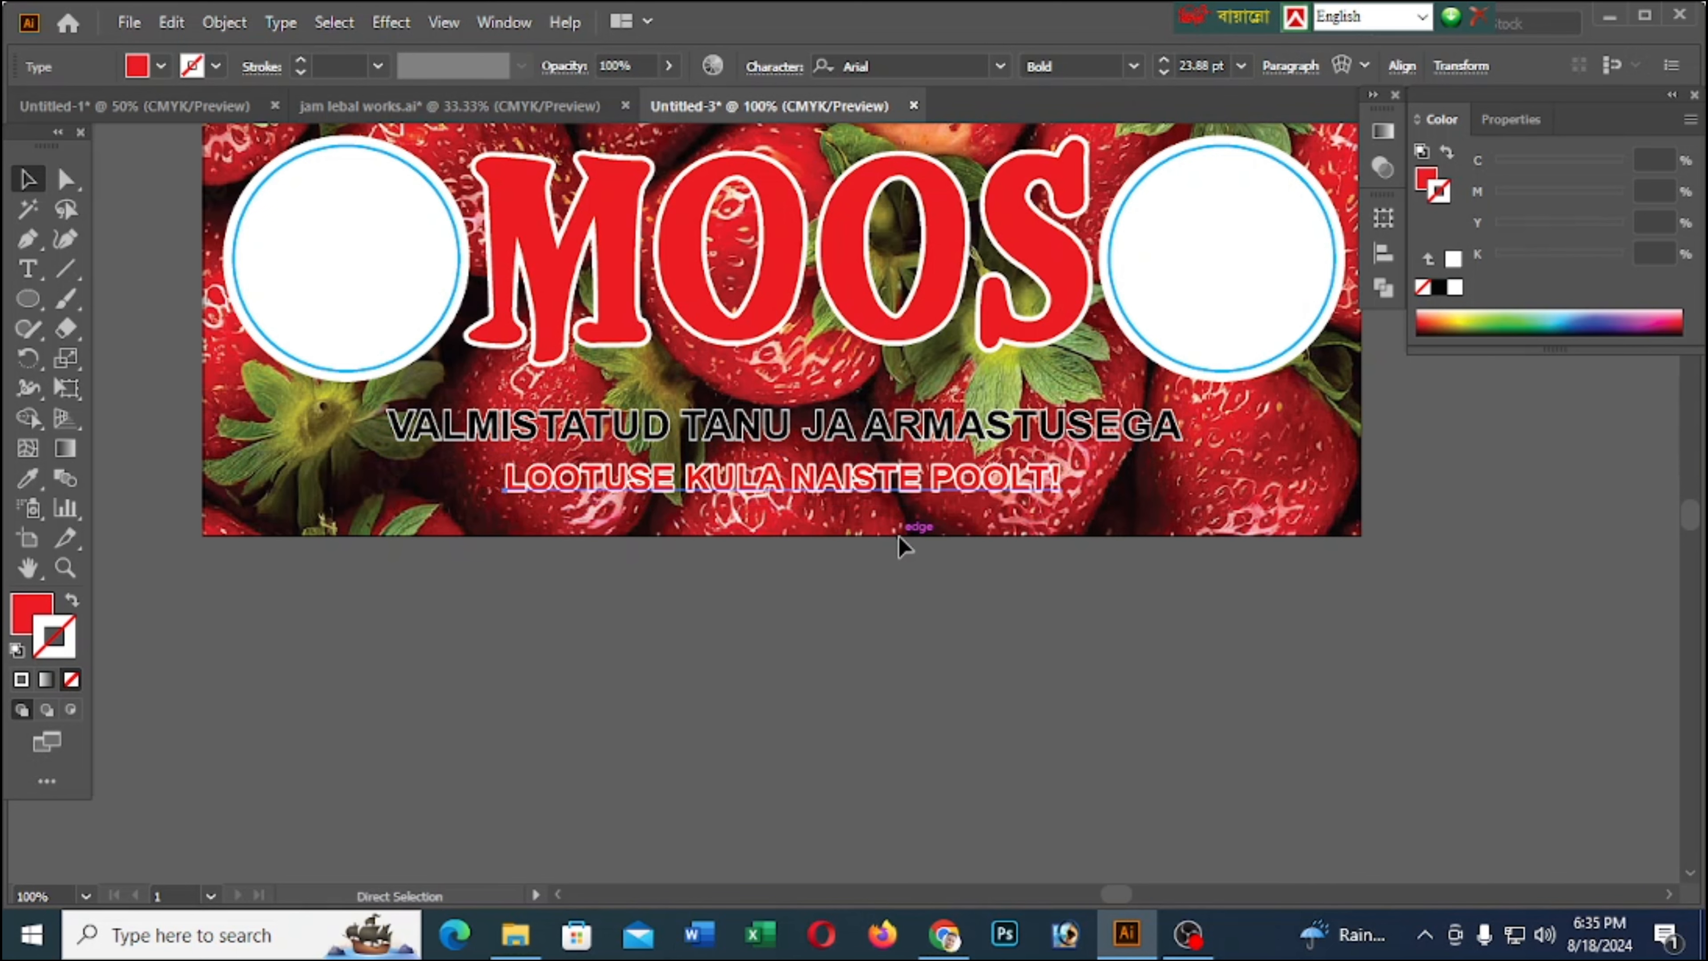
pyautogui.click(920, 562)
pyautogui.scroll(2, 971, 524)
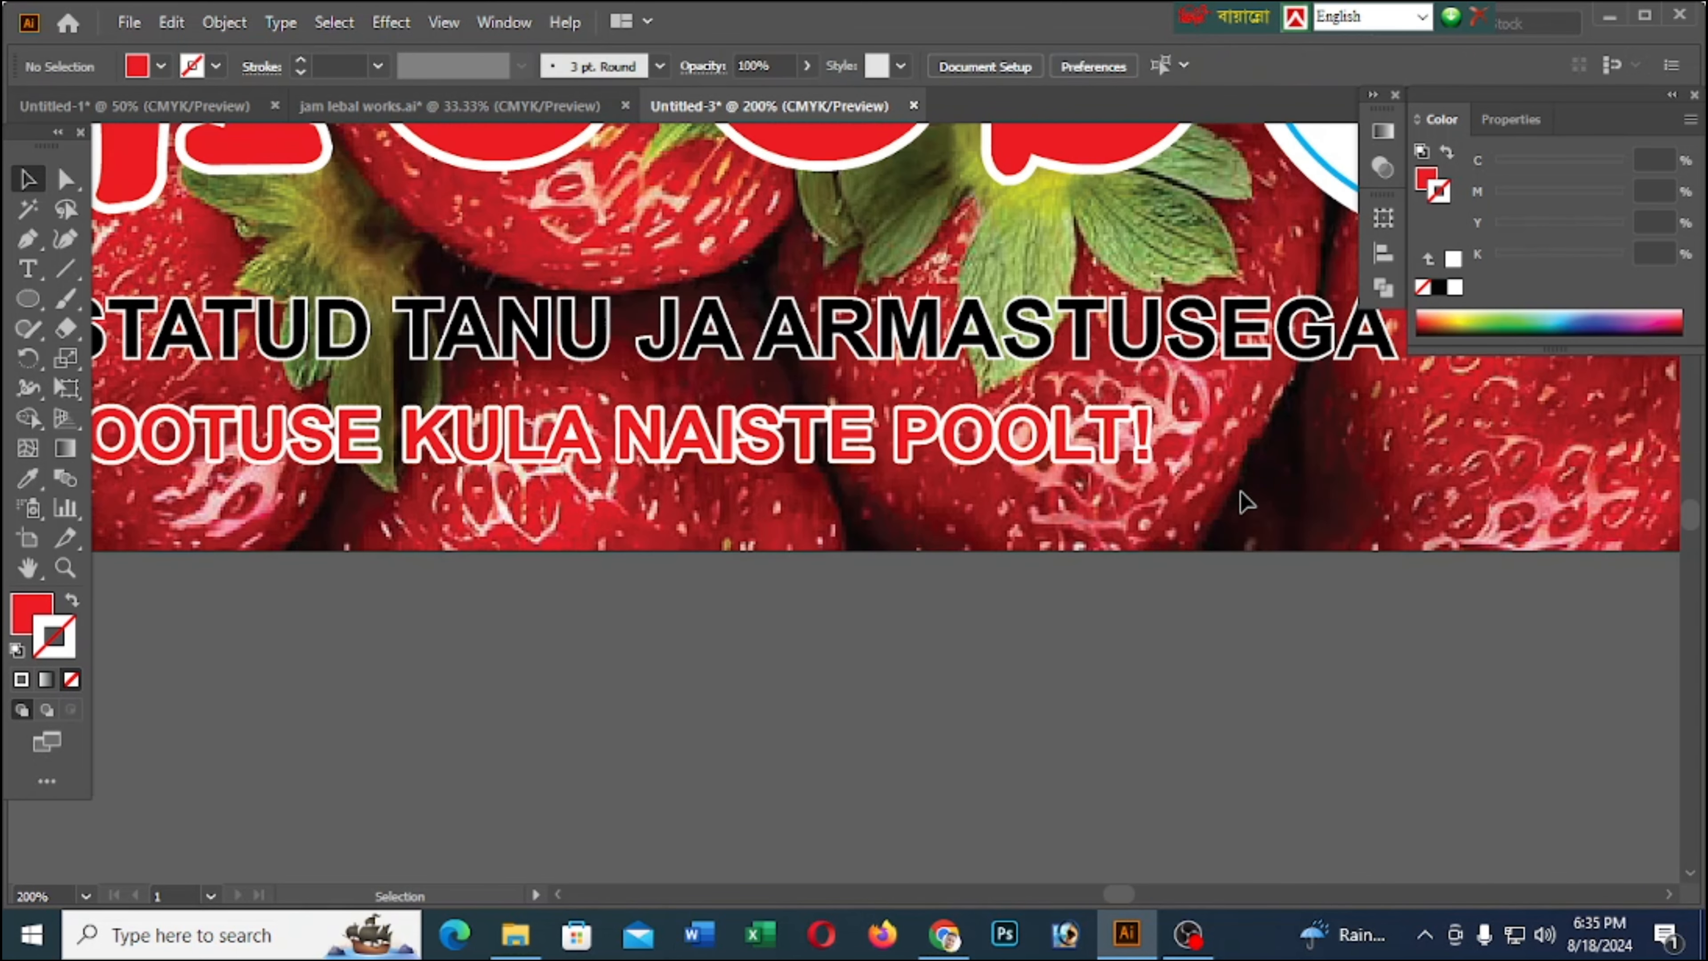
pyautogui.click(918, 454)
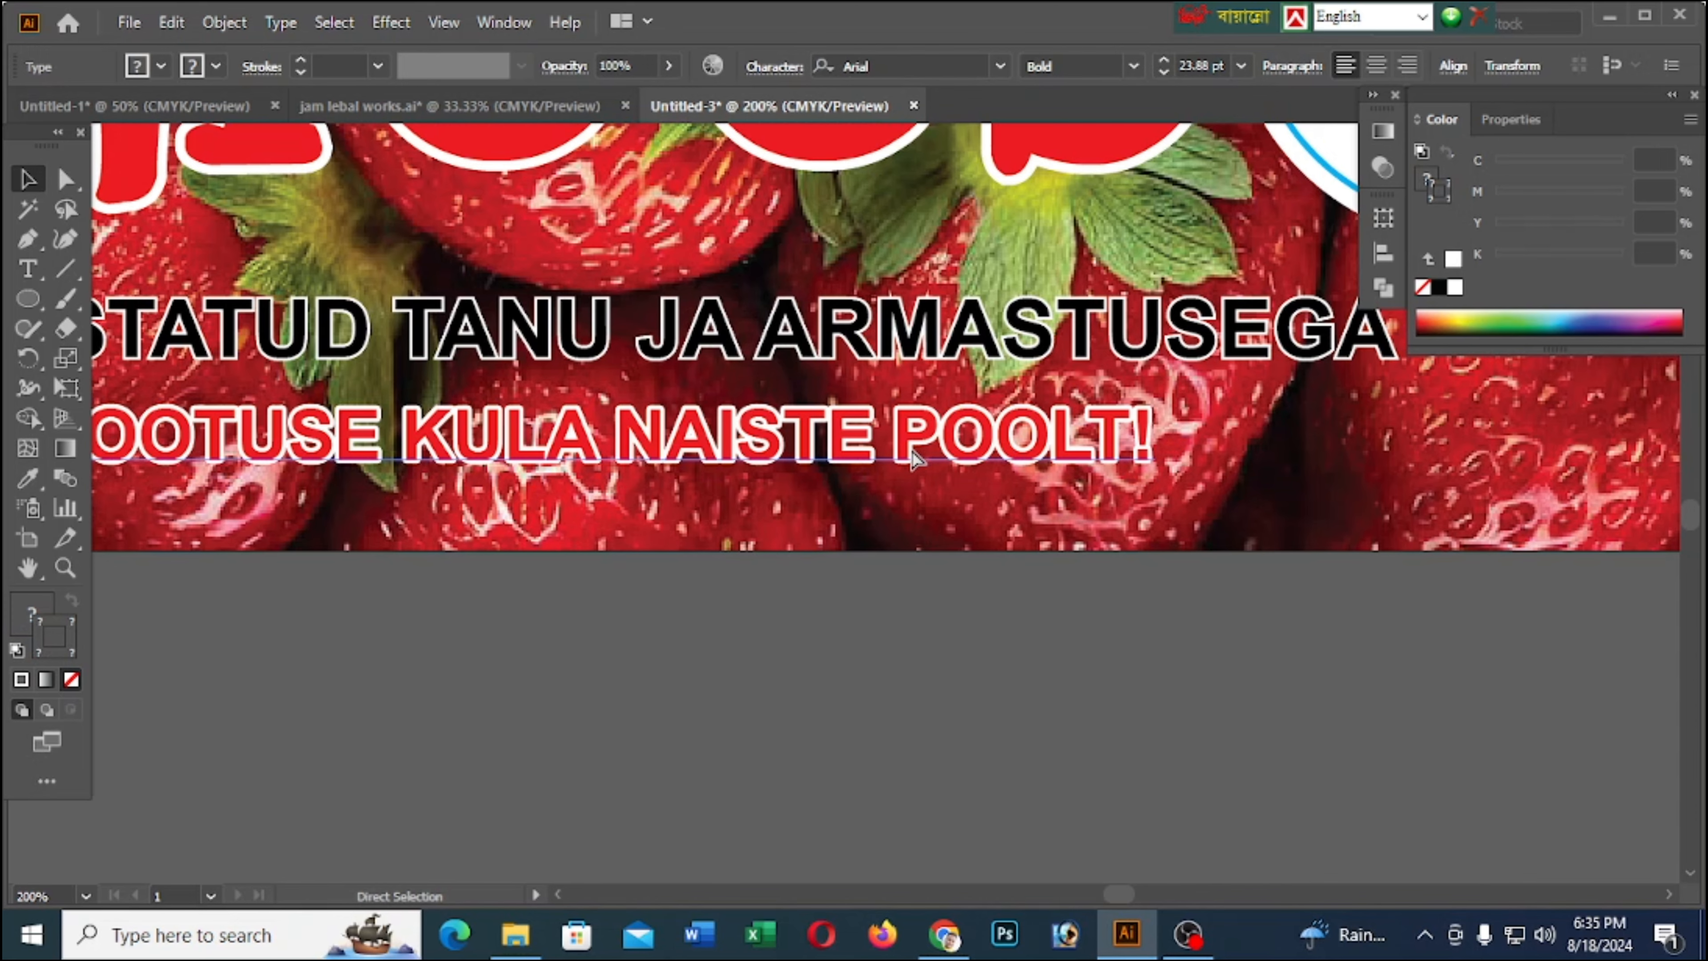
pyautogui.press('v')
pyautogui.scroll(-2, 941, 471)
pyautogui.press('Down')
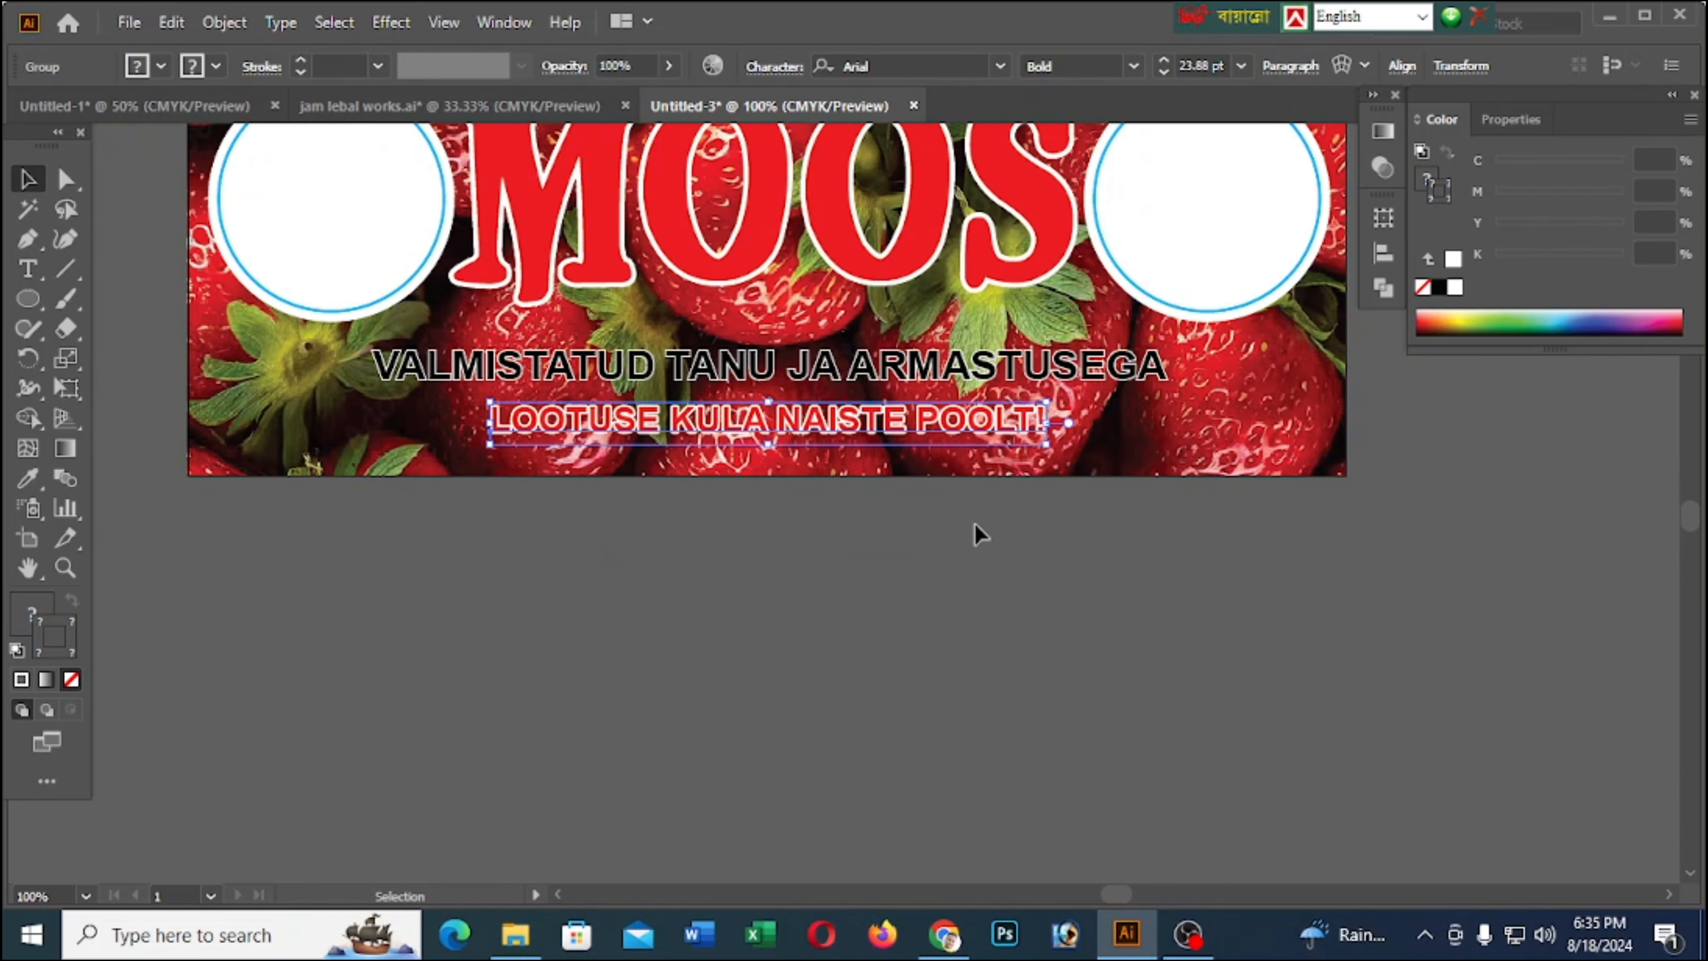
pyautogui.press('Left')
pyautogui.press('Left')
pyautogui.scroll(3, 976, 566)
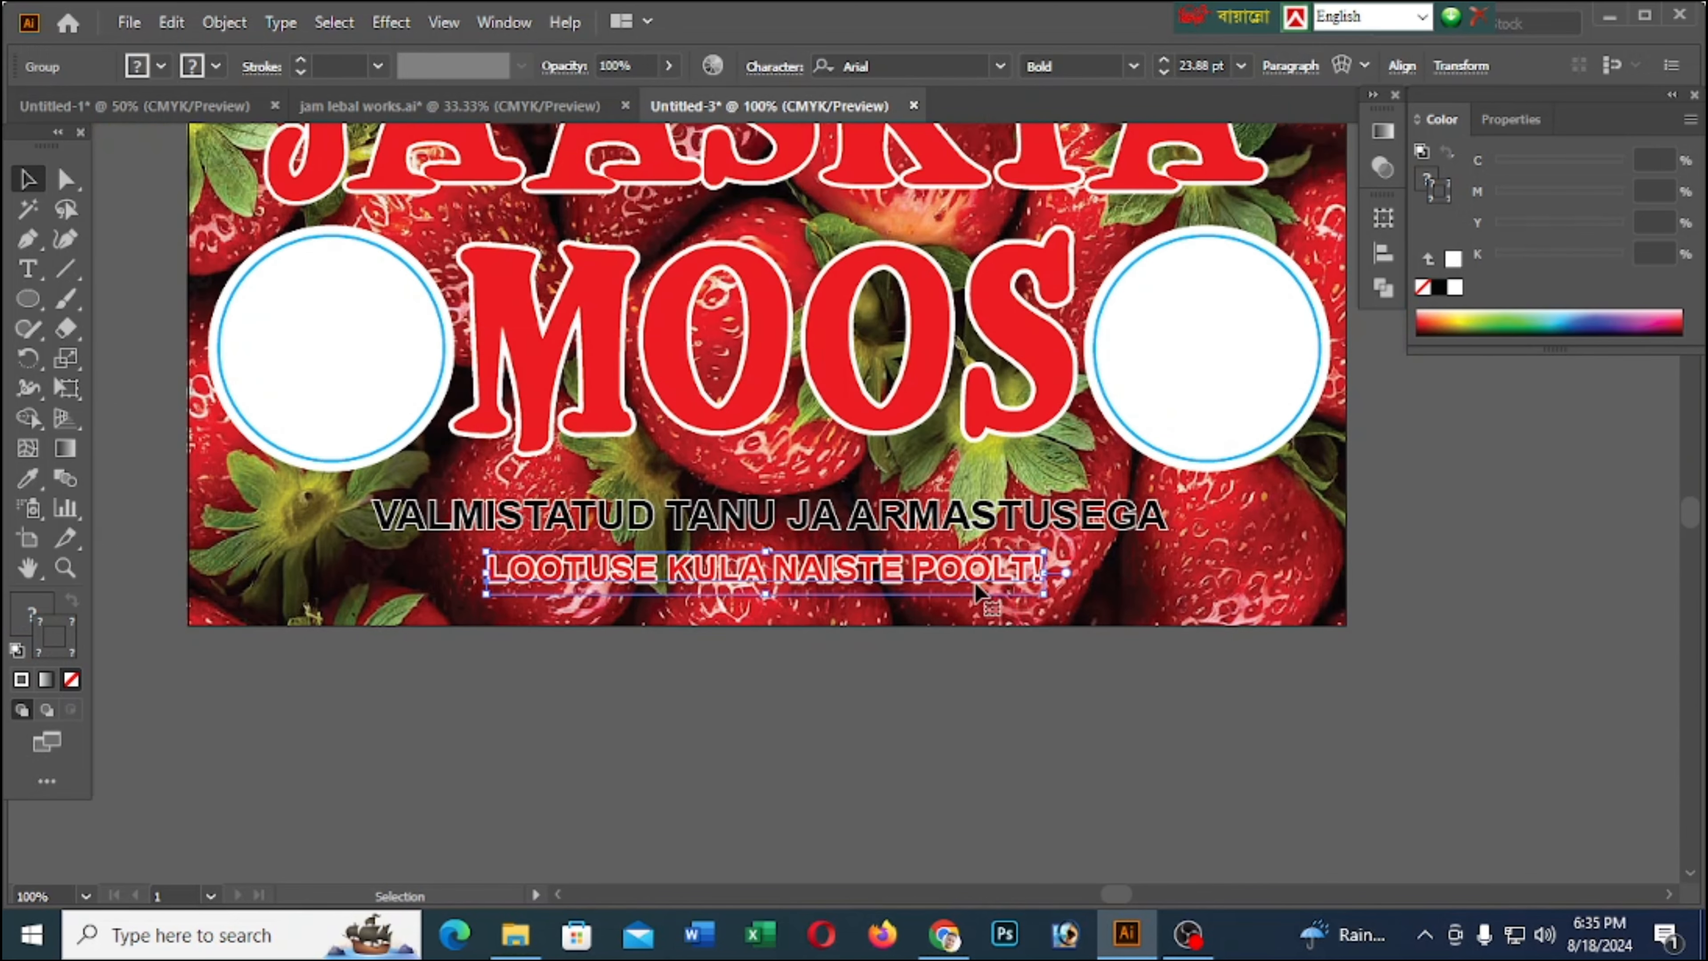
pyautogui.scroll(-2, 980, 649)
pyautogui.click(963, 760)
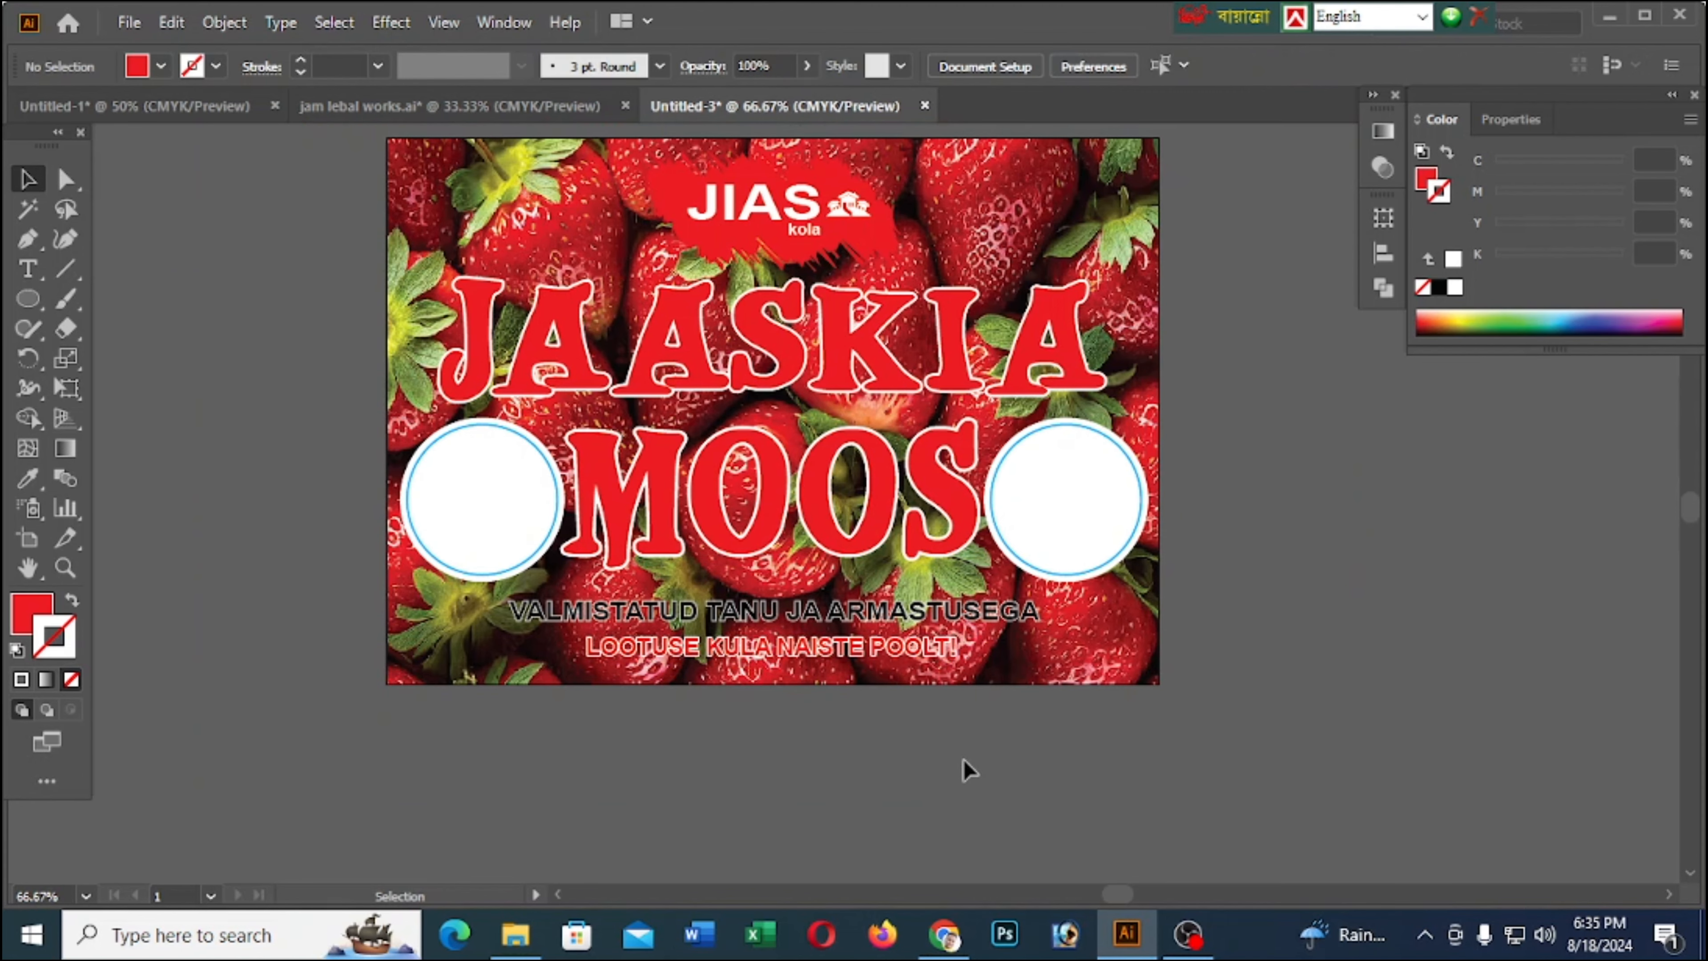
# Nudge the VALMISTATUD TANU JA ARMASTUSEGA and LOOTUSE KULA NAISTE POOLT! lines slightly down together
pyautogui.scroll(1, 968, 759)
pyautogui.scroll(-1, 967, 754)
pyautogui.scroll(1, 831, 617)
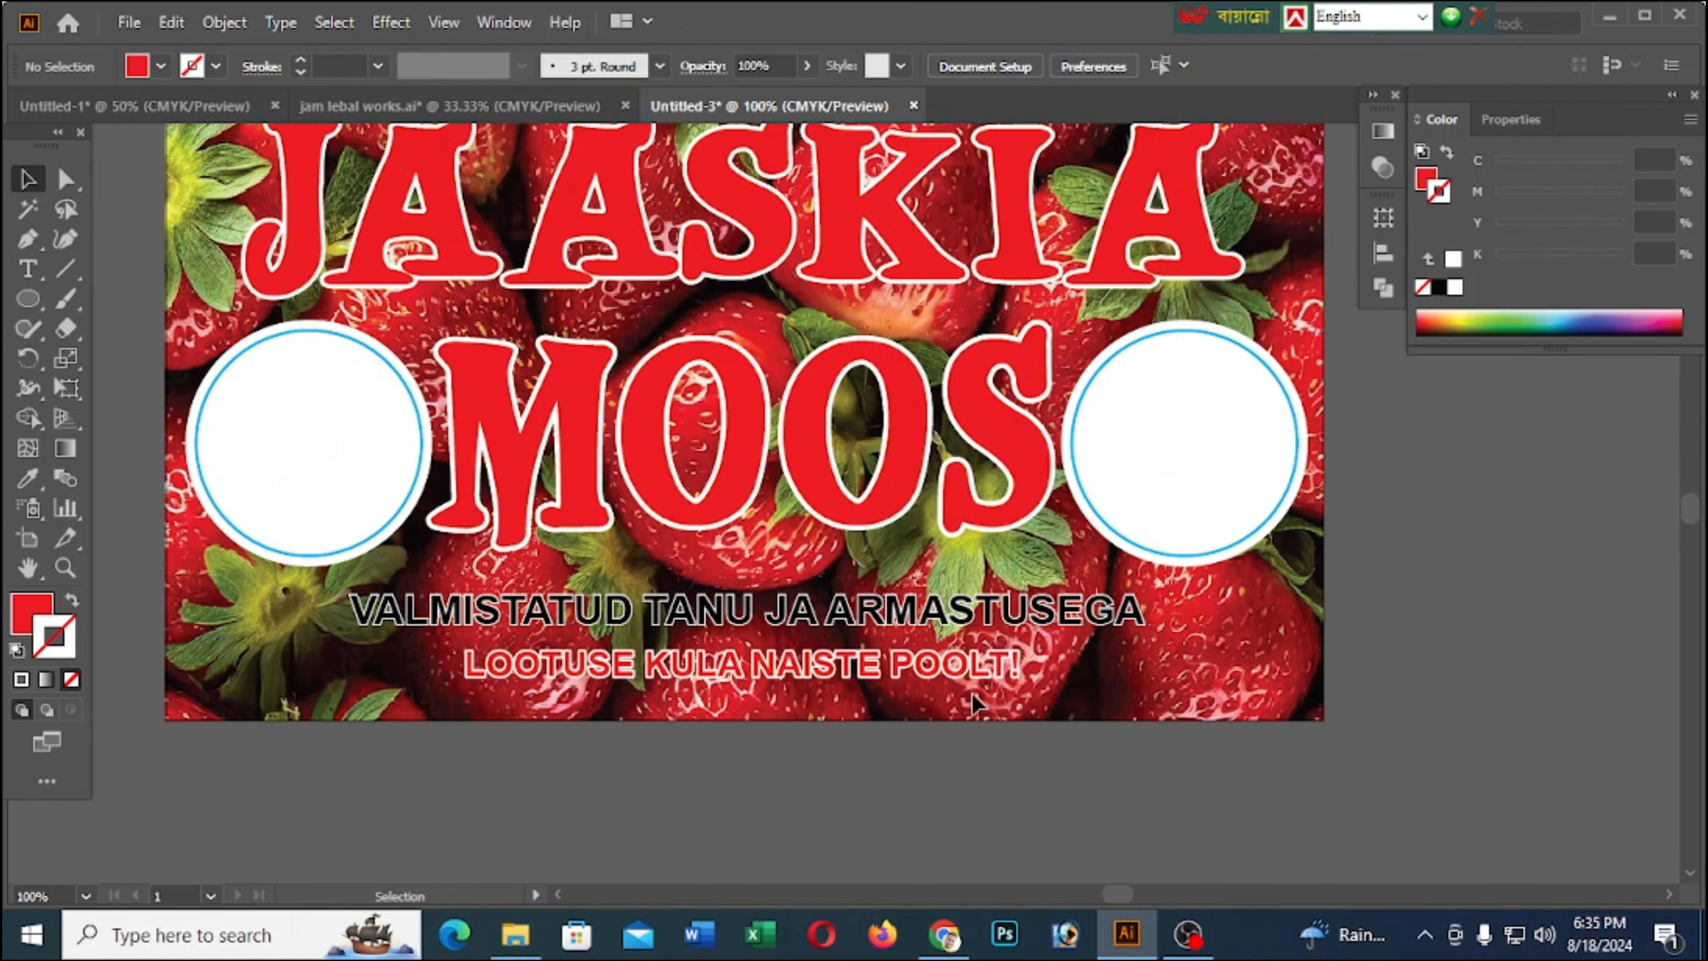
pyautogui.click(850, 622)
pyautogui.press('Down')
pyautogui.press('Down')
pyautogui.press('Down')
pyautogui.press('Down')
pyautogui.press('Down')
pyautogui.press('Down')
pyautogui.press('Down')
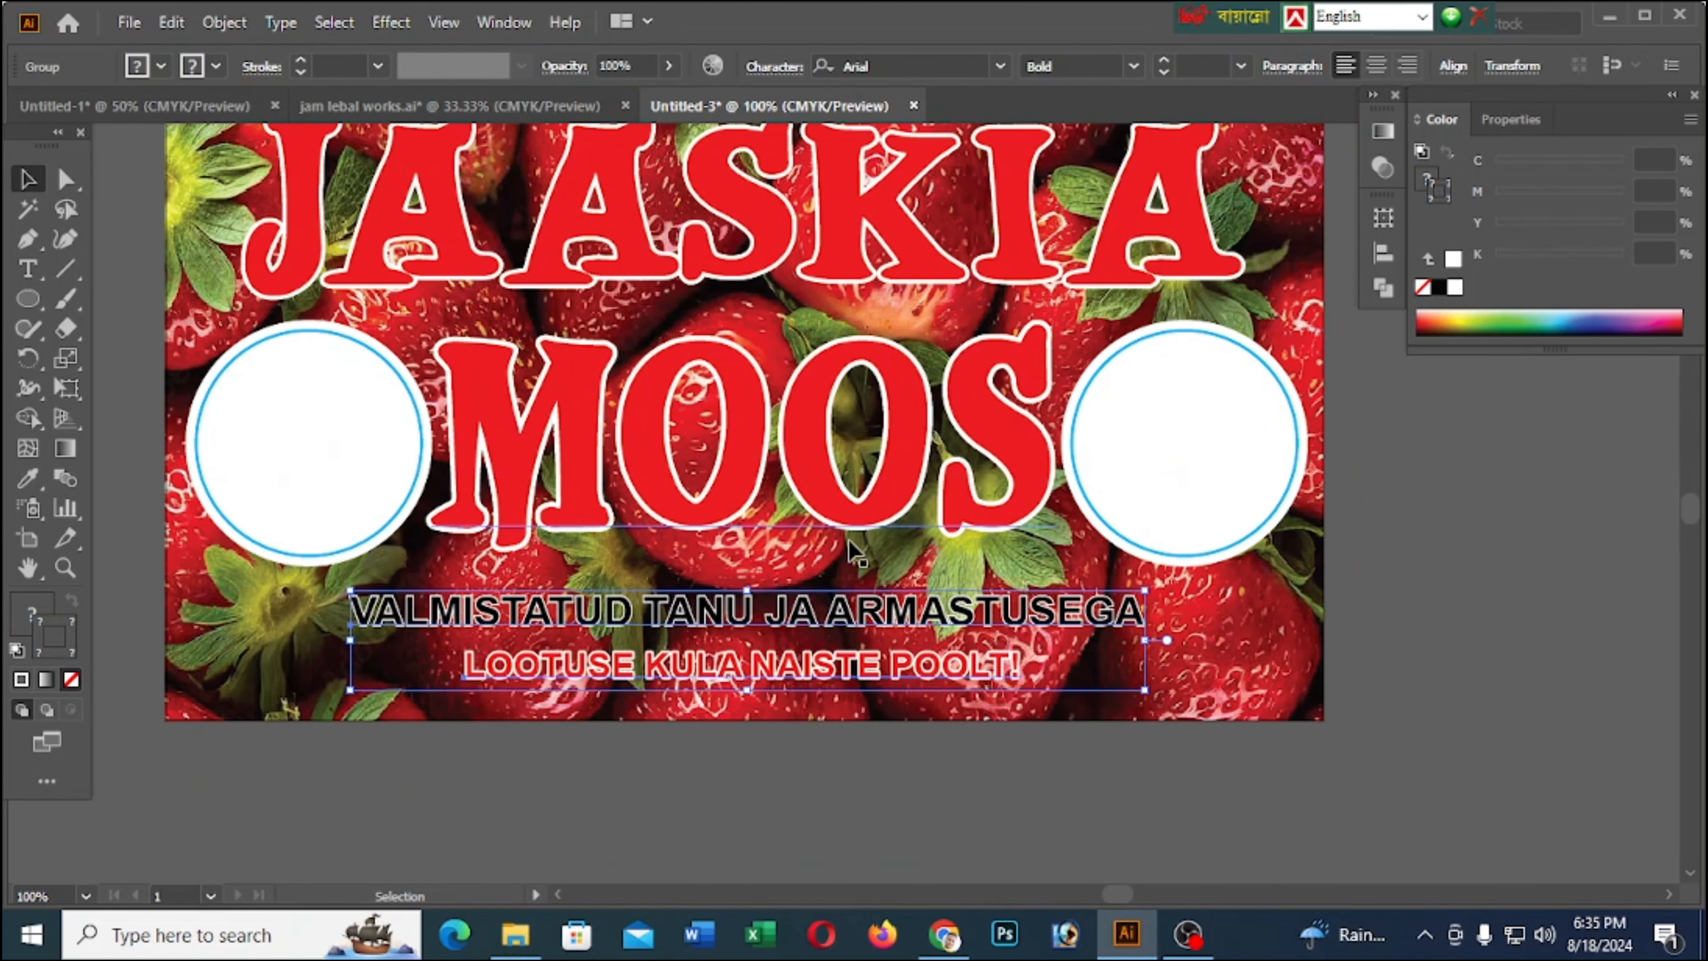
pyautogui.click(740, 572)
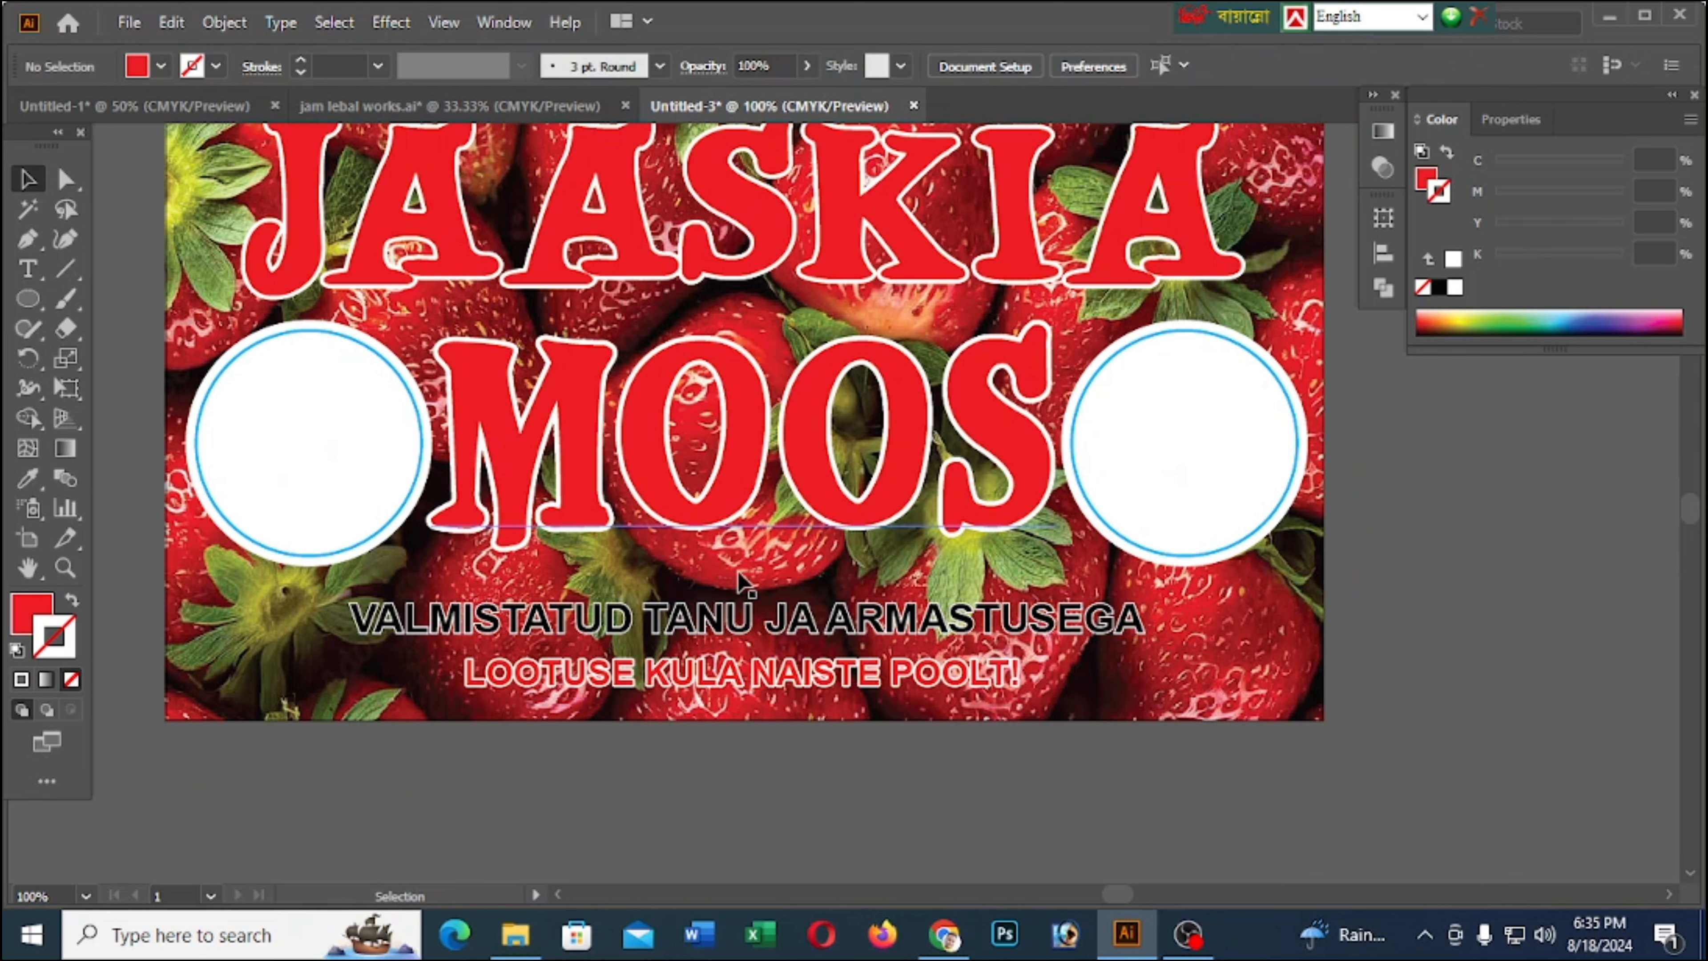
pyautogui.scroll(-2, 744, 579)
pyautogui.moveTo(748, 460); pyautogui.dragTo(747, 513)
pyautogui.click(762, 697)
pyautogui.hotkey('ctrl', 'z')
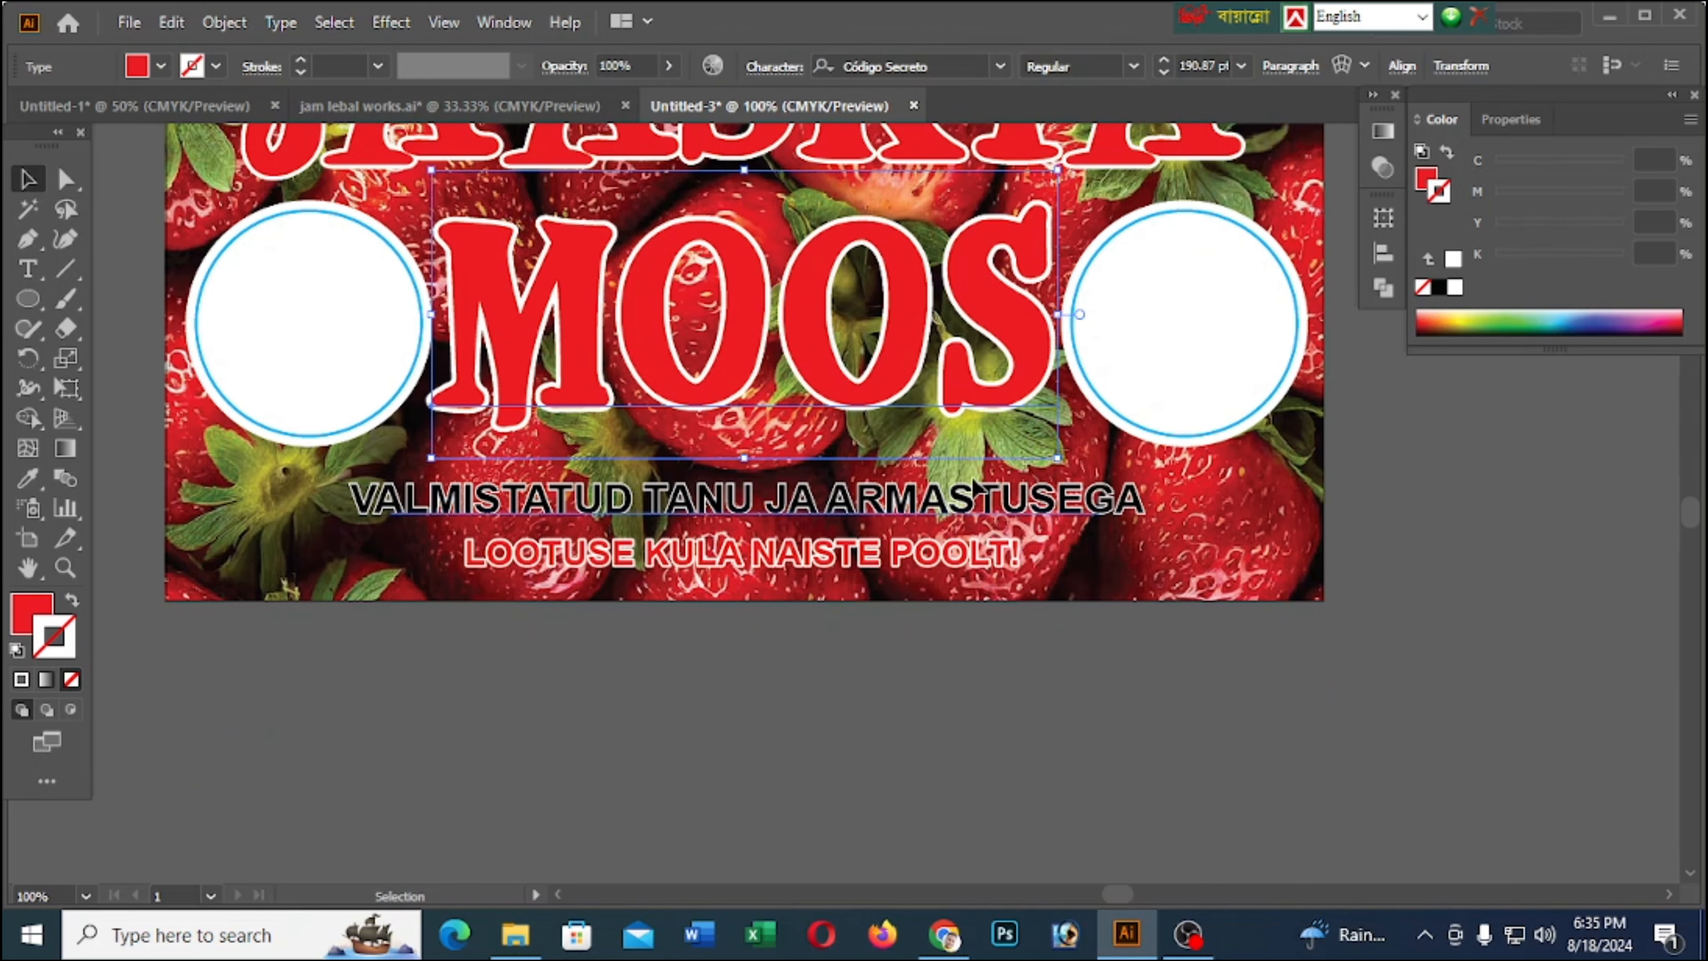
pyautogui.click(1080, 445)
pyautogui.moveTo(1066, 440); pyautogui.dragTo(877, 345)
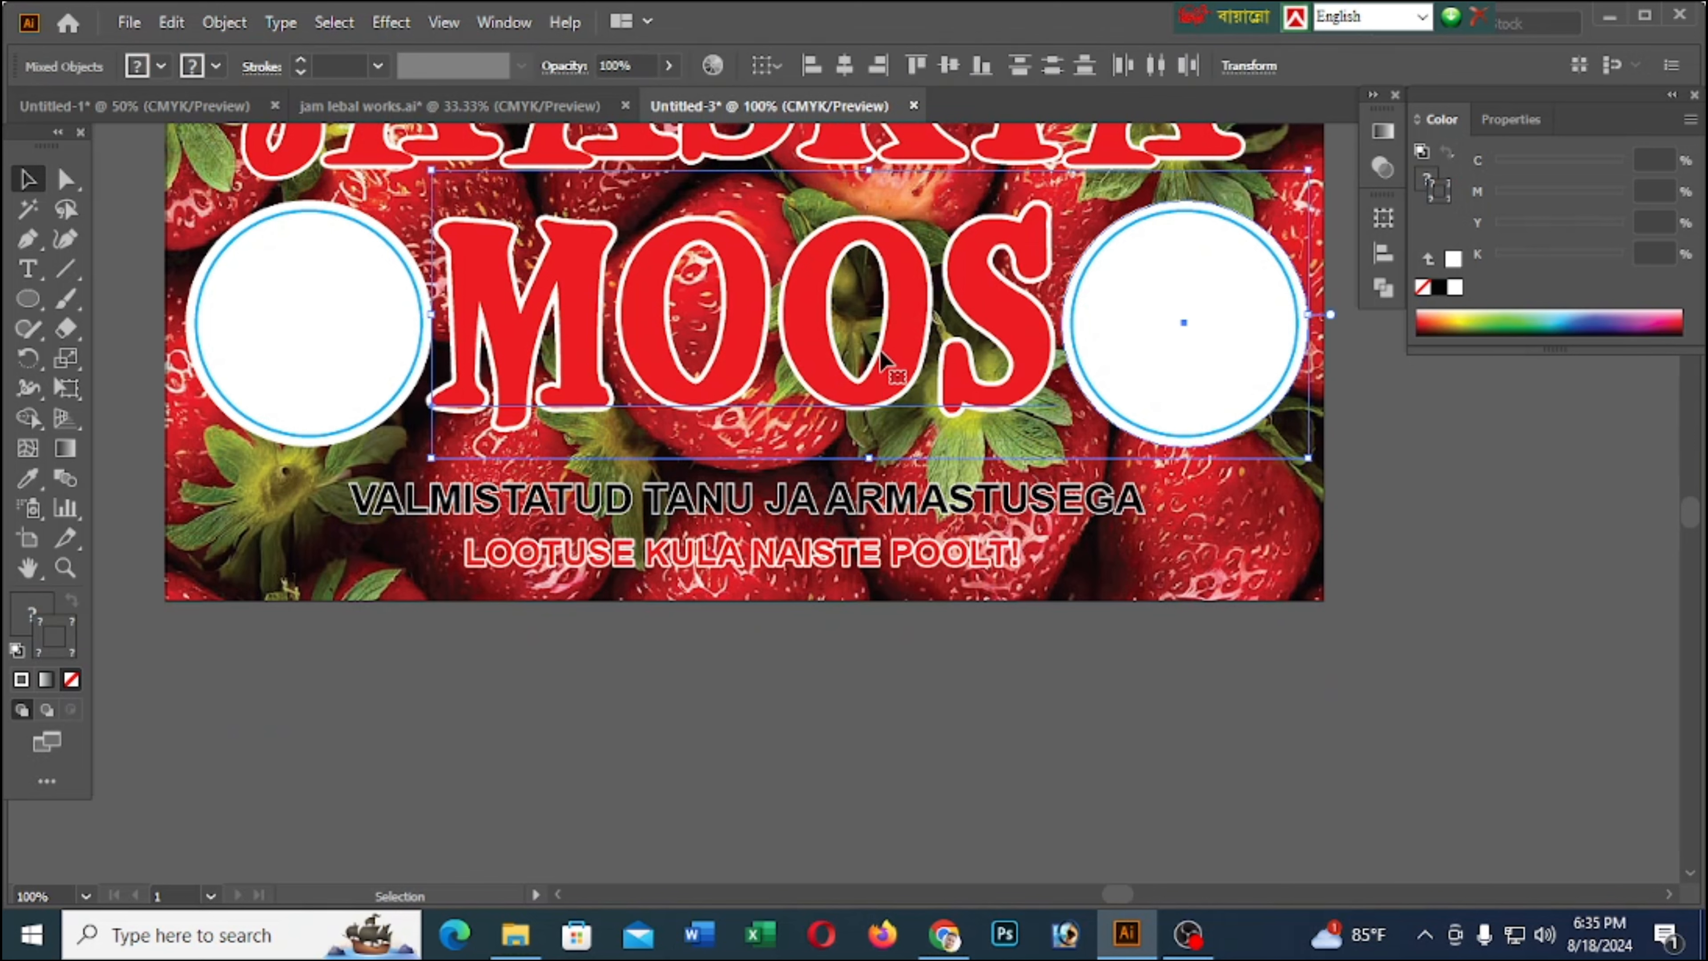
pyautogui.click(1429, 476)
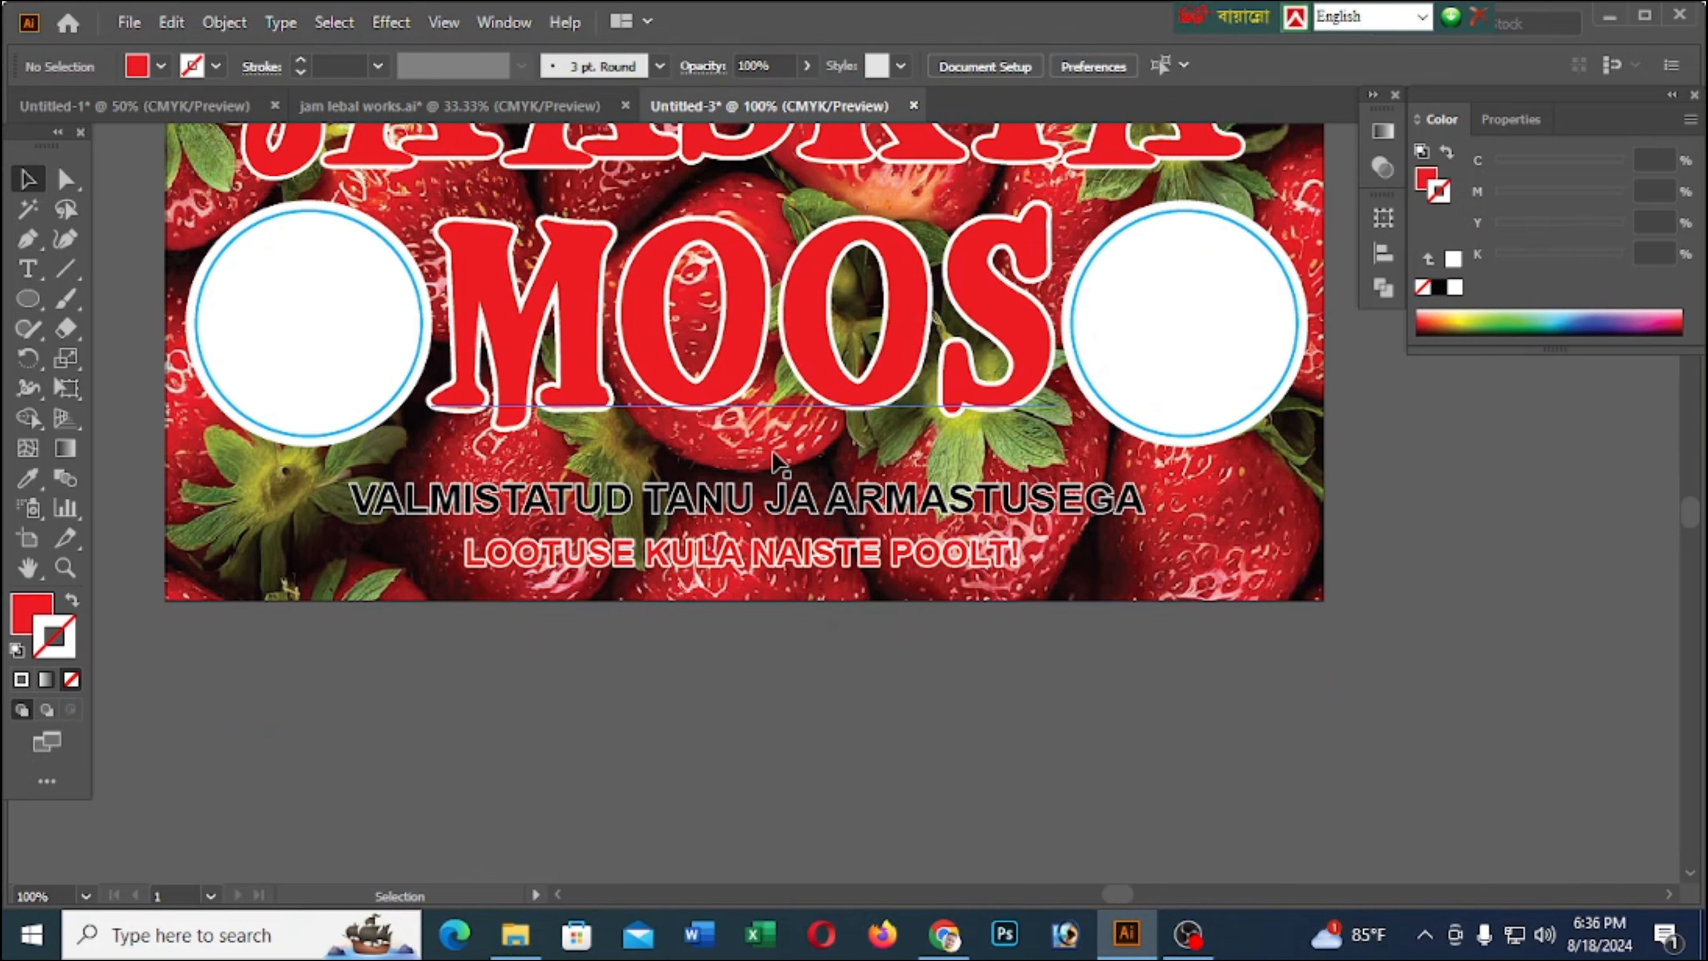
# Group the red MOOS text with its white copy and stretch the group slightly taller toward the VALMISTATUD line
pyautogui.click(730, 350)
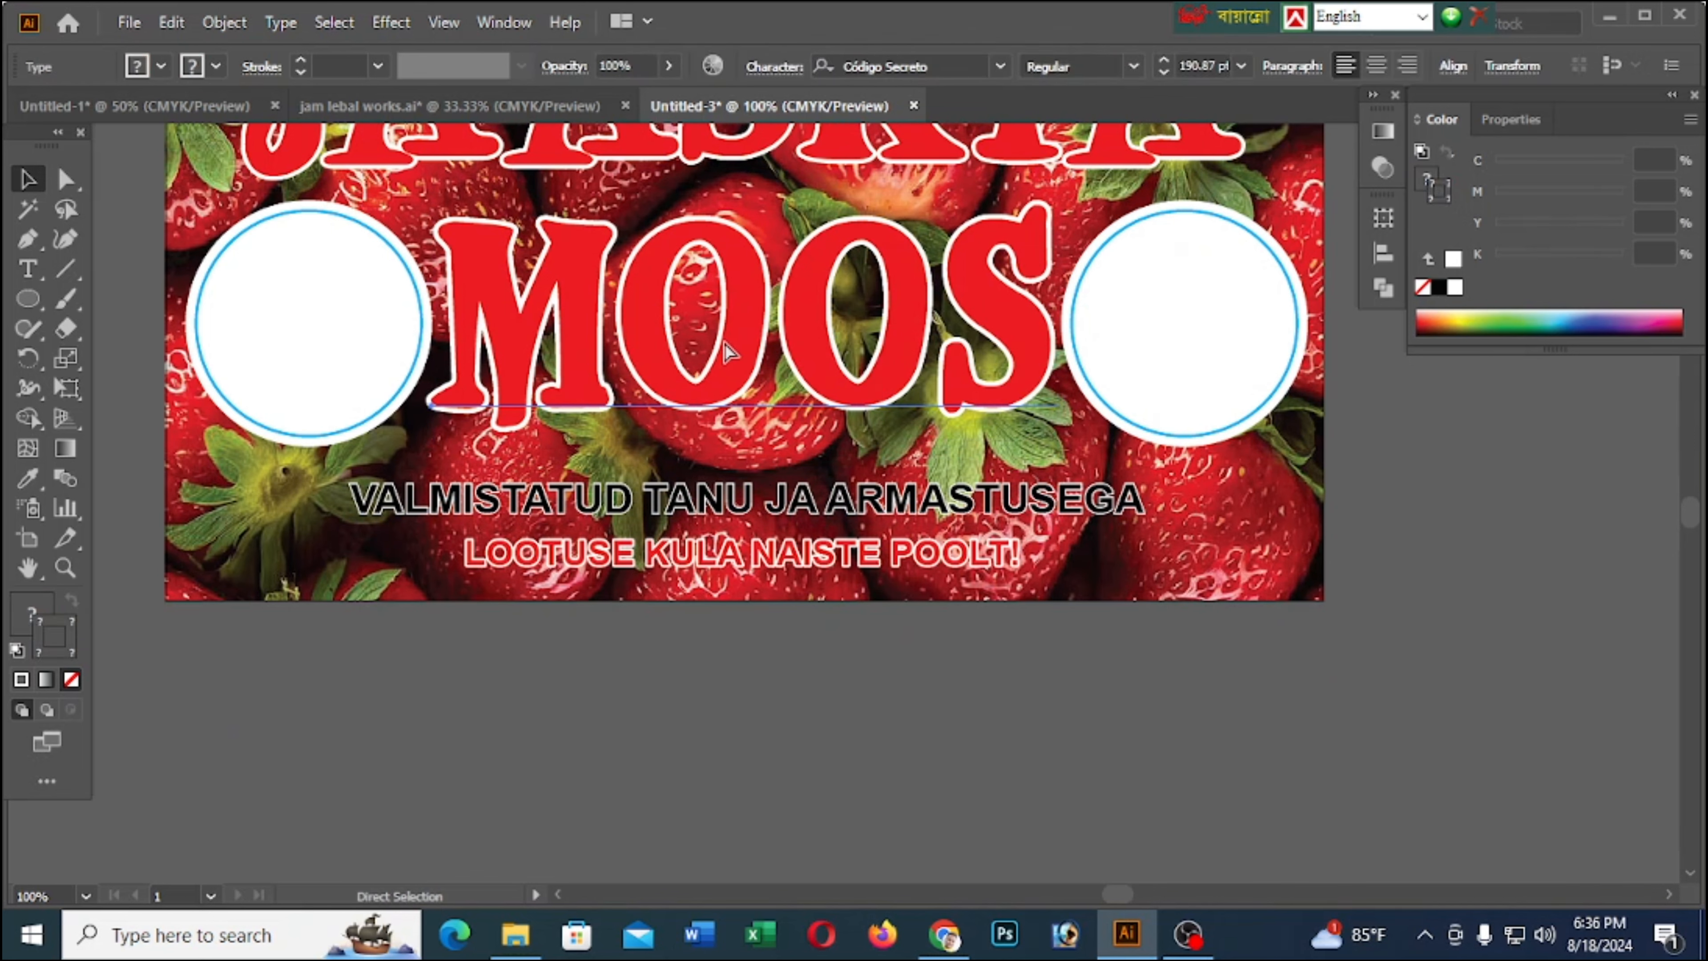
pyautogui.press('v')
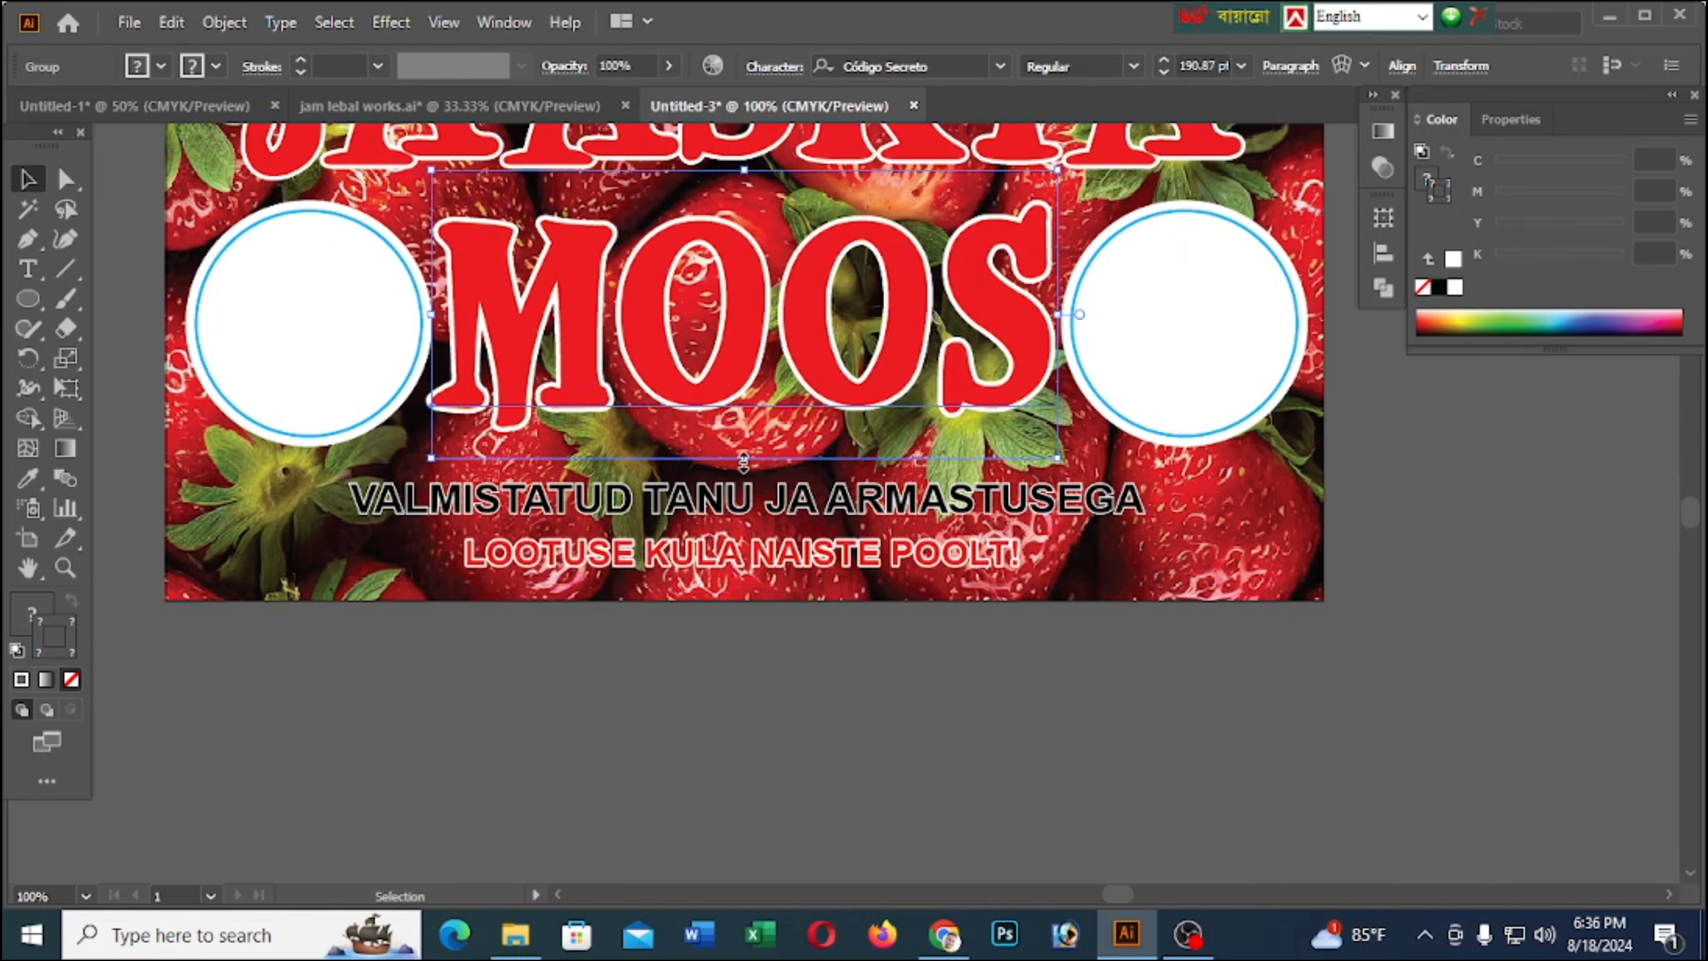
pyautogui.moveTo(742, 460); pyautogui.dragTo(742, 477)
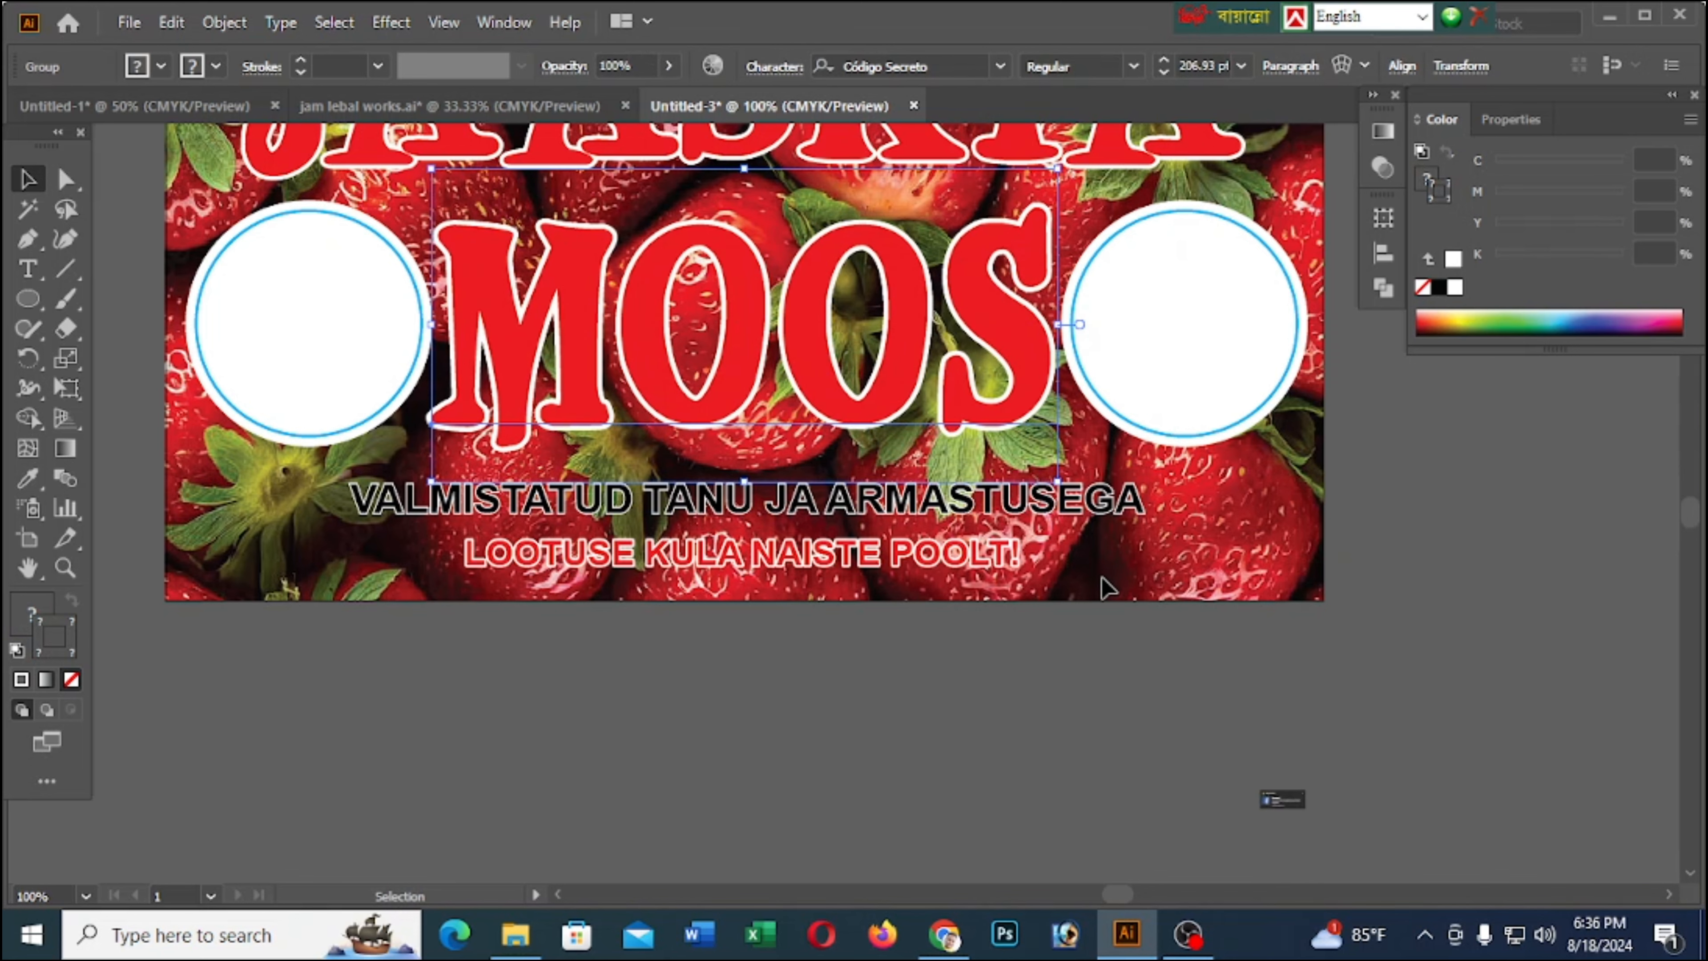
pyautogui.click(1014, 698)
pyautogui.scroll(3, 1014, 698)
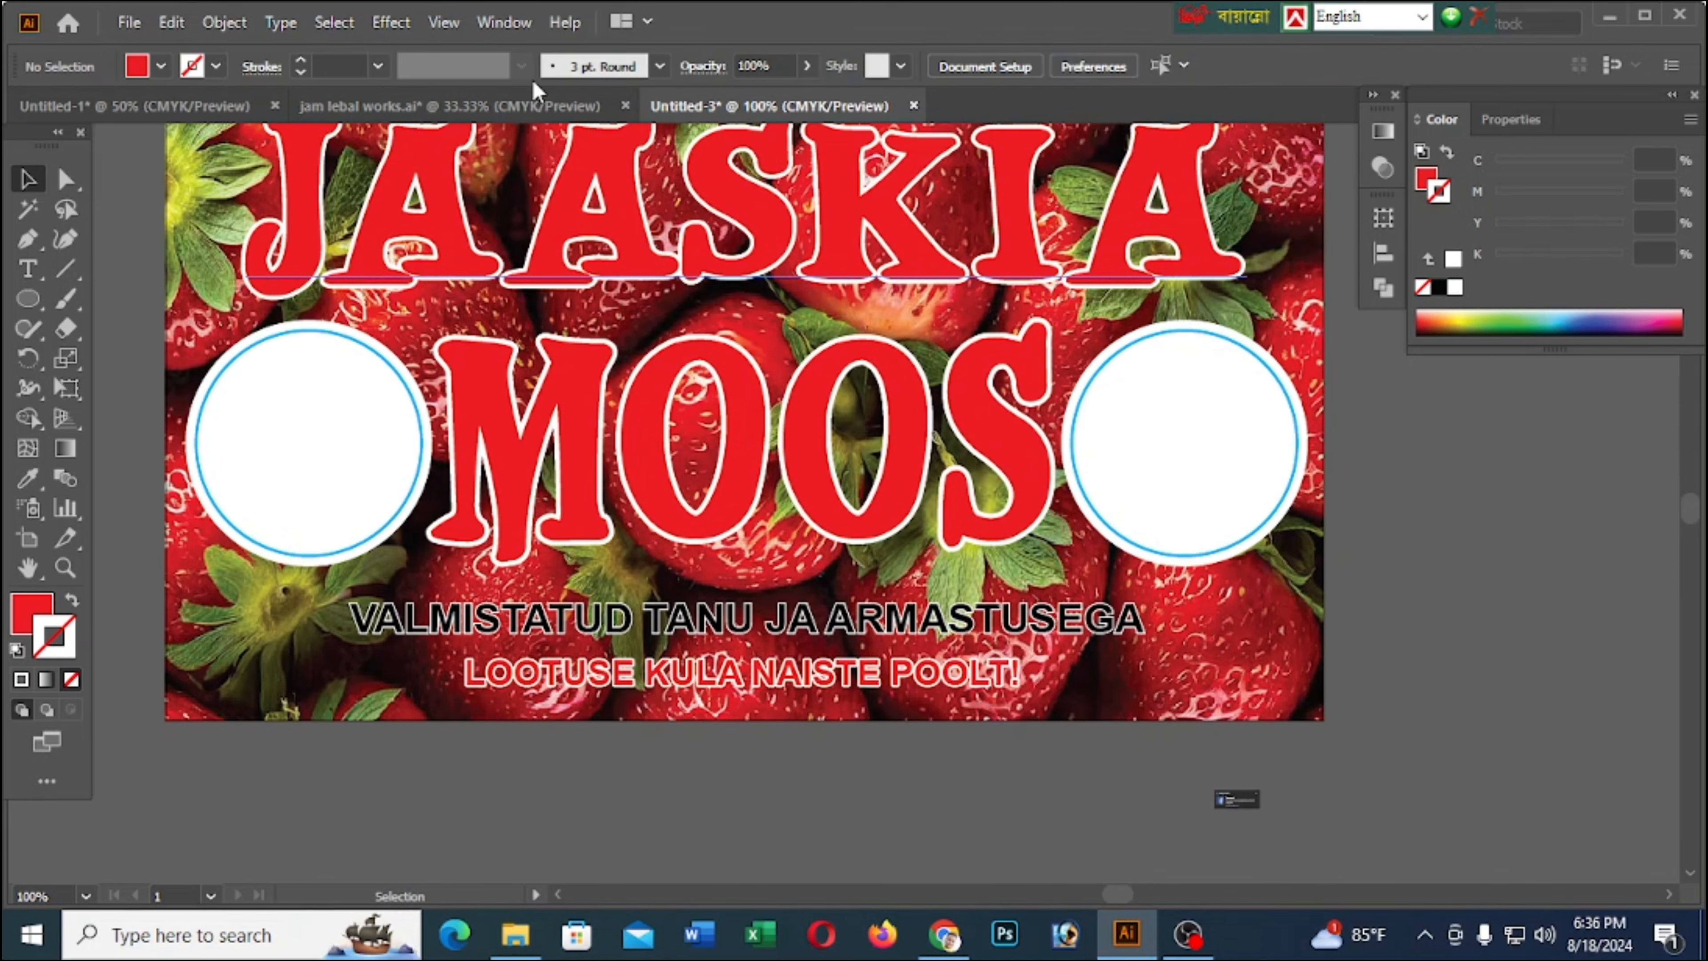
# Copy the cut-out strawberry cluster image from jam lebal works.ai and paste it over the left white circle of the label
pyautogui.click(528, 105)
pyautogui.click(476, 458)
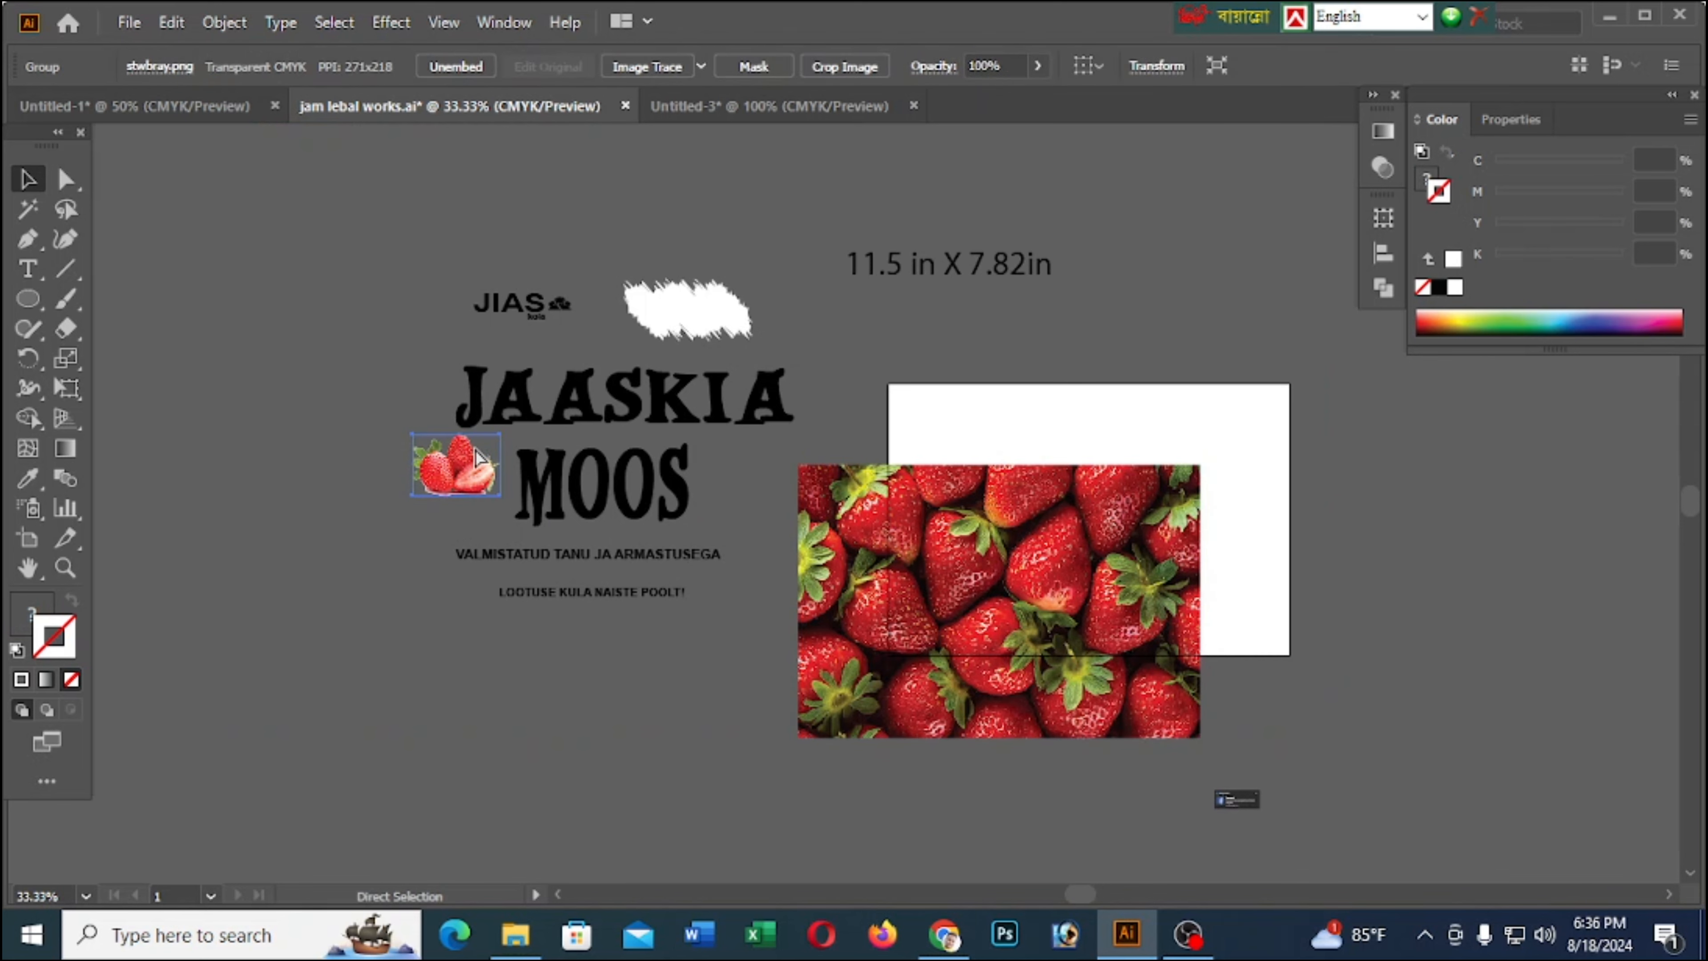
pyautogui.click(764, 97)
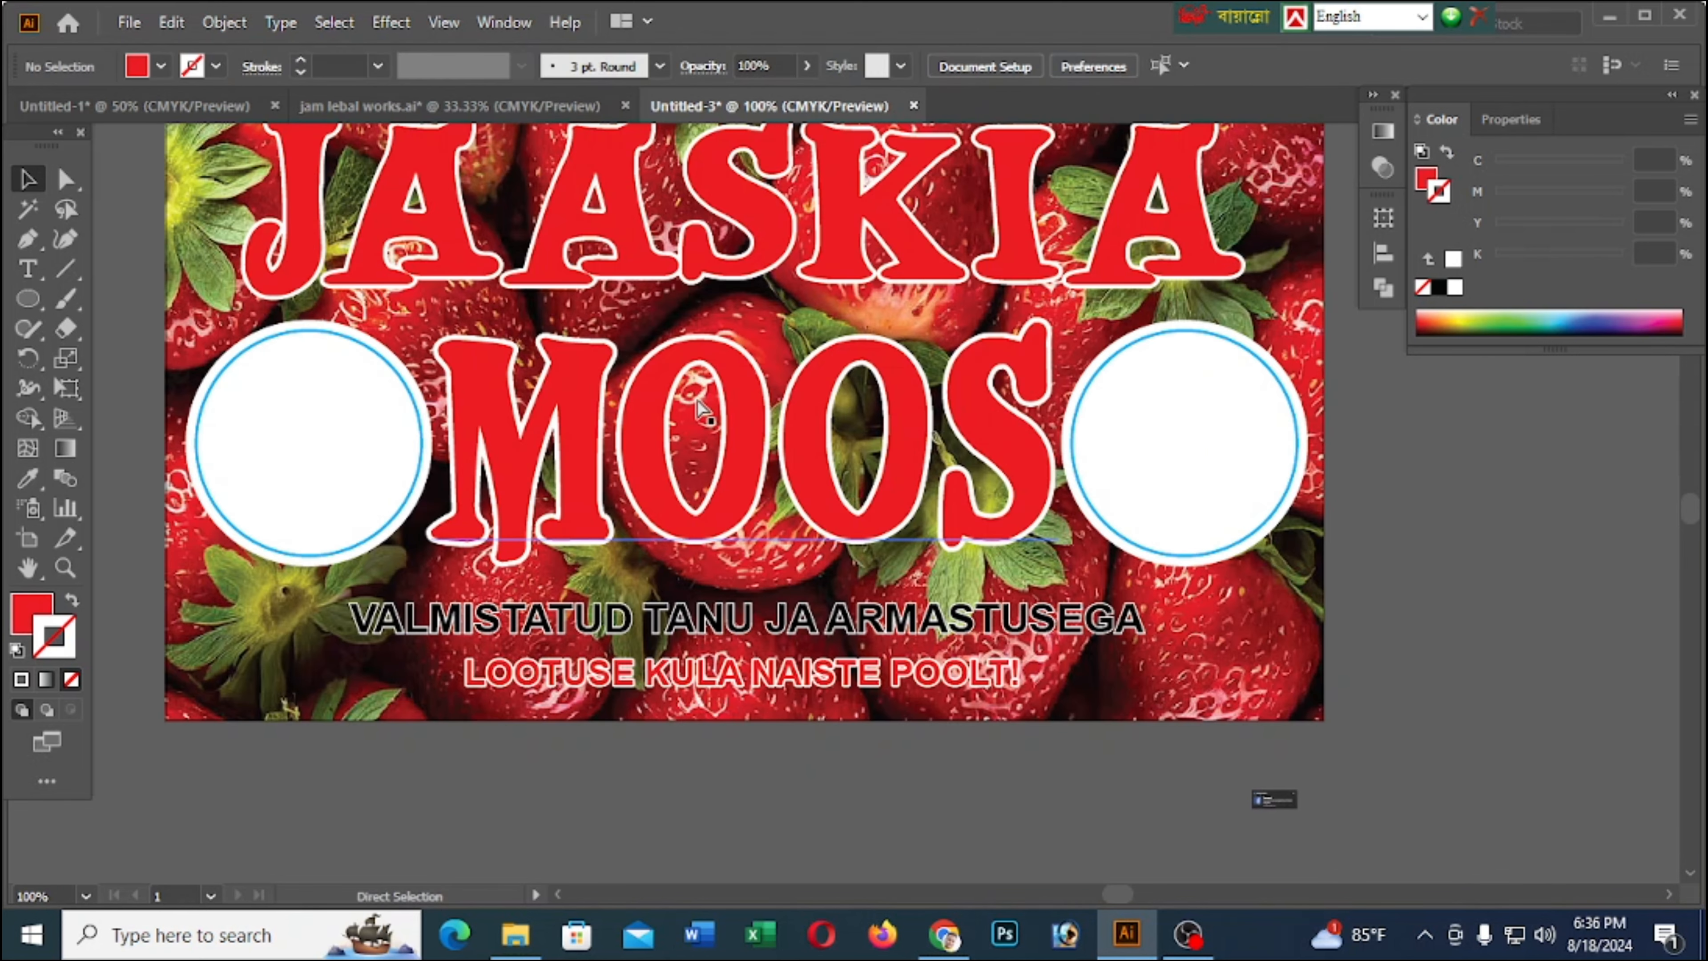
pyautogui.hotkey('ctrl', 'v')
pyautogui.moveTo(795, 581); pyautogui.dragTo(249, 479)
pyautogui.hotkey('ctrl', '=')
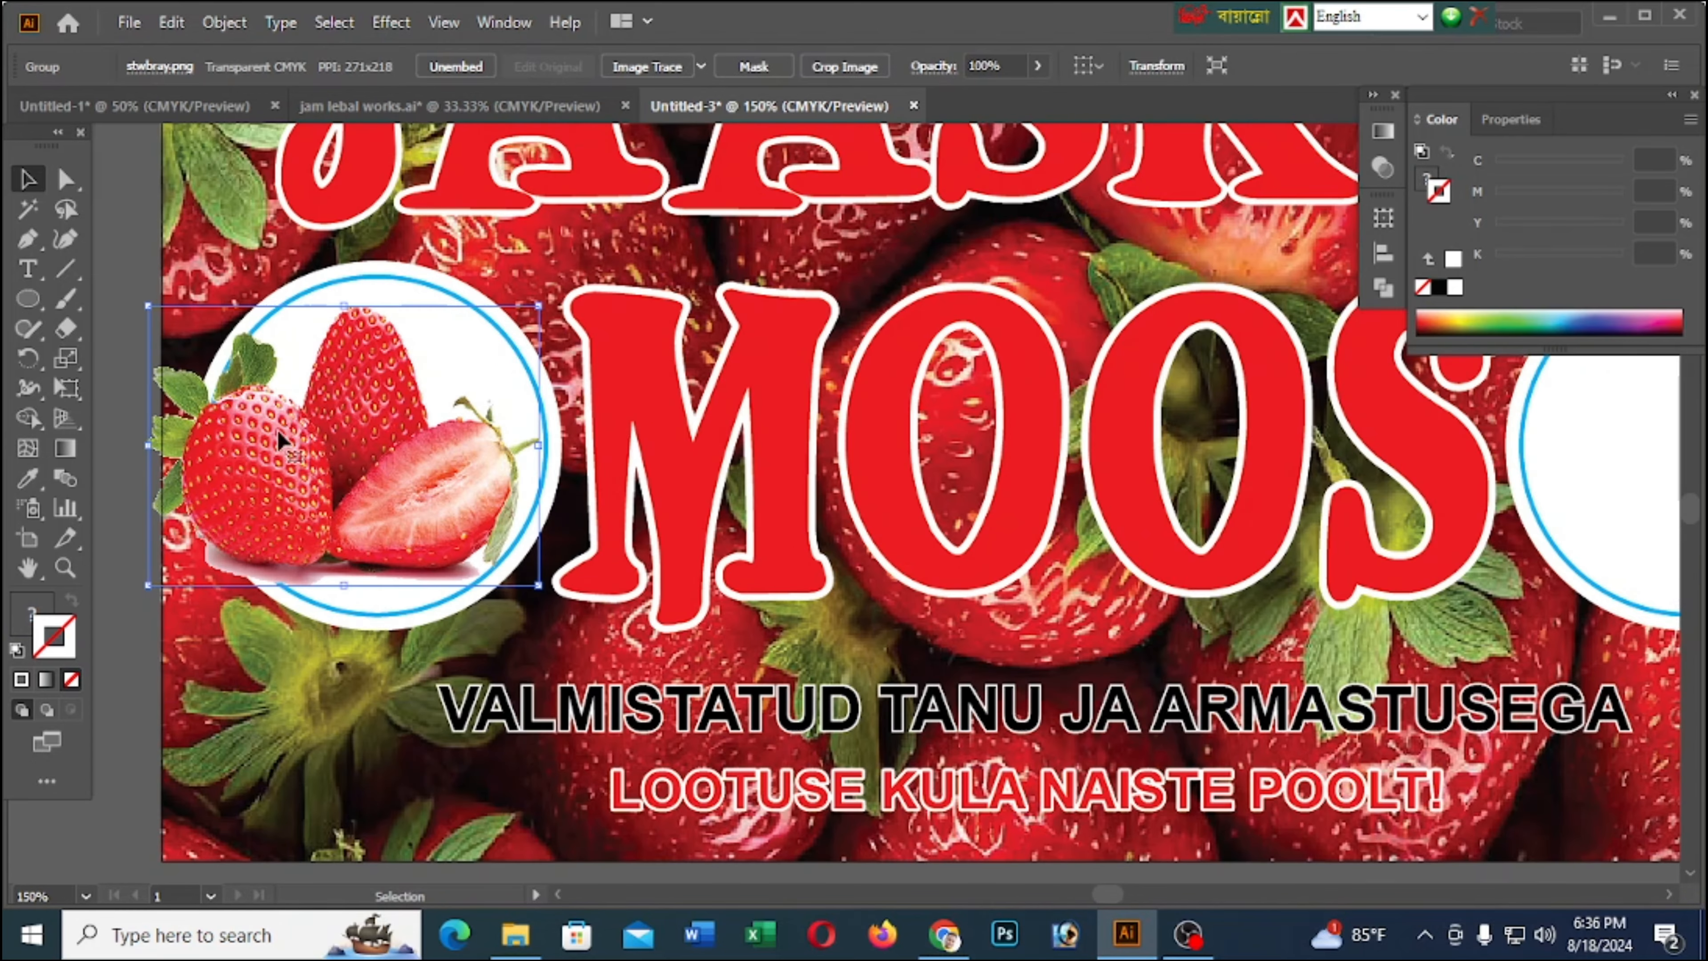
# Scale the strawberry cluster down proportionally and position it inside the blue ring of the left circle
pyautogui.moveTo(544, 310); pyautogui.dragTo(494, 345)
pyautogui.moveTo(400, 407); pyautogui.dragTo(426, 392)
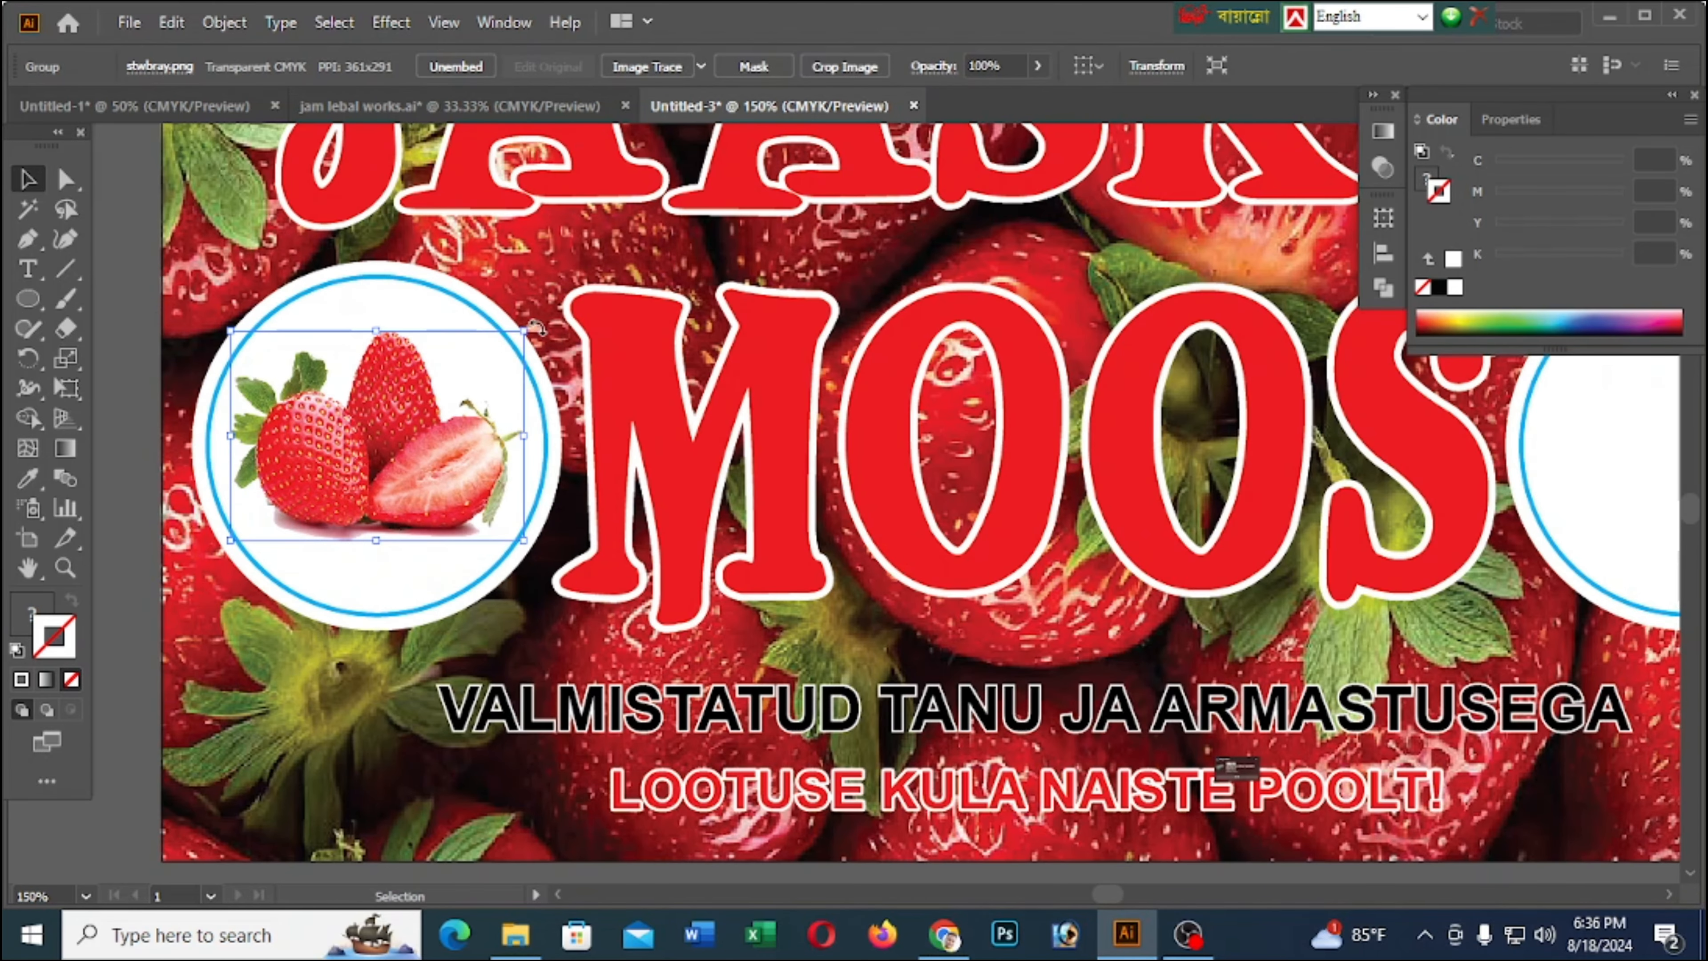
pyautogui.moveTo(524, 331); pyautogui.dragTo(540, 319)
pyautogui.scroll(-2, 294, 166)
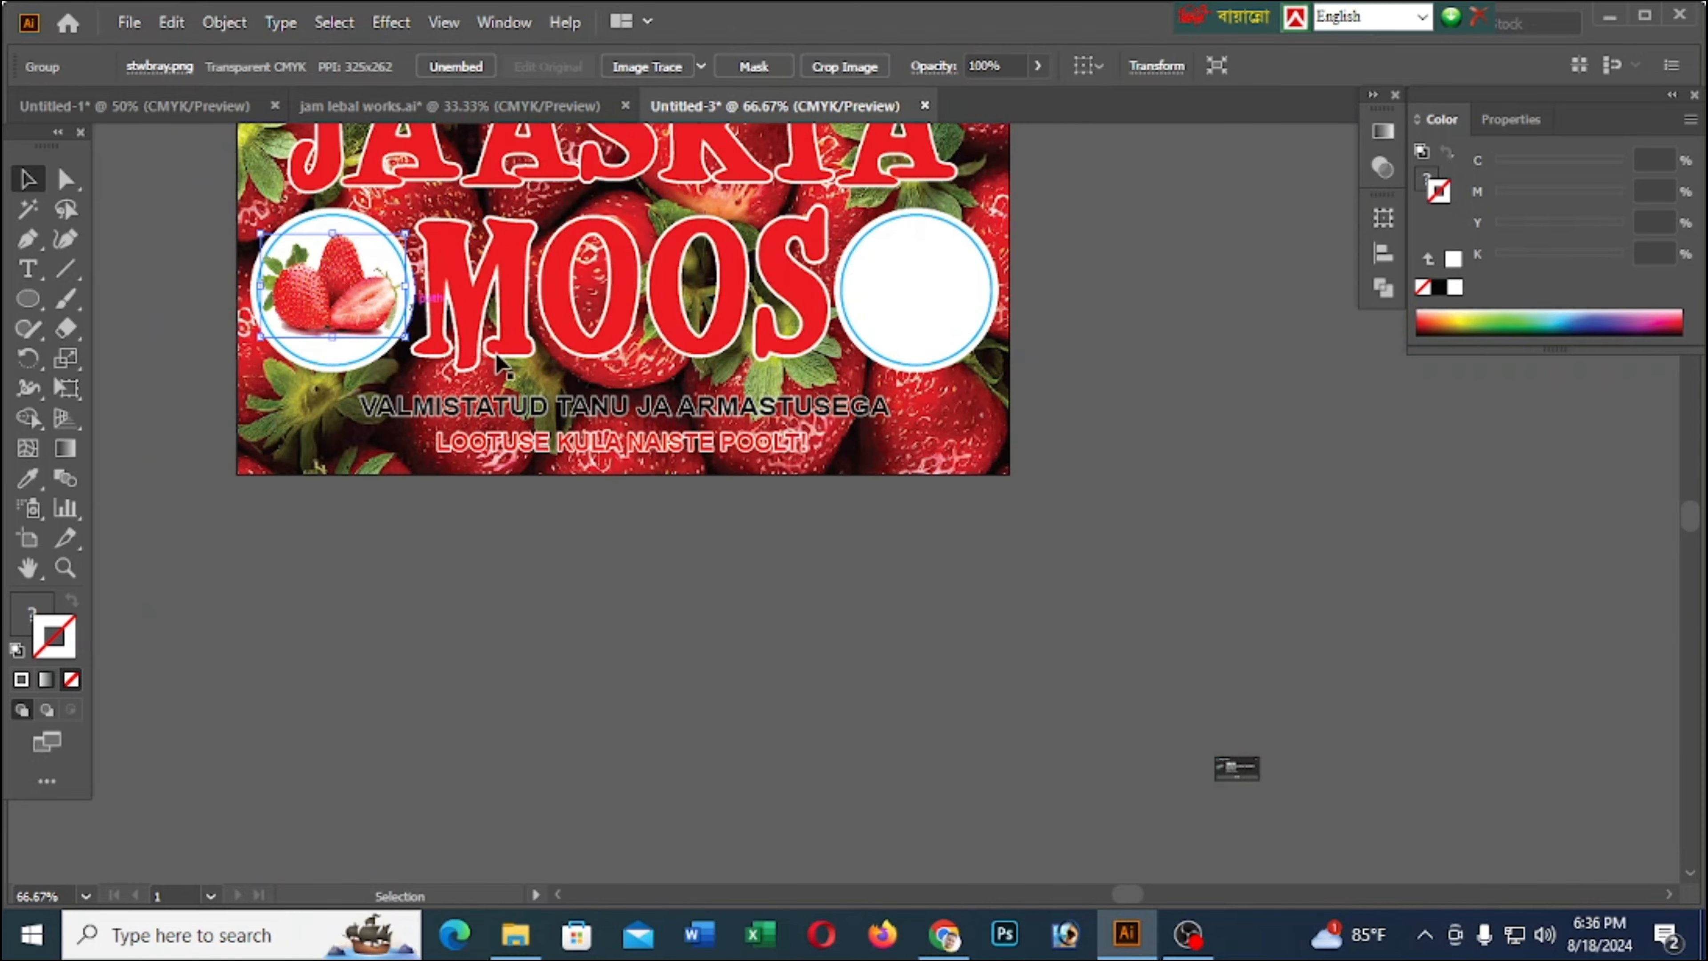
# Duplicate the strawberry cluster into the white circle to the right of MOOS
pyautogui.scroll(1, 614, 324)
pyautogui.moveTo(188, 268); pyautogui.dragTo(1084, 328)
pyautogui.click(1258, 472)
pyautogui.scroll(-1, 1258, 473)
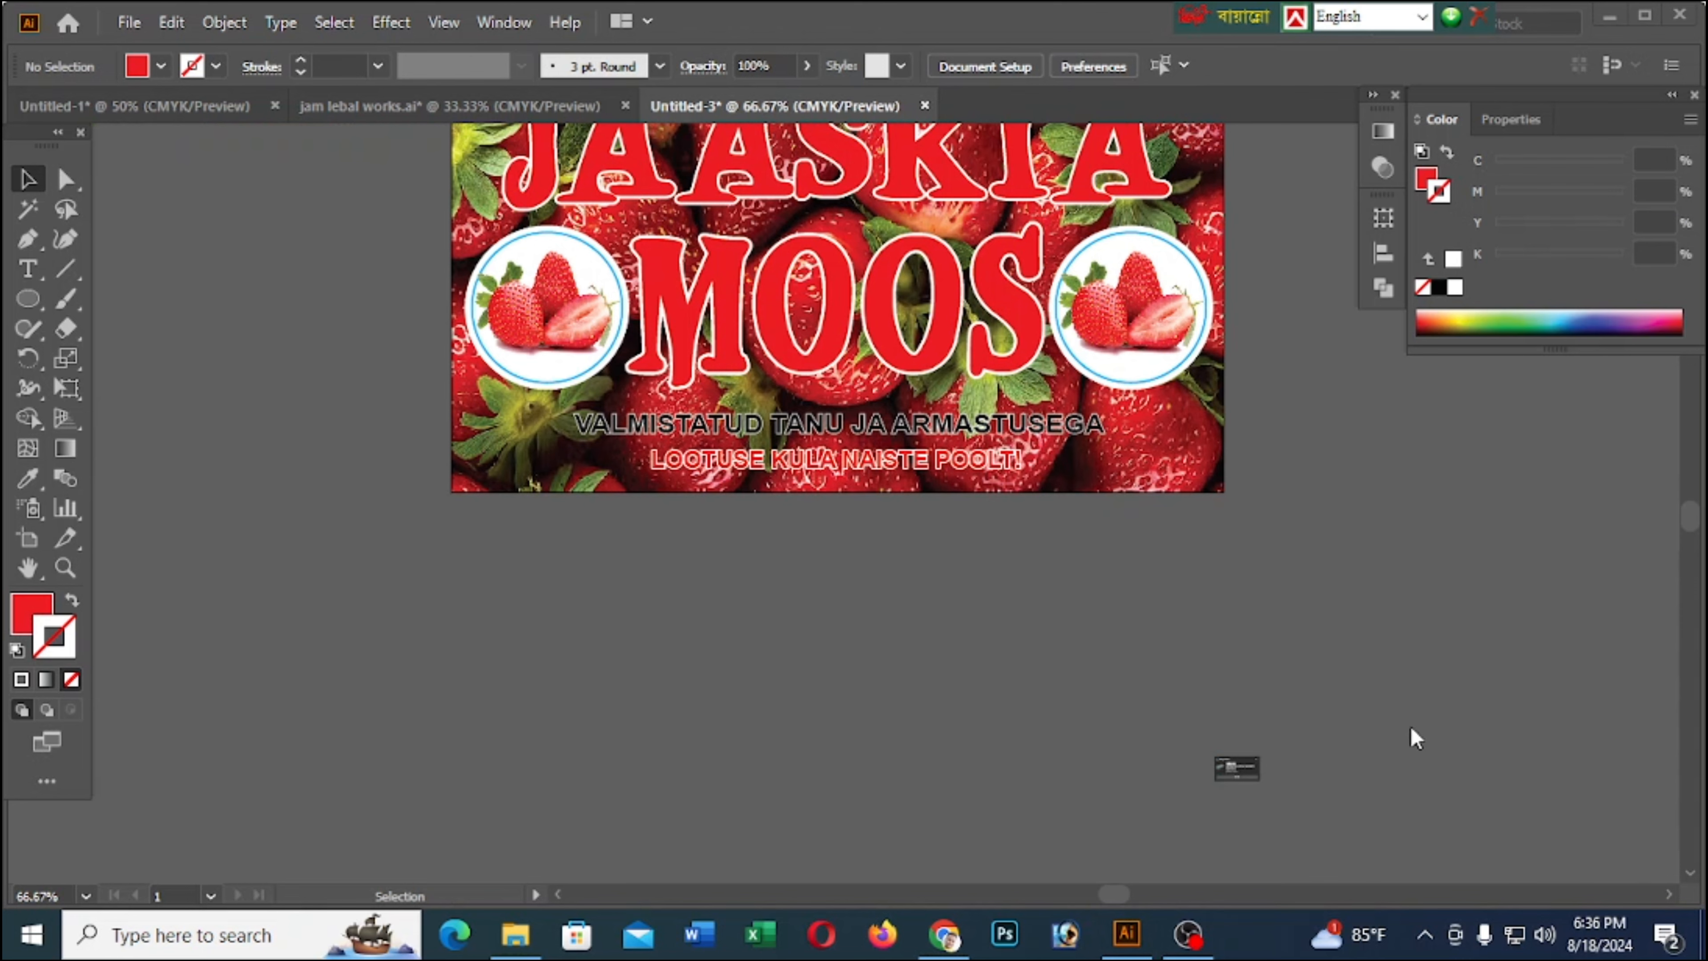
# Reflect the strawberry cluster in the right circle across the vertical axis and deselect it
pyautogui.scroll(3, 1204, 306)
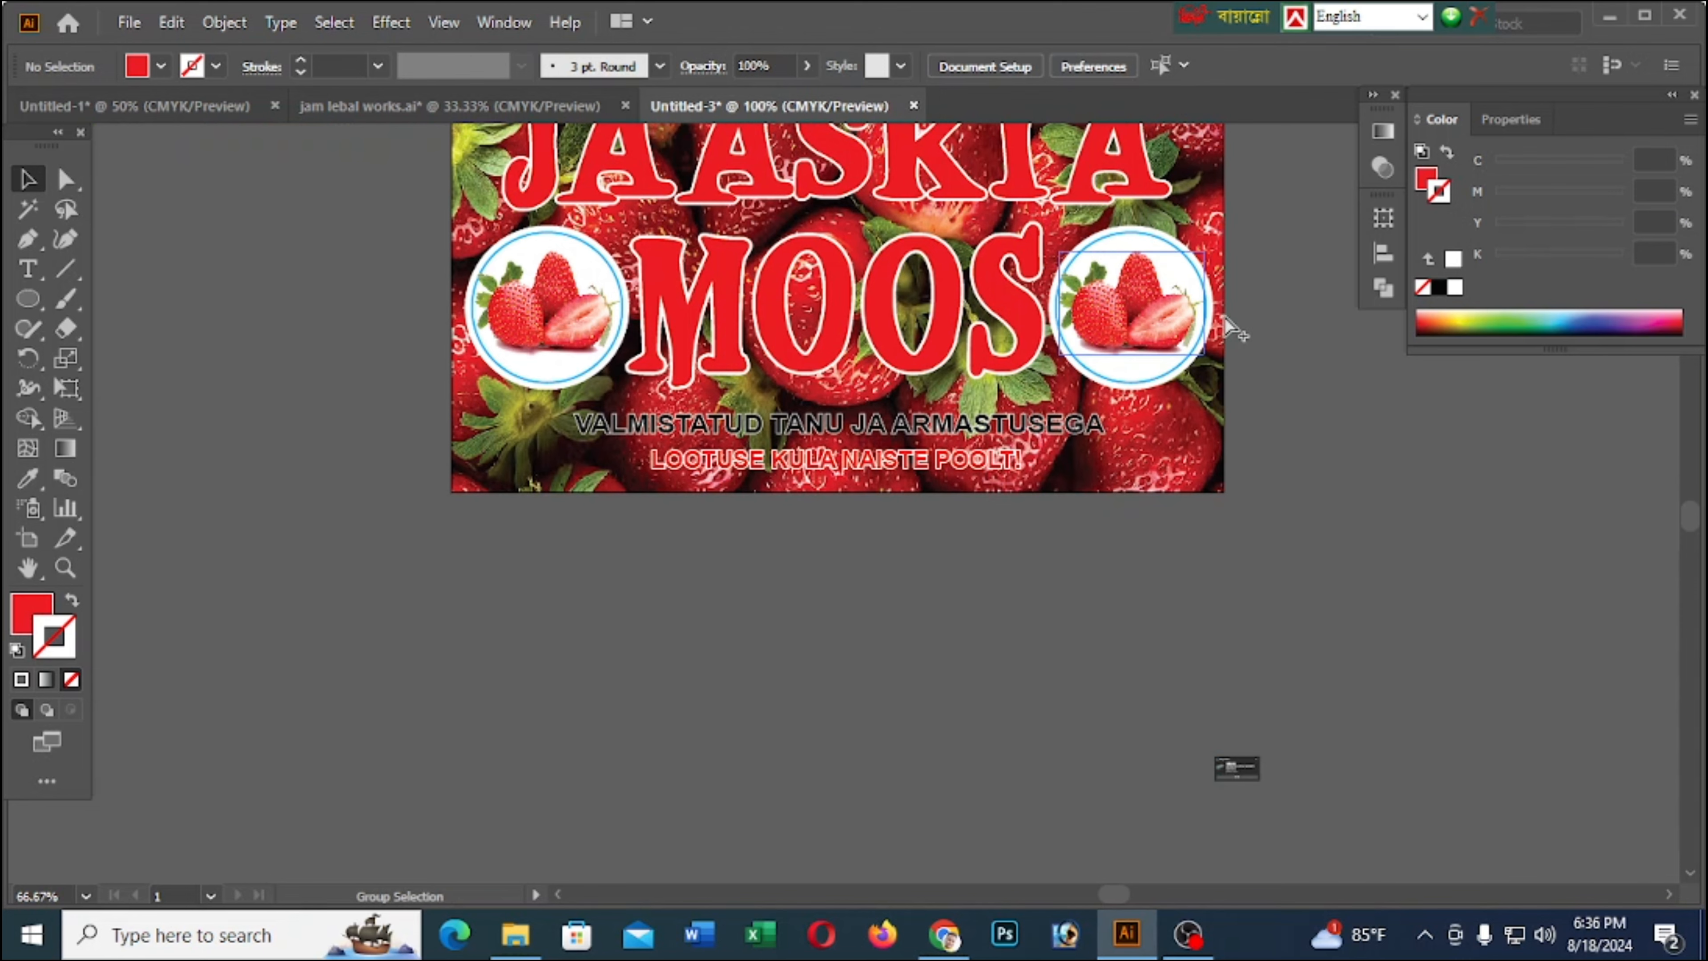
pyautogui.rightClick(991, 276)
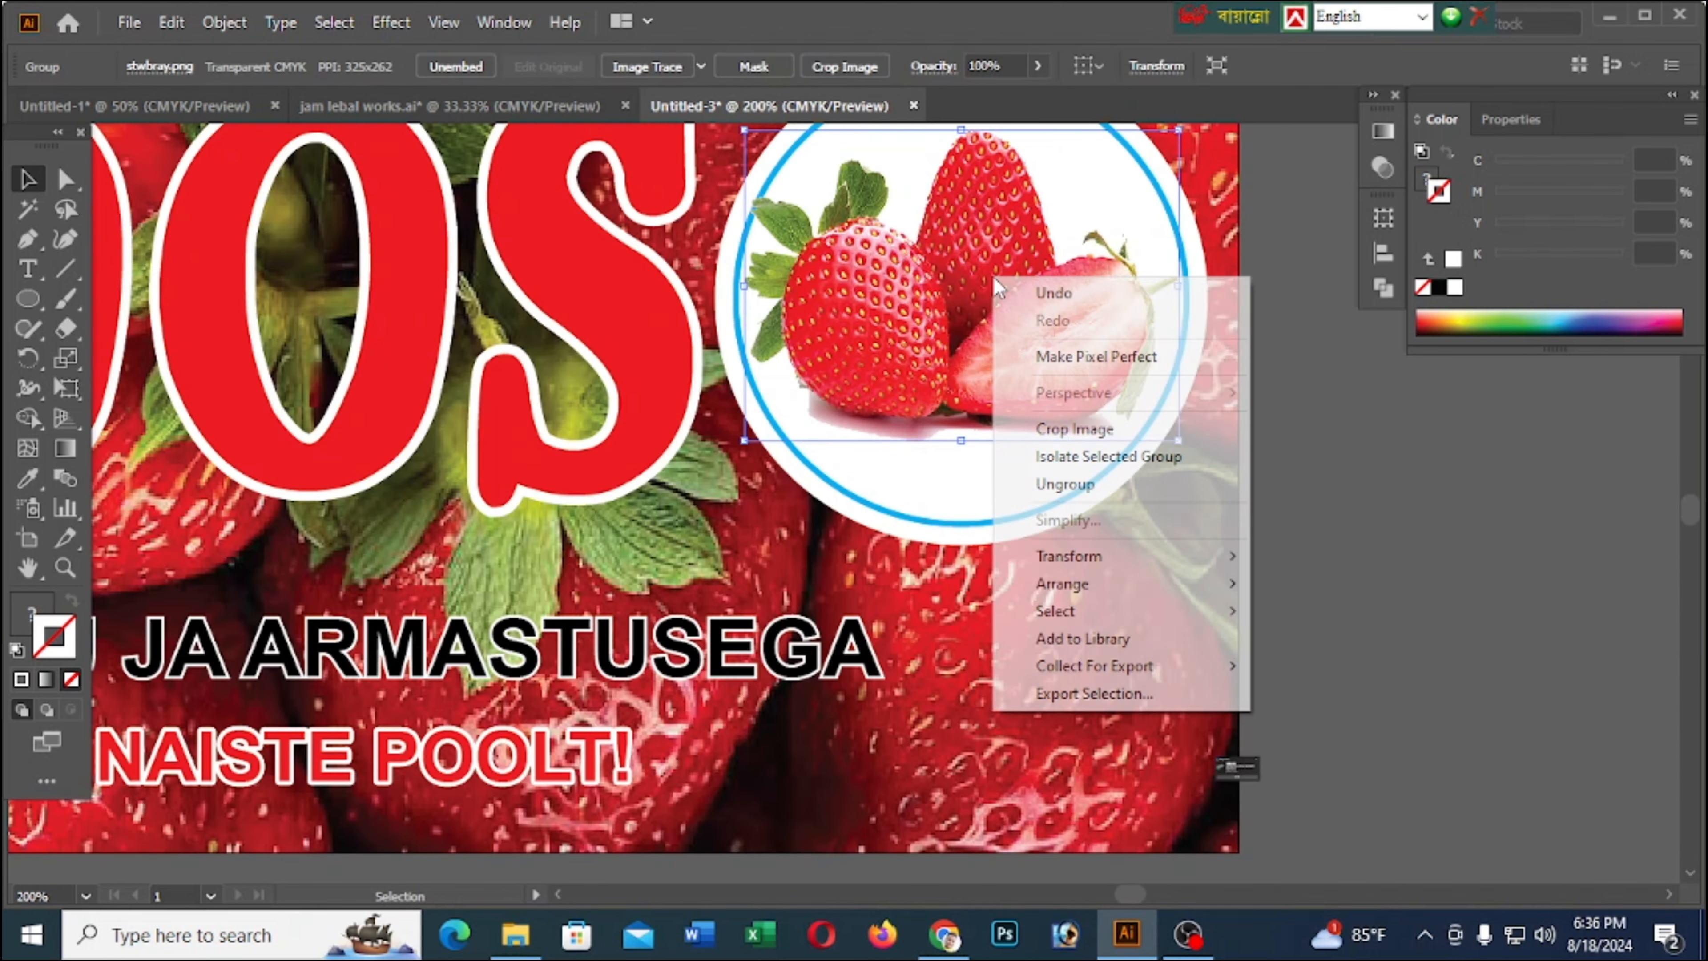
pyautogui.moveTo(1091, 596)
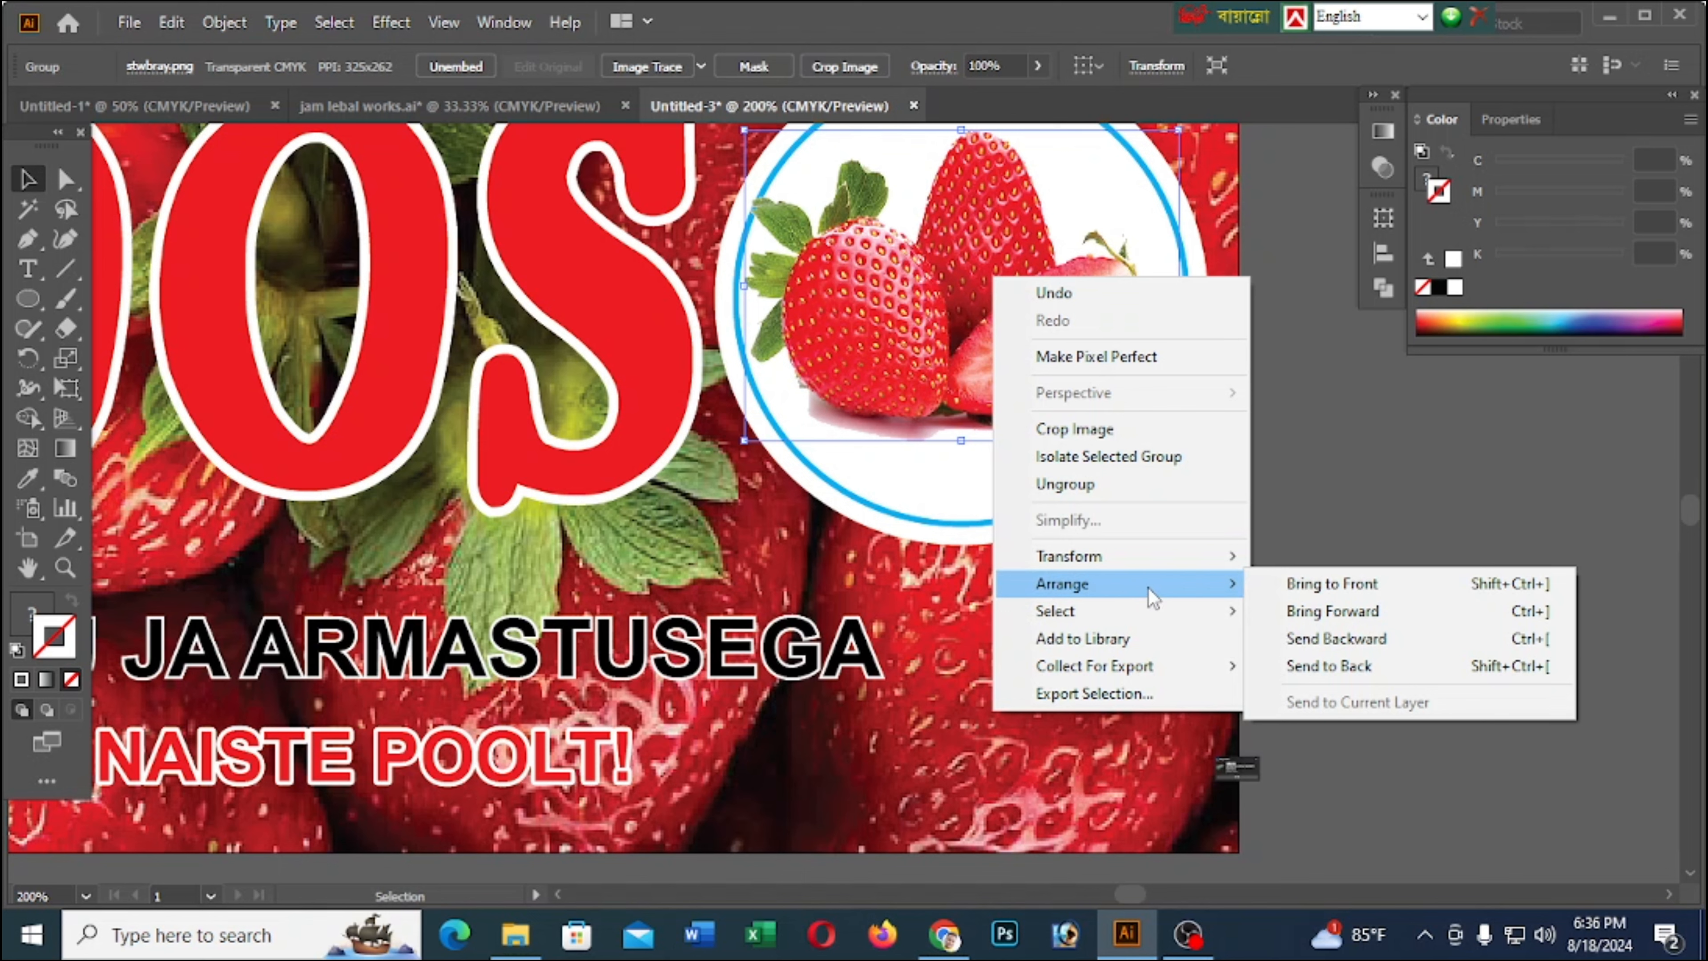
pyautogui.moveTo(1093, 559)
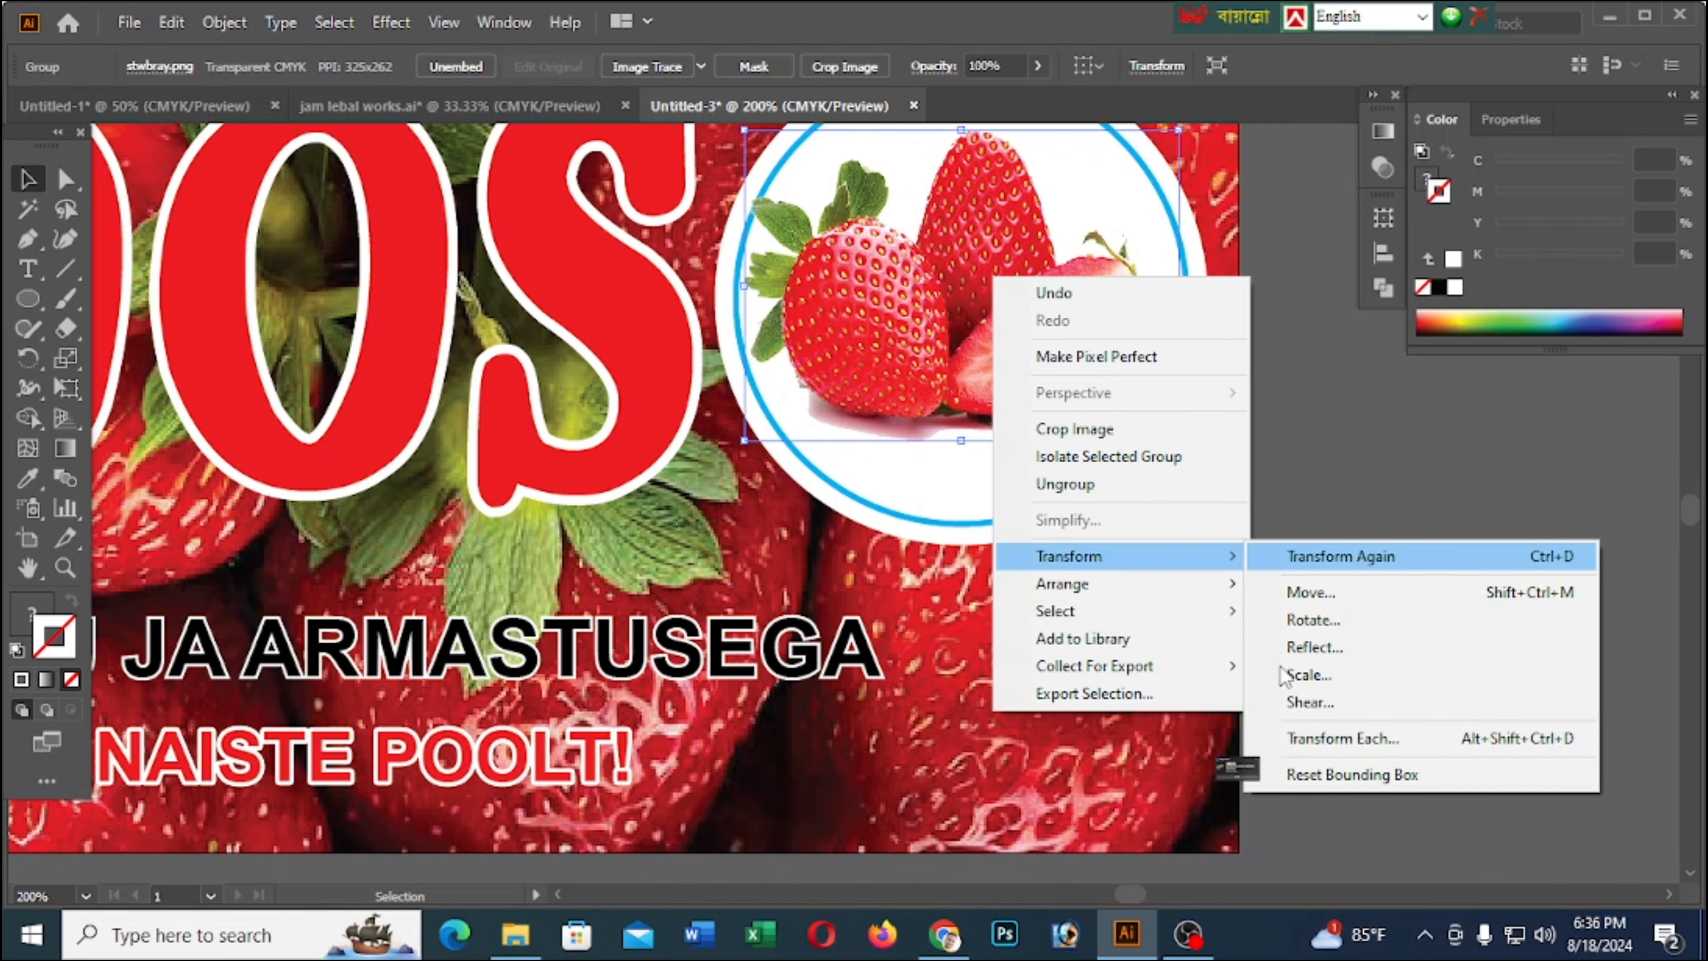
pyautogui.click(1313, 650)
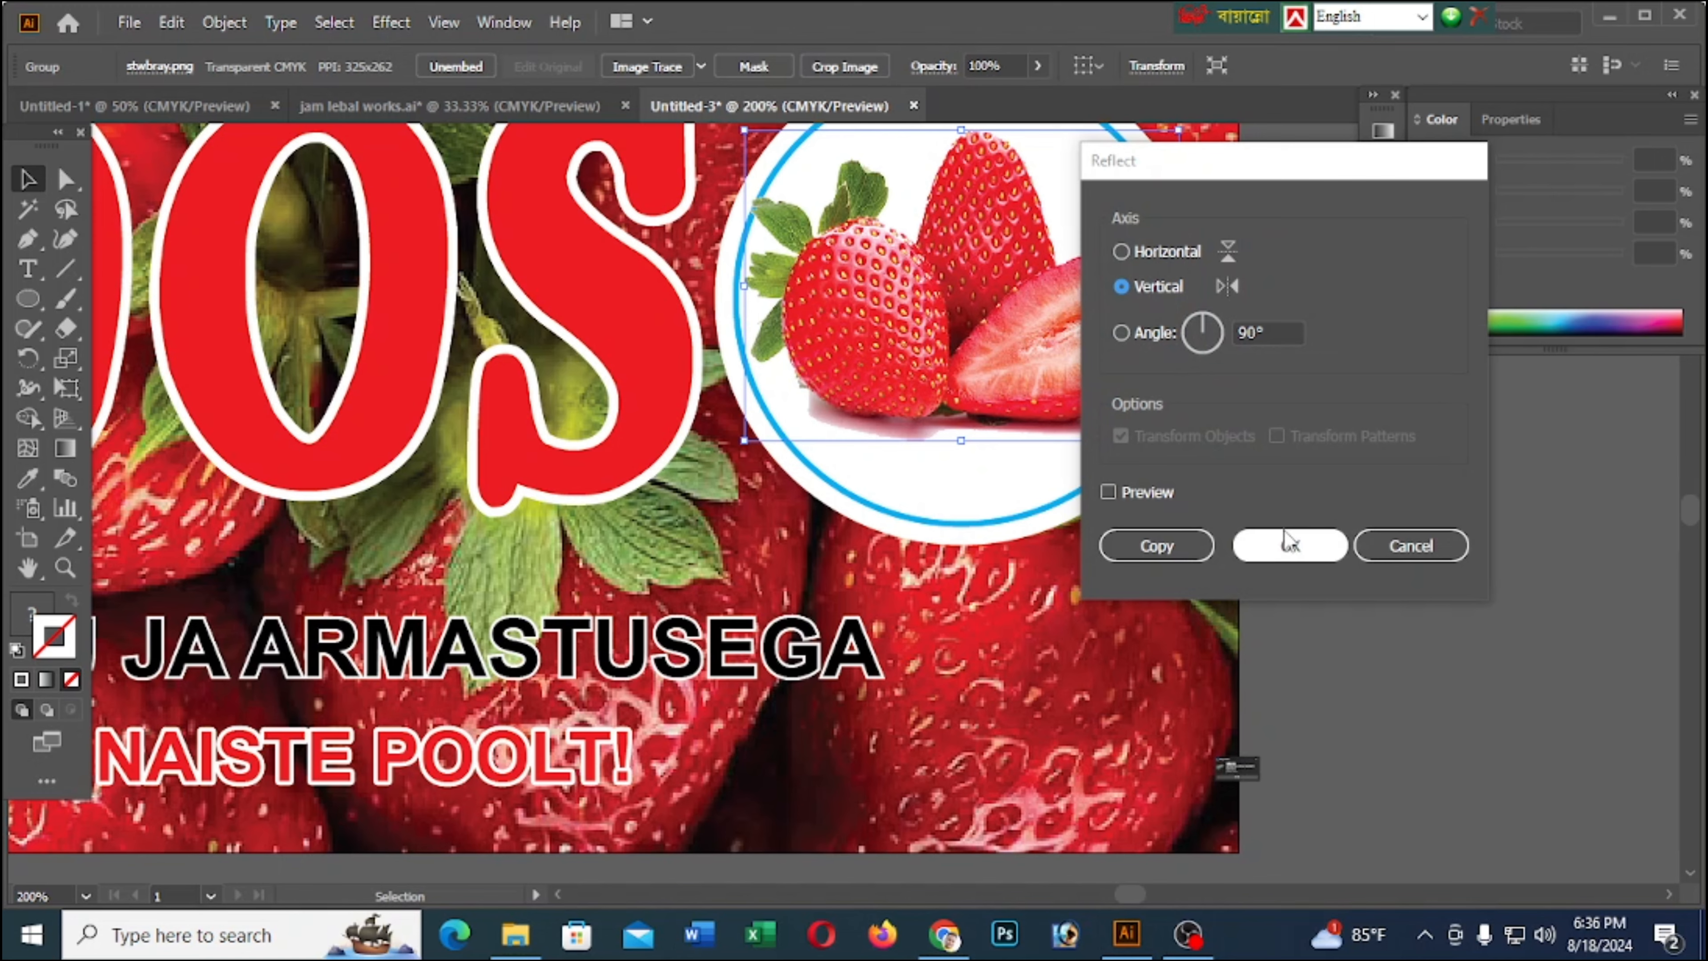
pyautogui.click(1293, 545)
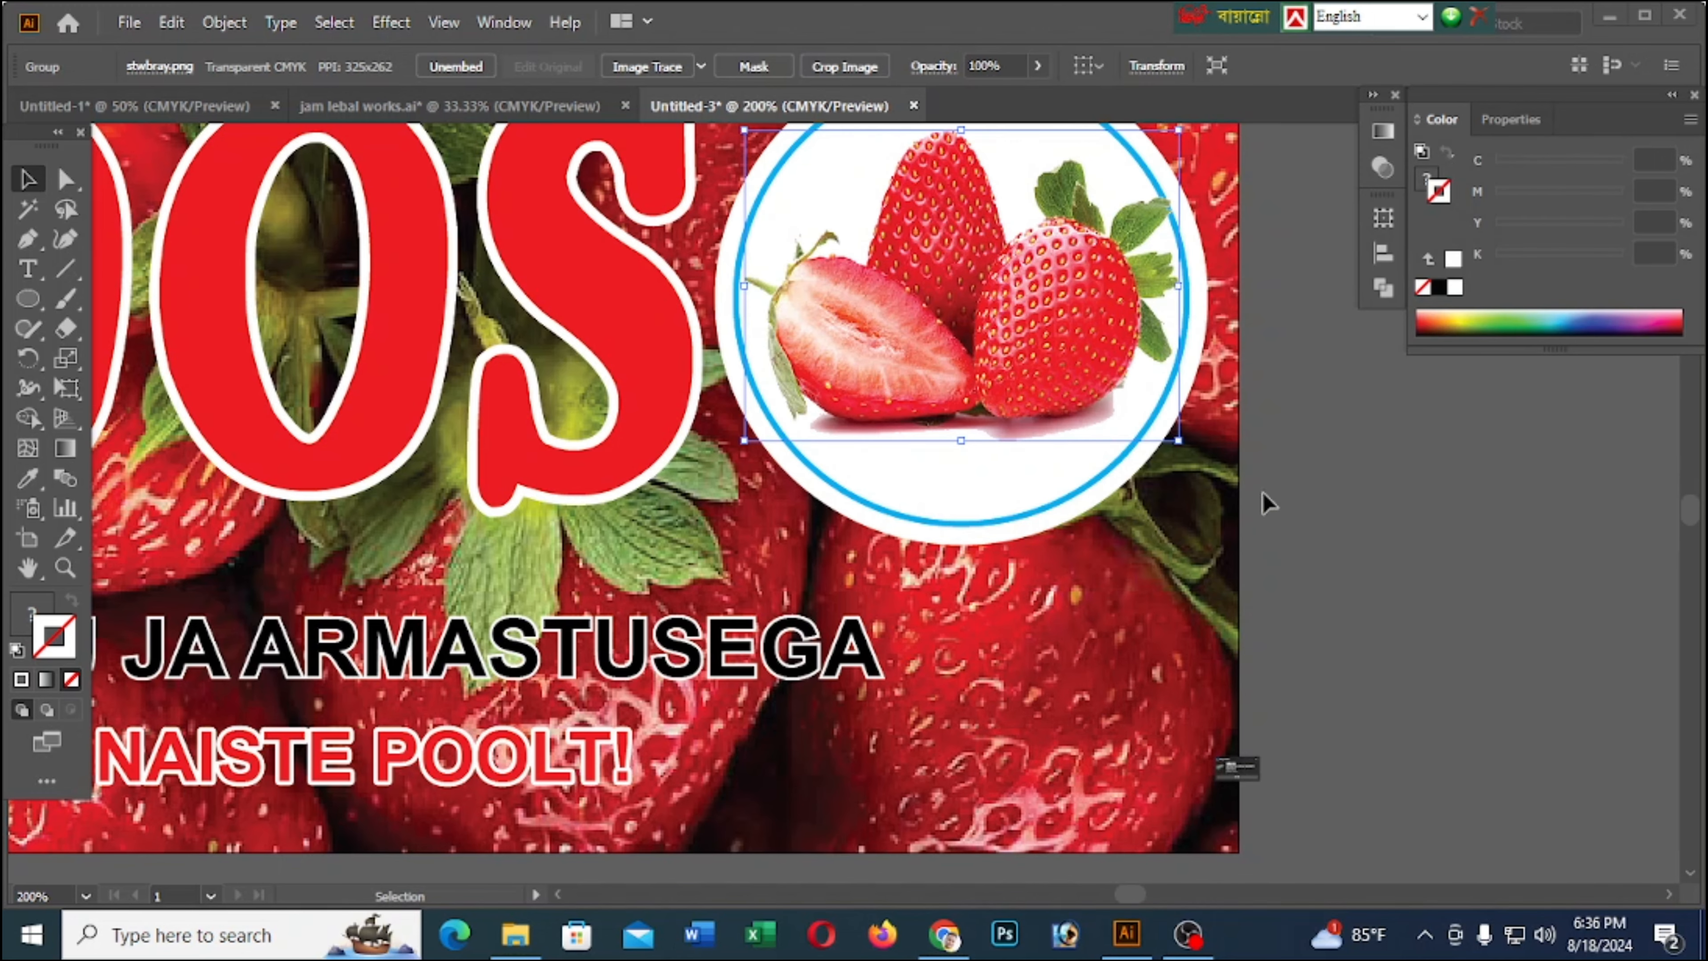
pyautogui.keyDown('alt'); pyautogui.scroll(-2, 1214, 422); pyautogui.keyUp('alt')
pyautogui.keyDown('alt'); pyautogui.scroll(-1, 1287, 501); pyautogui.keyUp('alt')
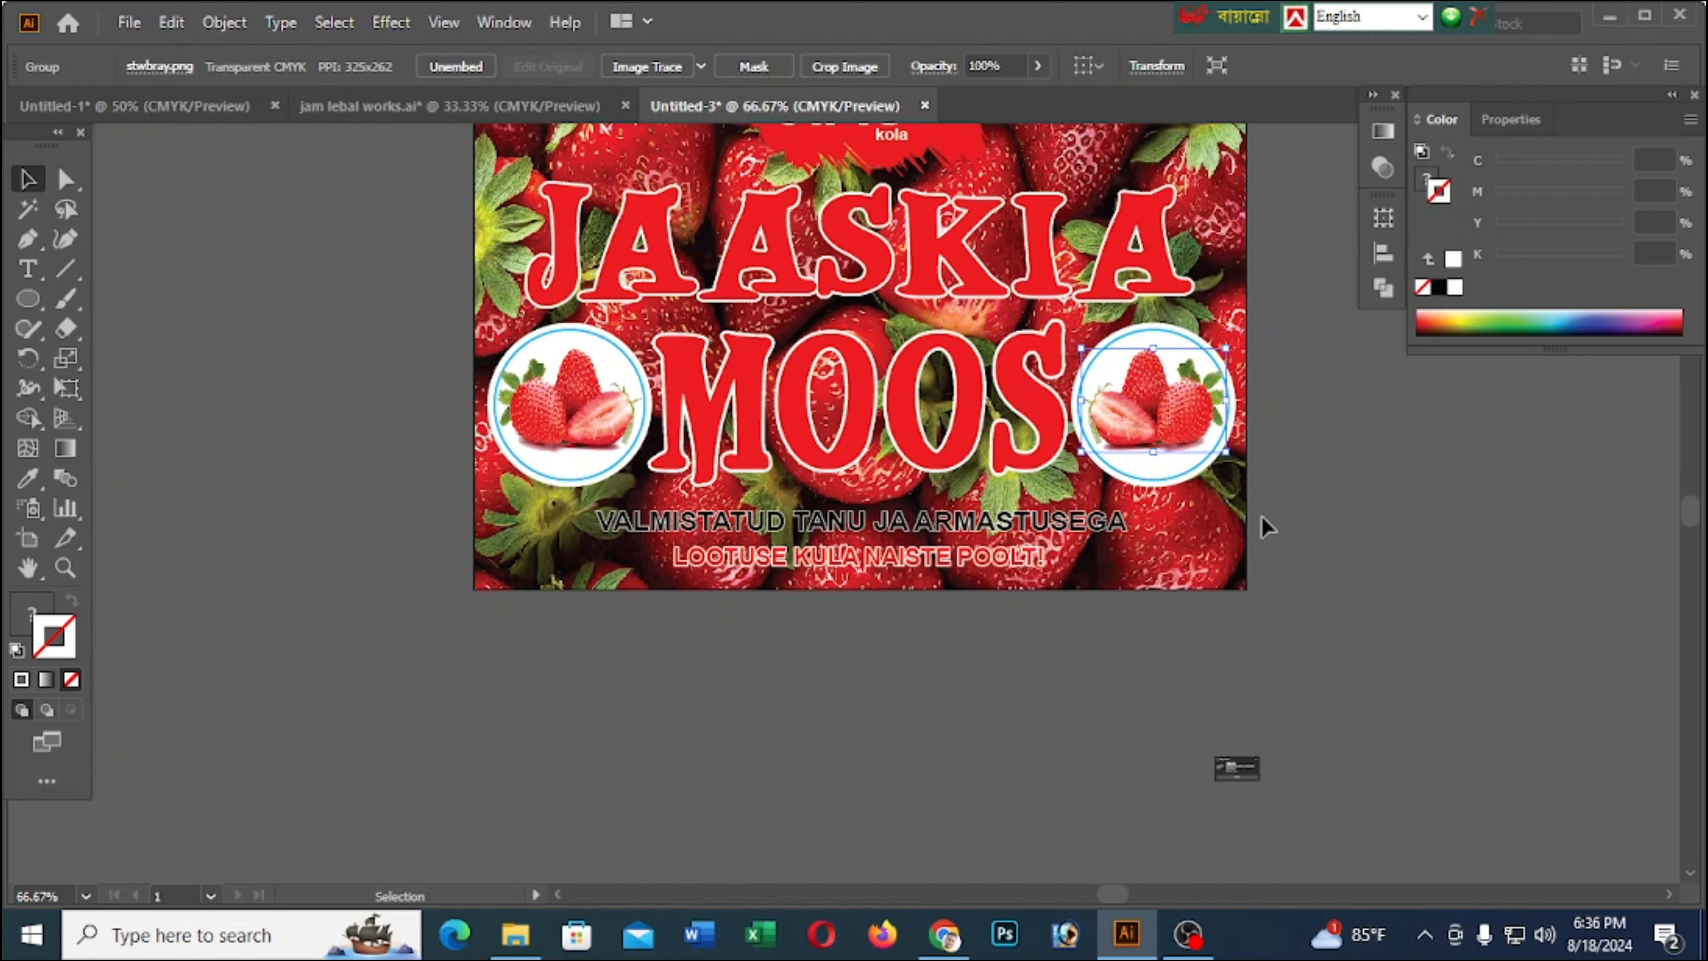
pyautogui.click(65, 179)
pyautogui.click(219, 256)
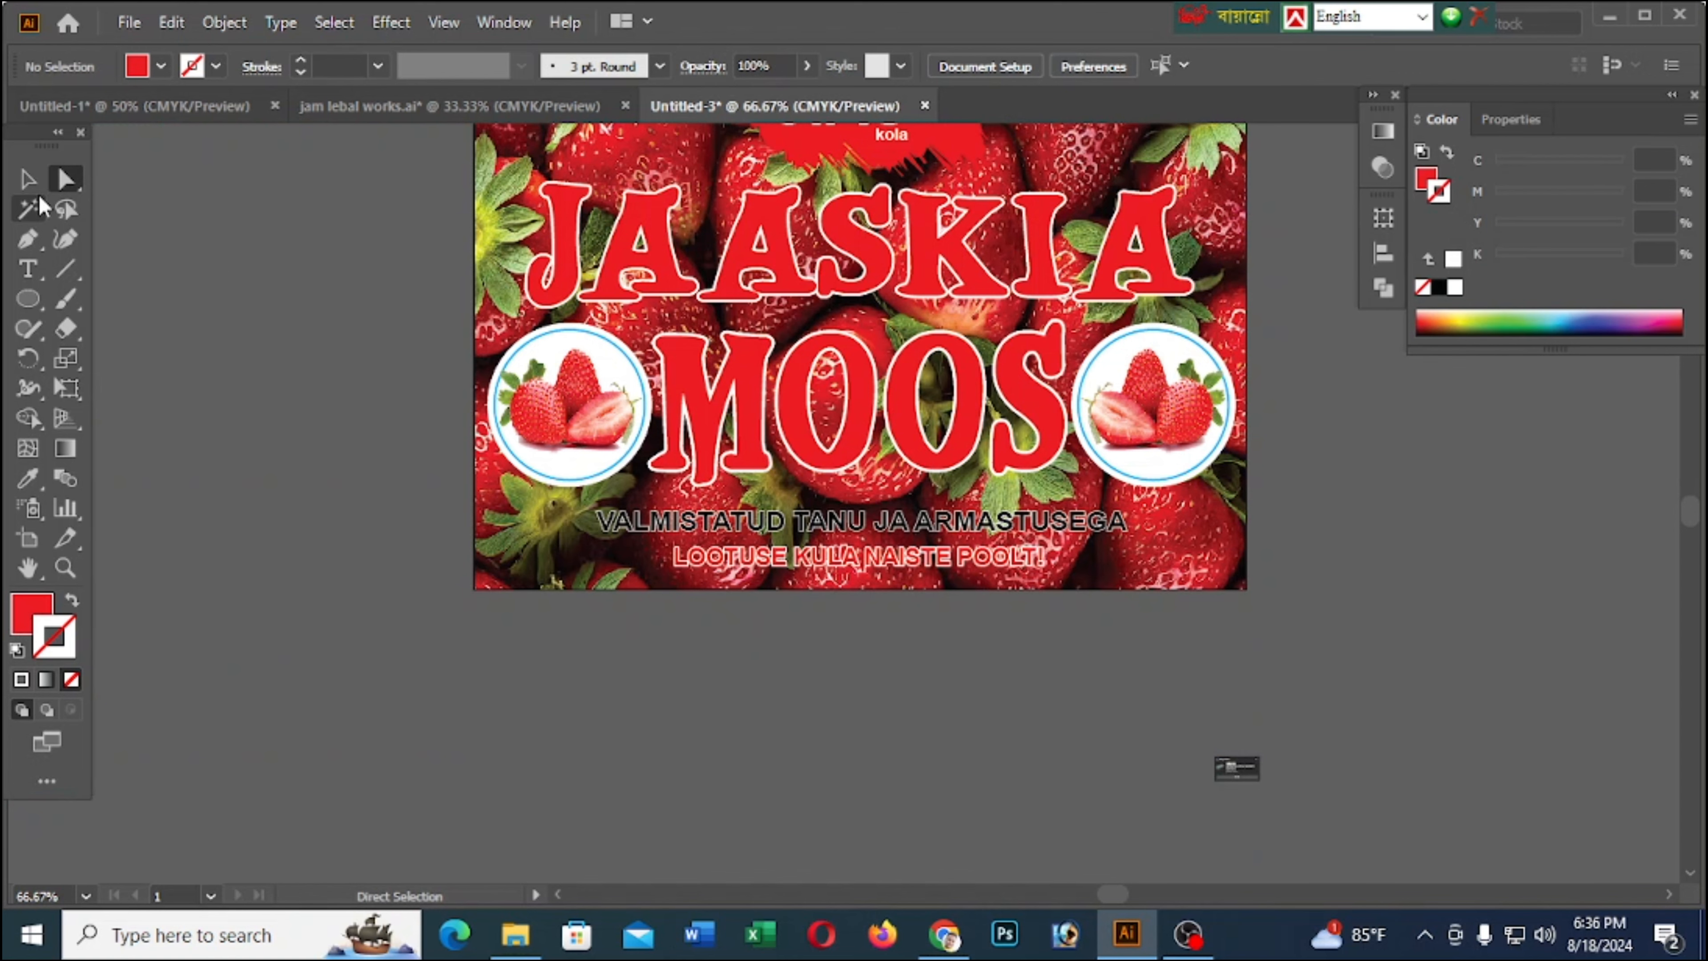
# Add a white 1 pt stroke to the red brush shape behind the JIAS kola logo
pyautogui.press('v')
pyautogui.scroll(3, 392, 486)
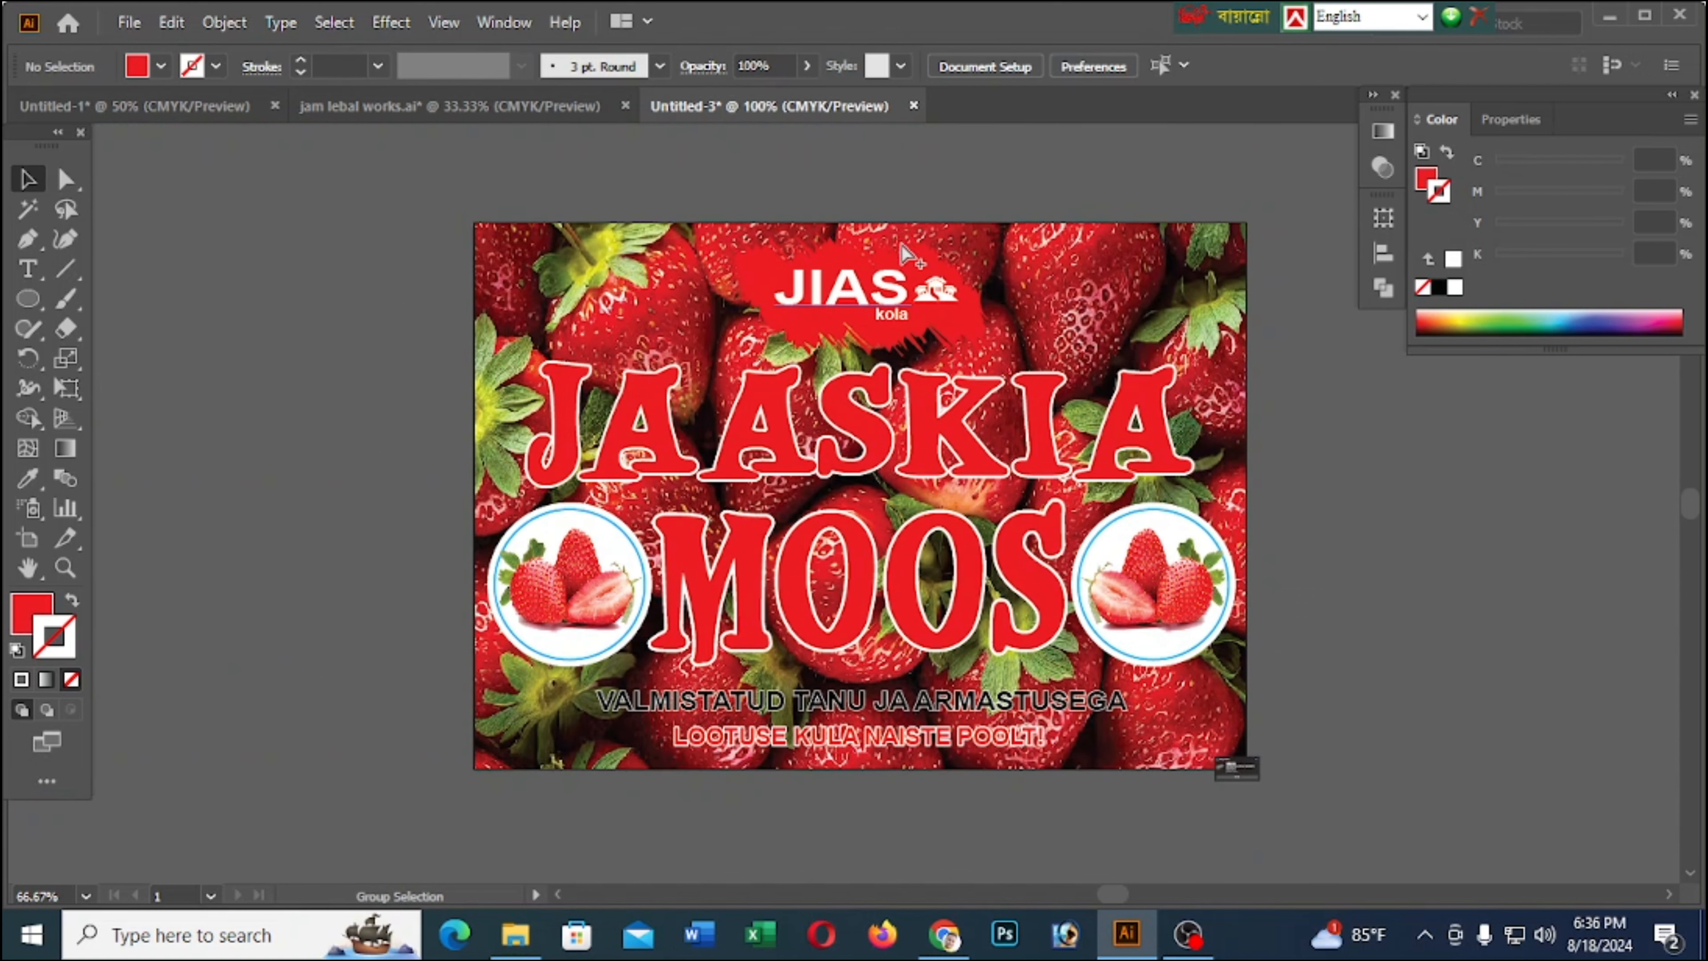
pyautogui.keyDown('alt'); pyautogui.scroll(3, 962, 256); pyautogui.keyUp('alt')
pyautogui.click(959, 252)
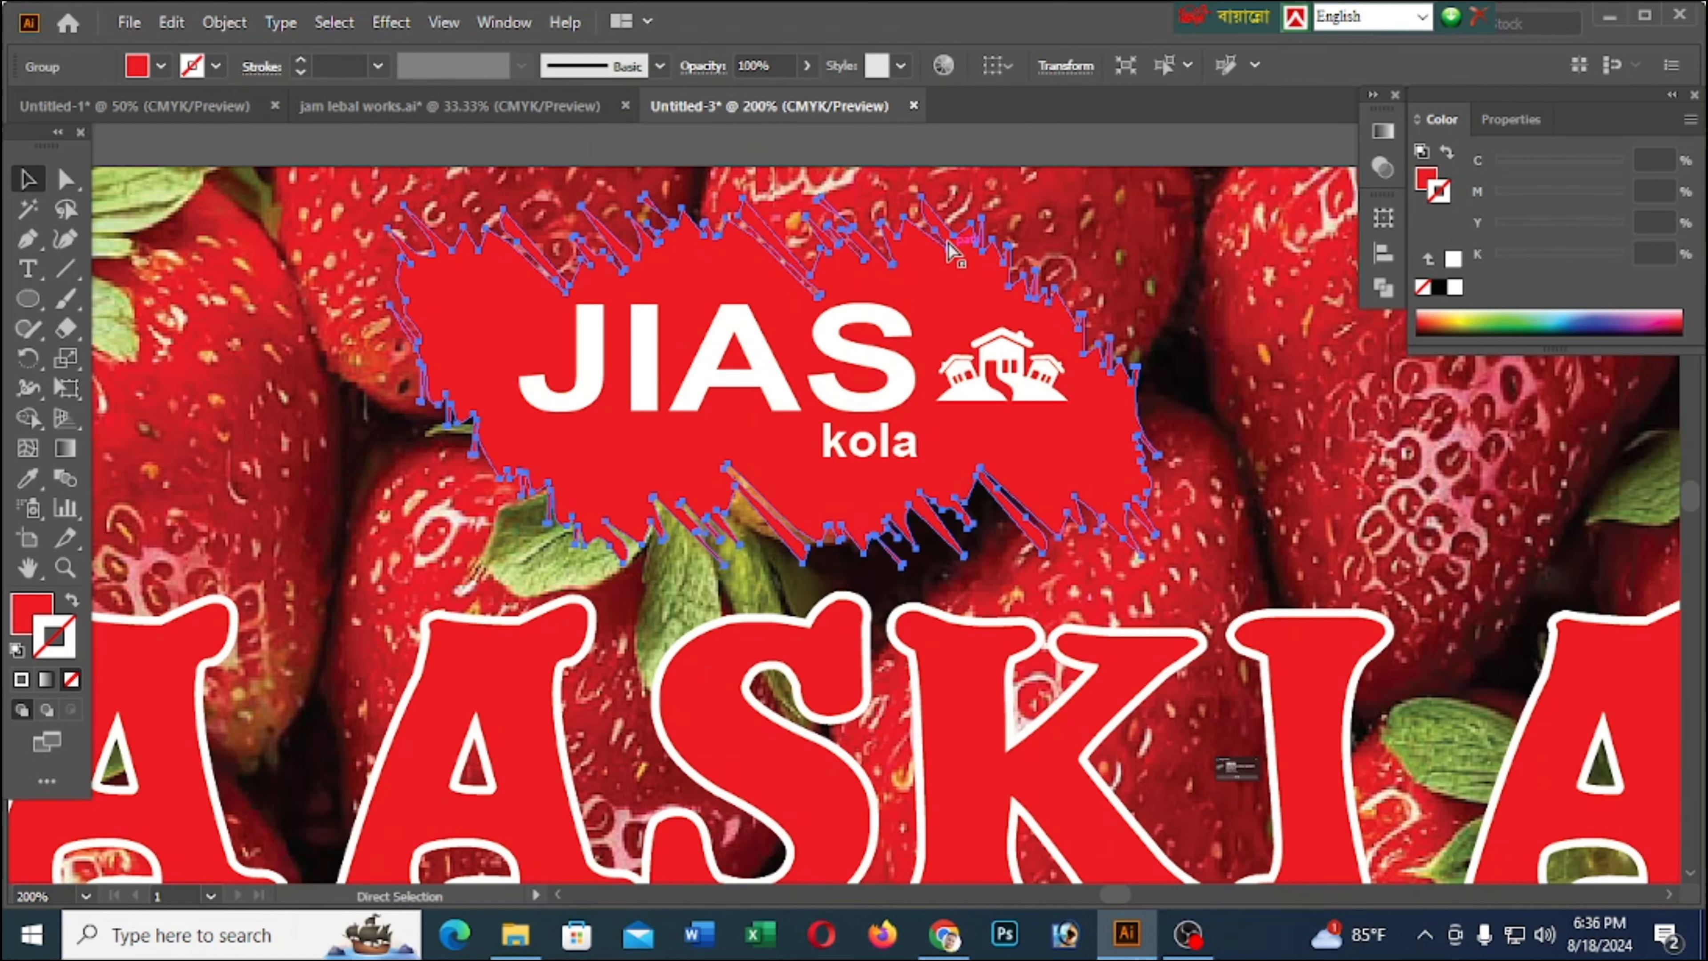
pyautogui.press('a')
pyautogui.press('v')
pyautogui.click(1454, 285)
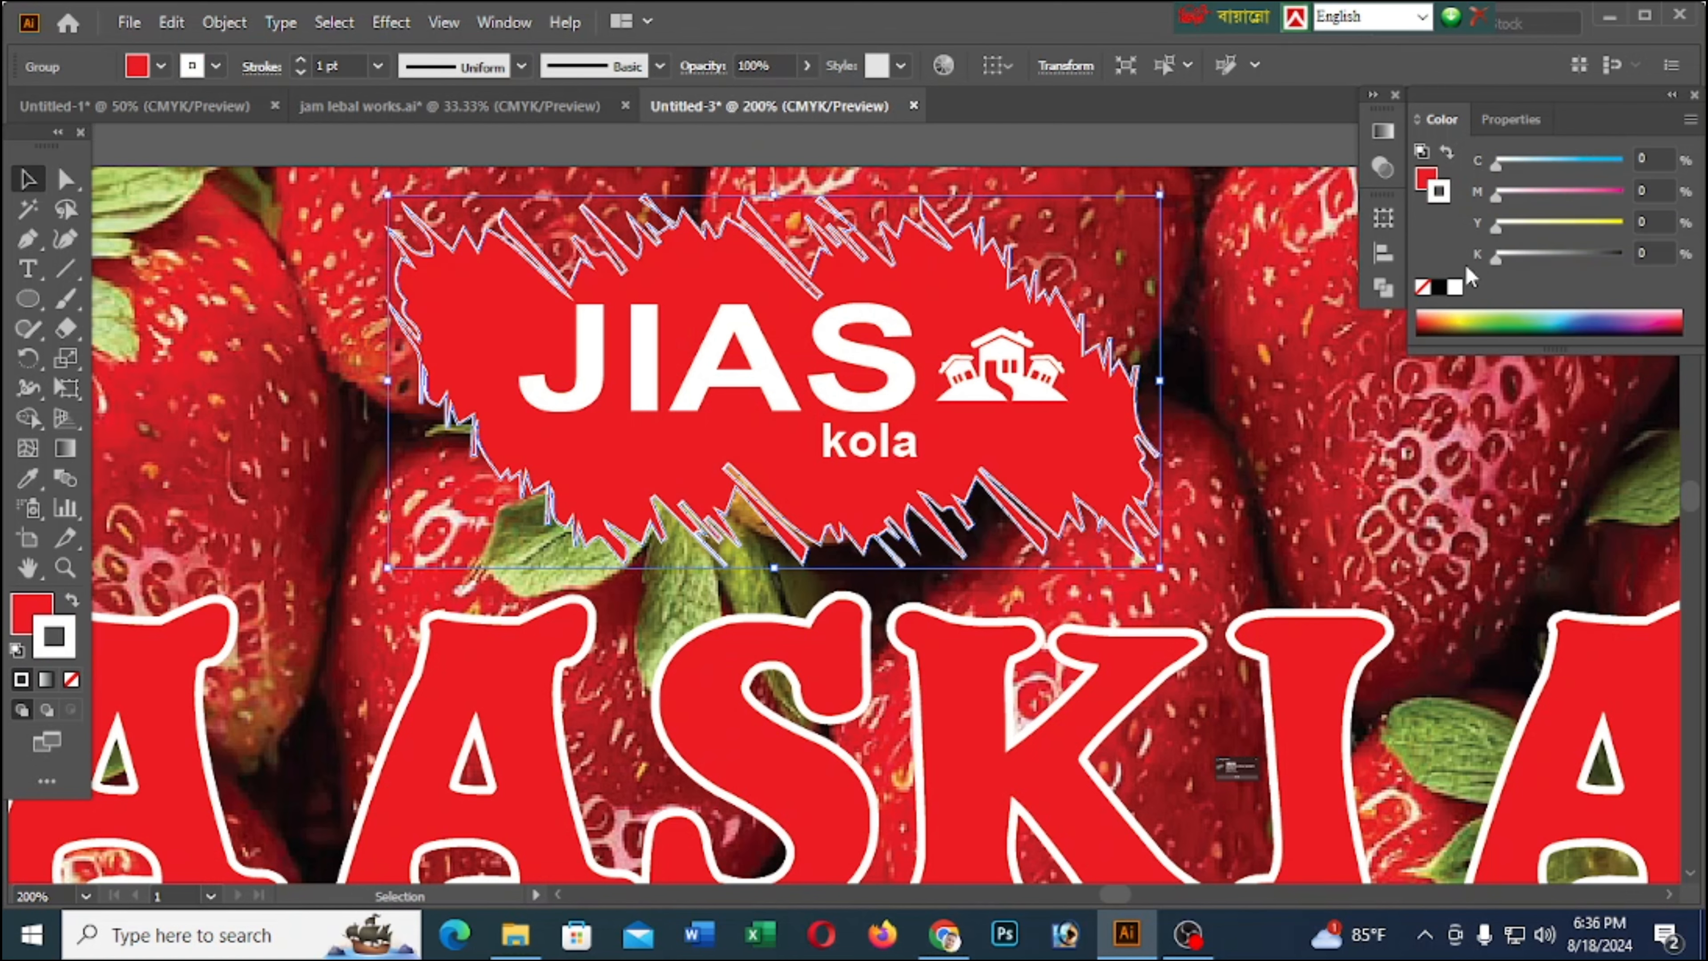
pyautogui.keyDown('alt'); pyautogui.scroll(-3, 855, 300); pyautogui.keyUp('alt')
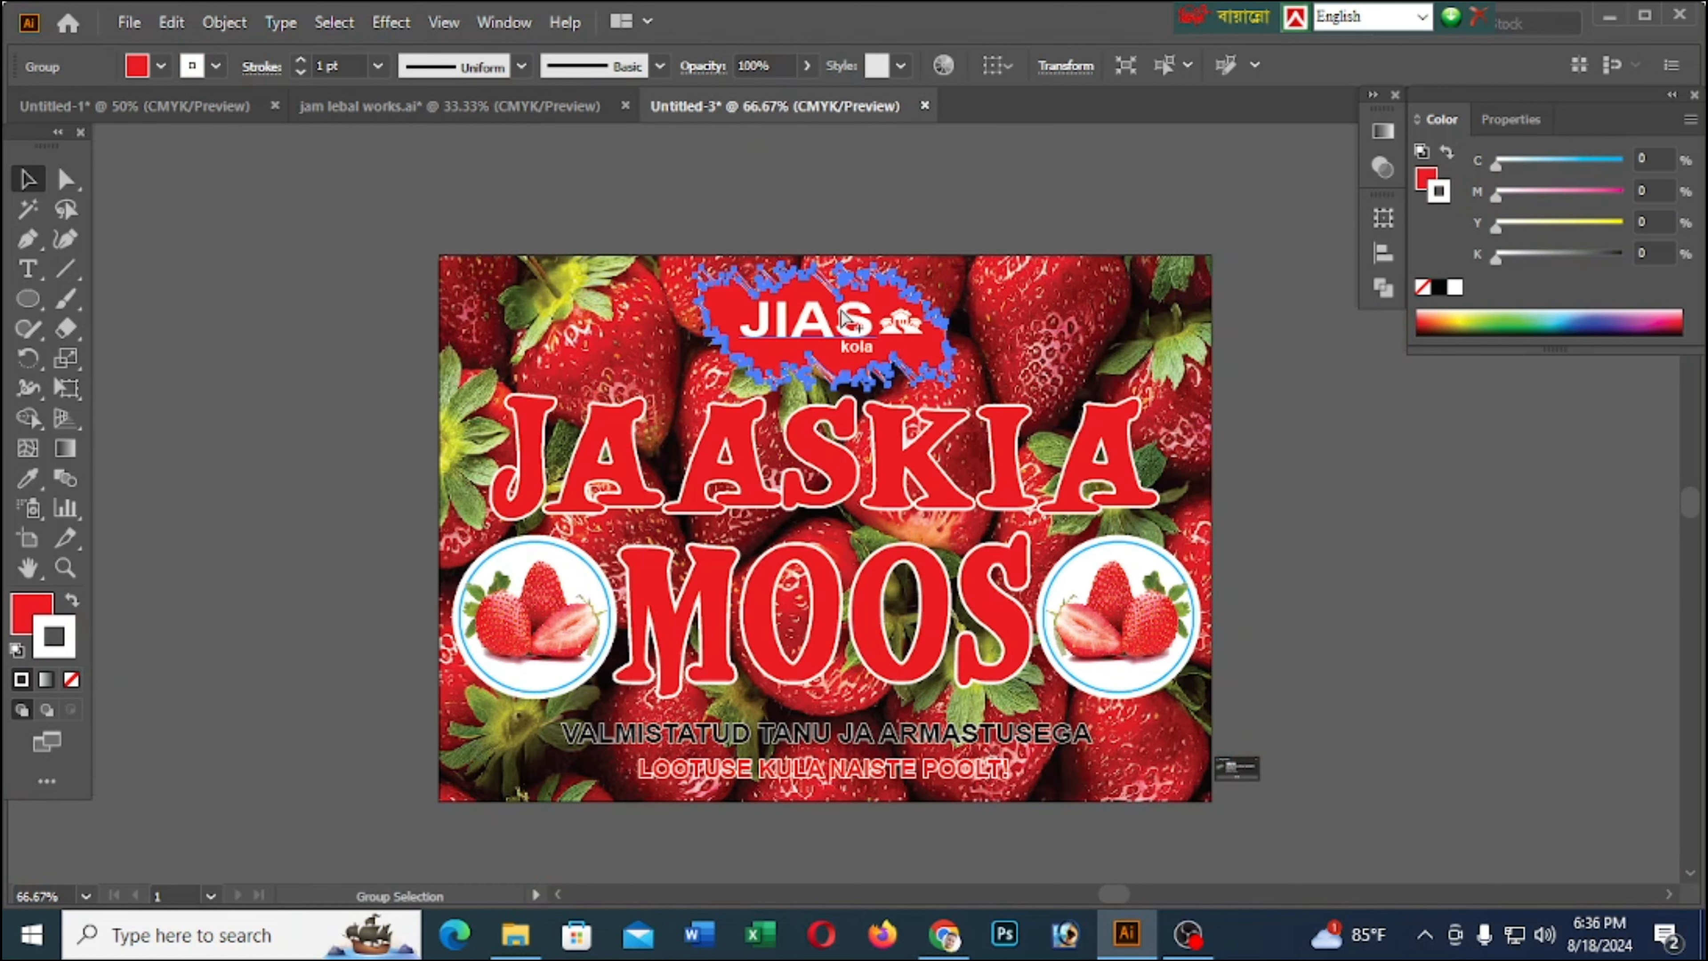
# Select all the label artwork, including the strawberry background, text, logo and side circles, and combine it into one group
pyautogui.click(1489, 528)
pyautogui.keyDown('alt'); pyautogui.scroll(1, 1349, 511); pyautogui.keyUp('alt')
pyautogui.keyDown('alt'); pyautogui.scroll(1, 1349, 516); pyautogui.keyUp('alt')
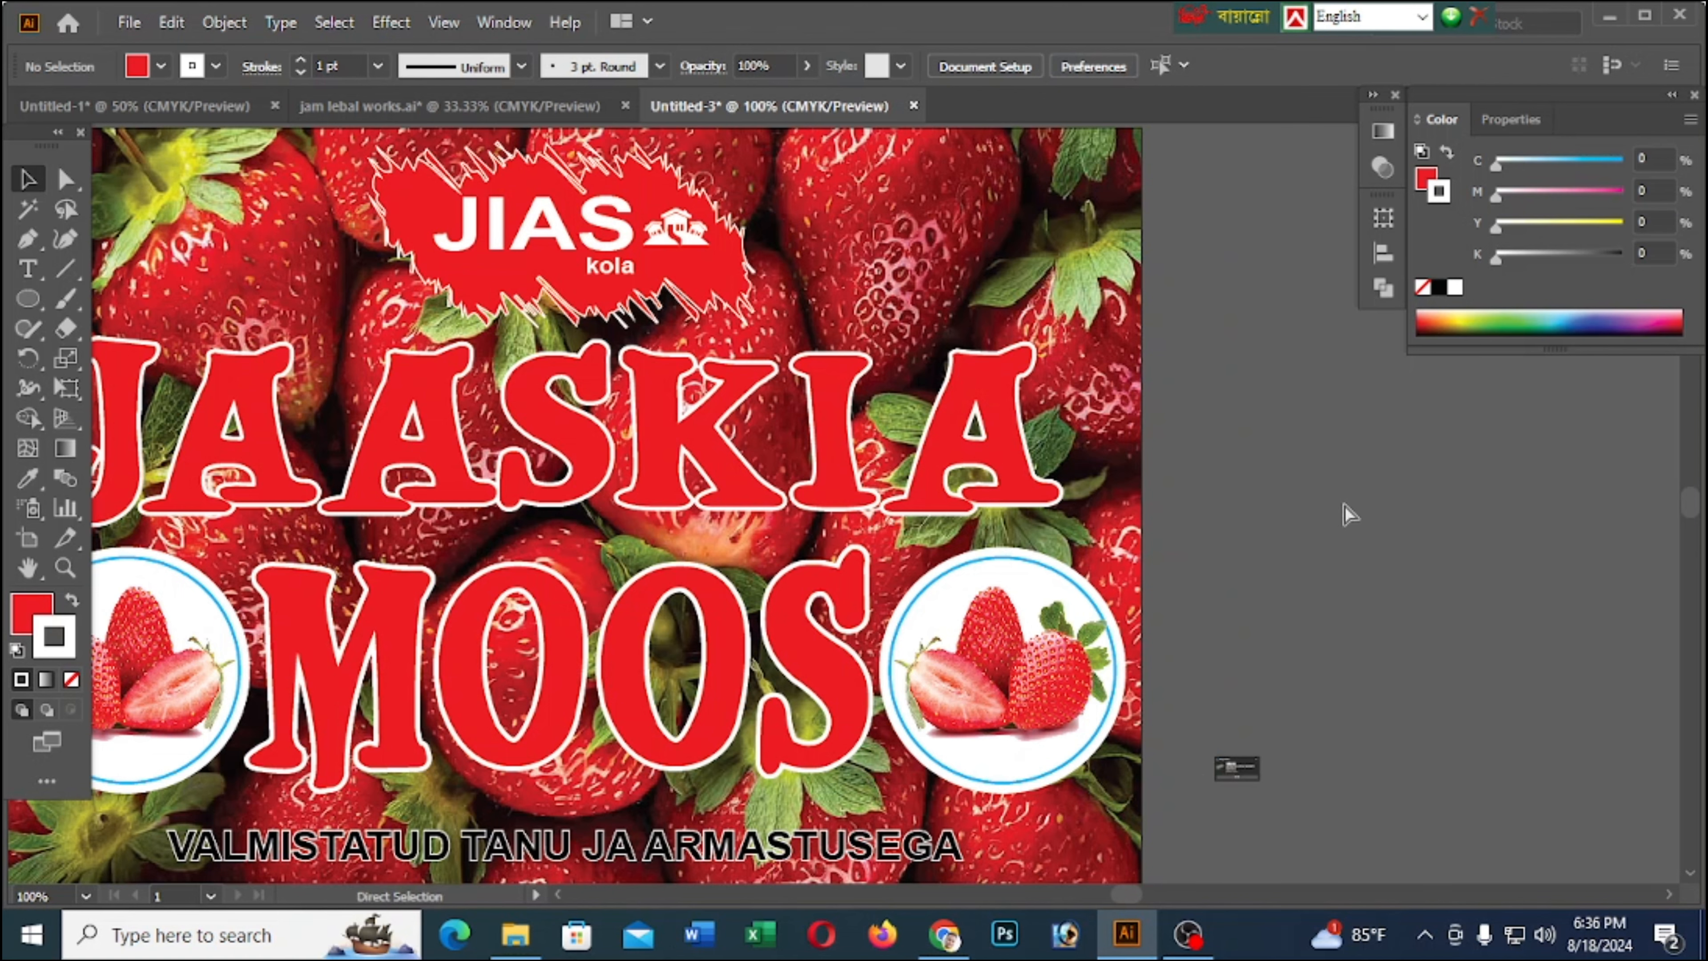
pyautogui.keyDown('alt'); pyautogui.scroll(-2, 1345, 506); pyautogui.keyUp('alt')
pyautogui.keyDown('alt'); pyautogui.scroll(-1, 781, 315); pyautogui.keyUp('alt')
pyautogui.keyDown('alt'); pyautogui.scroll(1, 1053, 747); pyautogui.keyUp('alt')
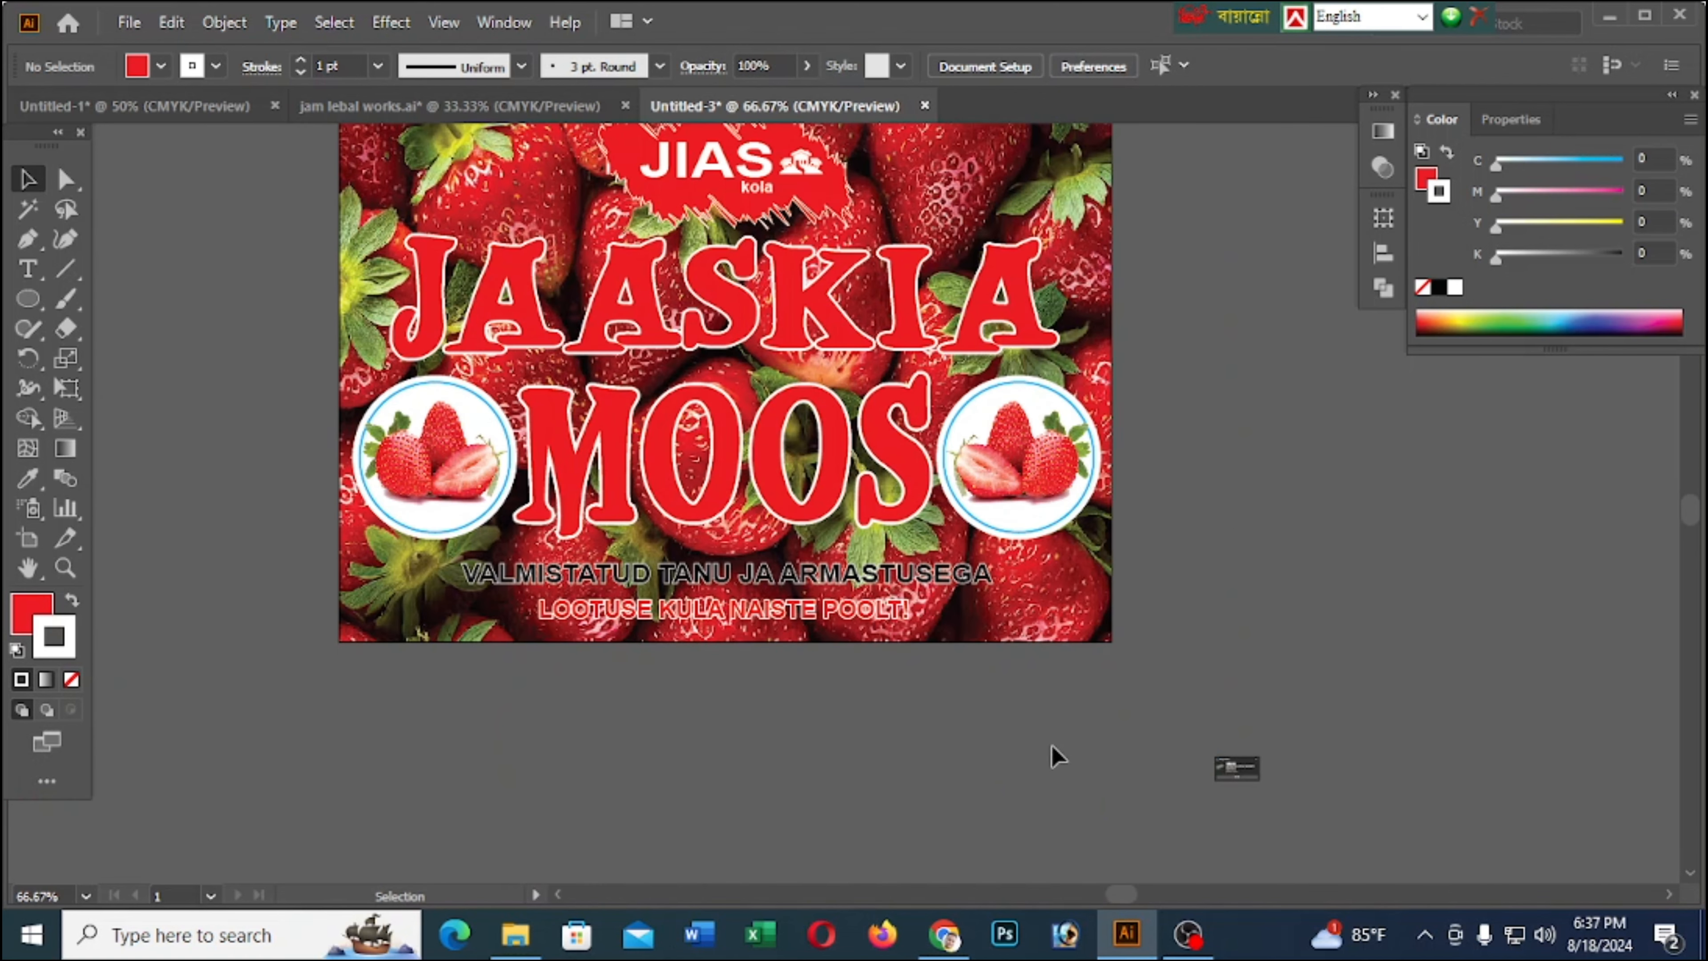
pyautogui.scroll(3, 1126, 699)
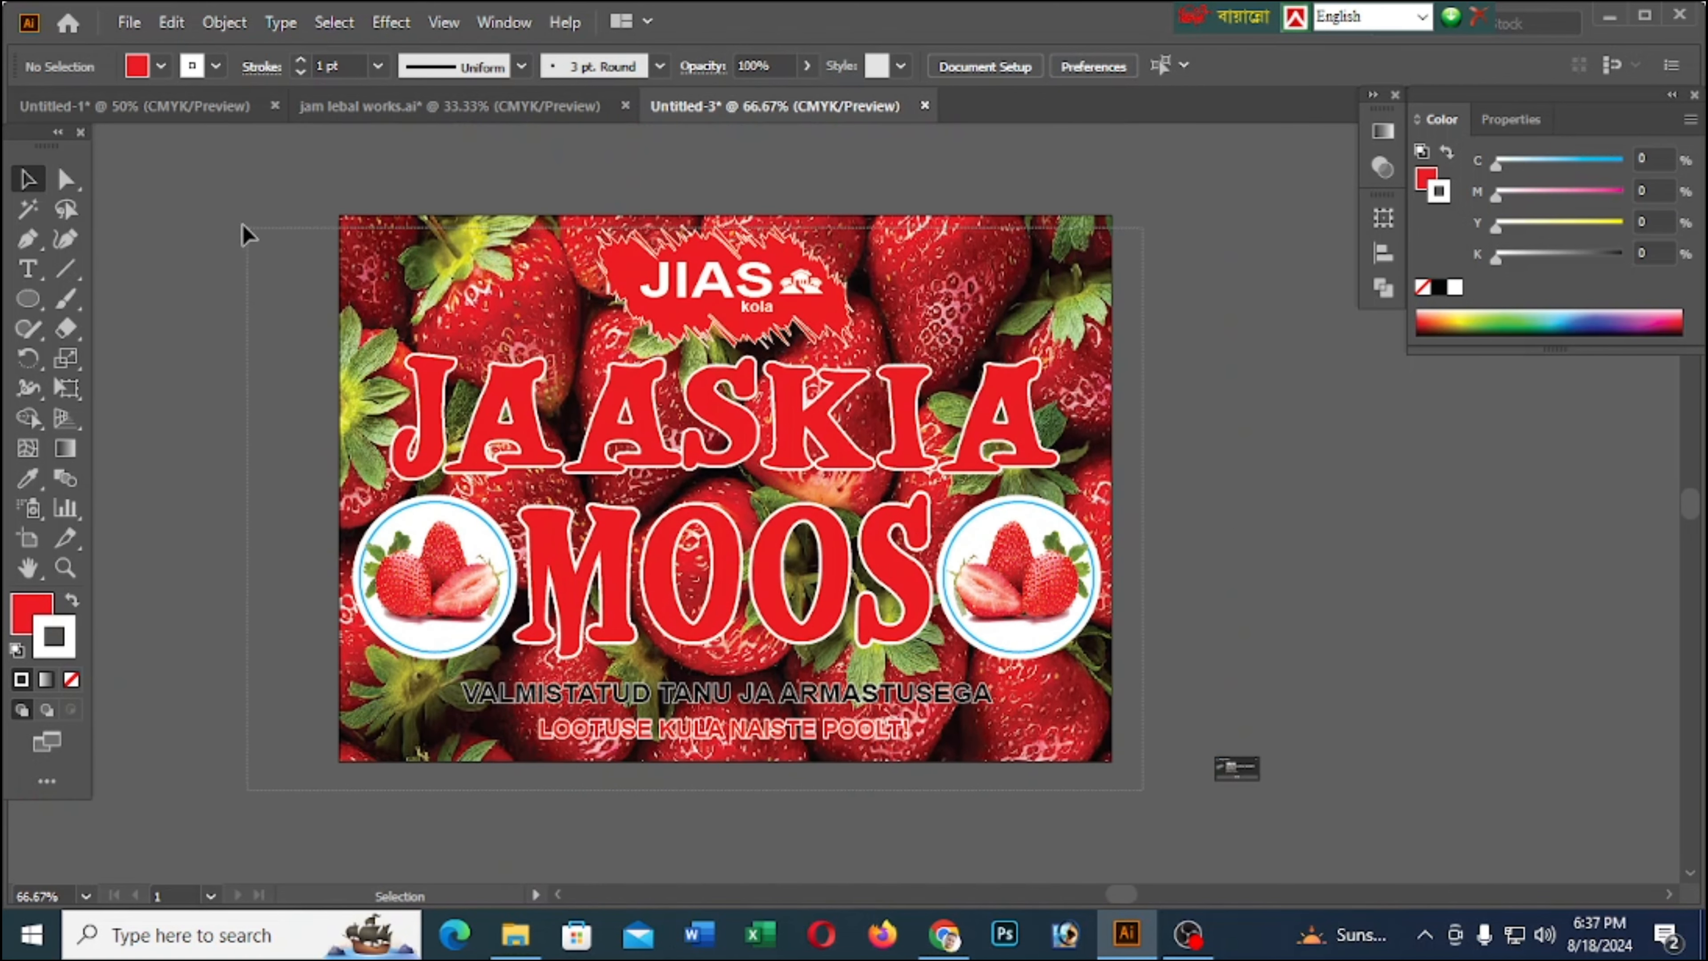
pyautogui.hotkey('ctrl', 'a')
pyautogui.hotkey('ctrl', 'g')
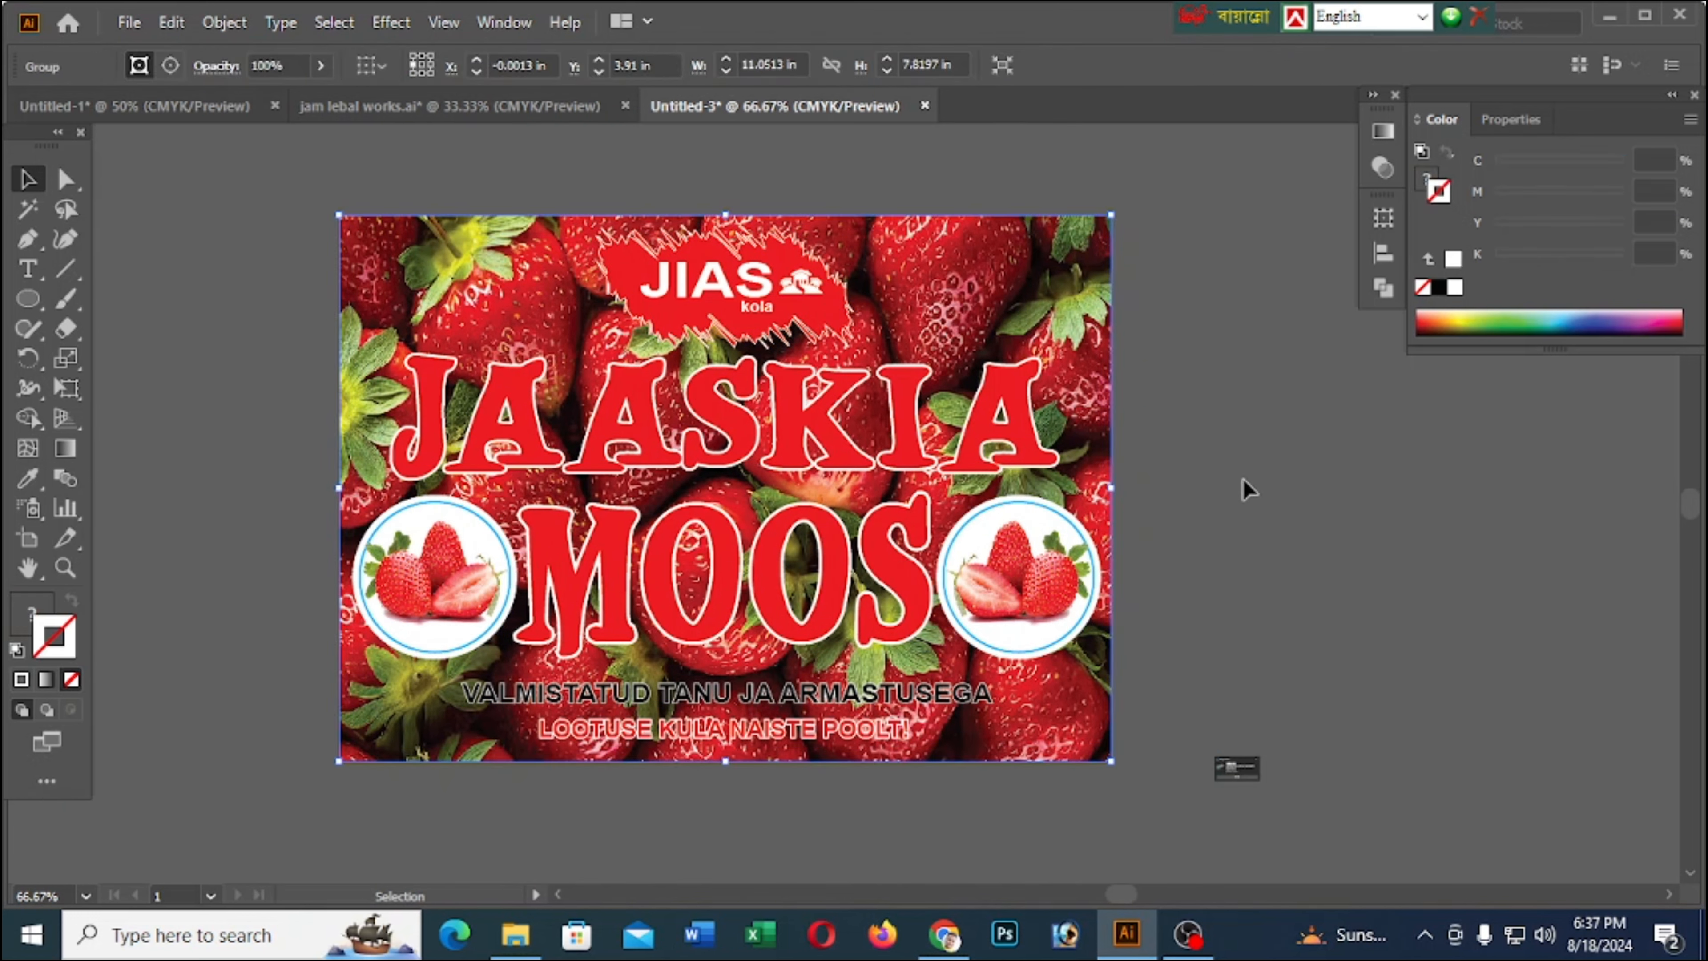
pyautogui.moveTo(1142, 805); pyautogui.dragTo(294, 215)
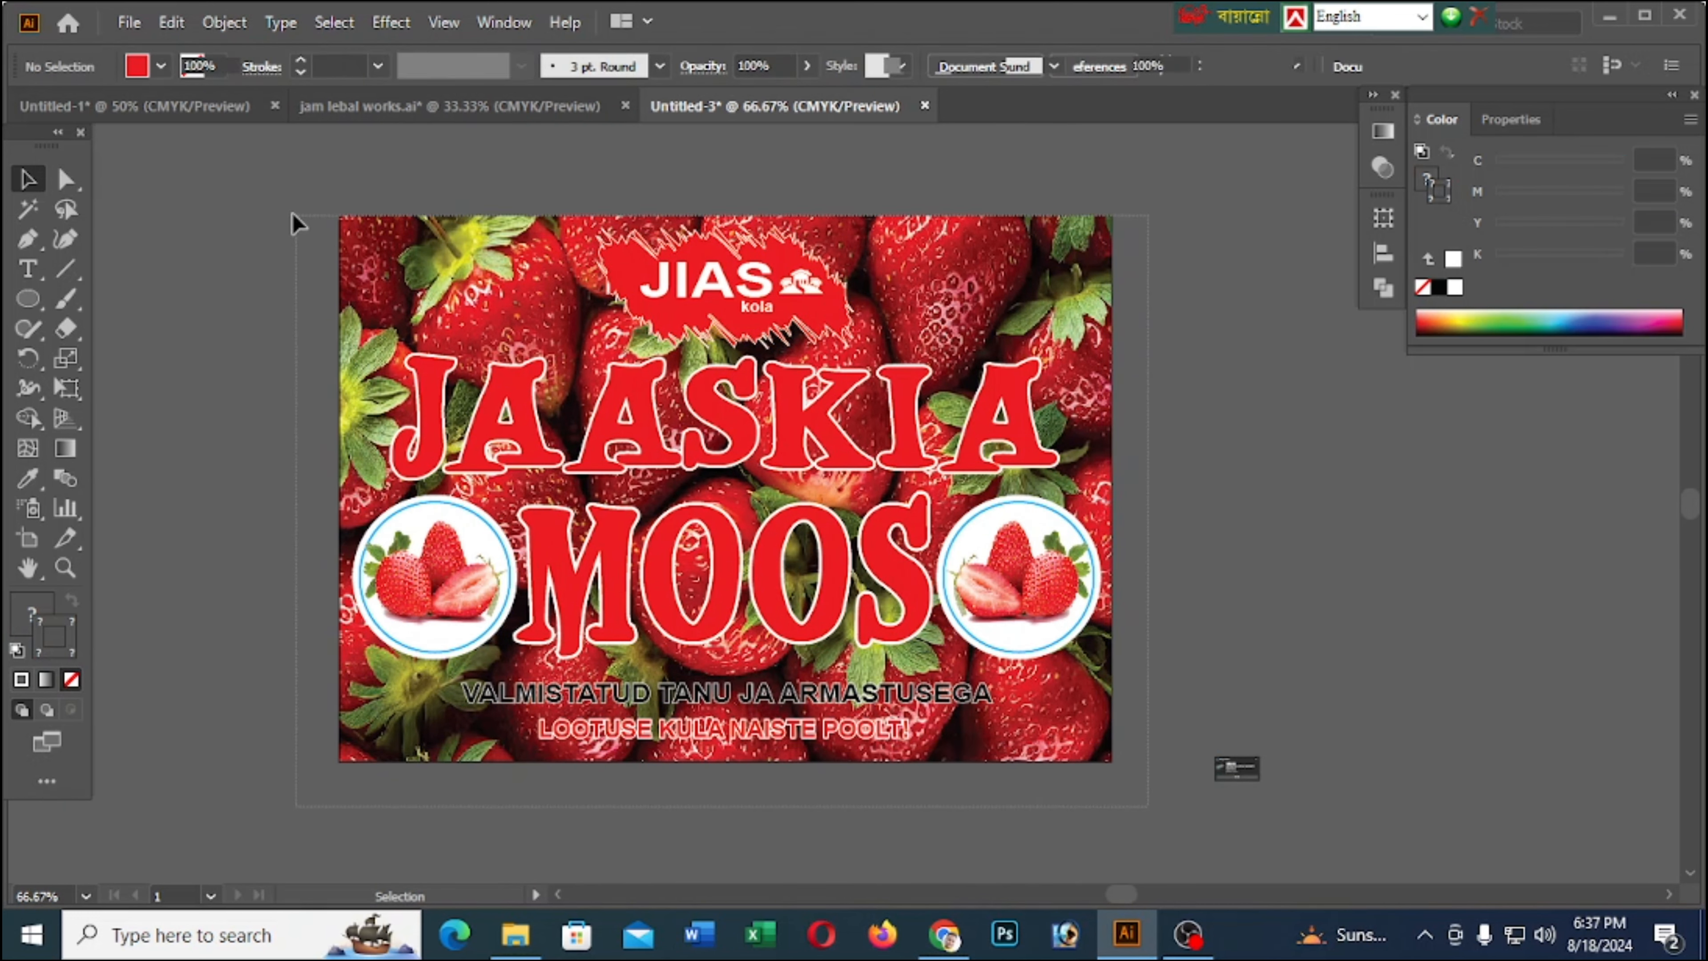
pyautogui.hotkey('ctrl', 'g')
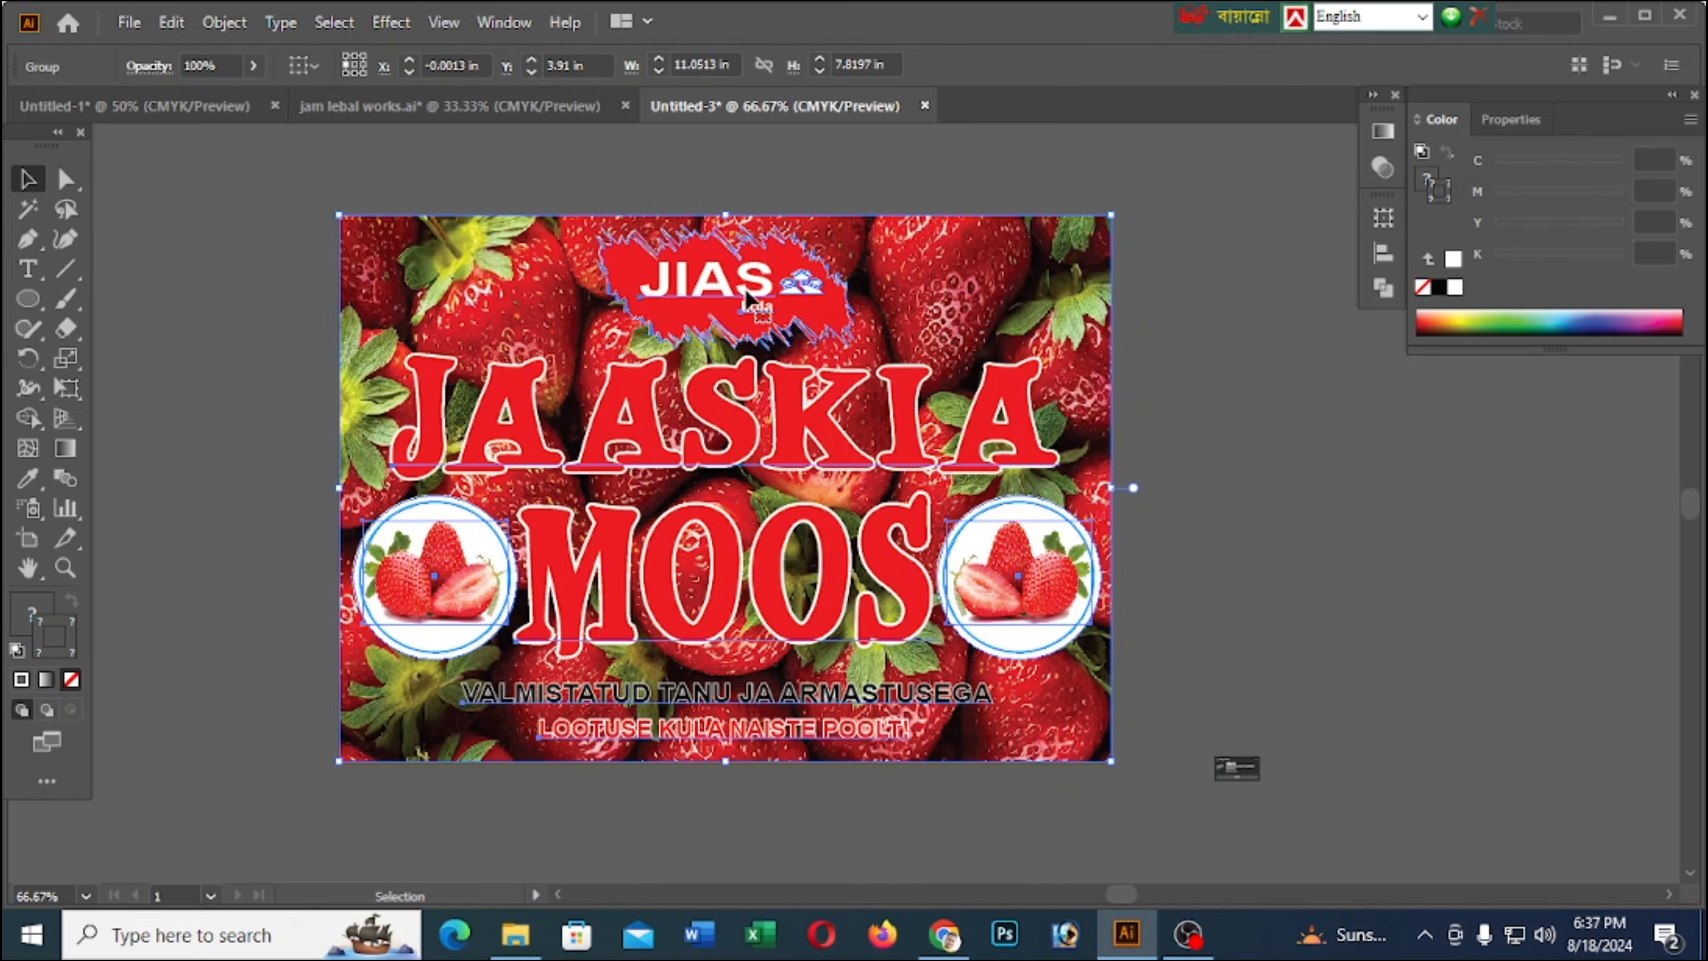
# Convert the grouped label's text to outlines, and hide the artboards to show the deselected design on a plain white canvas
pyautogui.hotkey('ctrl', 'shift', 'o')
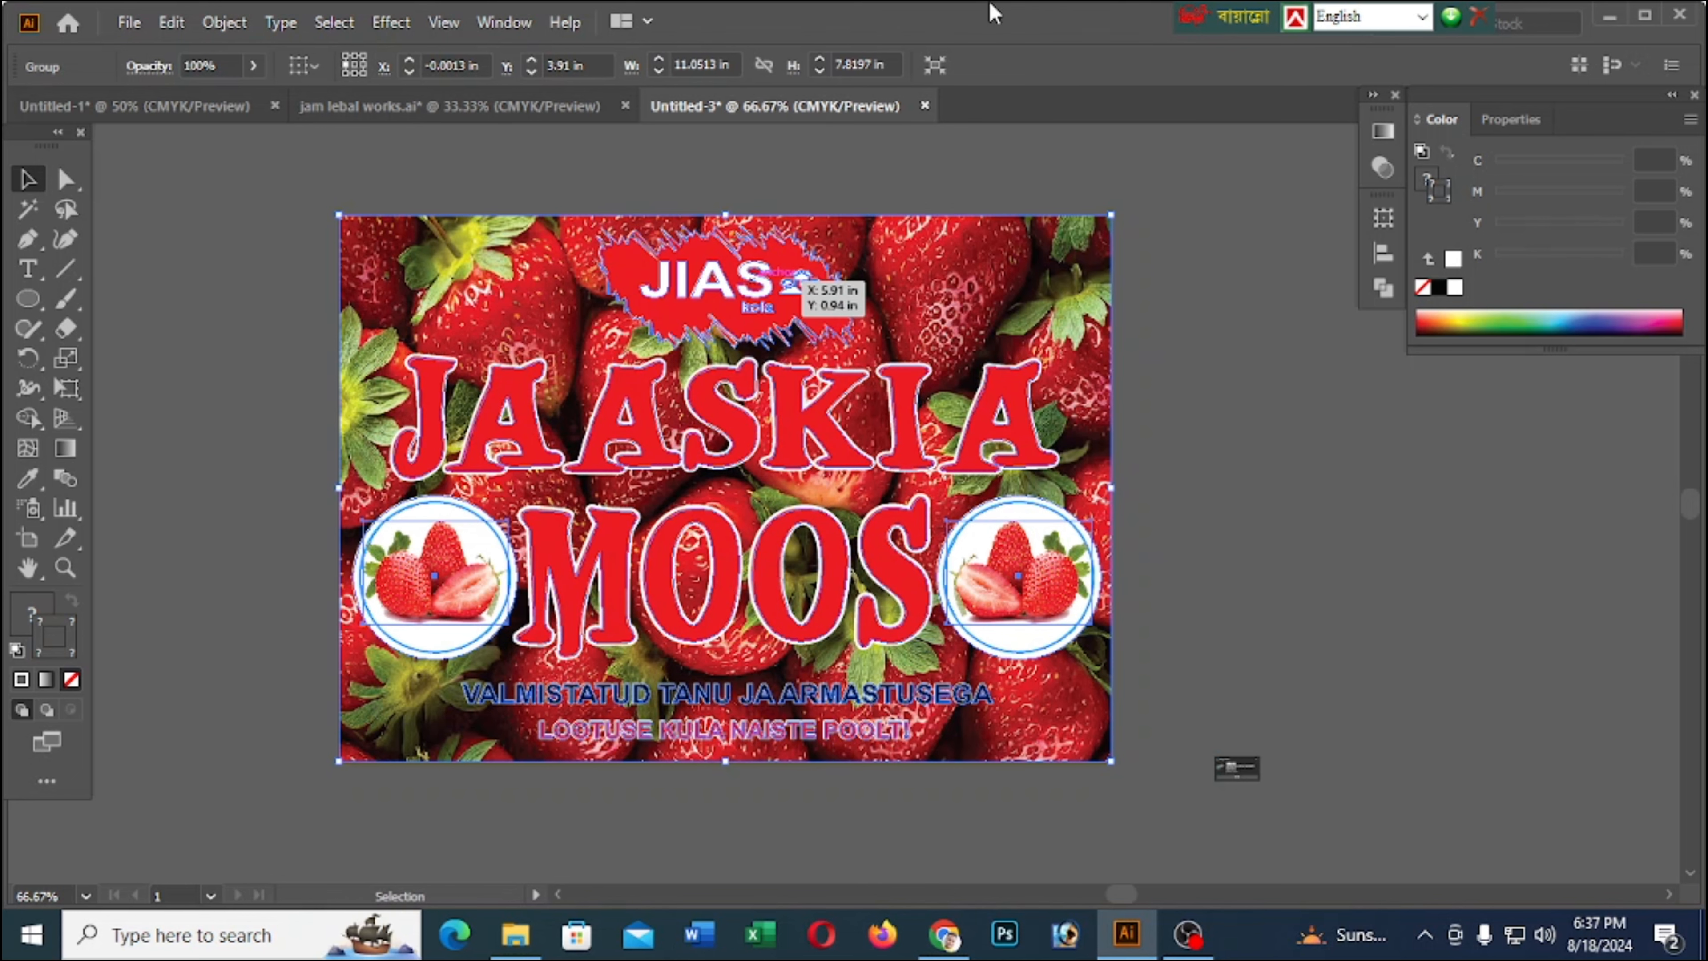
pyautogui.scroll(-2, 968, 336)
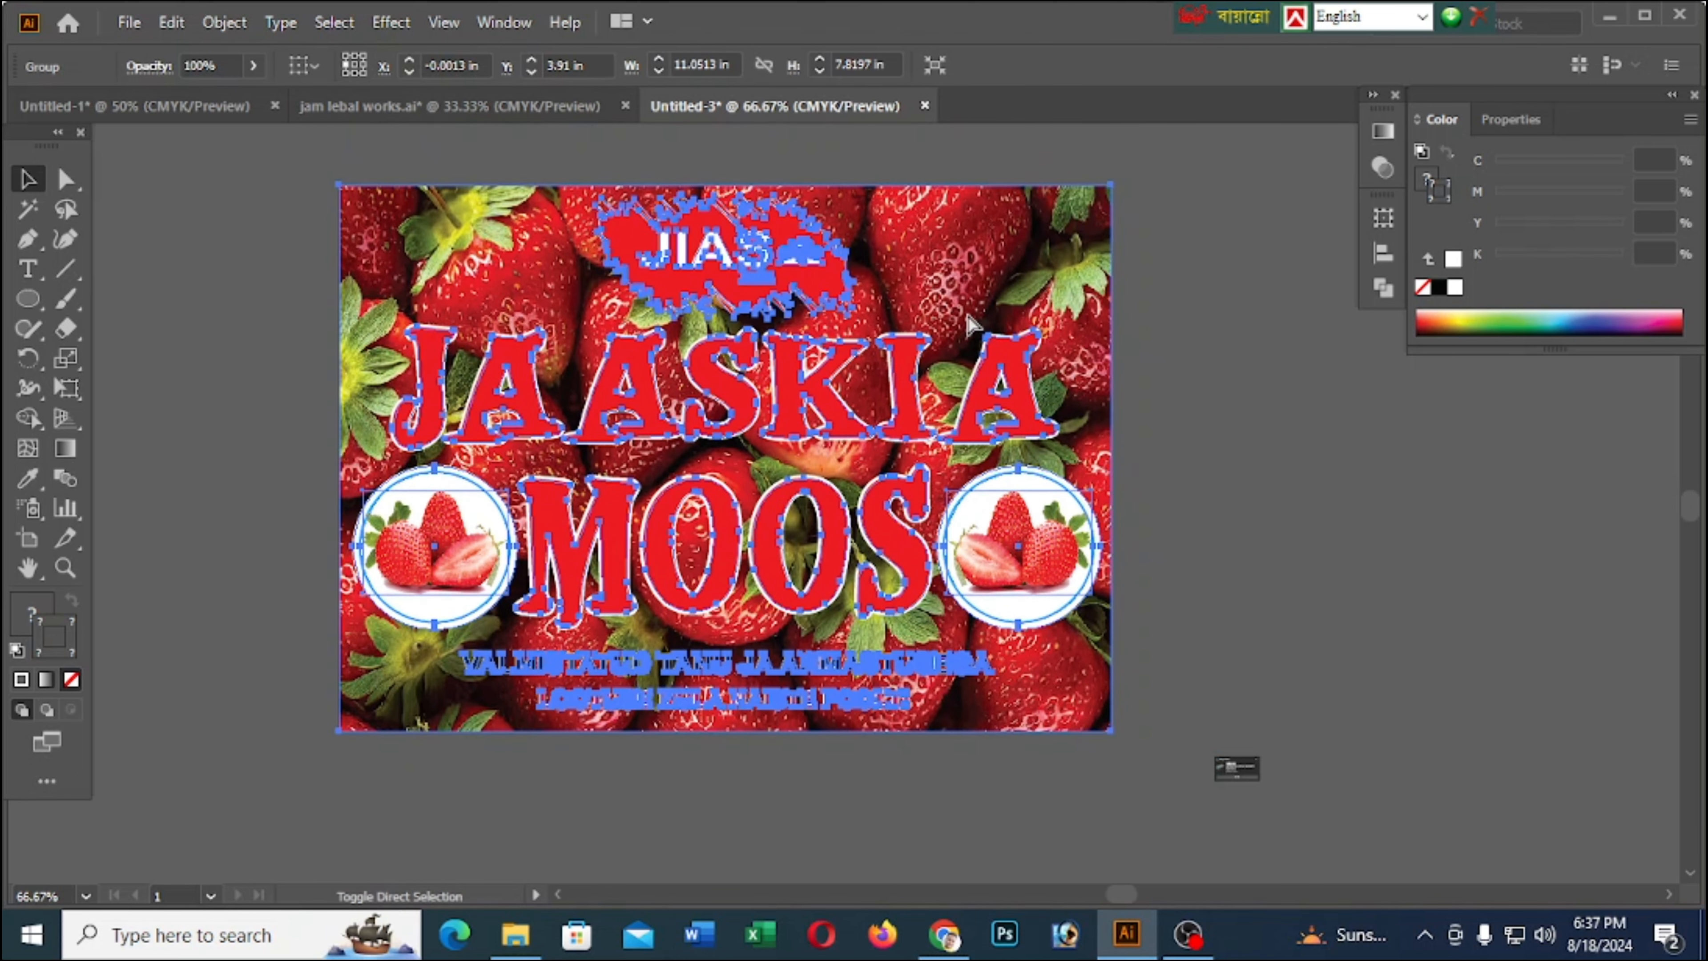
pyautogui.hotkey('ctrl', 'shift', 'h')
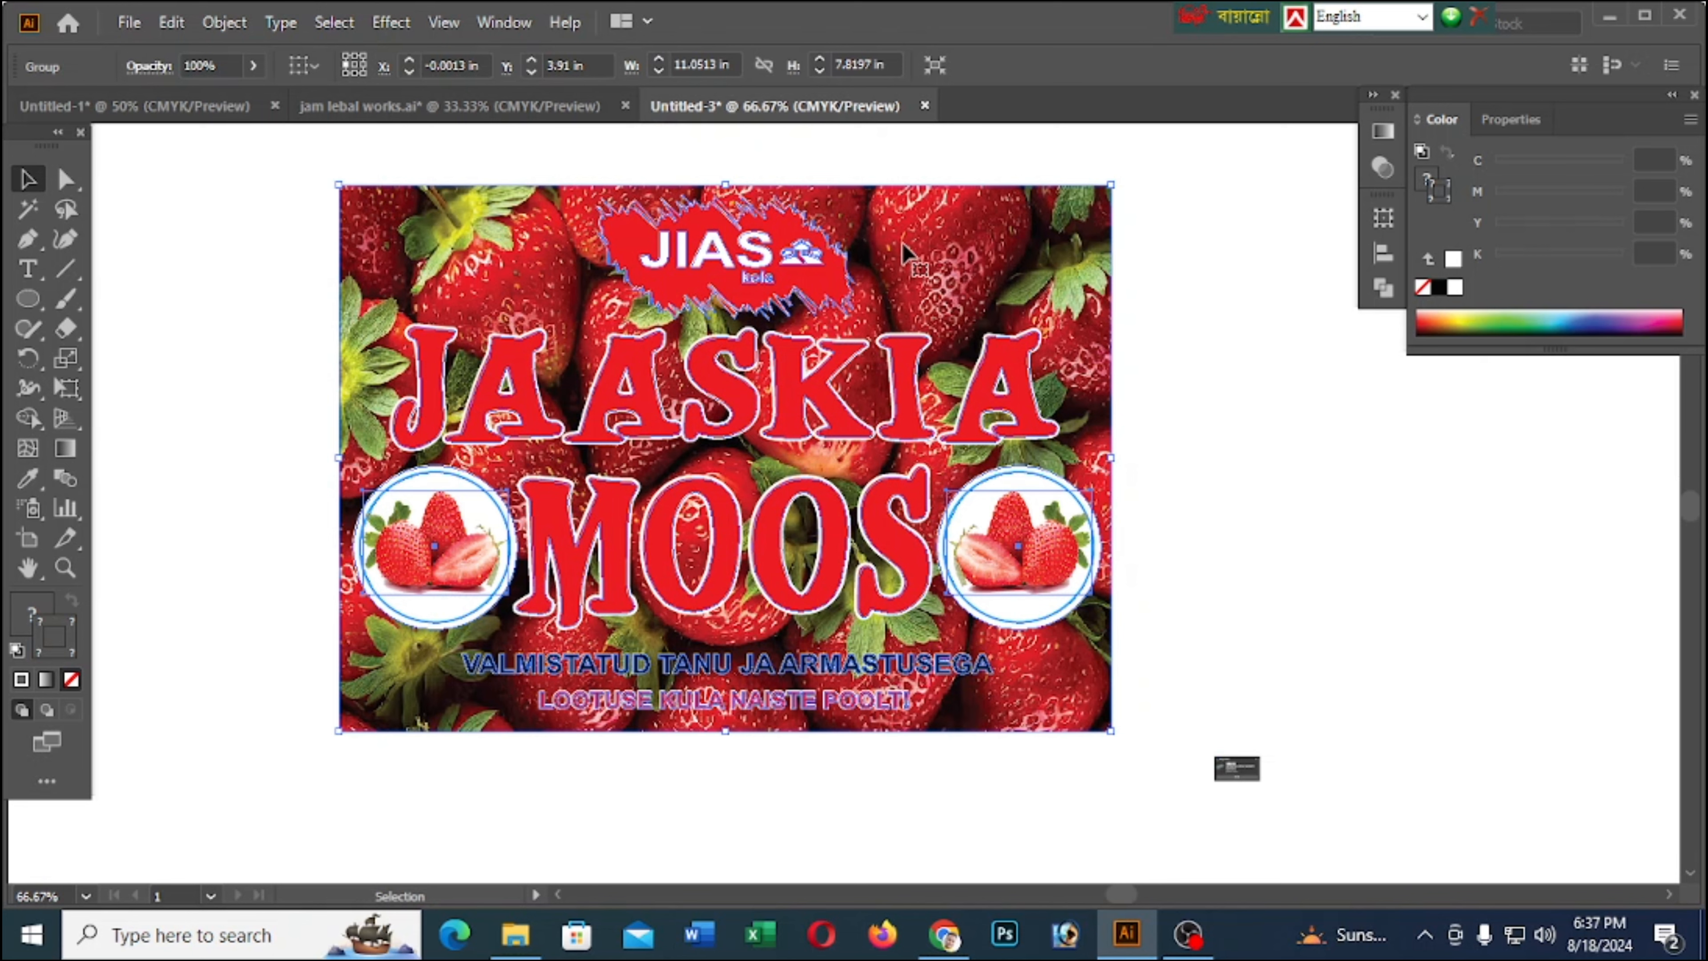
pyautogui.click(1216, 333)
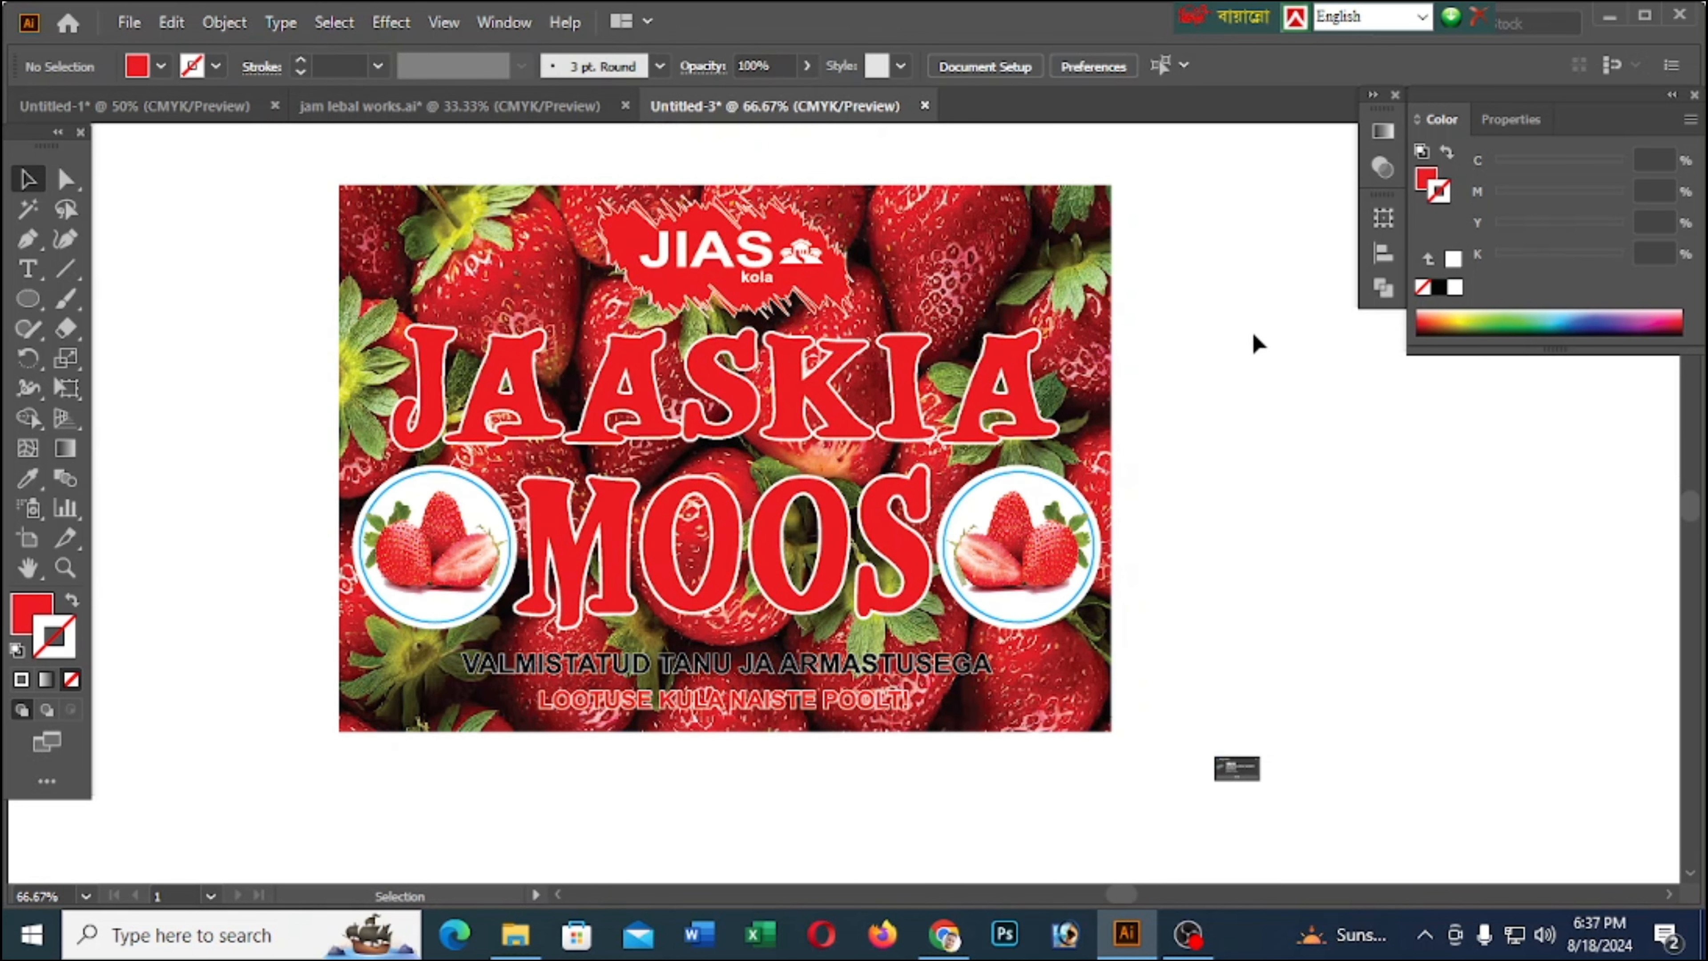
pyautogui.click(1259, 760)
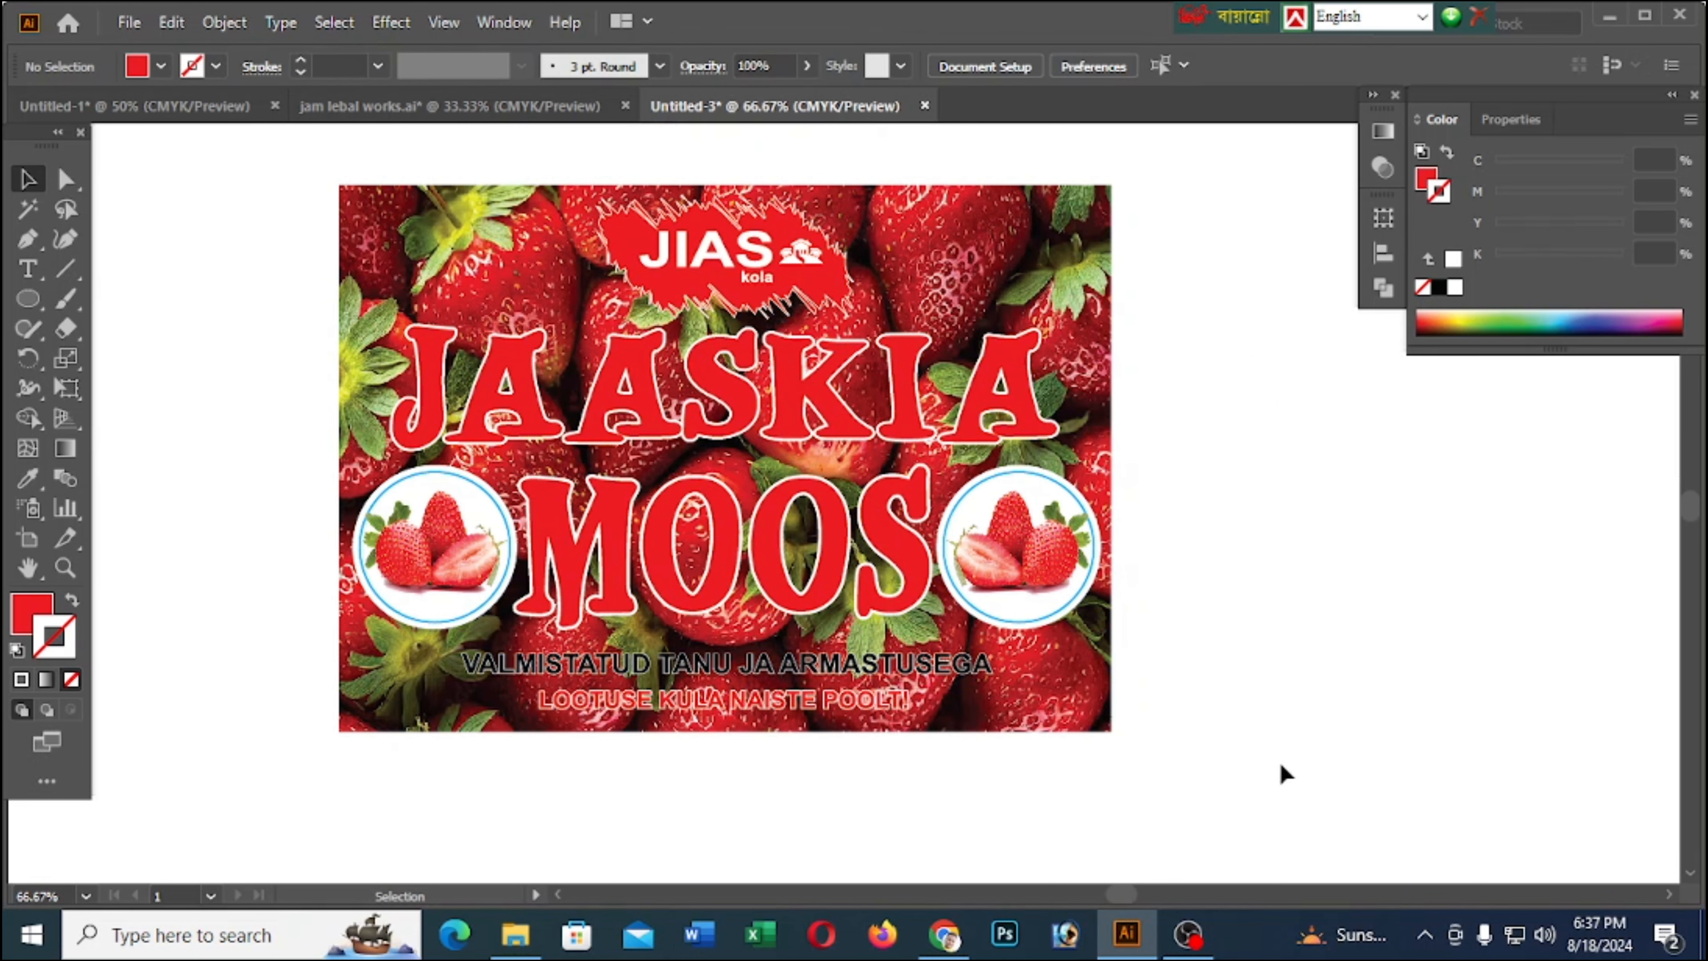